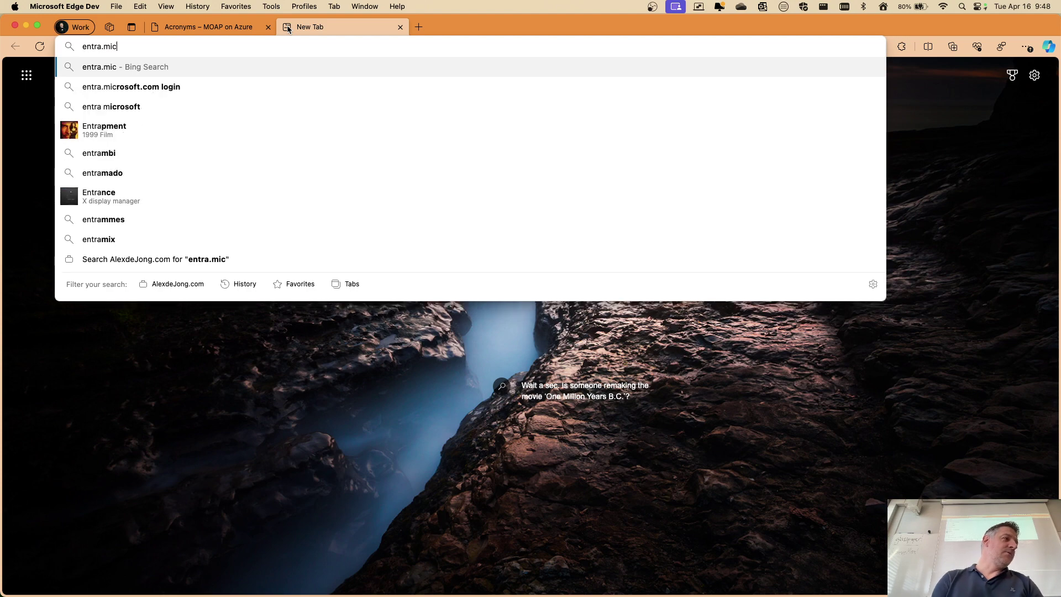
Load entra.microsoft.com in Edge and scroll the Entra admin center home page
key(Return)
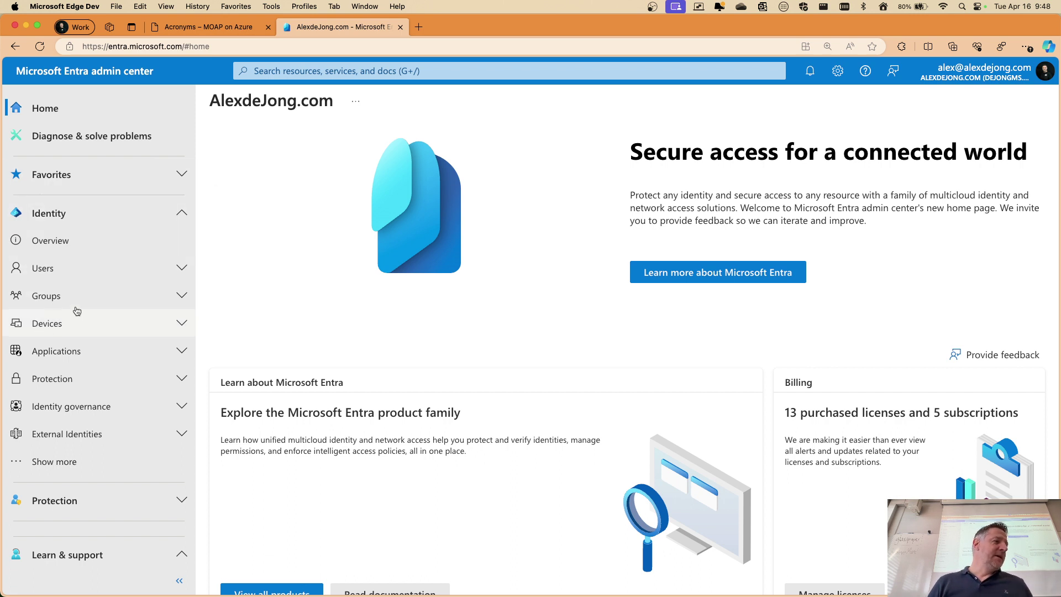
scroll(77, 310, down, 5)
Open Devices > Overview and review the alerts for 1 stale, 6 noncompliant and 6 unmanaged devices
click(49, 180)
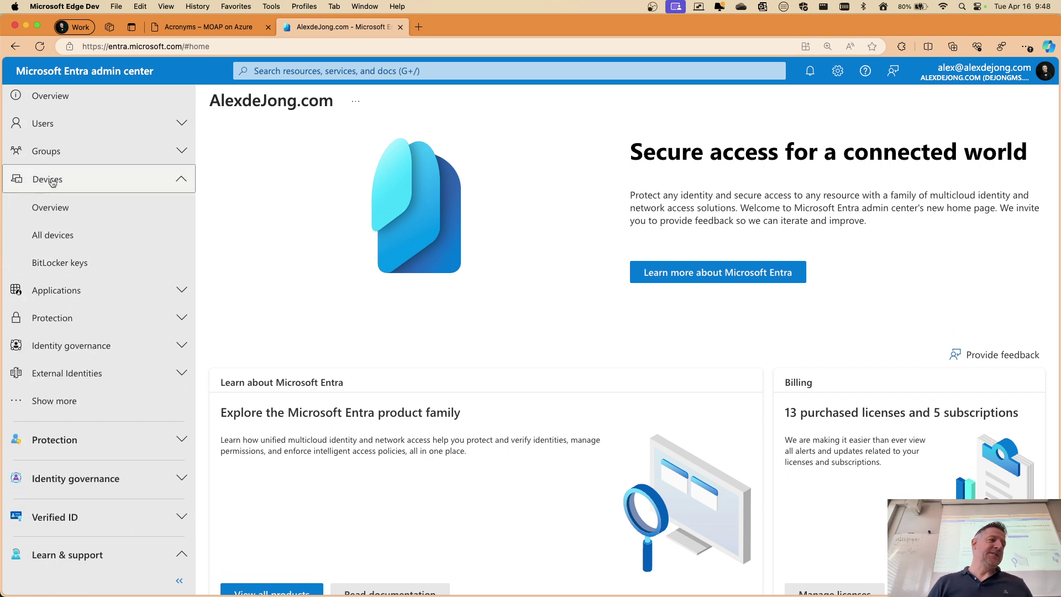
scroll(55, 187, down, 1)
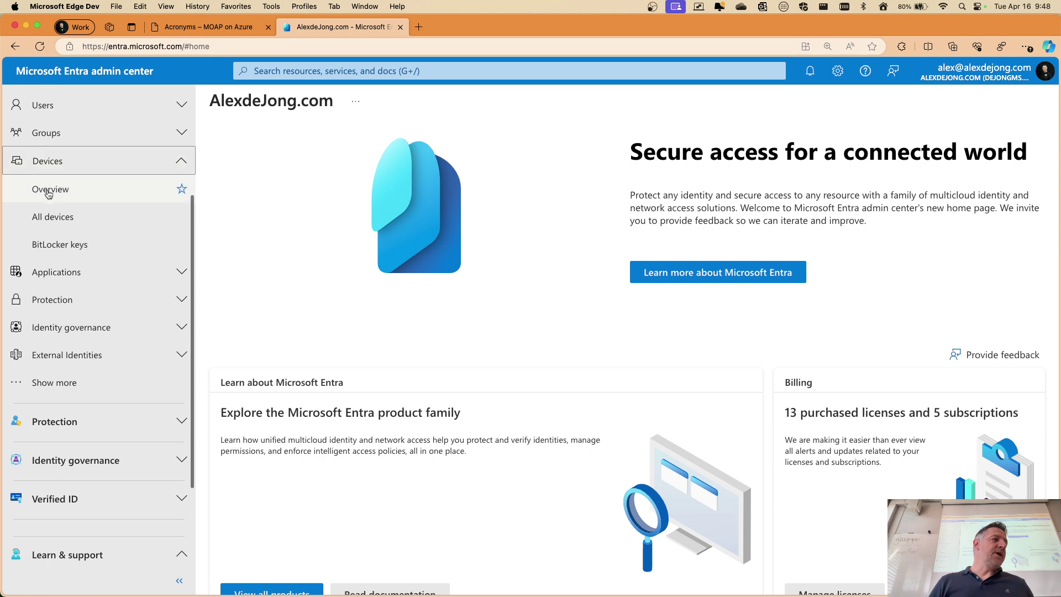
click(63, 195)
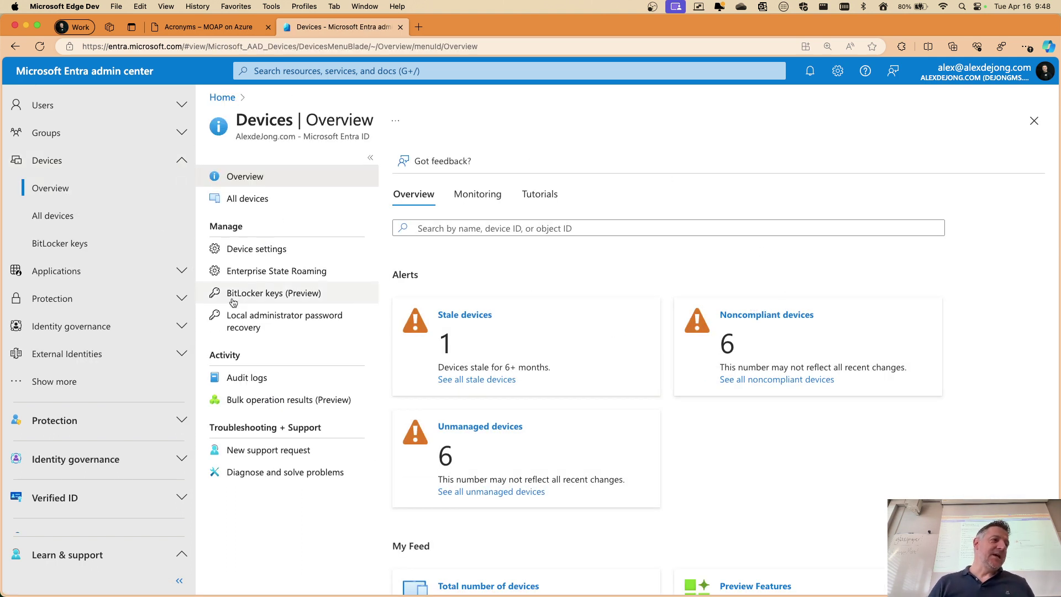
scroll(798, 222, down, 1)
scroll(794, 222, down, 1)
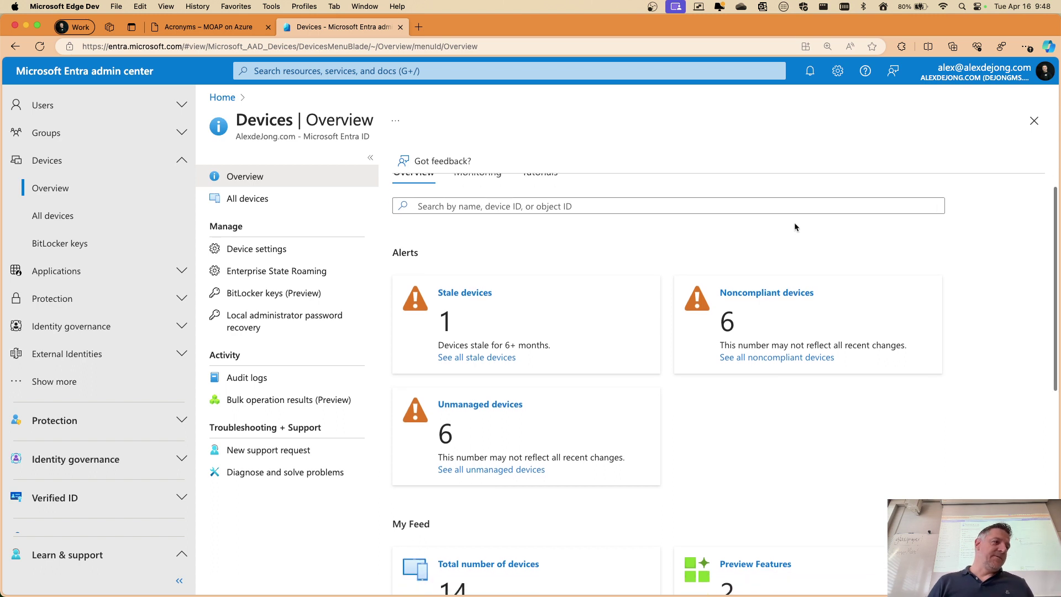
scroll(791, 224, up, 1)
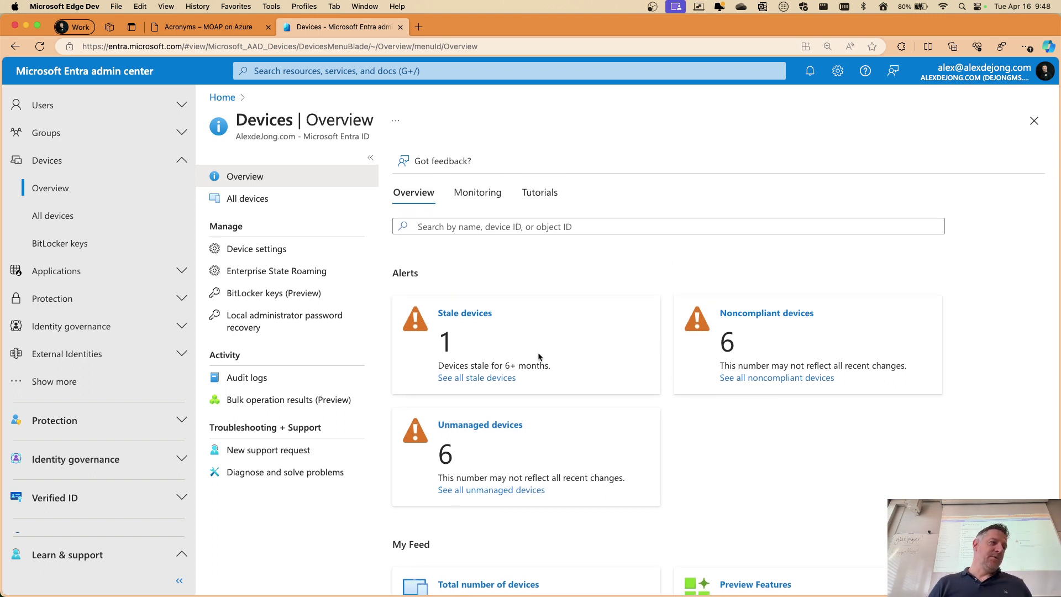
scroll(631, 318, down, 3)
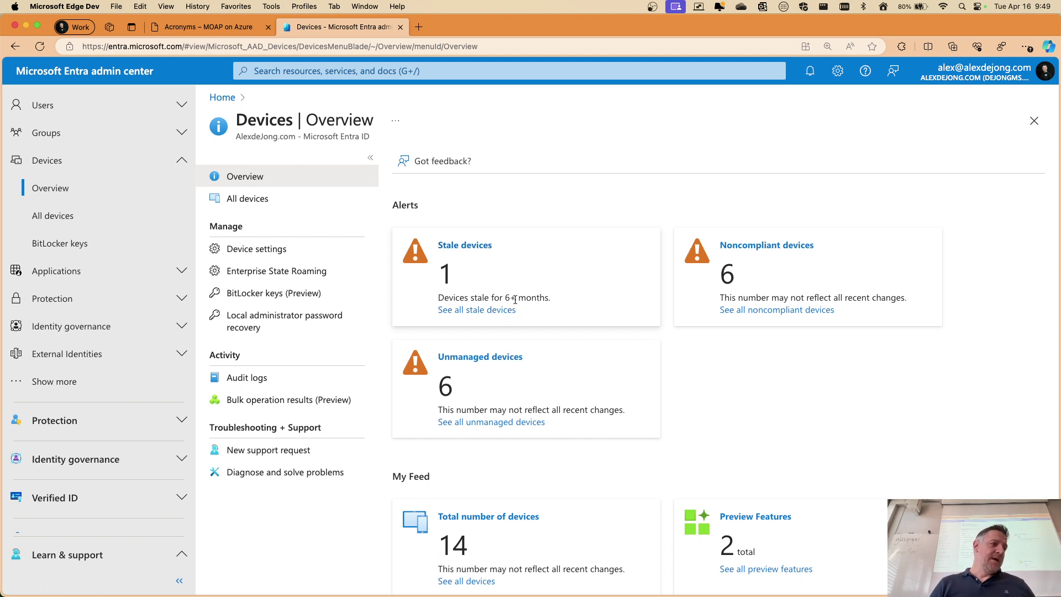
scroll(555, 286, down, 5)
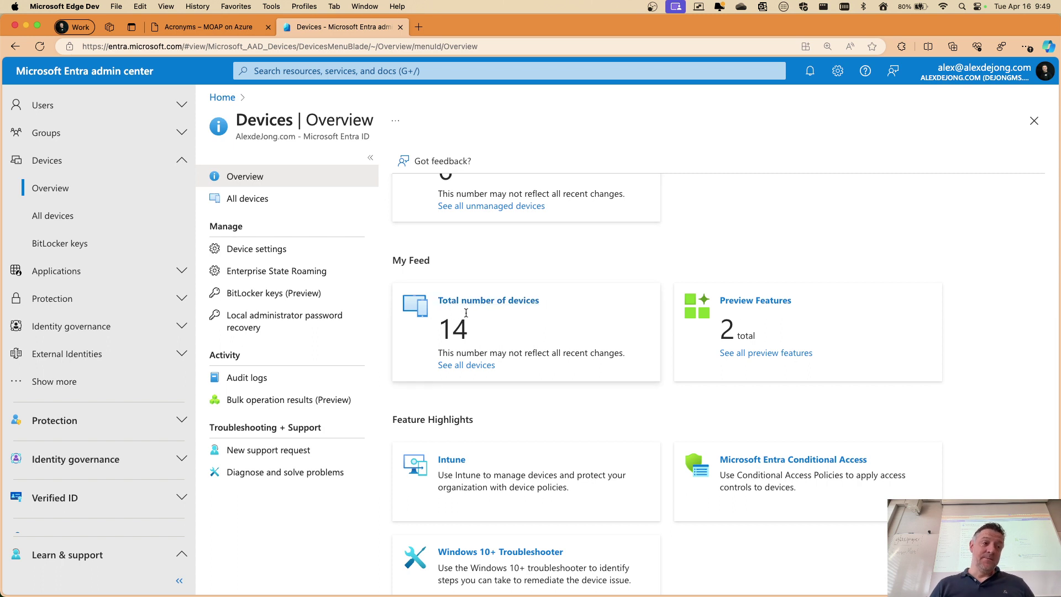
Enable and save the Scenario Monitoring preview feature, then go back to the Home page
click(759, 301)
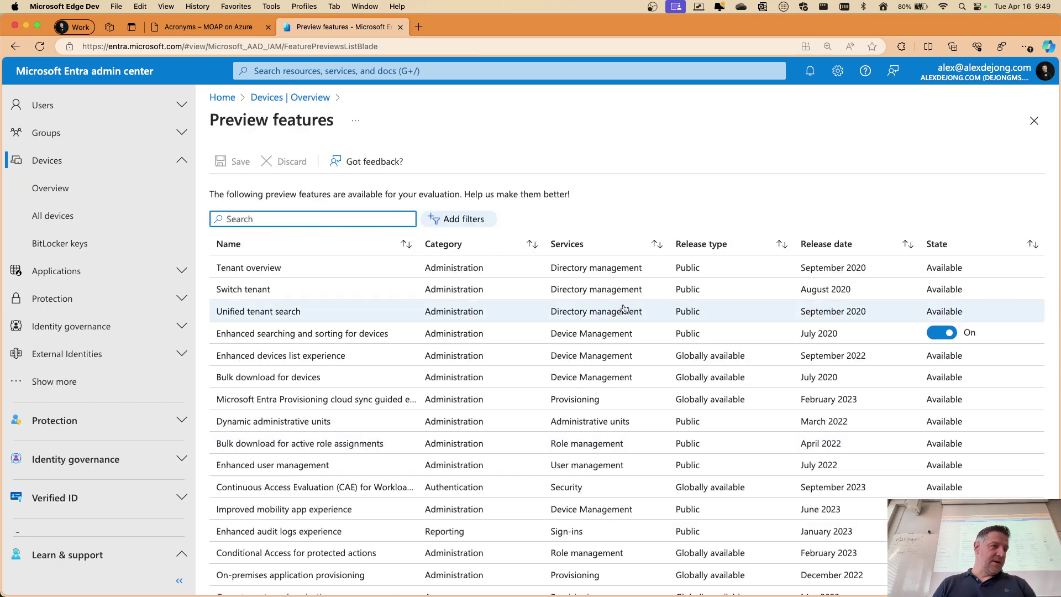
scroll(625, 309, down, 2)
scroll(625, 309, down, 3)
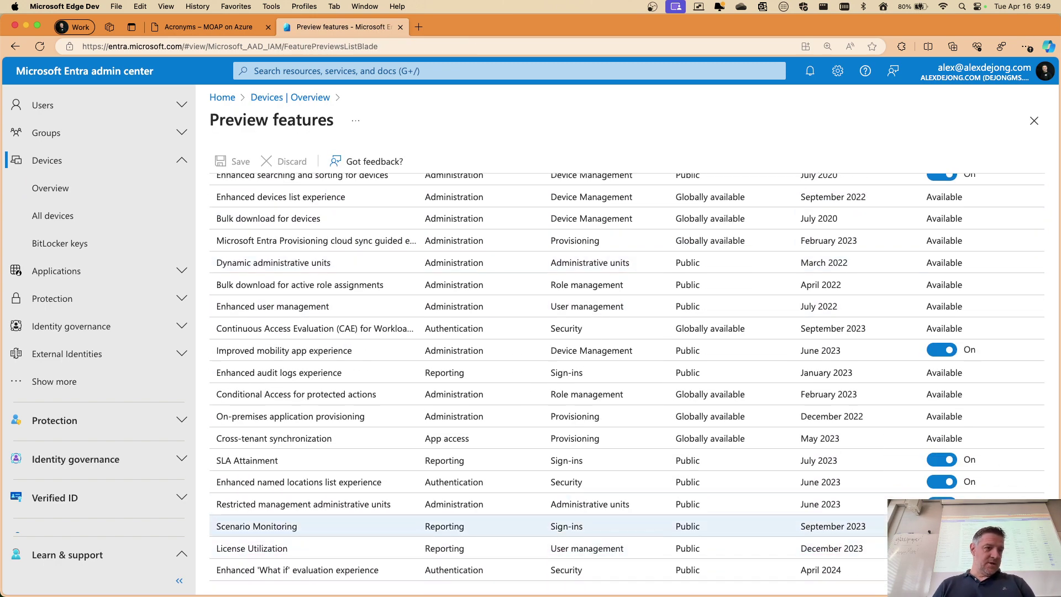
click(942, 526)
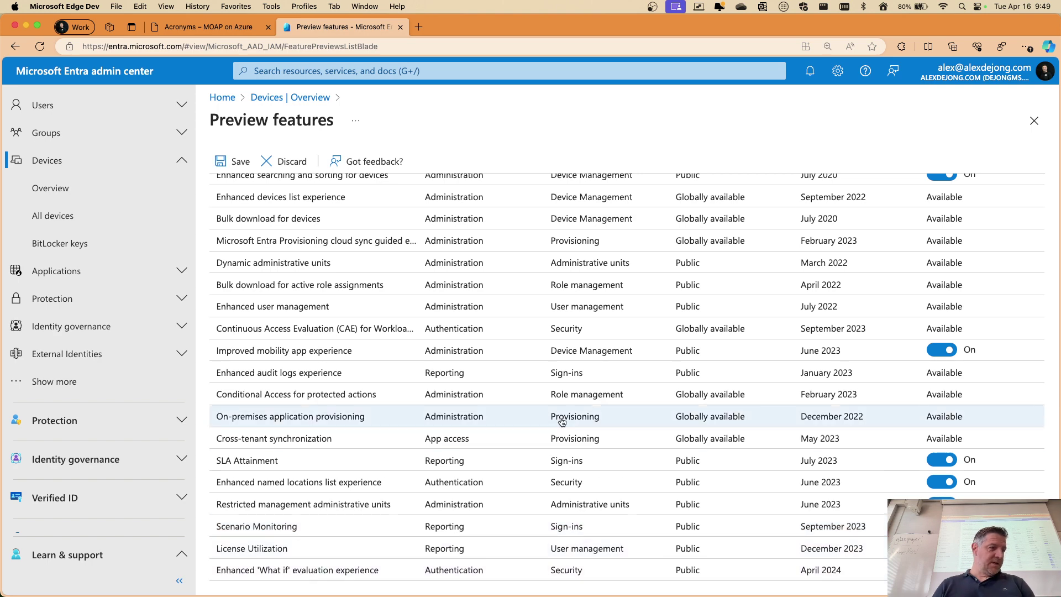
click(236, 161)
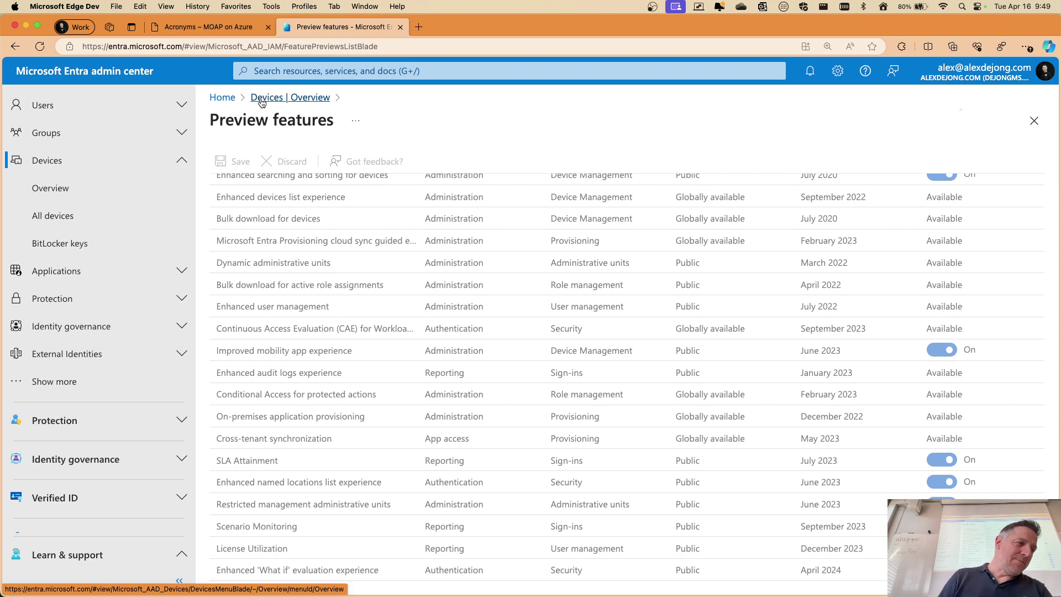
click(231, 97)
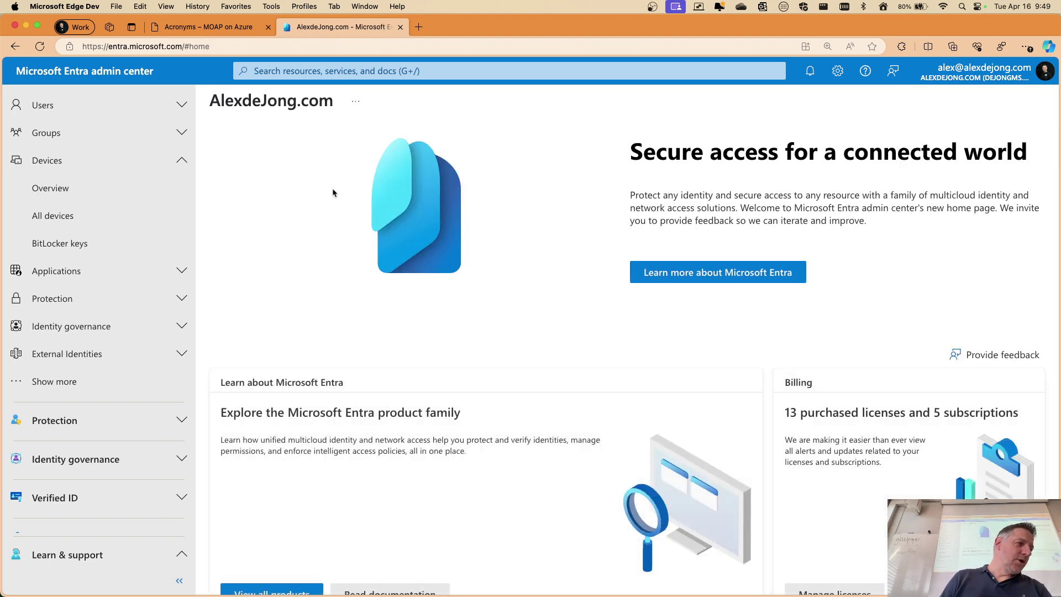
Open All devices and autofit the Name column so all 14 device names show in full
click(81, 217)
click(52, 190)
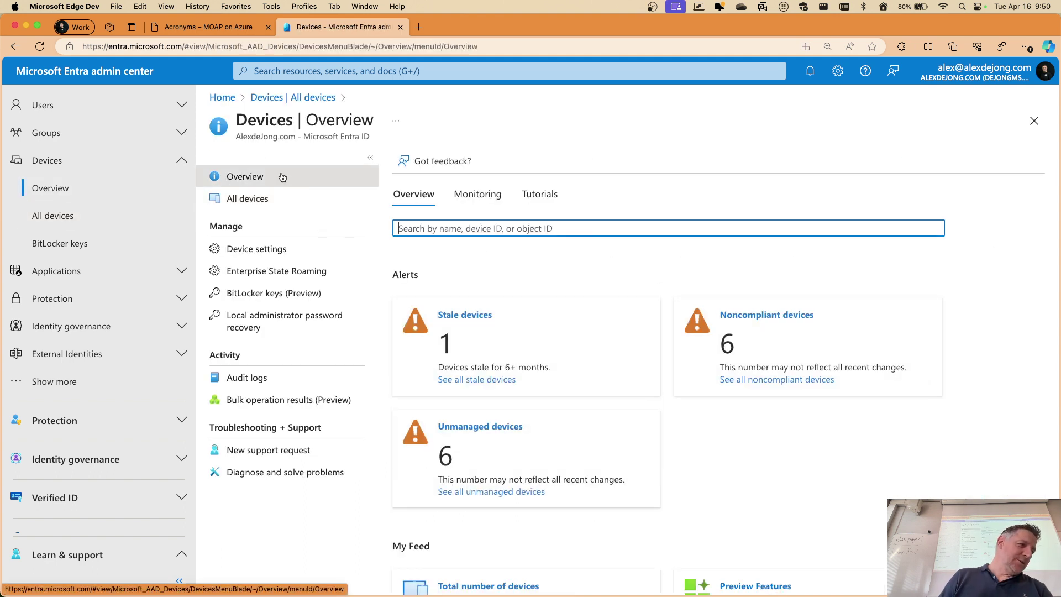
click(249, 198)
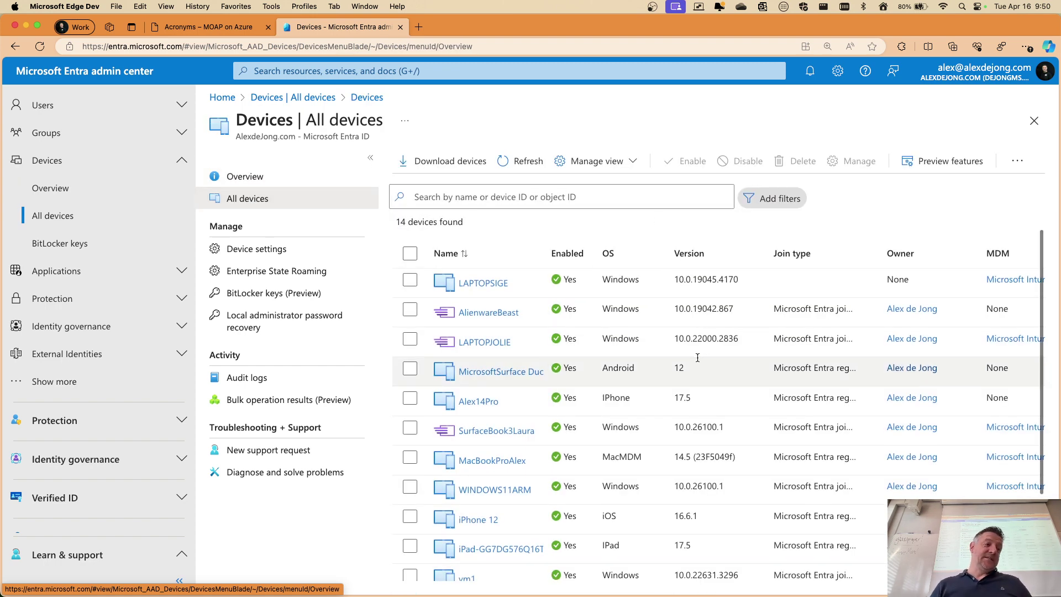
scroll(689, 355, down, 3)
scroll(688, 356, up, 3)
scroll(688, 356, down, 3)
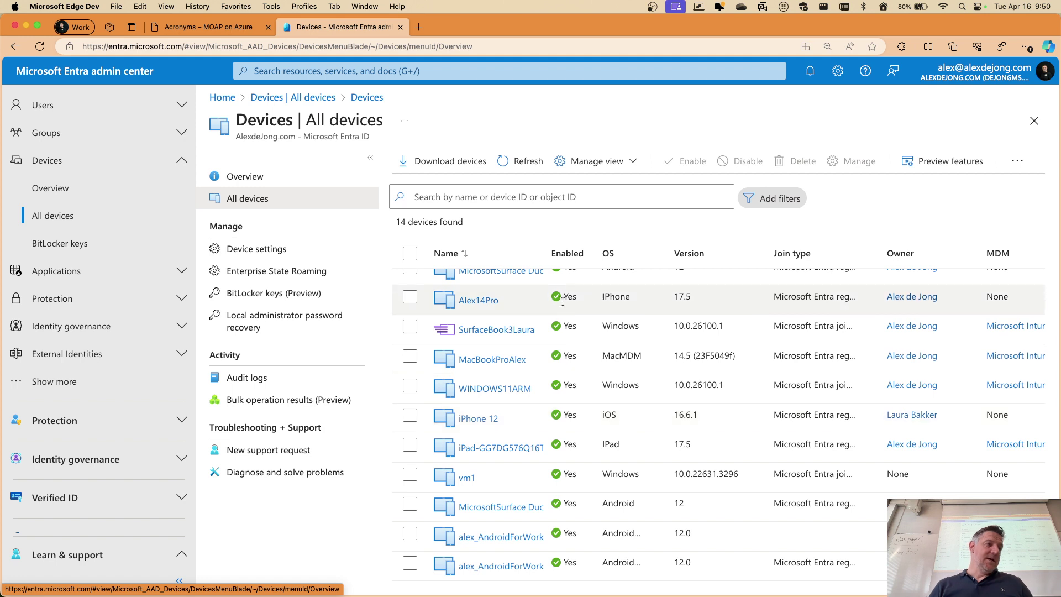
double_click(547, 254)
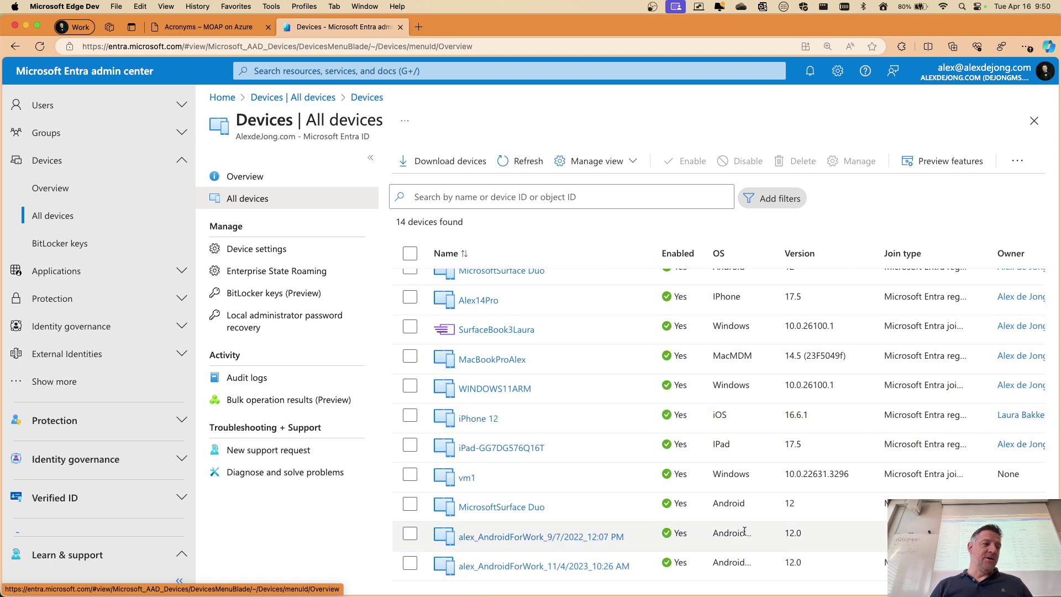
scroll(731, 413, up, 2)
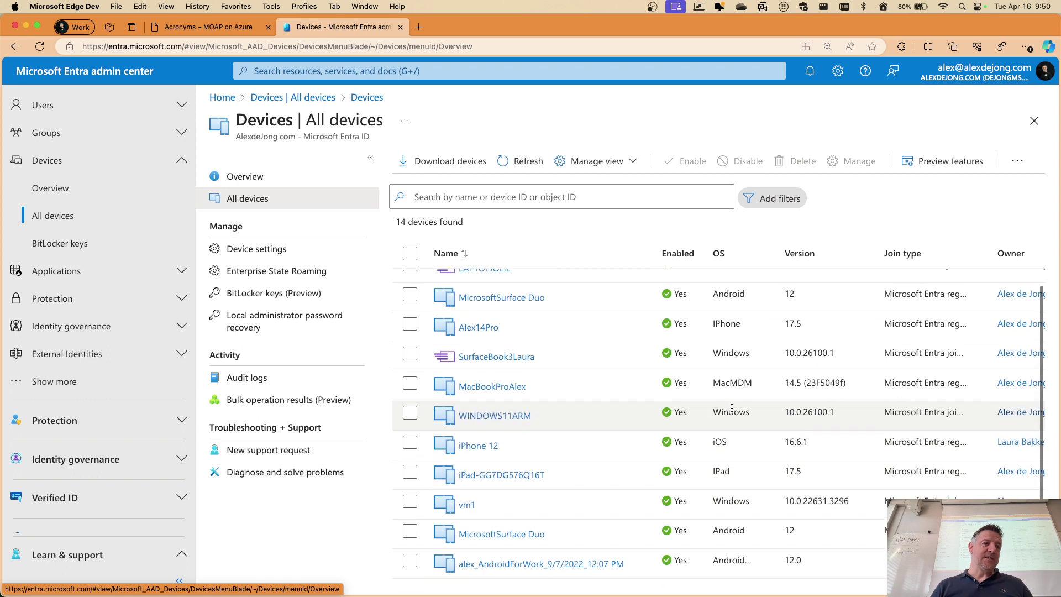
scroll(703, 394, up, 3)
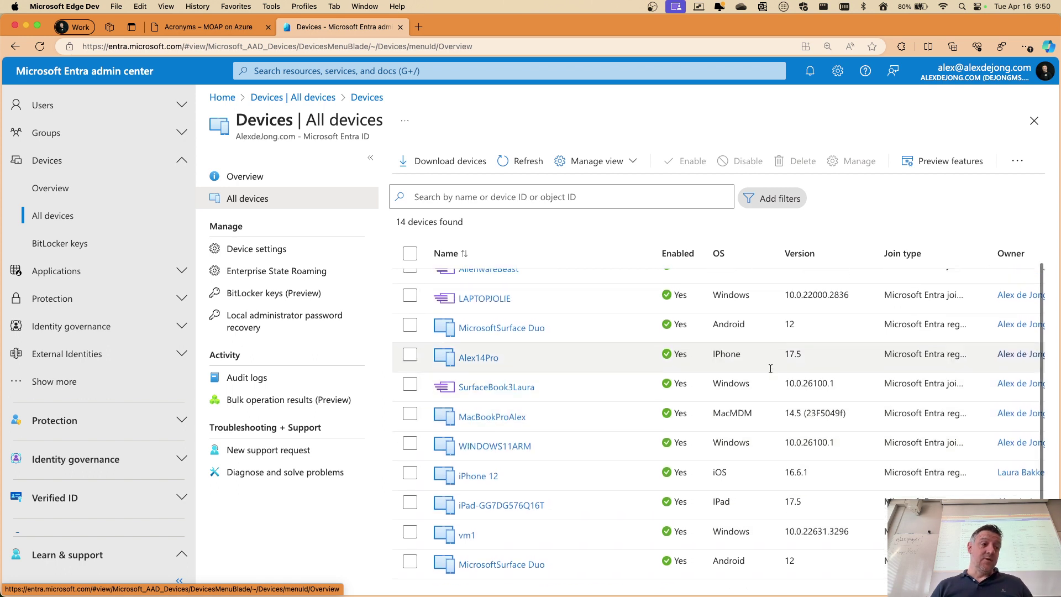
scroll(732, 388, up, 1)
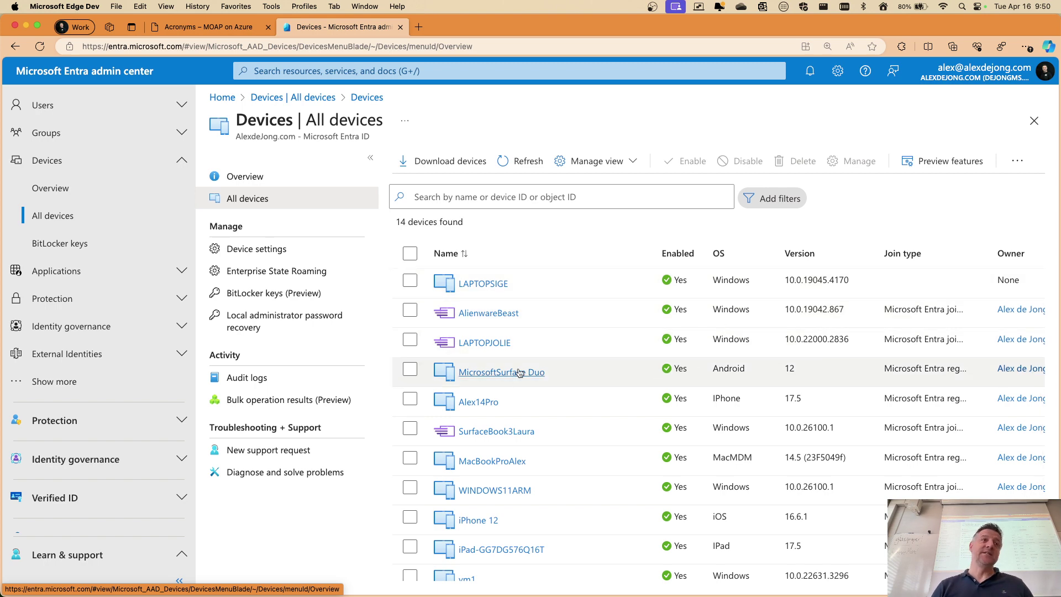
scroll(510, 377, down, 3)
scroll(511, 376, up, 3)
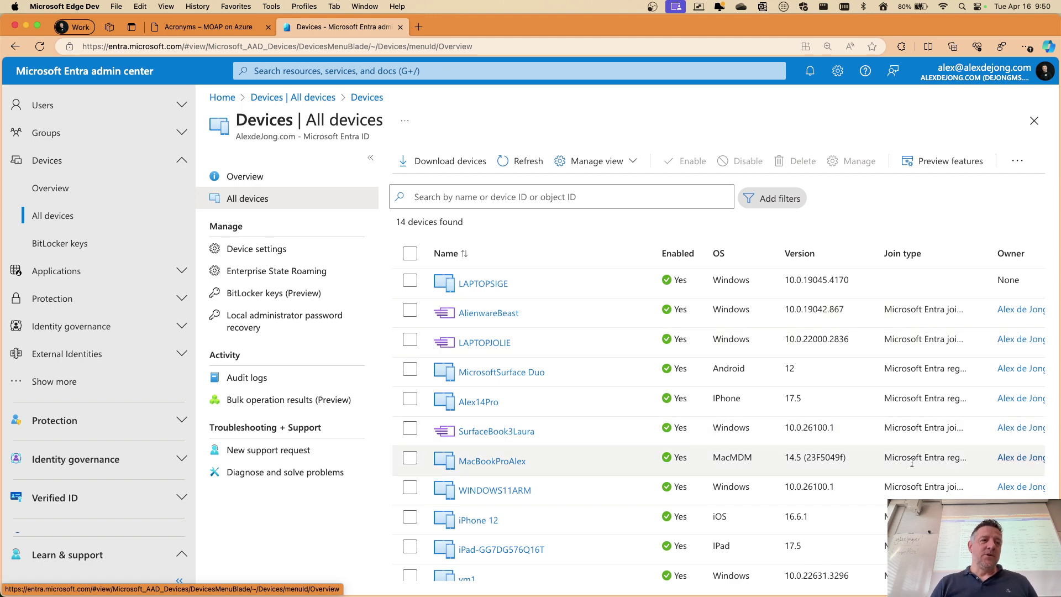
Widen the Join type column to show 'Microsoft Entra registered' in full, then reset the page zoom
drag(991, 247, 1044, 248)
scroll(958, 370, up, 5)
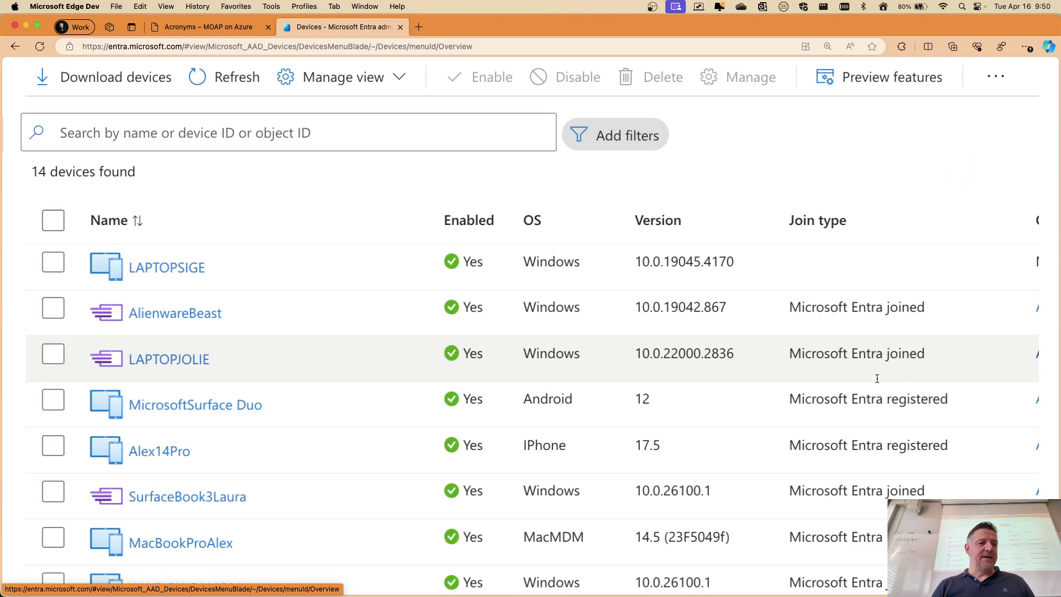
scroll(877, 378, down, 3)
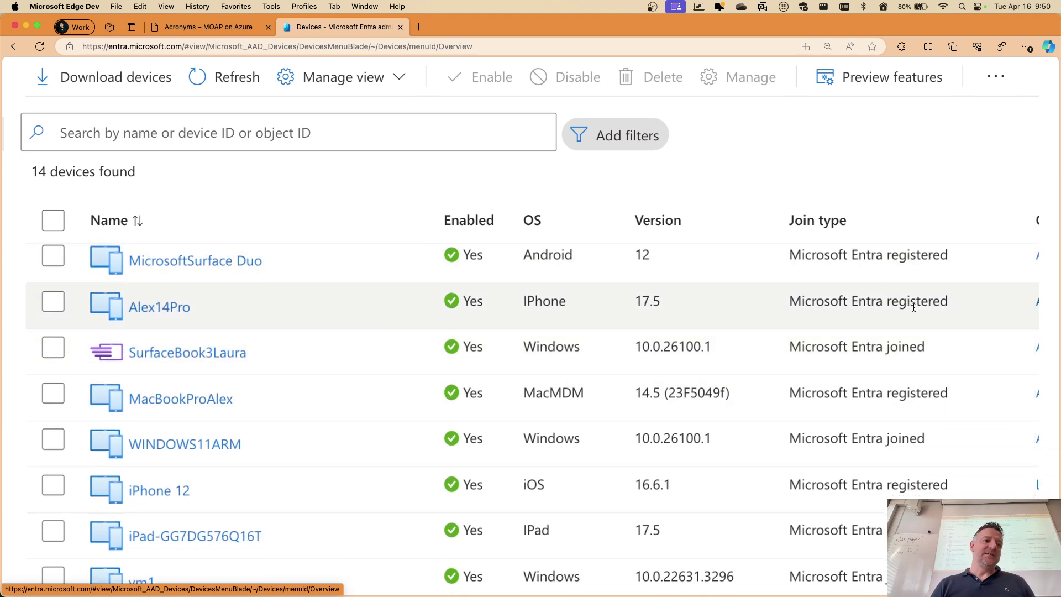
scroll(897, 341, down, 5)
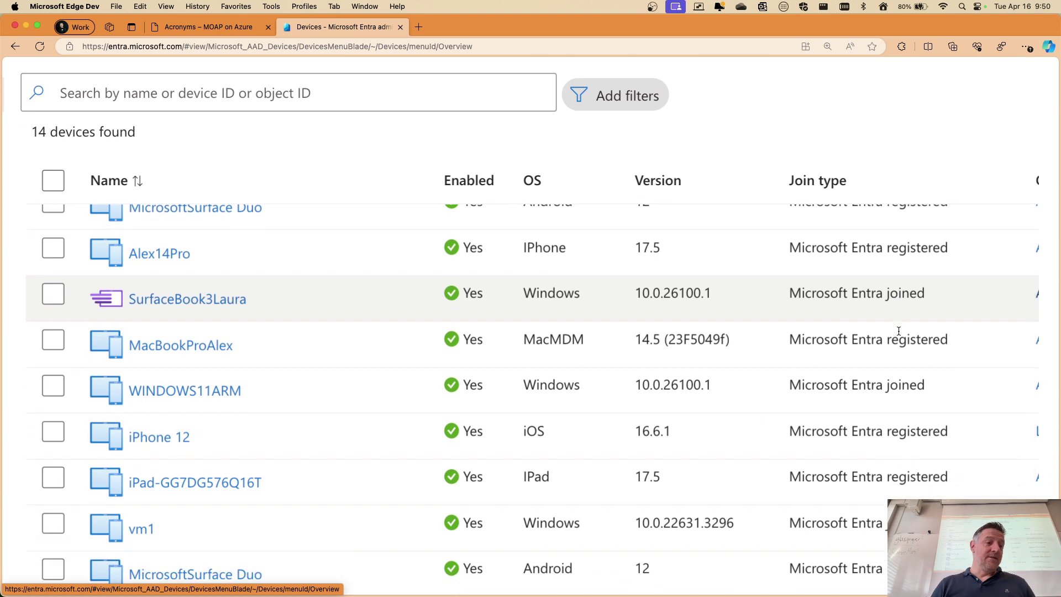
scroll(899, 331, up, 4)
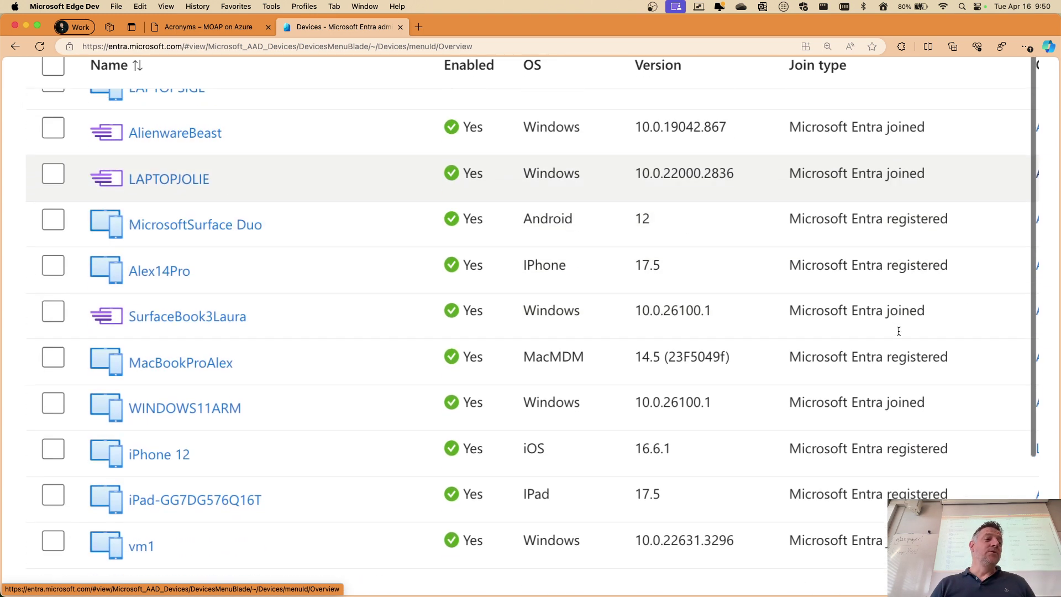
scroll(895, 326, down, 1)
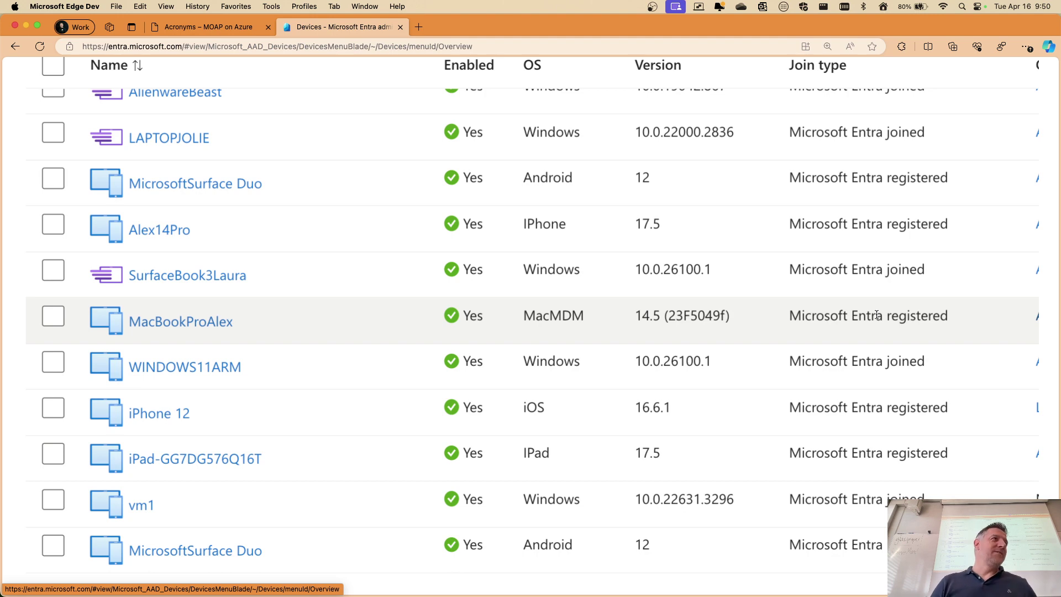
key(super+minus)
key(super+minus)
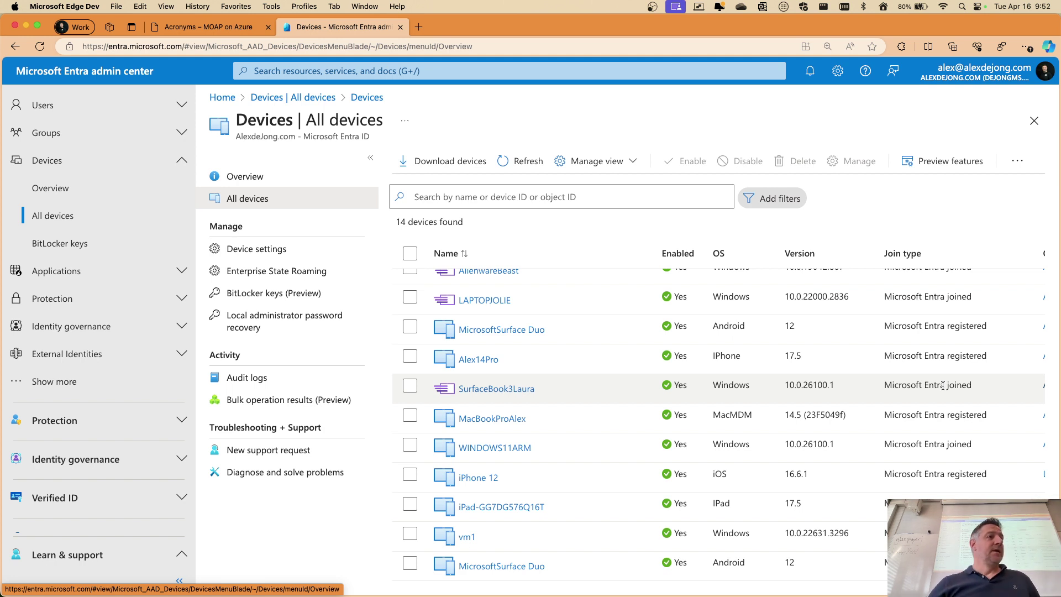
scroll(860, 396, down, 2)
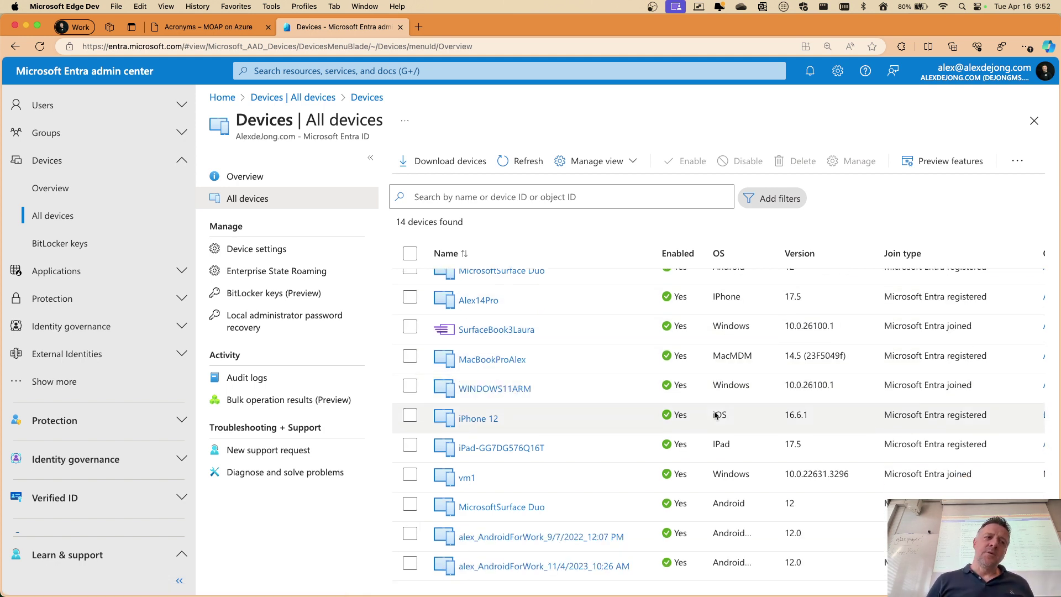
click(495, 389)
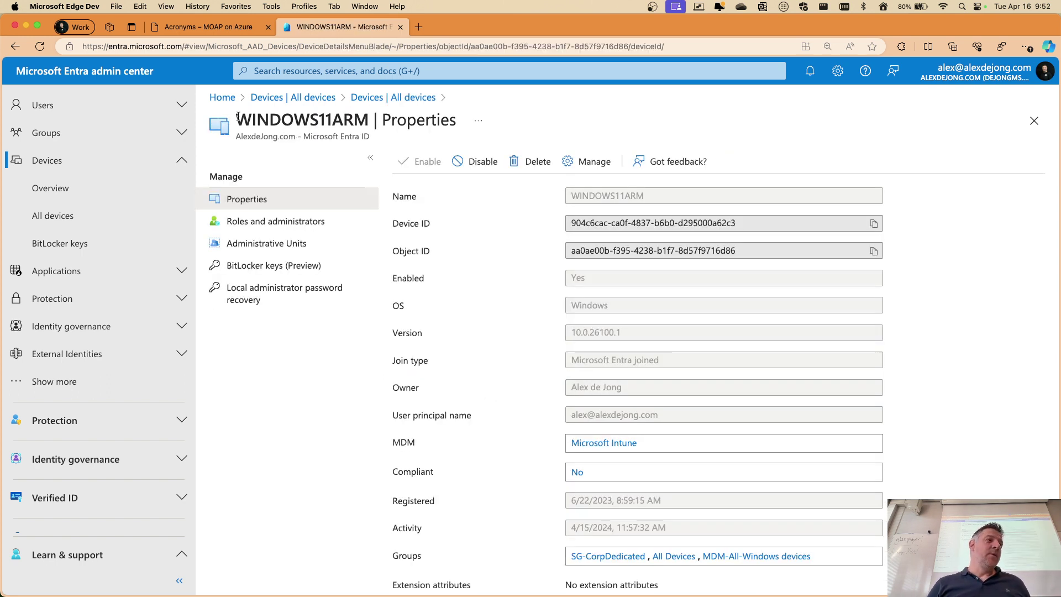
drag(238, 118, 357, 133)
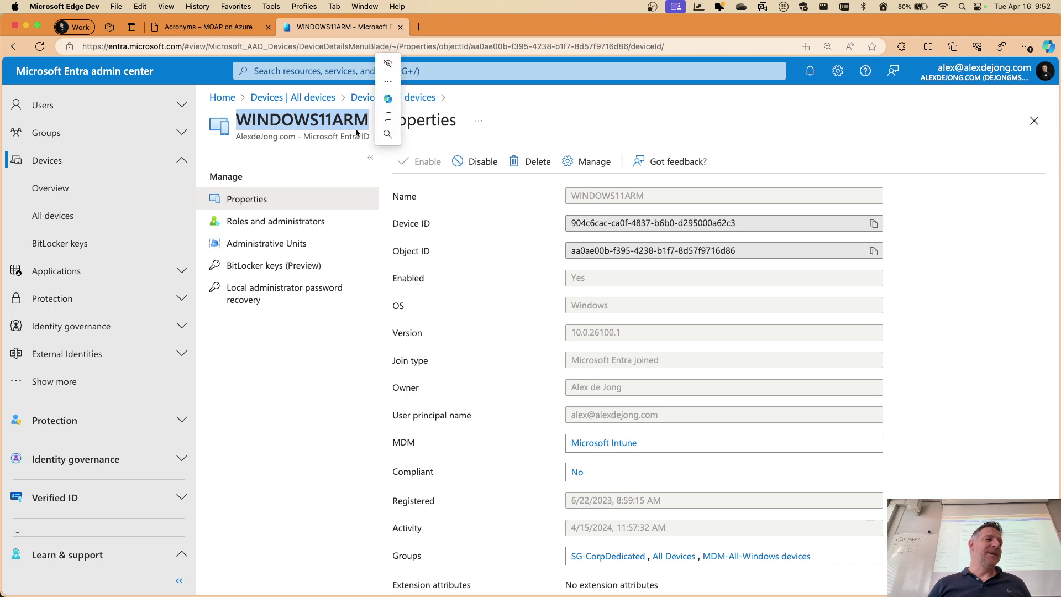
key(ctrl+Right)
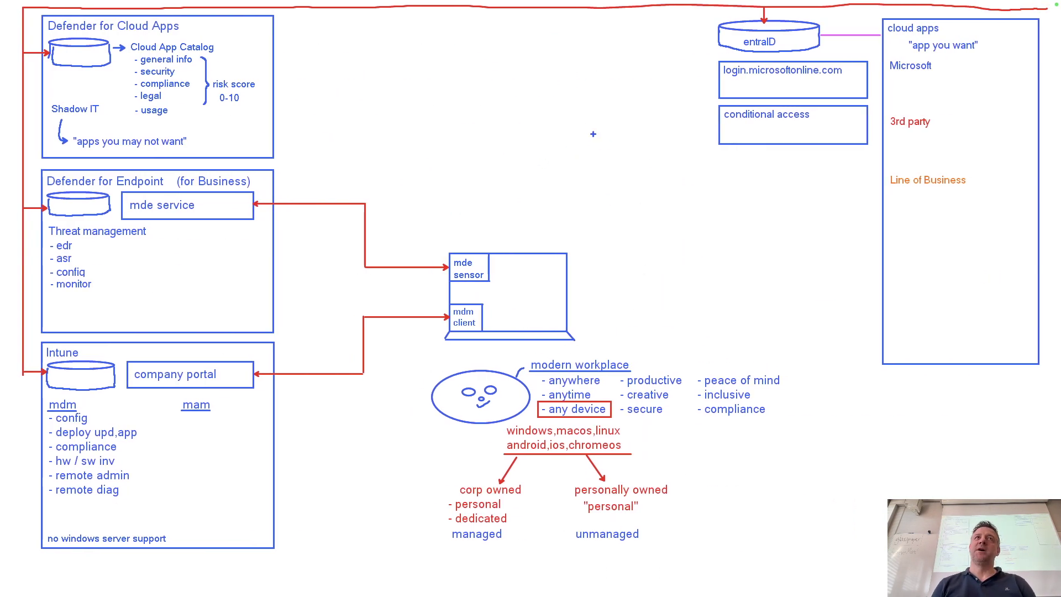
key(ctrl+Left)
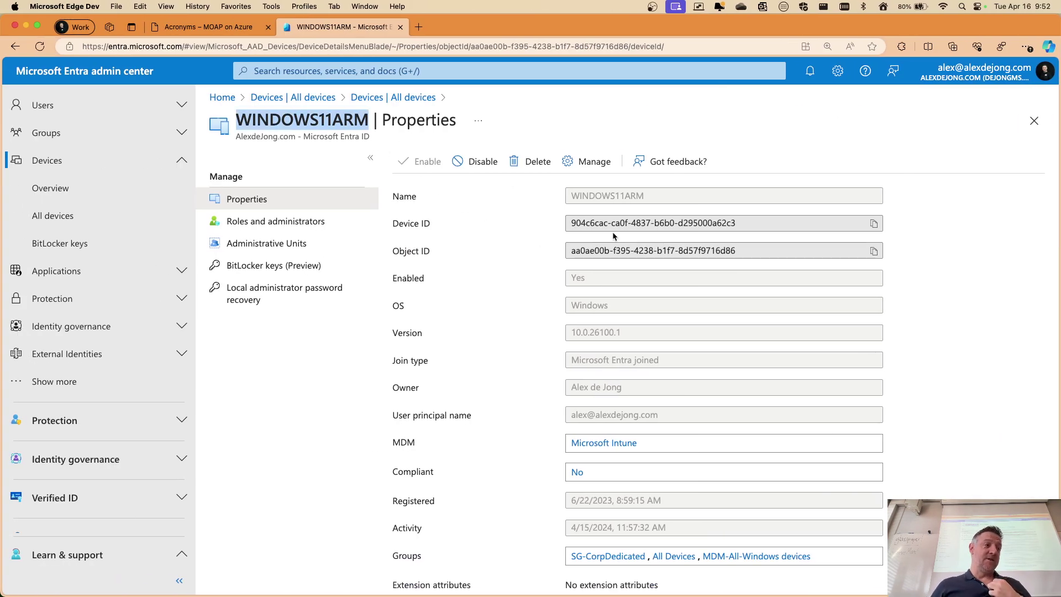
scroll(615, 243, down, 1)
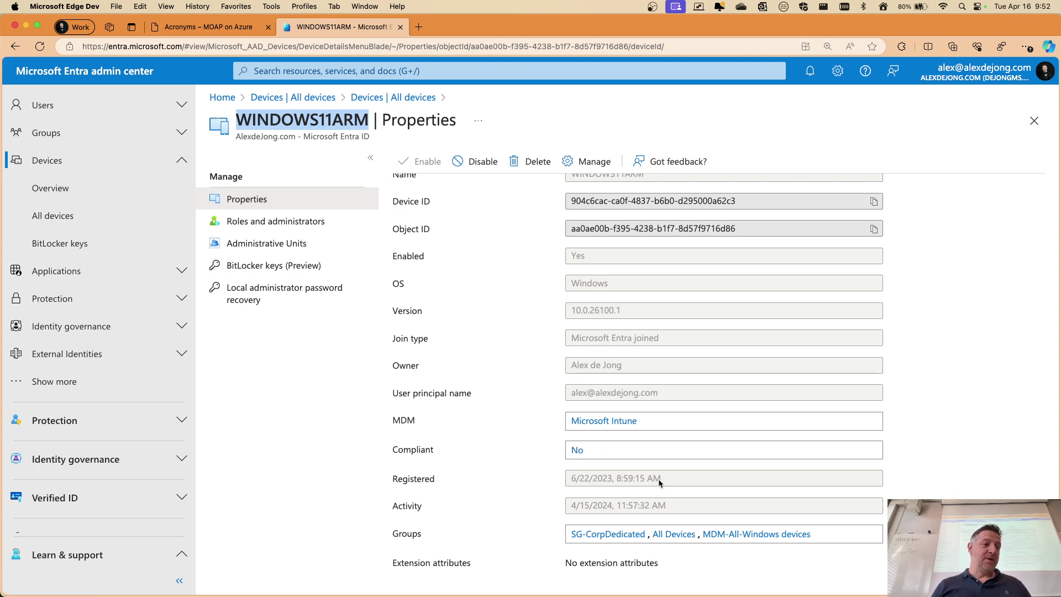
scroll(613, 482, up, 5)
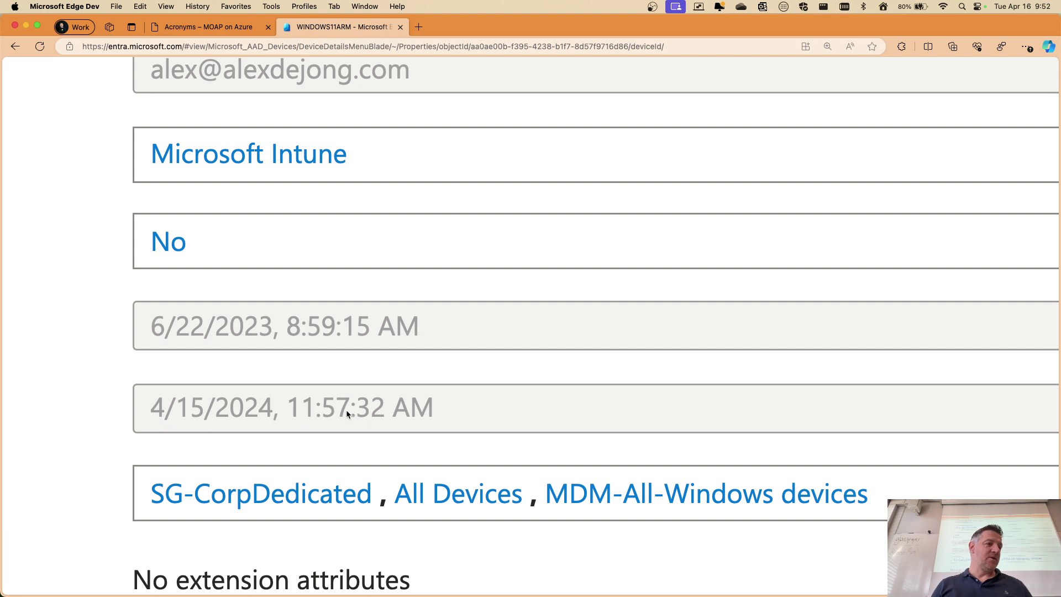
scroll(387, 409, down, 5)
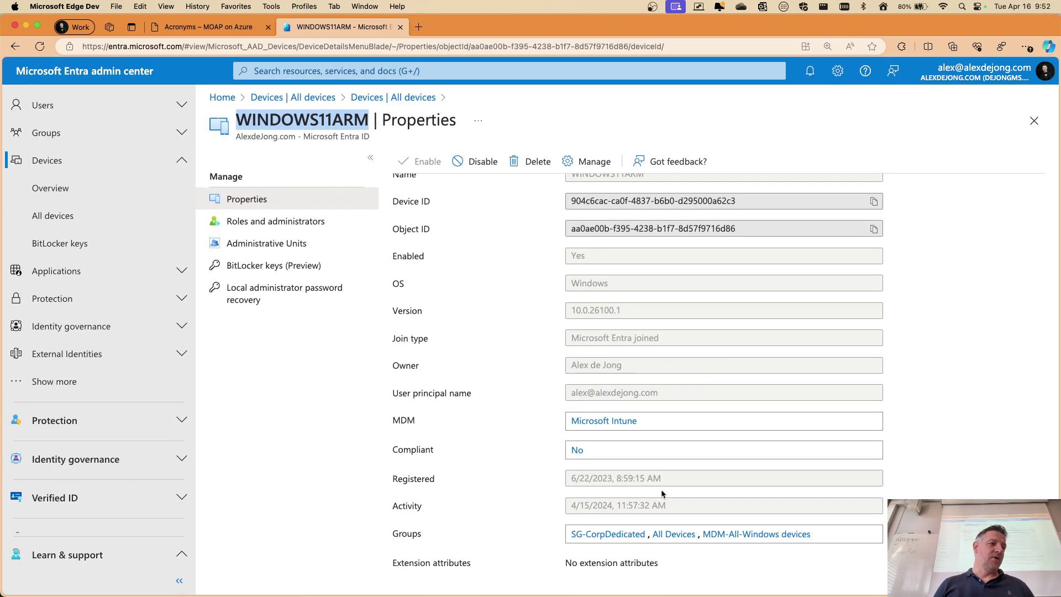
scroll(585, 477, up, 1)
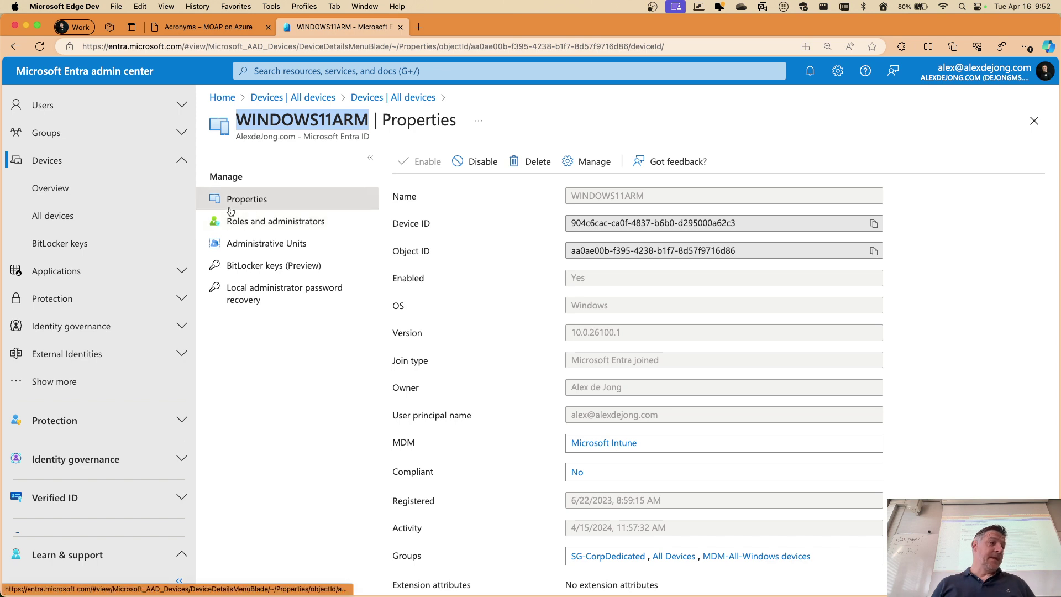
Review WINDOWS11ARM's BitLocker recovery keys and local admin password recovery, then return to Properties
click(238, 265)
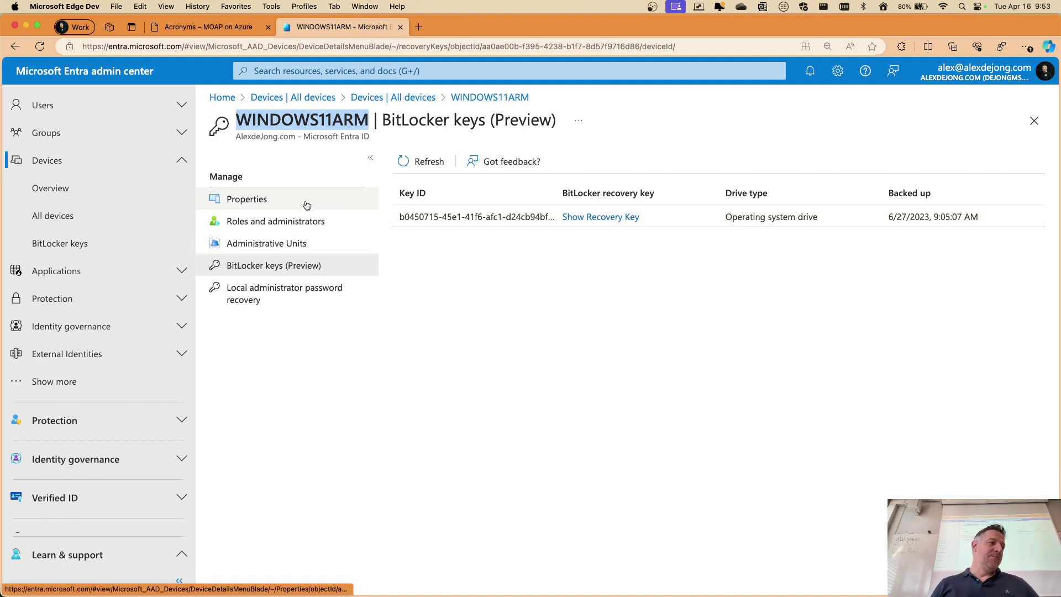
click(241, 287)
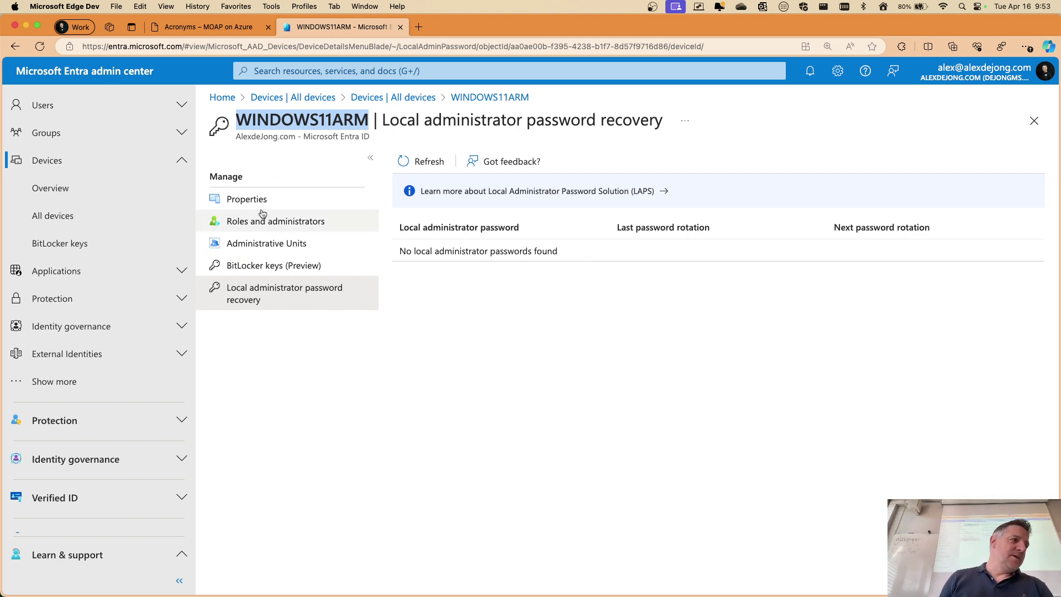
click(235, 205)
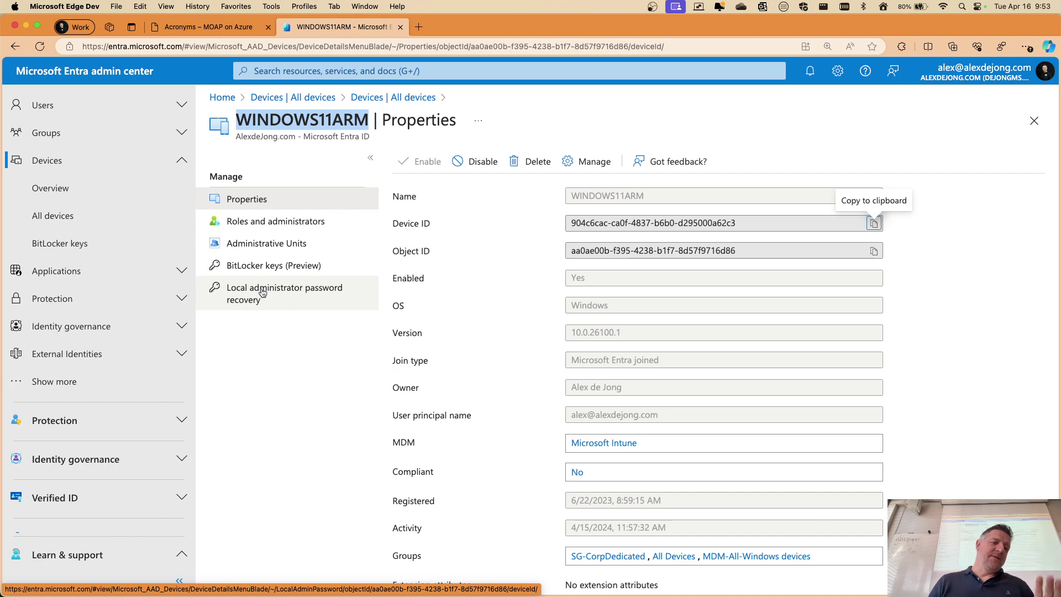
Switch to the Parallels Desktop space showing the whiteboard diagram
key(ctrl+Up)
mouse_move(625, 66)
click(594, 50)
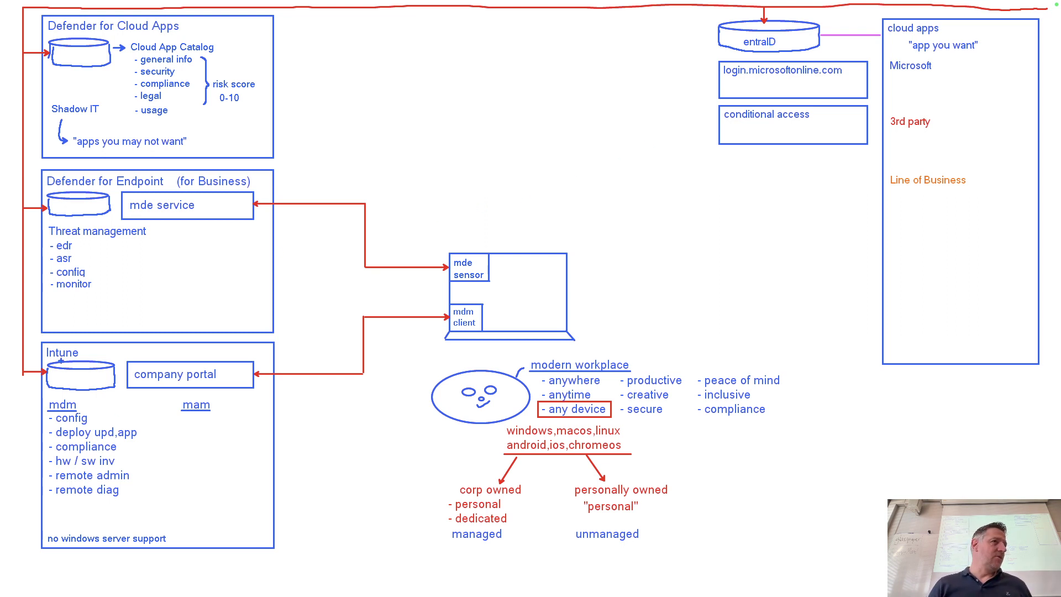
Back in Edge, load 'inttune.microsoft.com' in a new tab, which is denied access
key(ctrl+Up)
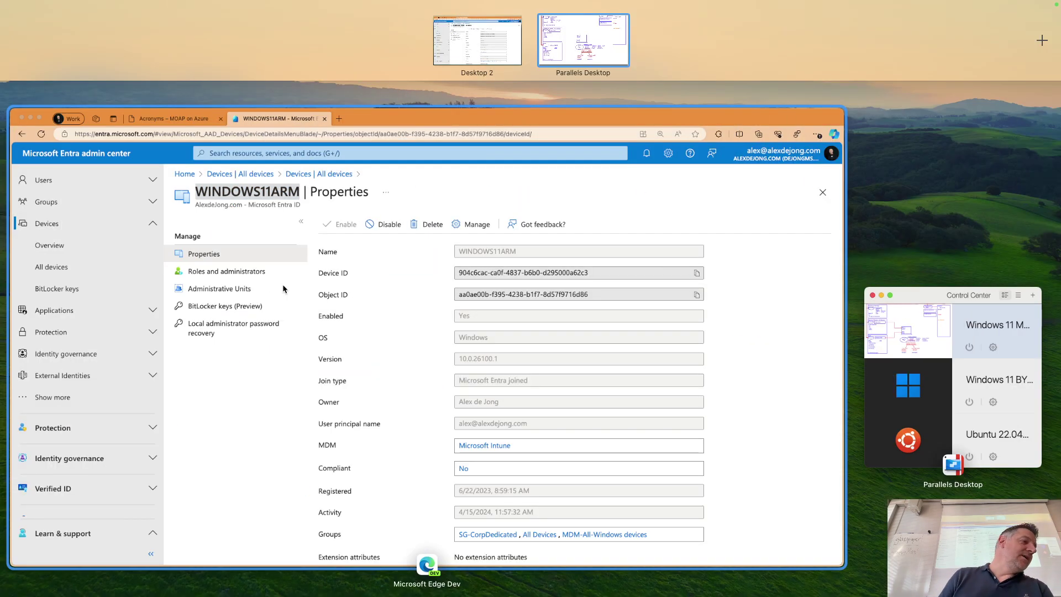
click(285, 289)
click(419, 26)
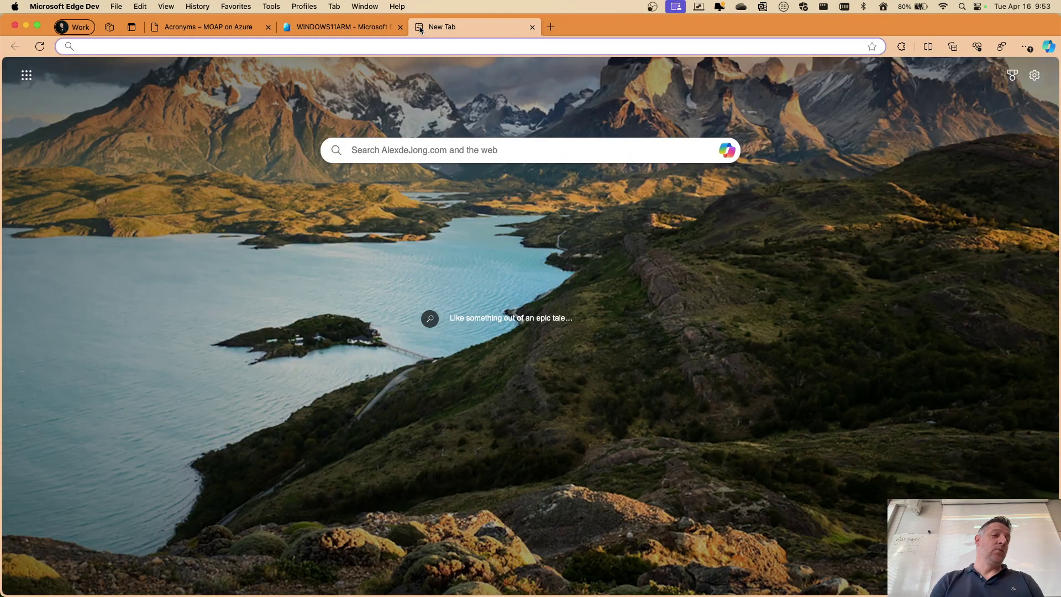
text(inttune)
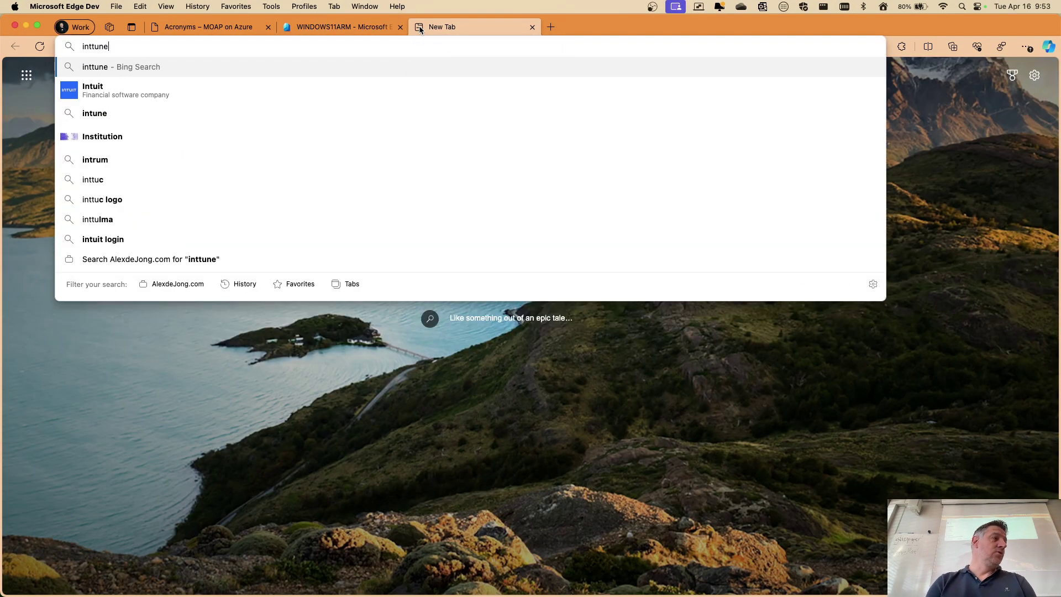
text(.microsoft.com)
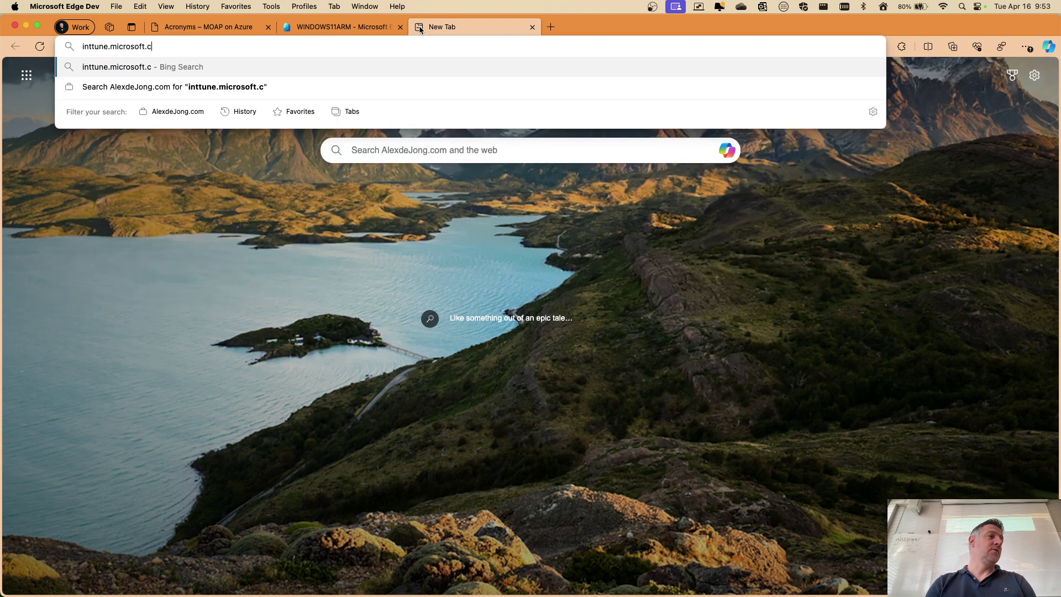
key(Return)
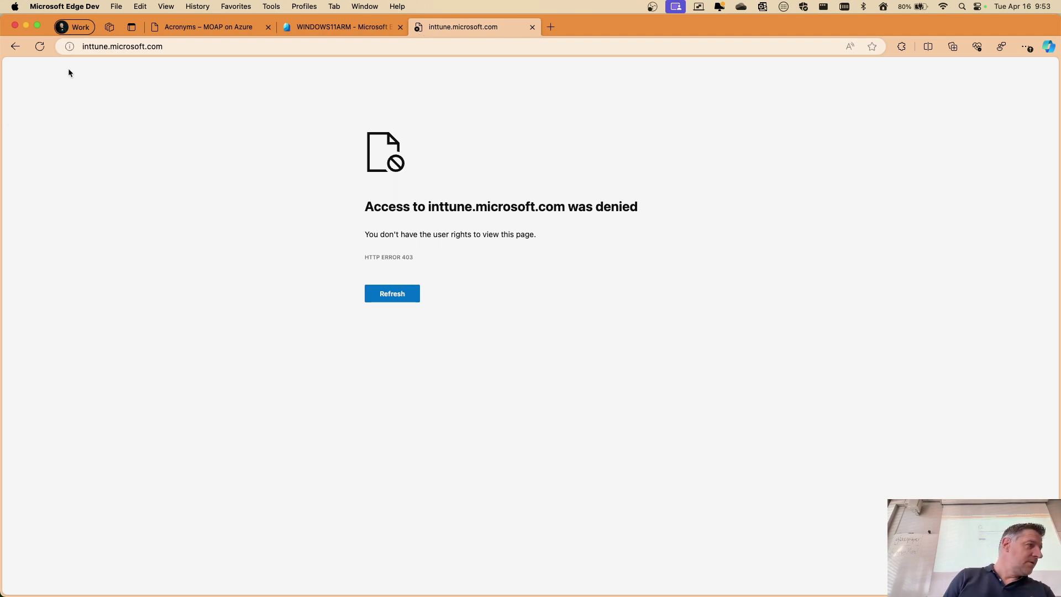
Correct the address to intune.microsoft.com and load the Intune admin center
click(102, 47)
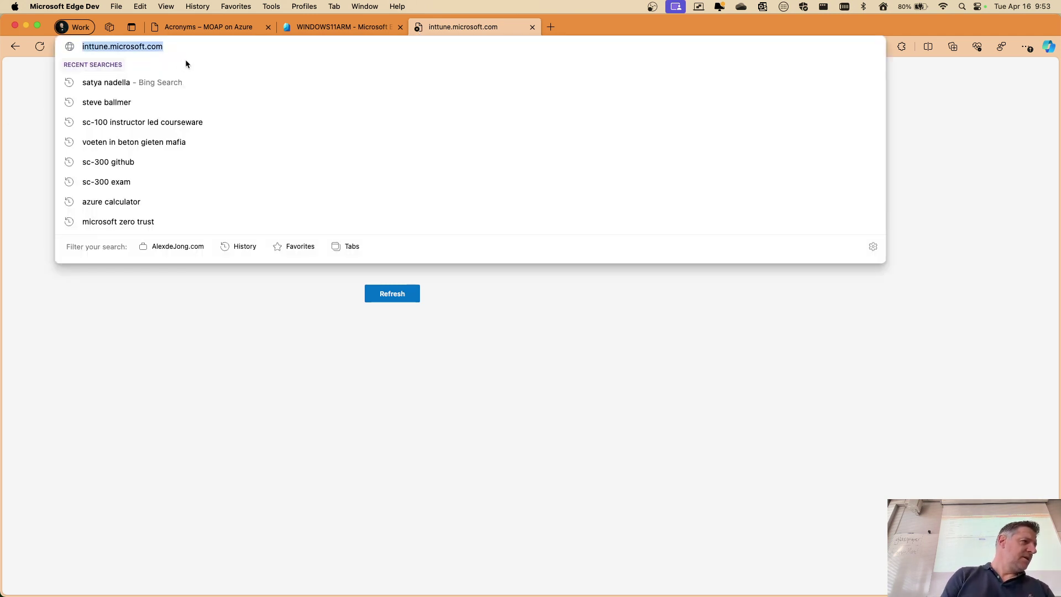
text(intt)
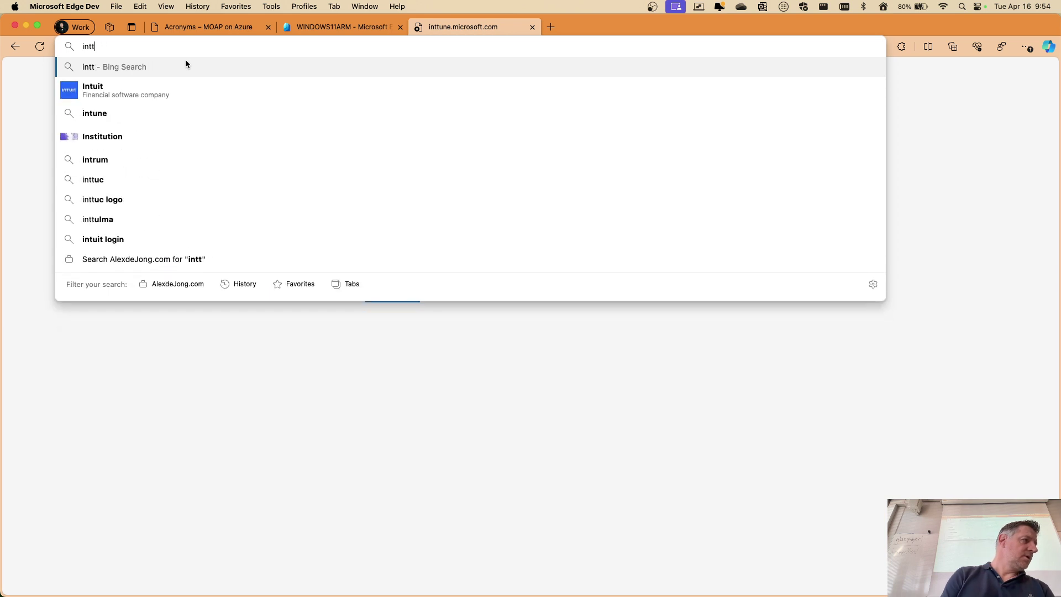
key(BackSpace)
text(une.mi)
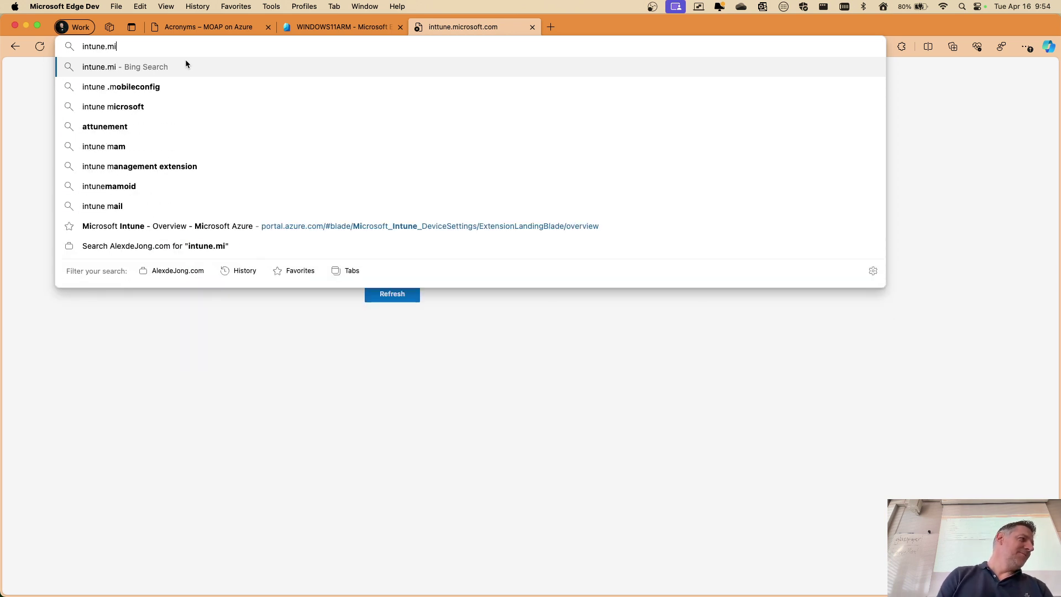
text(crosoft.cpom)
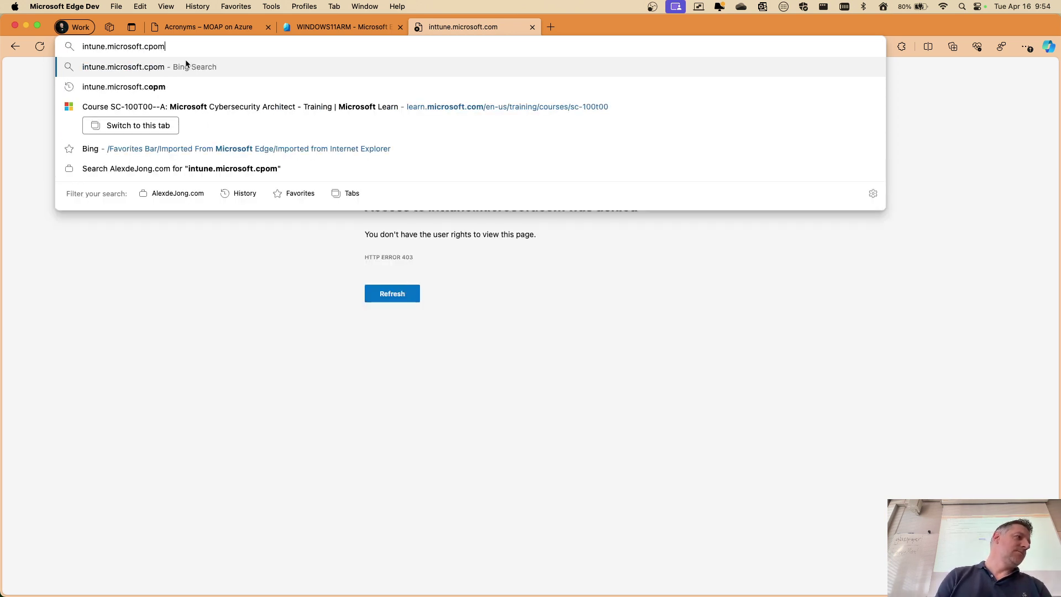
key(BackSpace)
key(BackSpace)
key(BackSpace)
text(om)
key(Return)
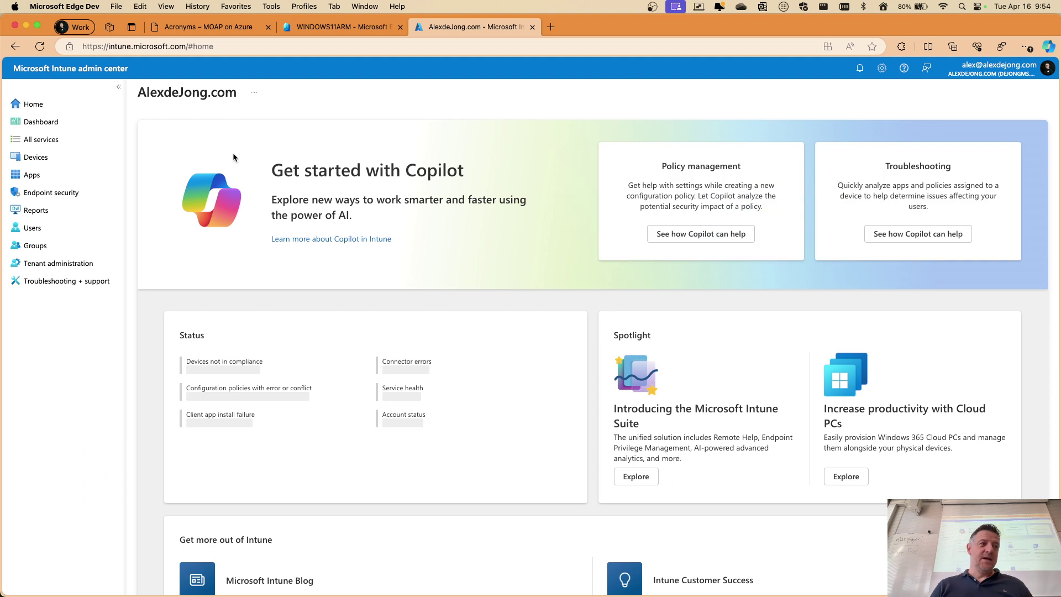
Open Devices > All devices to list the seven enrolled devices
scroll(486, 178, down, 1)
scroll(483, 177, up, 1)
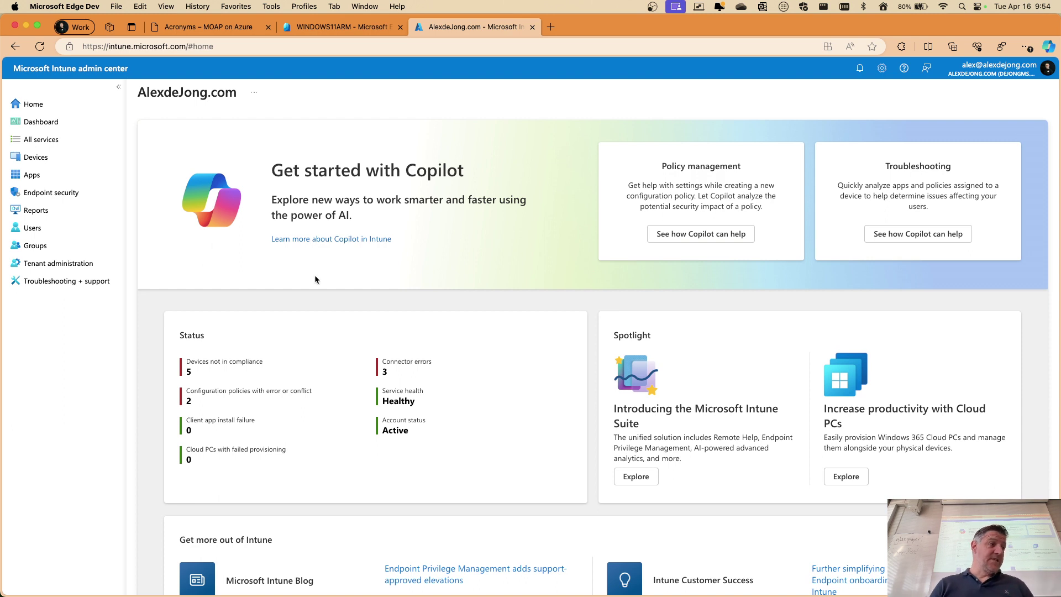
click(34, 158)
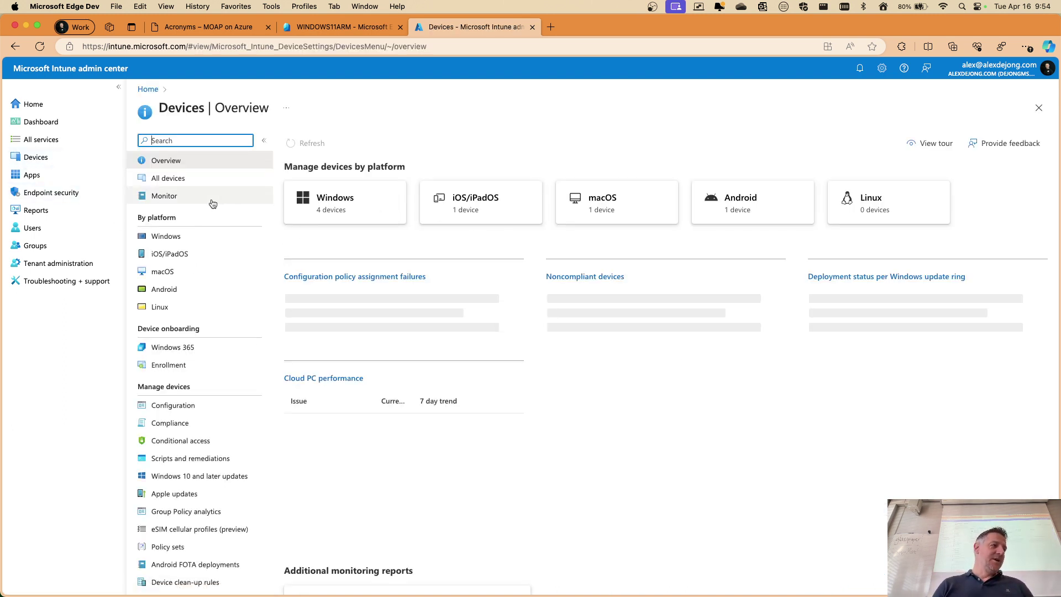
click(180, 180)
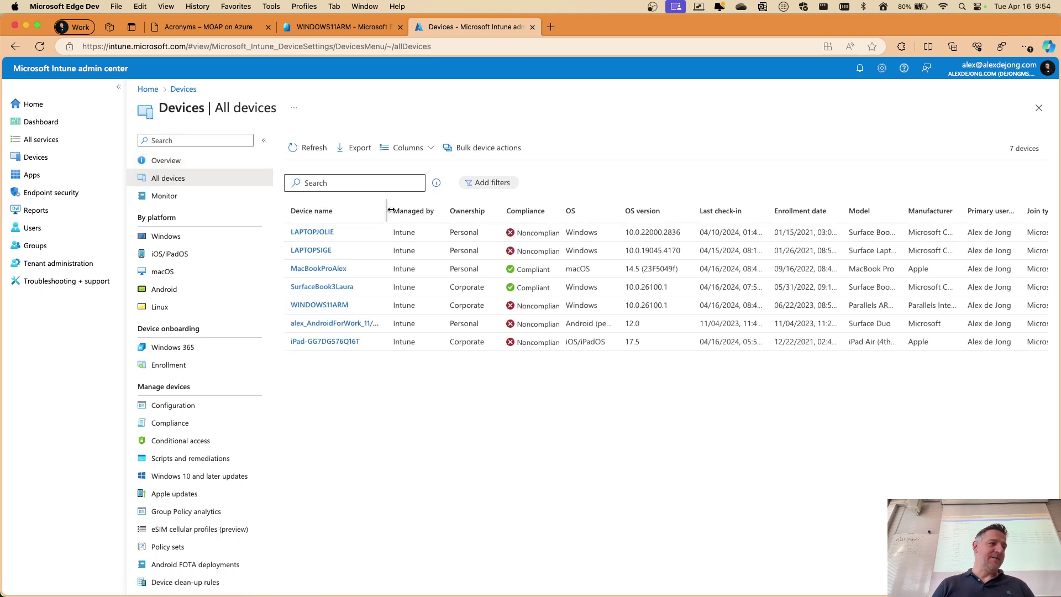
Raise the Edge page zoom from 100% to 125%
click(1027, 47)
click(1000, 146)
click(1000, 147)
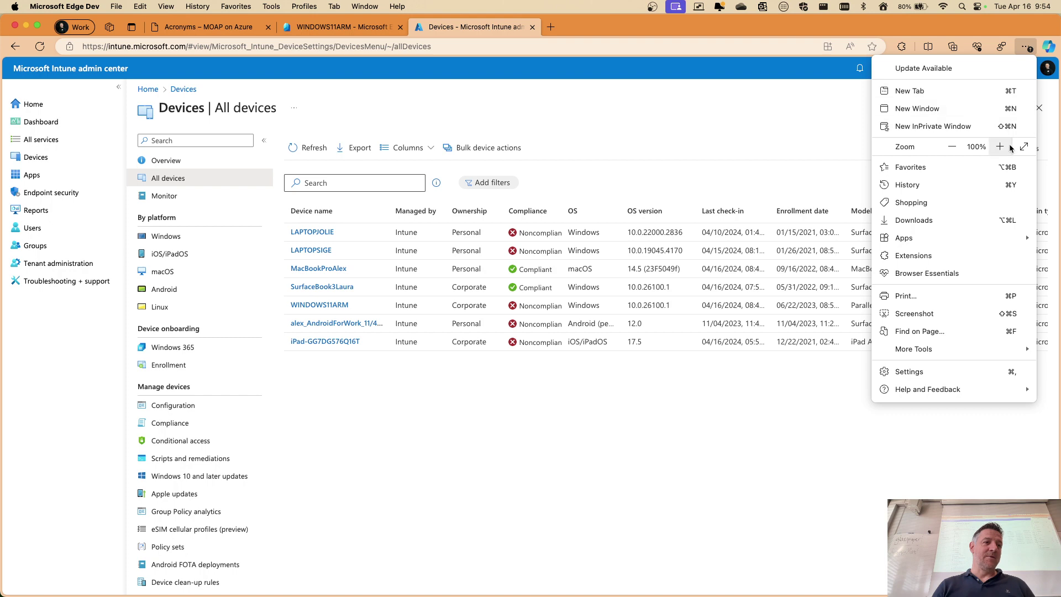
click(664, 146)
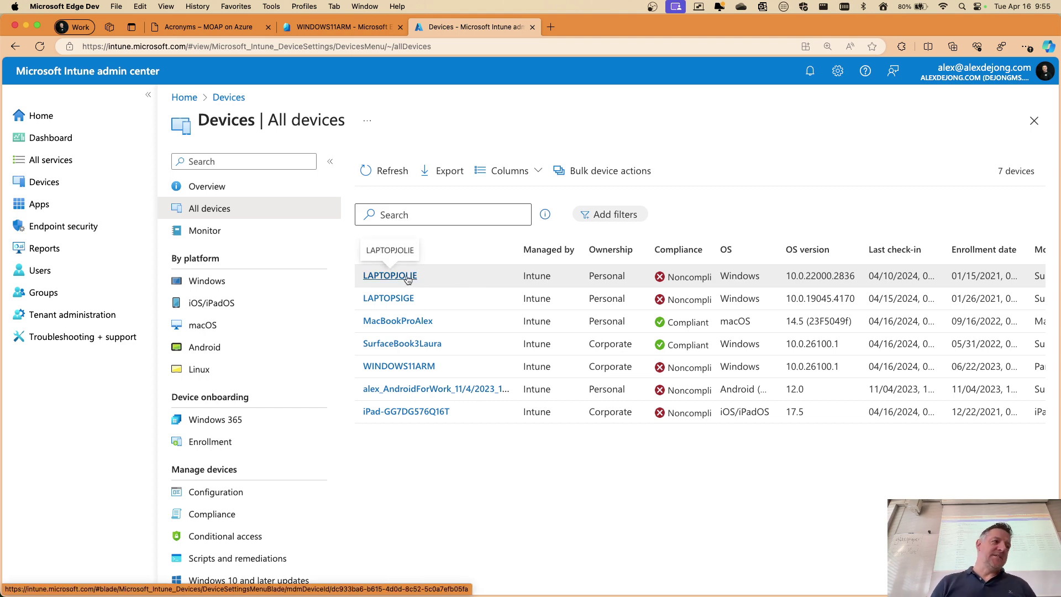
click(407, 278)
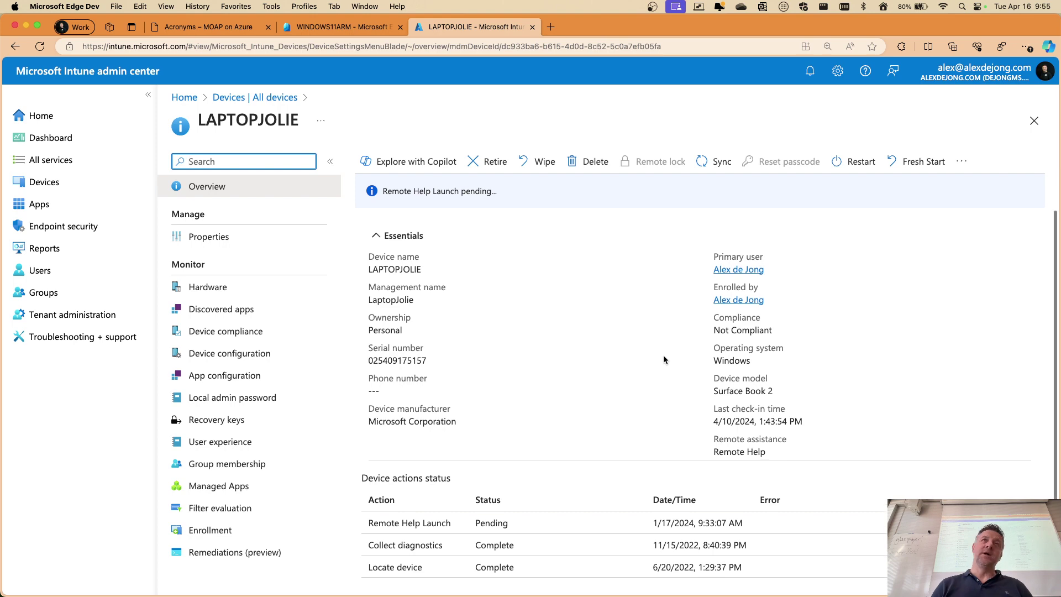
scroll(661, 346, up, 10)
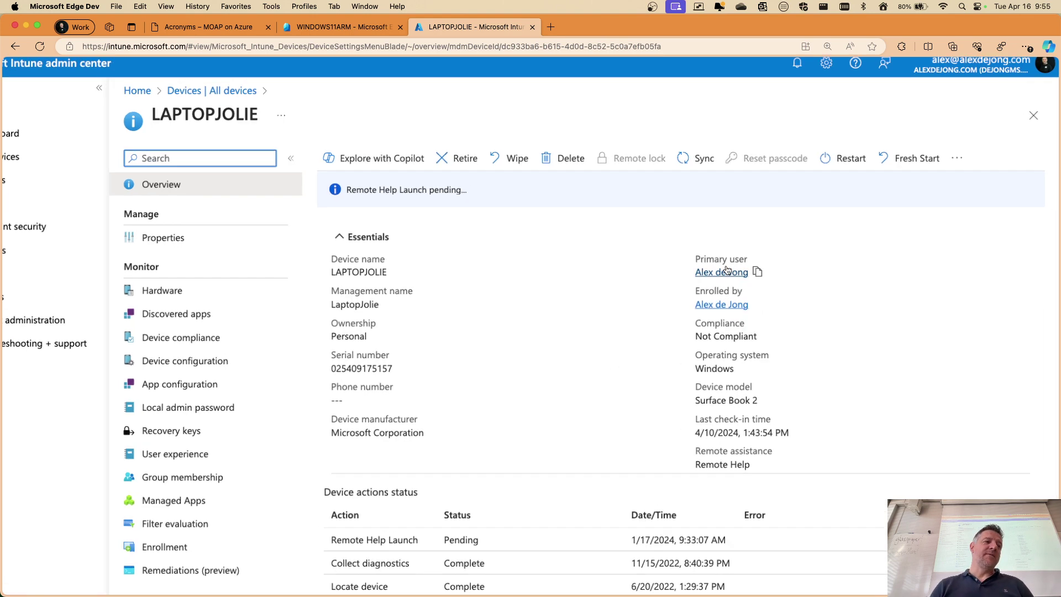
scroll(166, 337, left, 5)
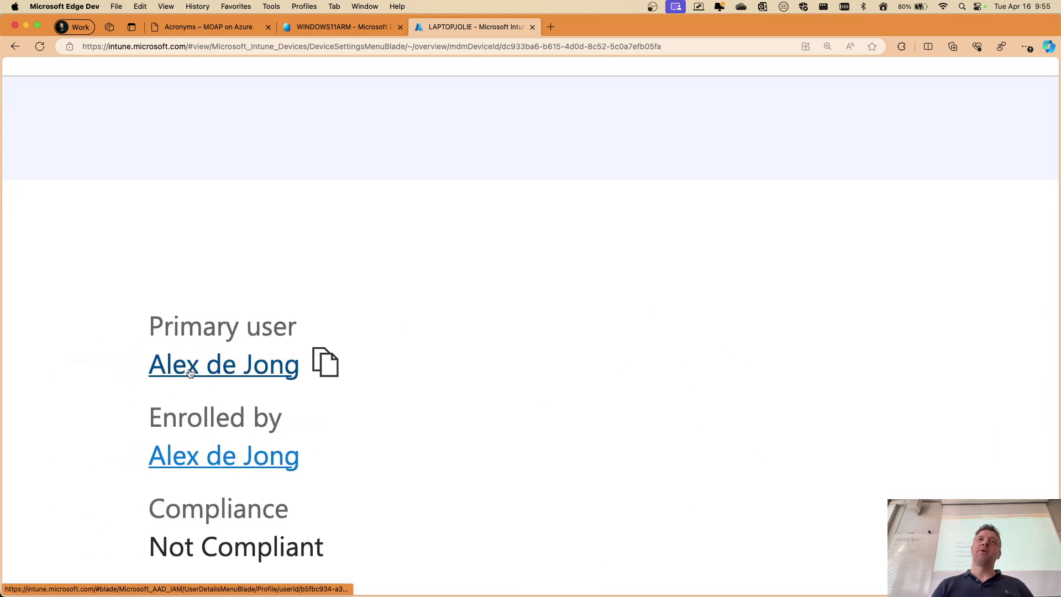
scroll(190, 373, down, 10)
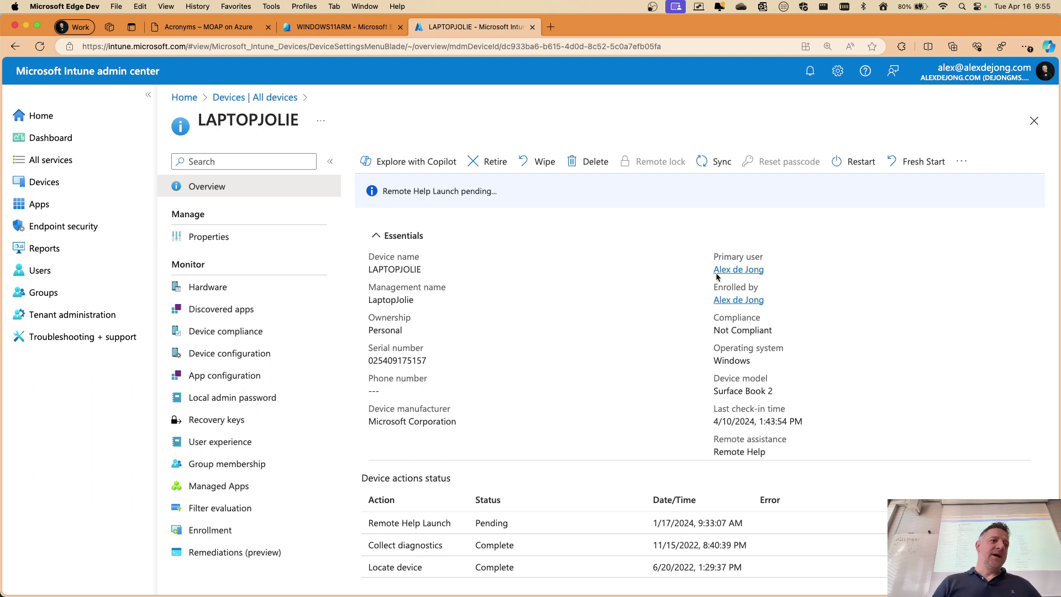
click(962, 161)
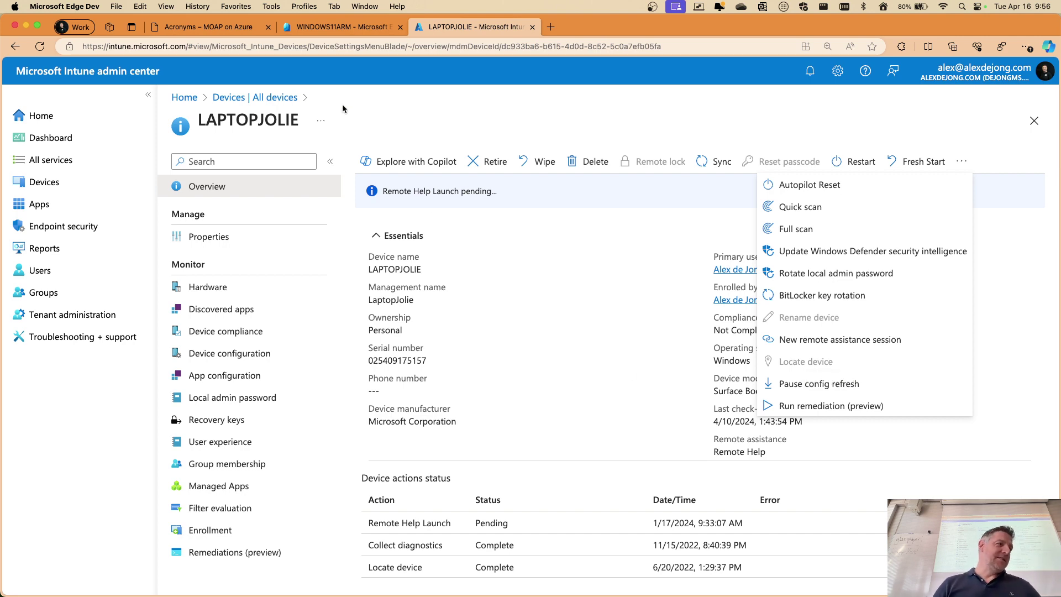
click(269, 98)
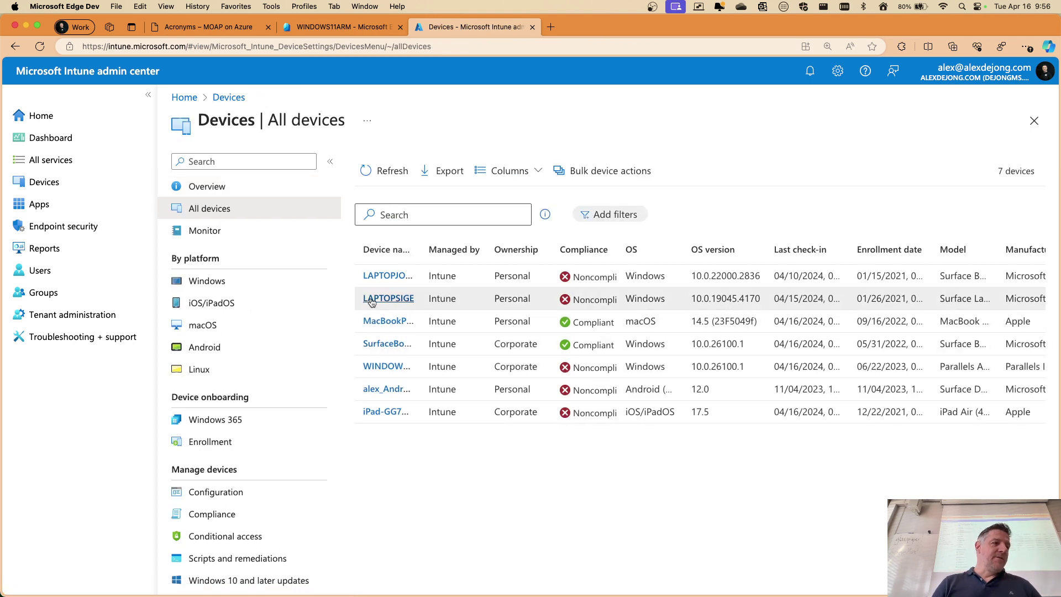
Open the Surface Book 3's device overview and expand its ... remote actions menu
click(387, 344)
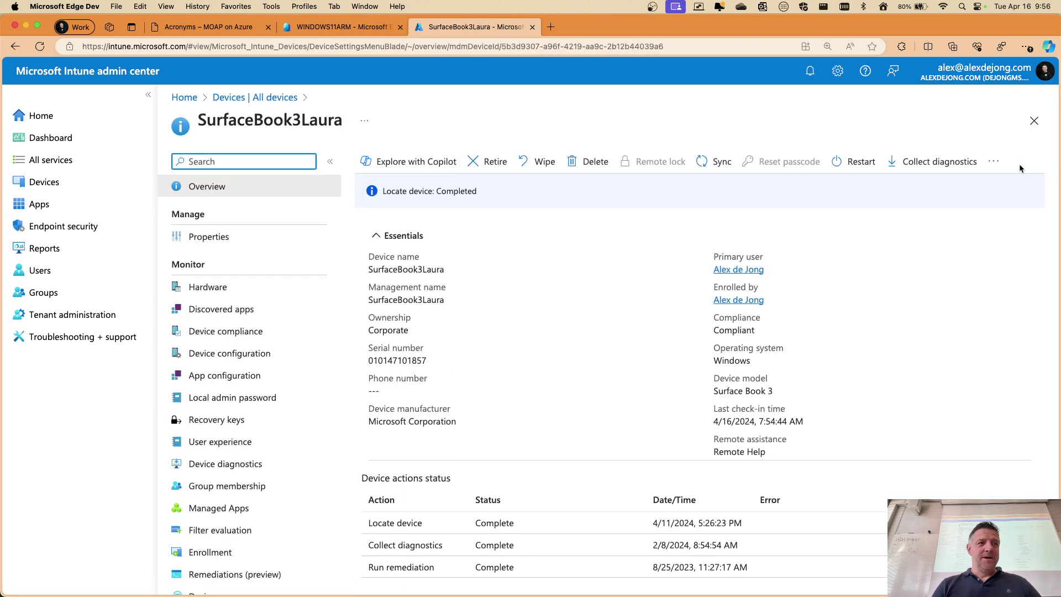
click(994, 162)
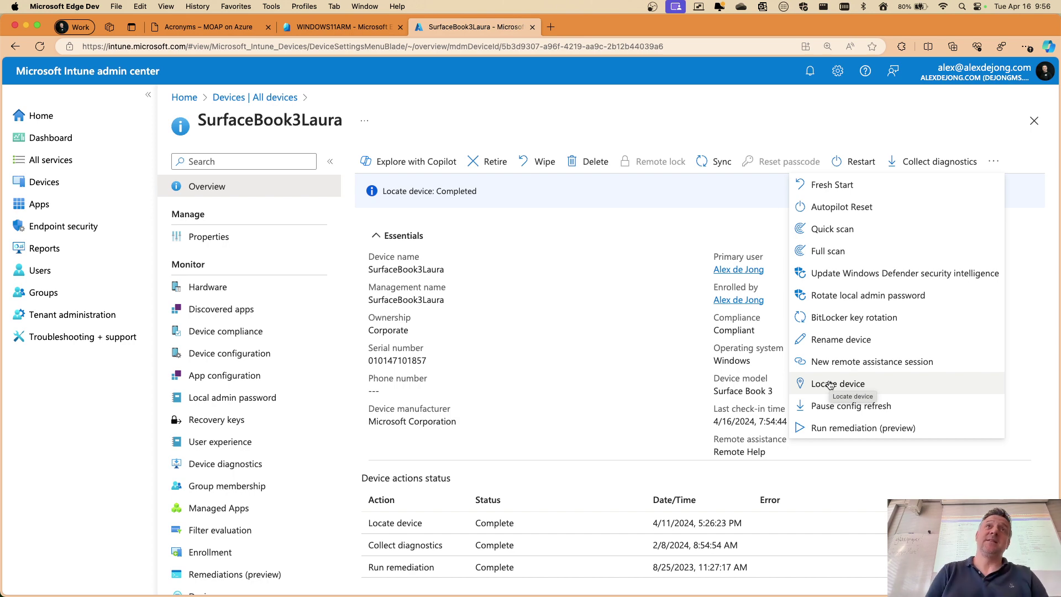
Run Locate device for the Surface Book 3, view the map in Aerial style, then close the map
click(831, 385)
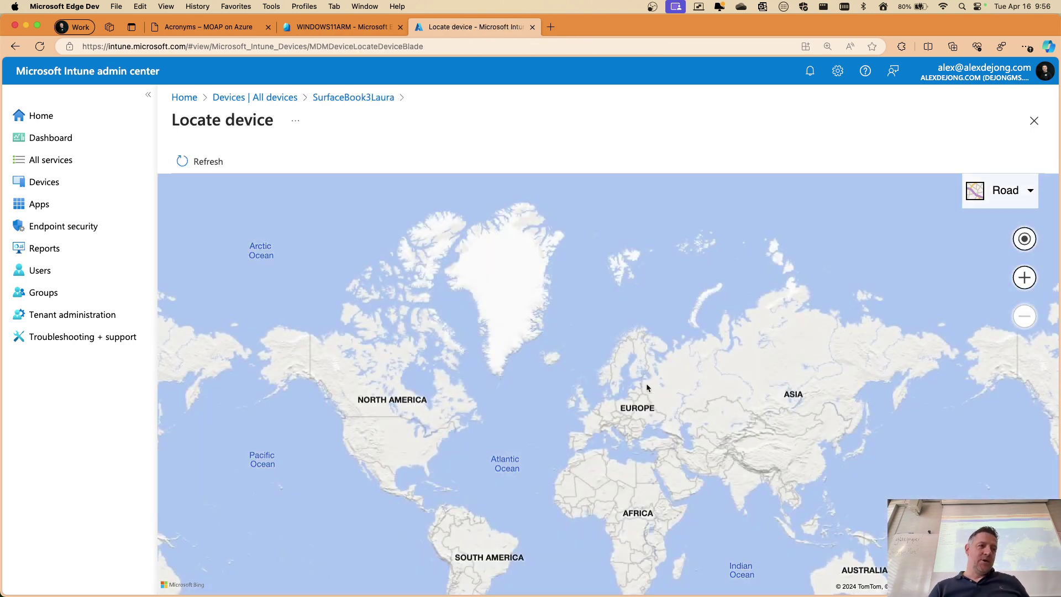
drag(629, 433, 600, 363)
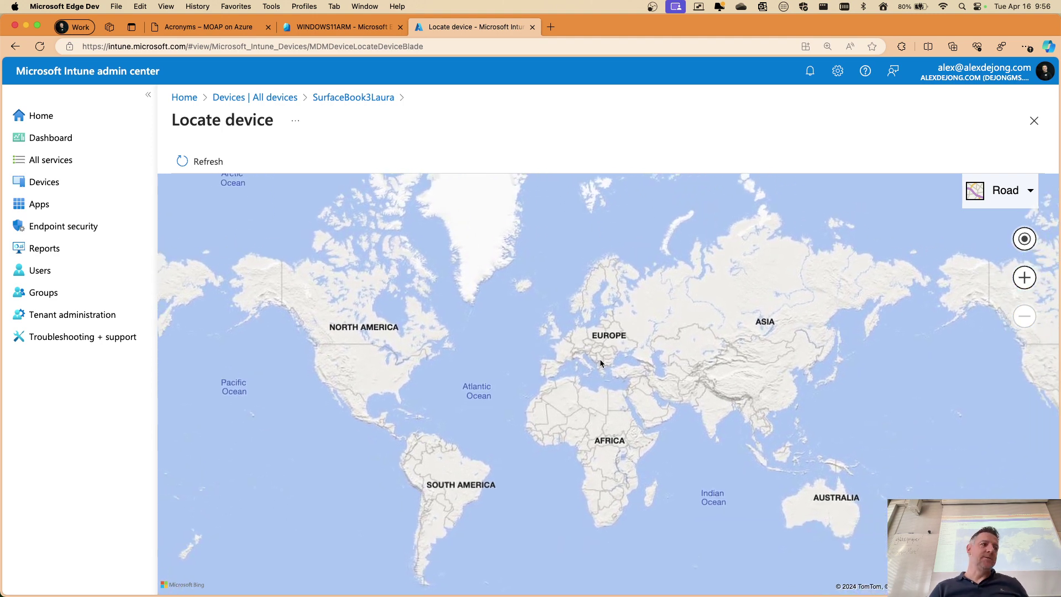
click(219, 171)
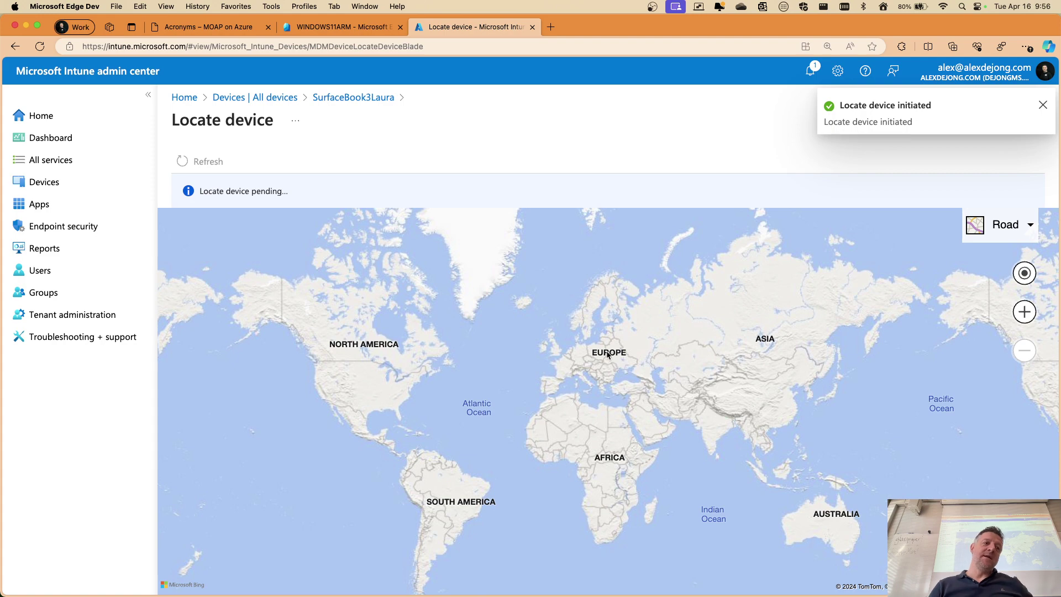
drag(608, 354, 609, 323)
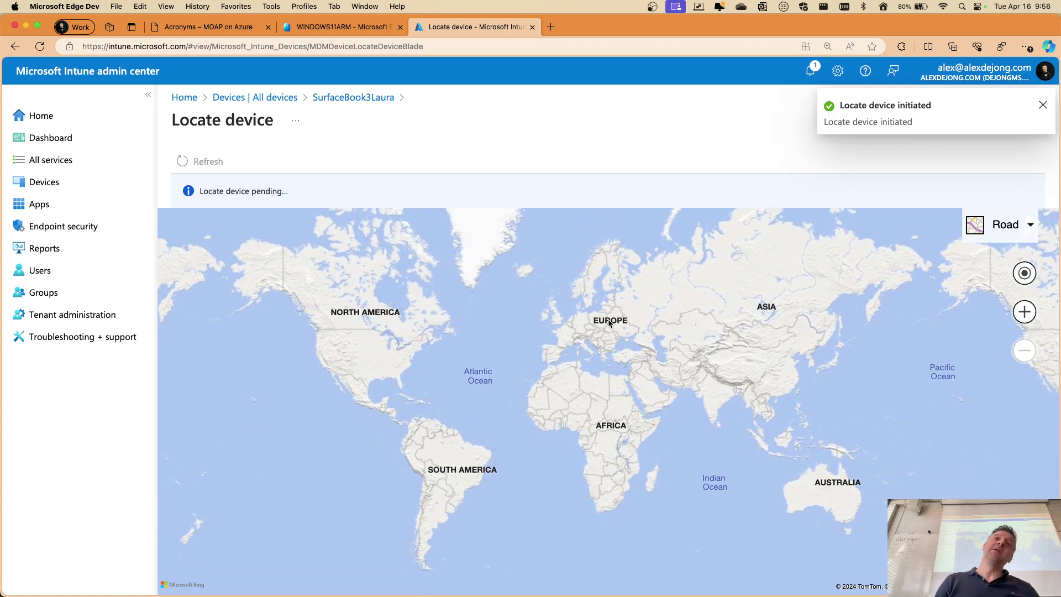
click(1007, 225)
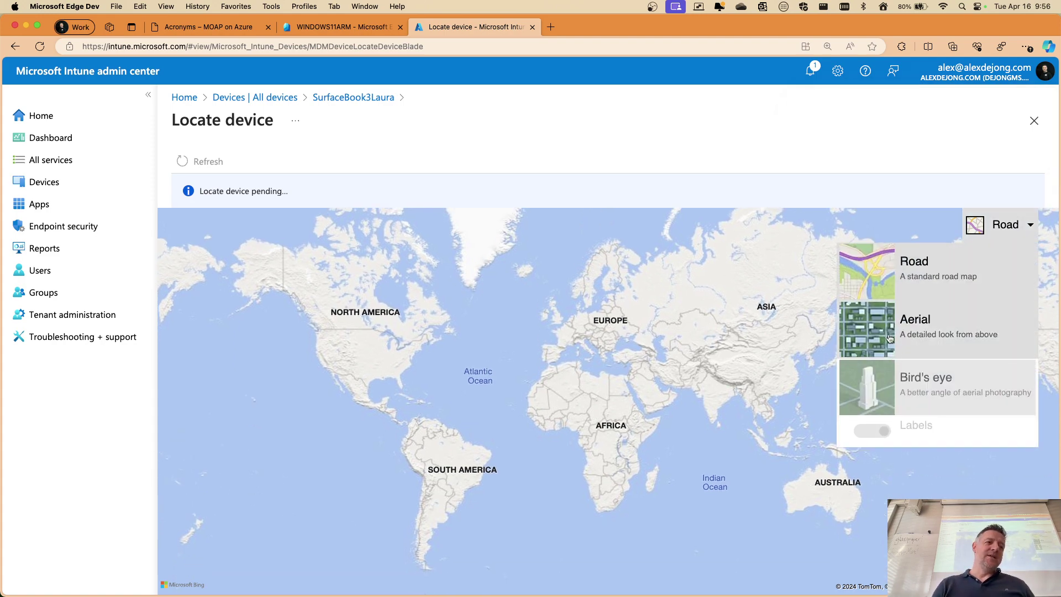
click(890, 339)
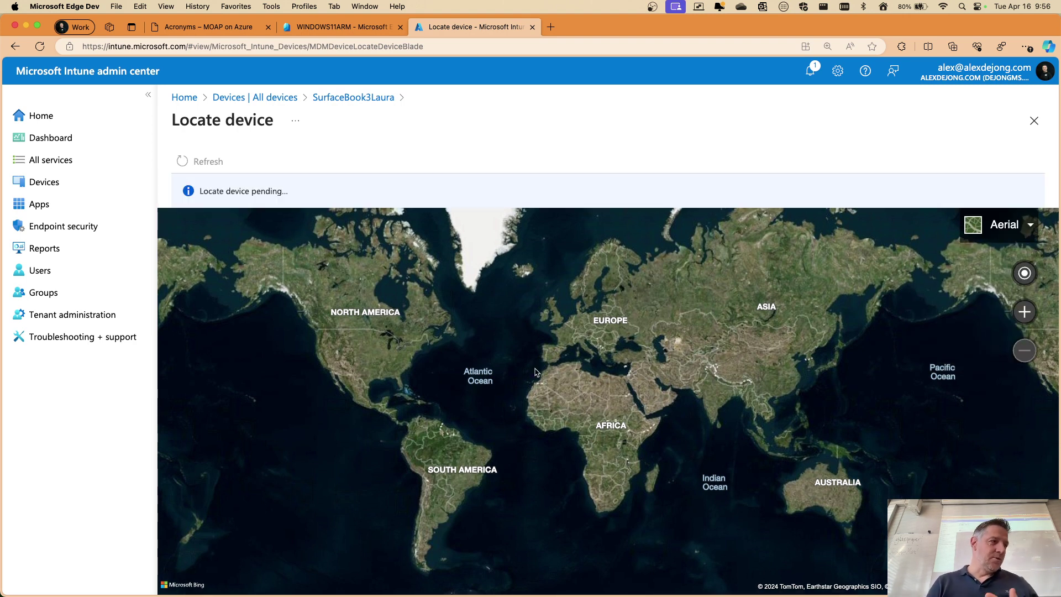
drag(667, 448, 645, 428)
click(1034, 120)
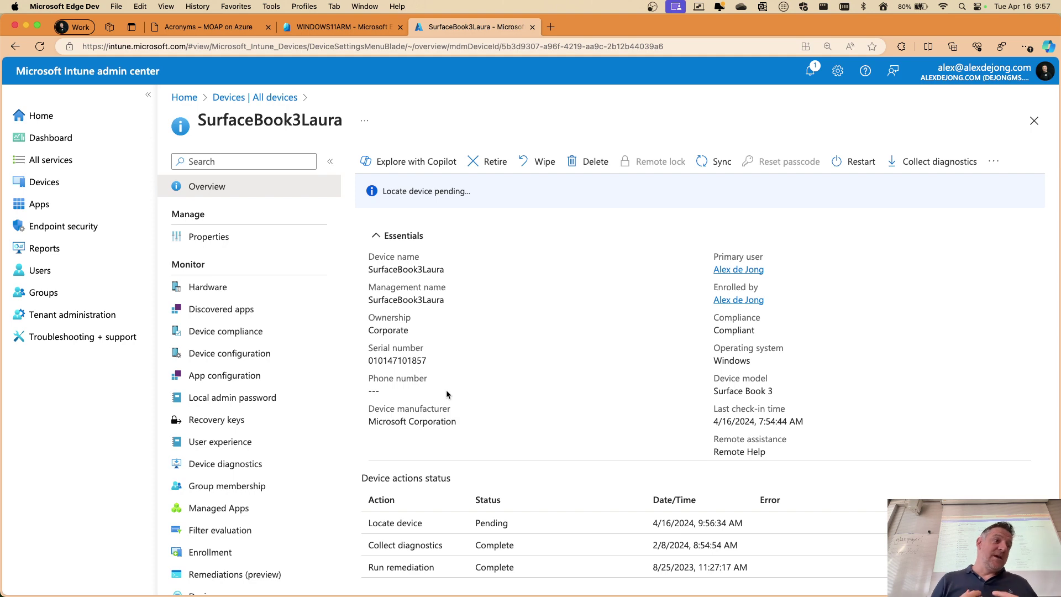
Open LAPTOPJOLIE from All devices after widening the Device name column
click(271, 98)
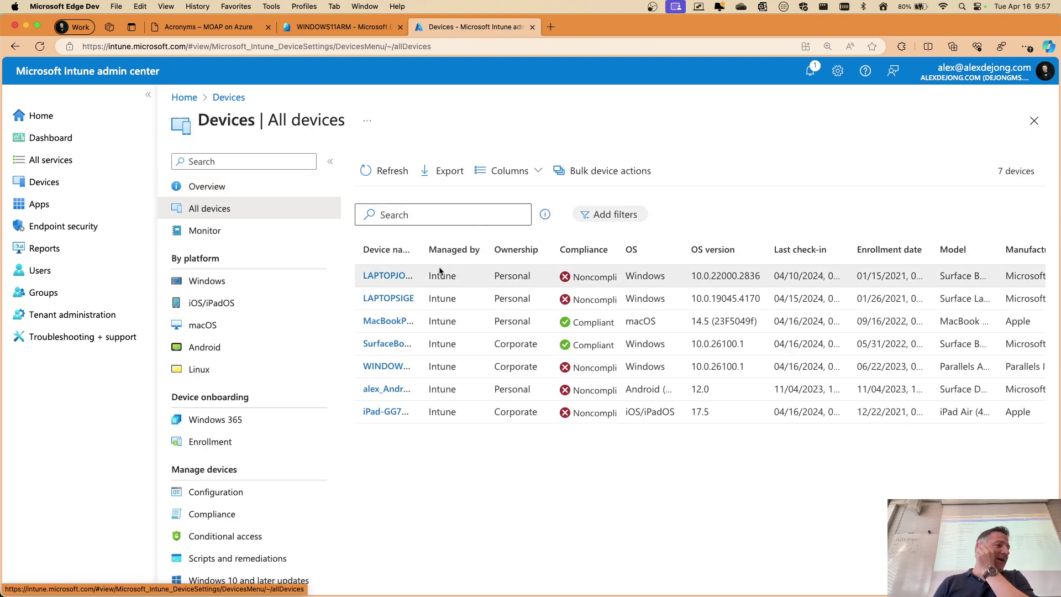
drag(420, 250, 493, 253)
click(397, 277)
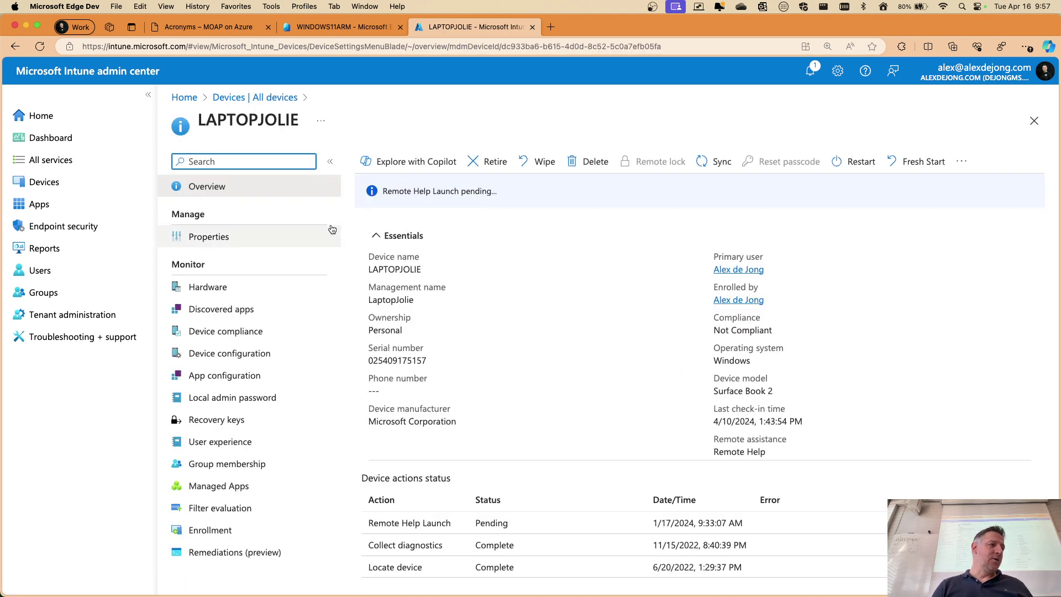
Set Device ownership to Corporate, acknowledge the warning, save, and return to Overview
click(248, 243)
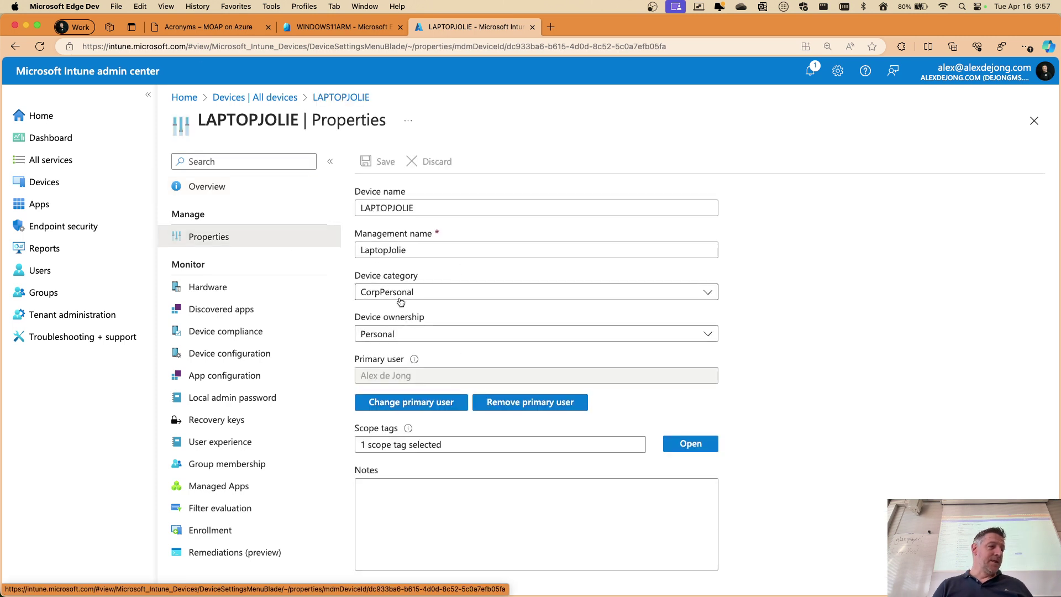
click(390, 335)
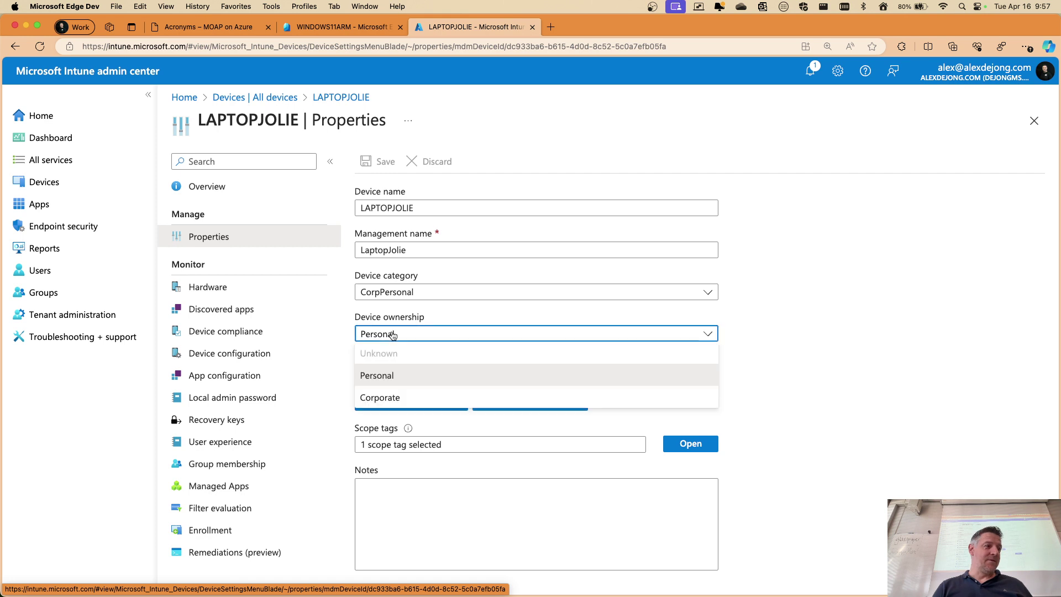
click(390, 398)
scroll(387, 409, down, 5)
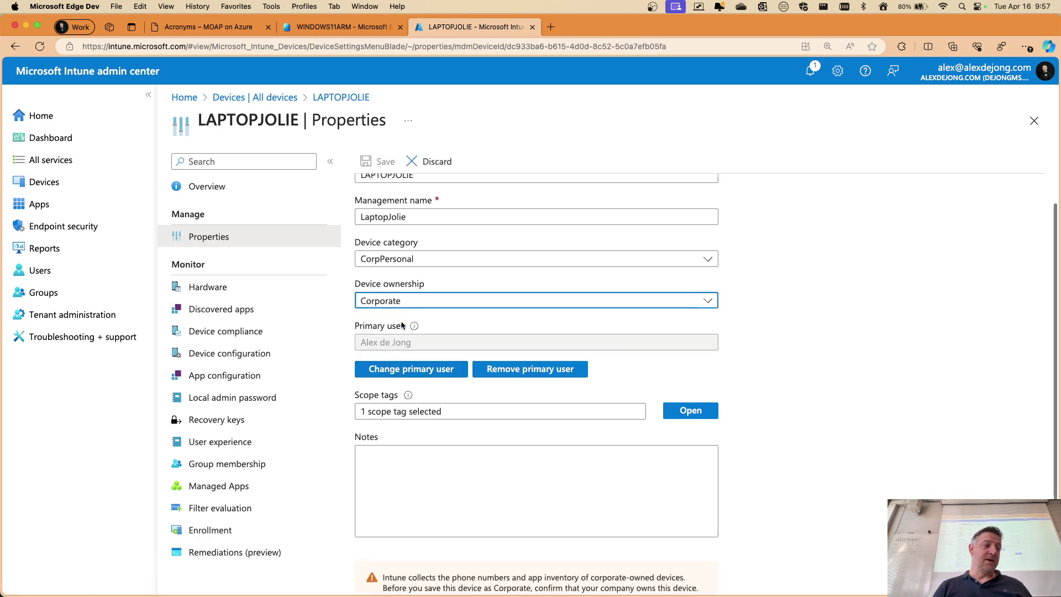
click(361, 550)
scroll(368, 276, up, 3)
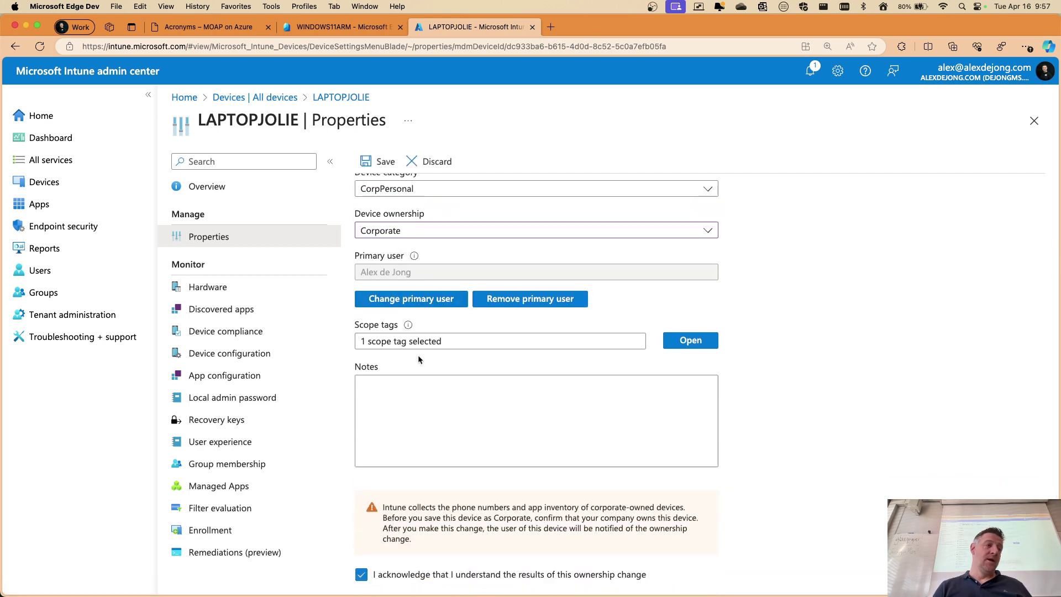
click(375, 162)
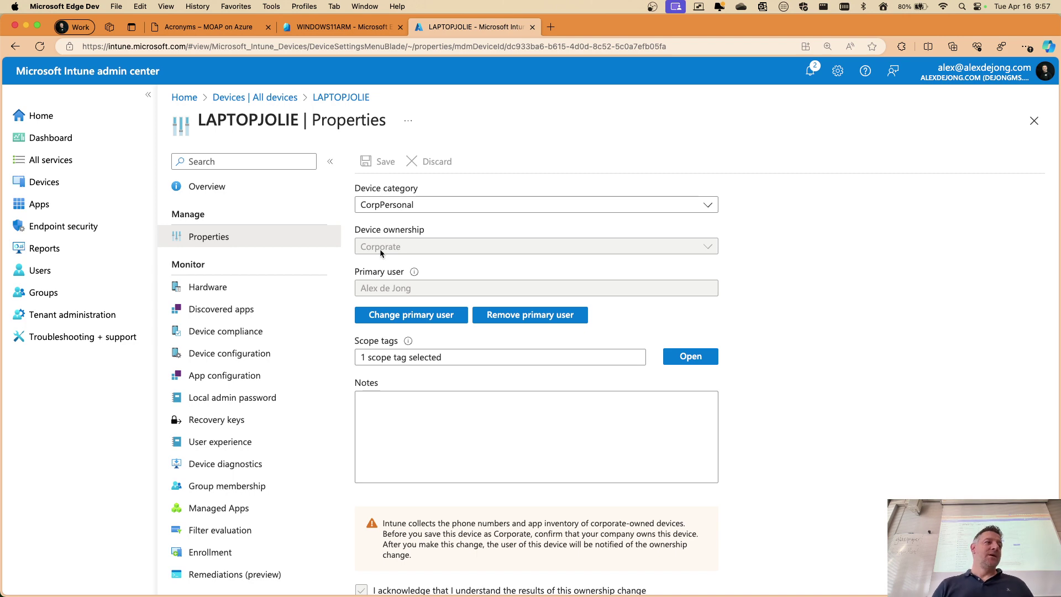
click(227, 197)
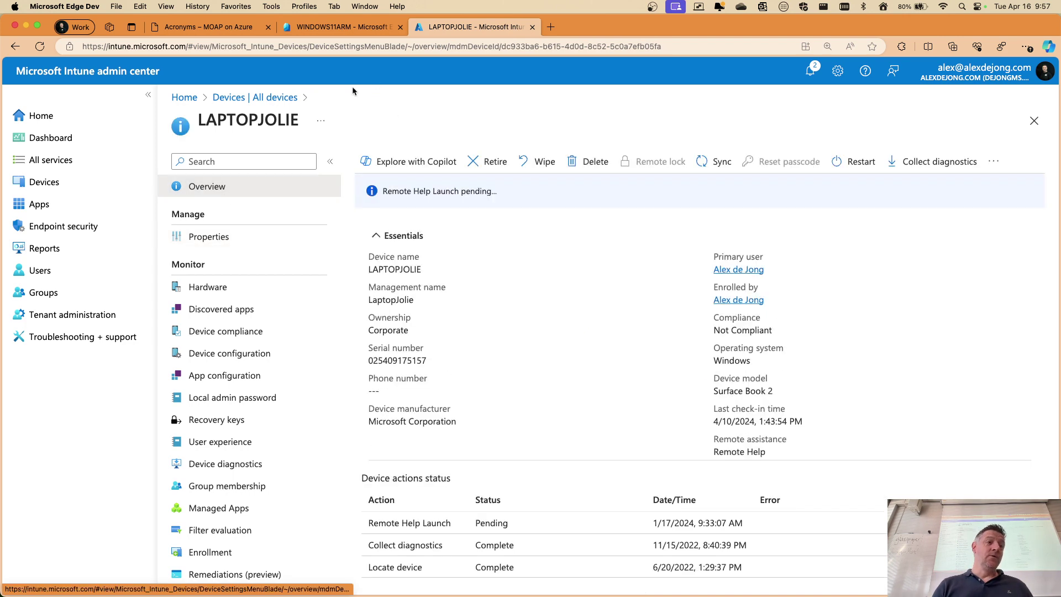
Send a Locate device request to LAPTOPJOLIE and refresh its map
click(994, 161)
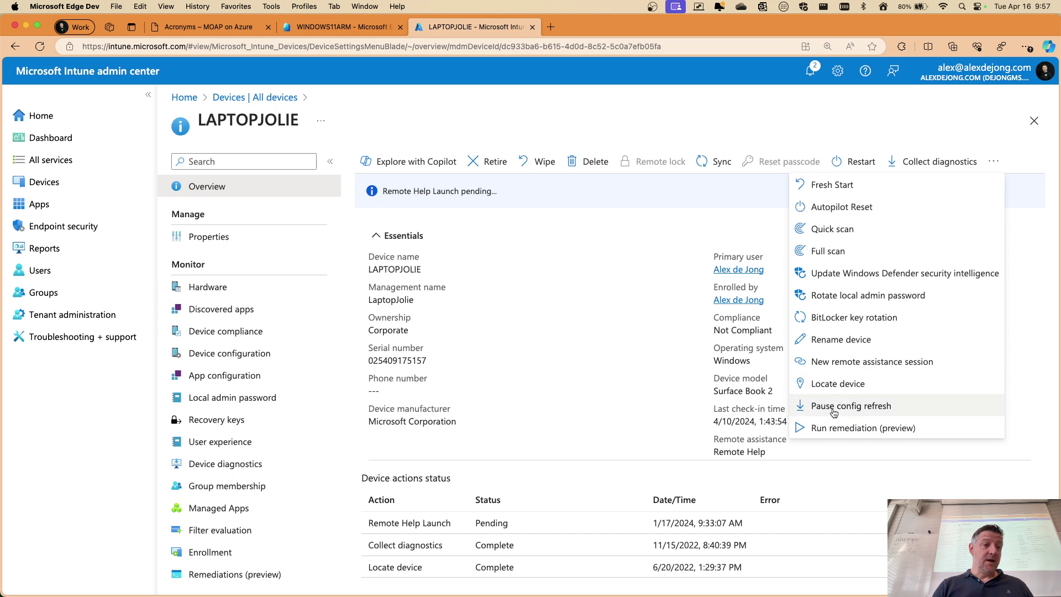
click(846, 384)
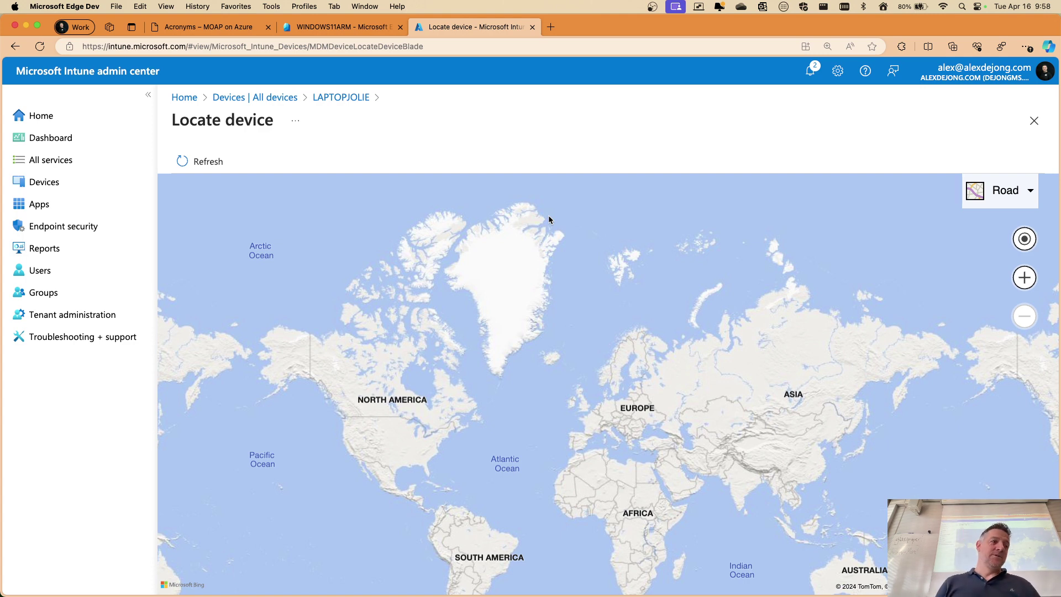
click(231, 161)
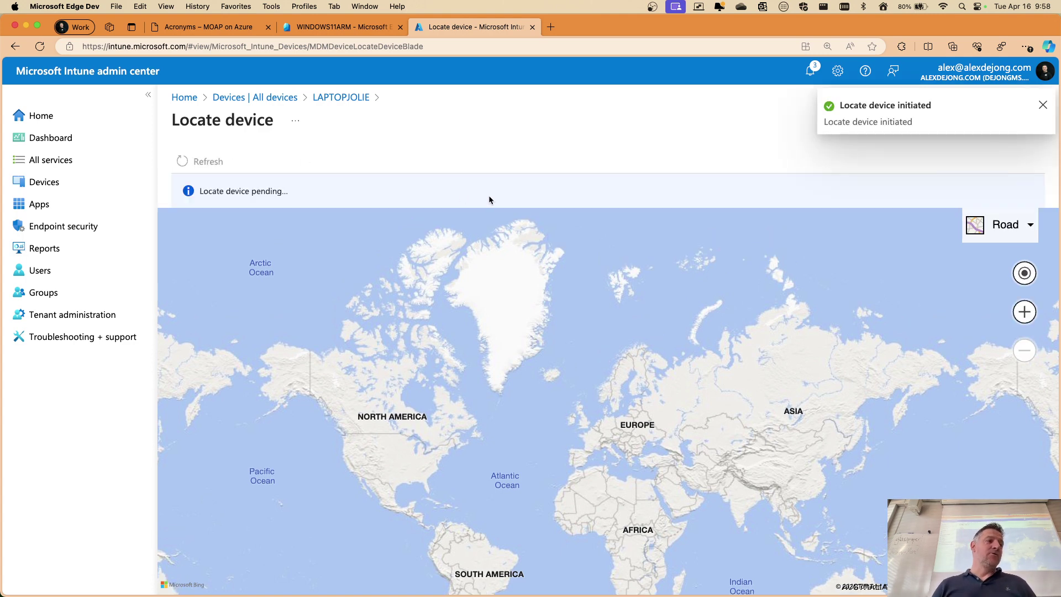
Pan and zoom the map onto the southern Netherlands around Breda and Tilburg
drag(661, 354, 647, 266)
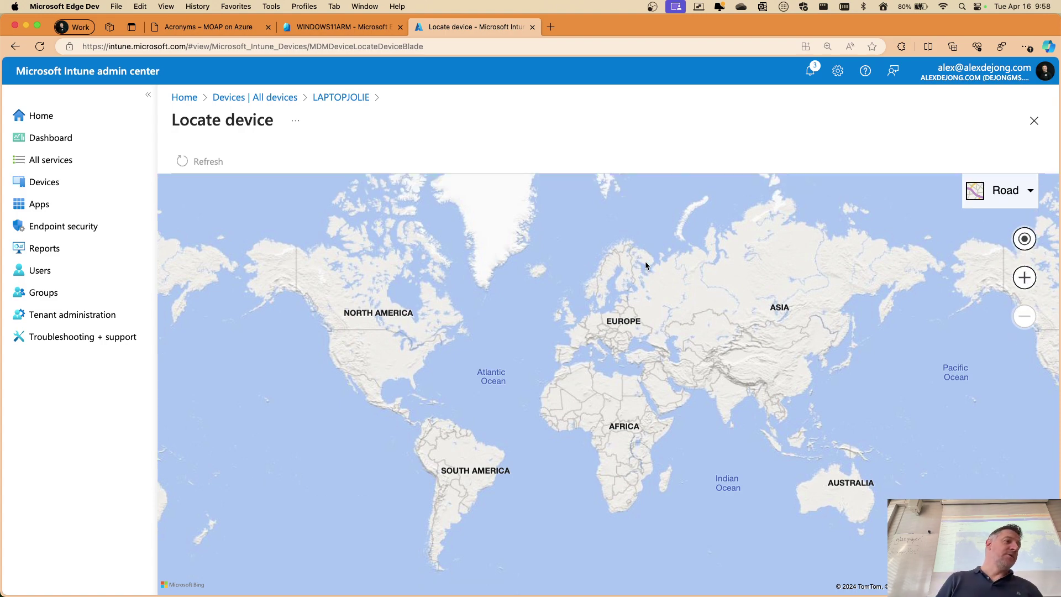
scroll(608, 369, up, 3)
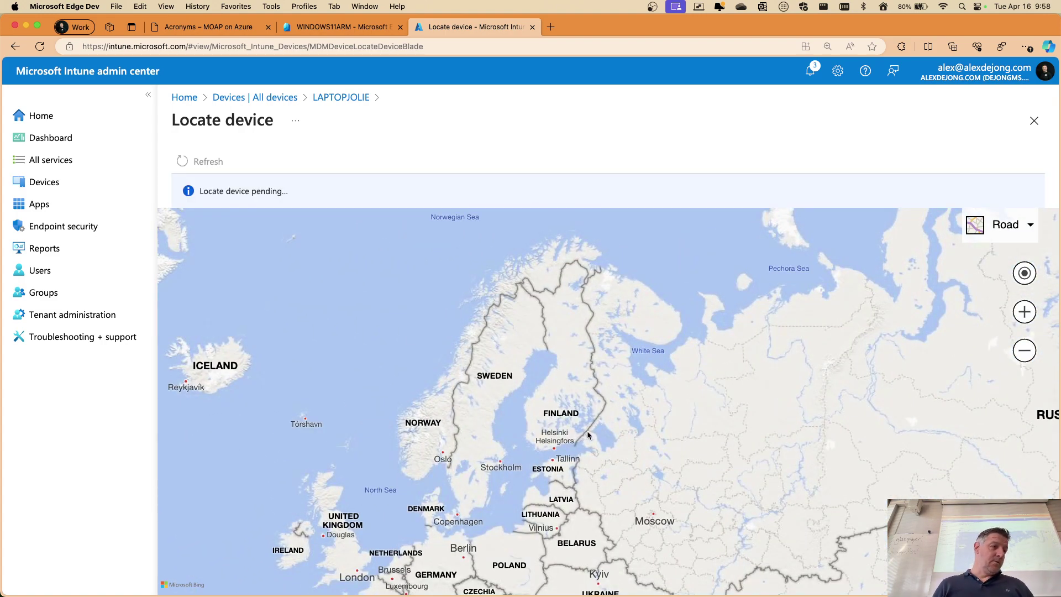
drag(587, 431, 769, 272)
drag(641, 402, 644, 359)
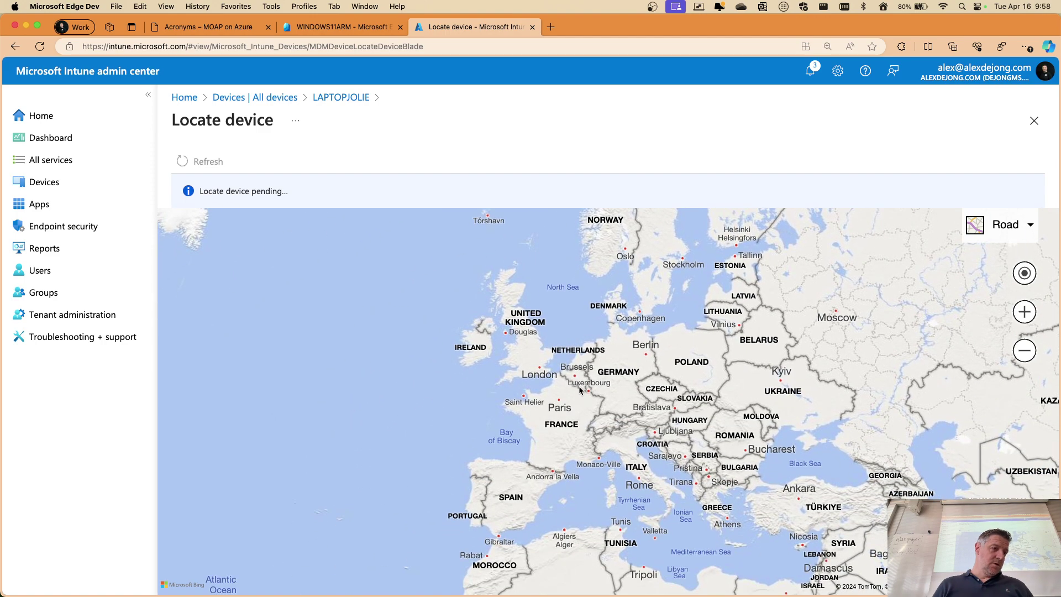
drag(752, 338, 600, 518)
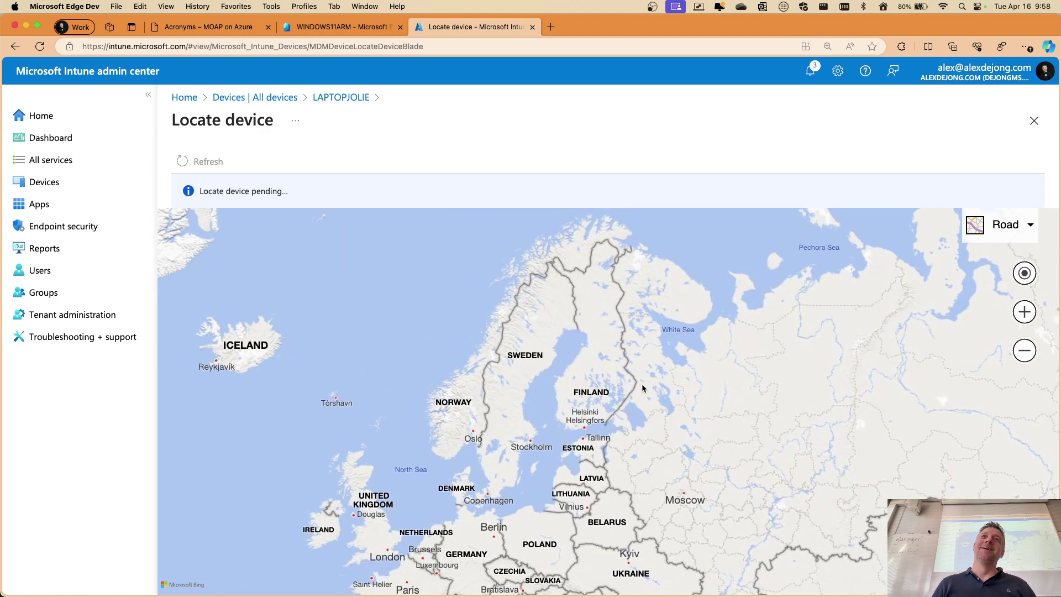
drag(642, 383, 727, 286)
drag(559, 539, 678, 401)
scroll(678, 401, up, 2)
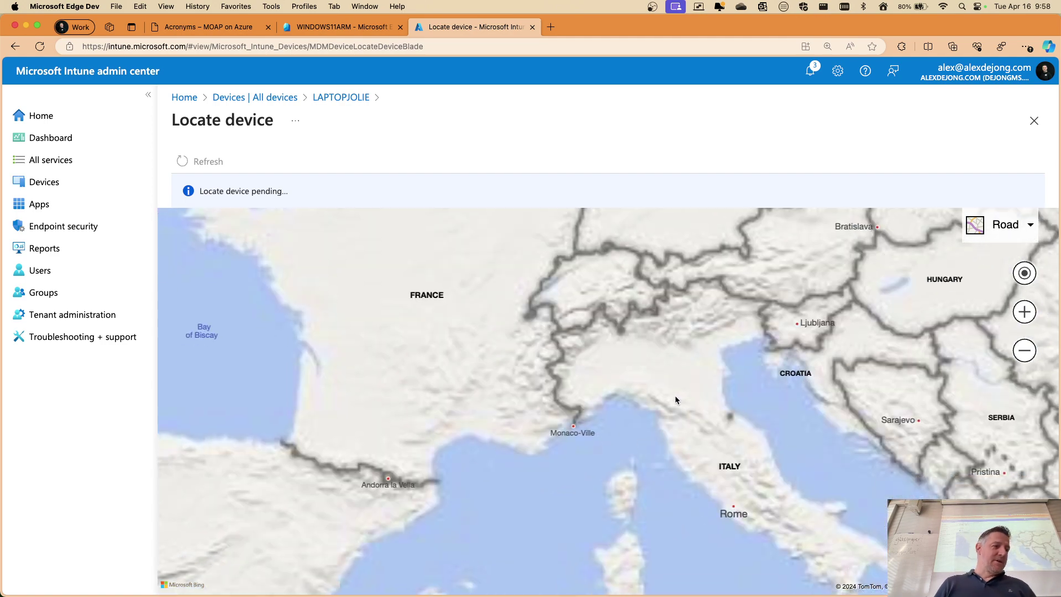
drag(591, 290, 704, 442)
drag(641, 326, 684, 462)
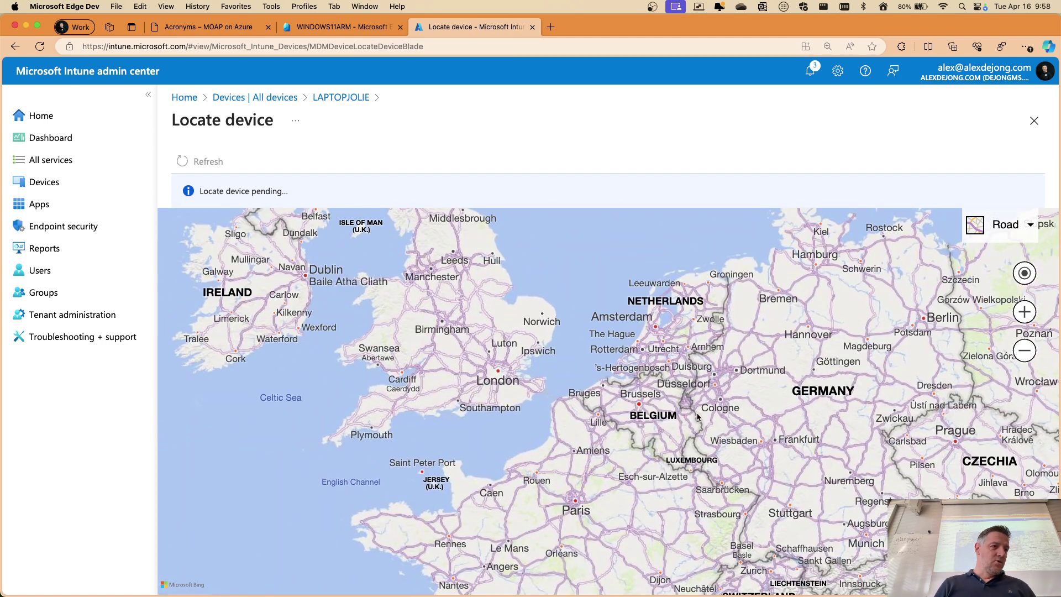
drag(698, 416, 677, 428)
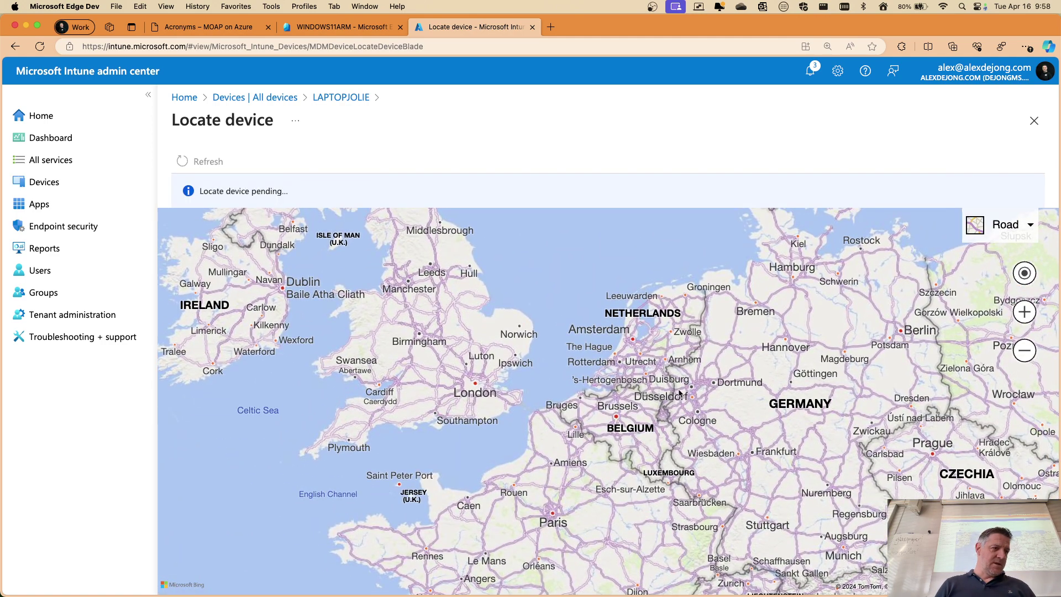
drag(649, 395, 651, 420)
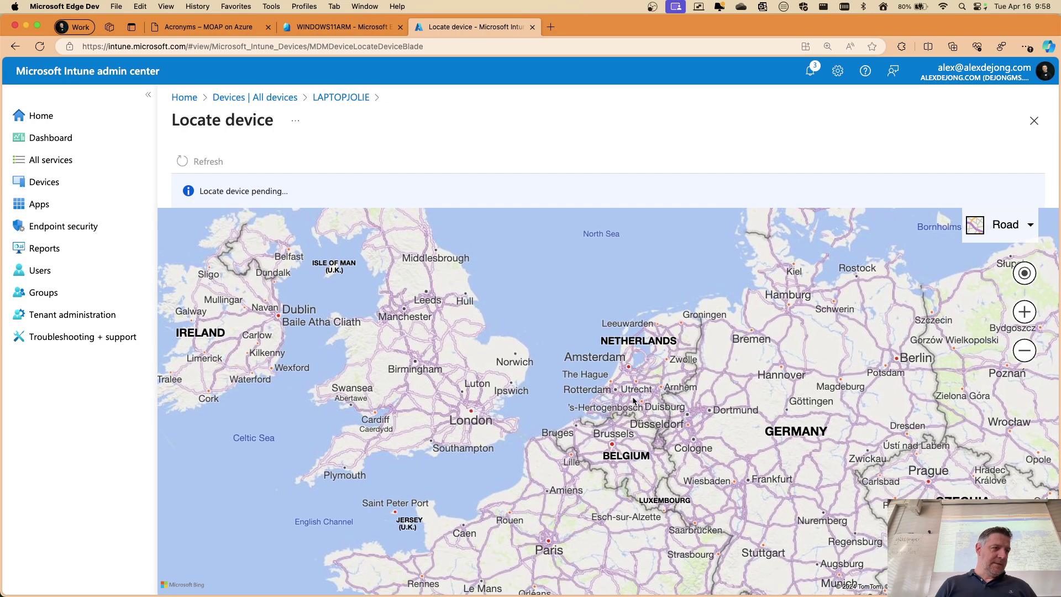
scroll(640, 411, up, 4)
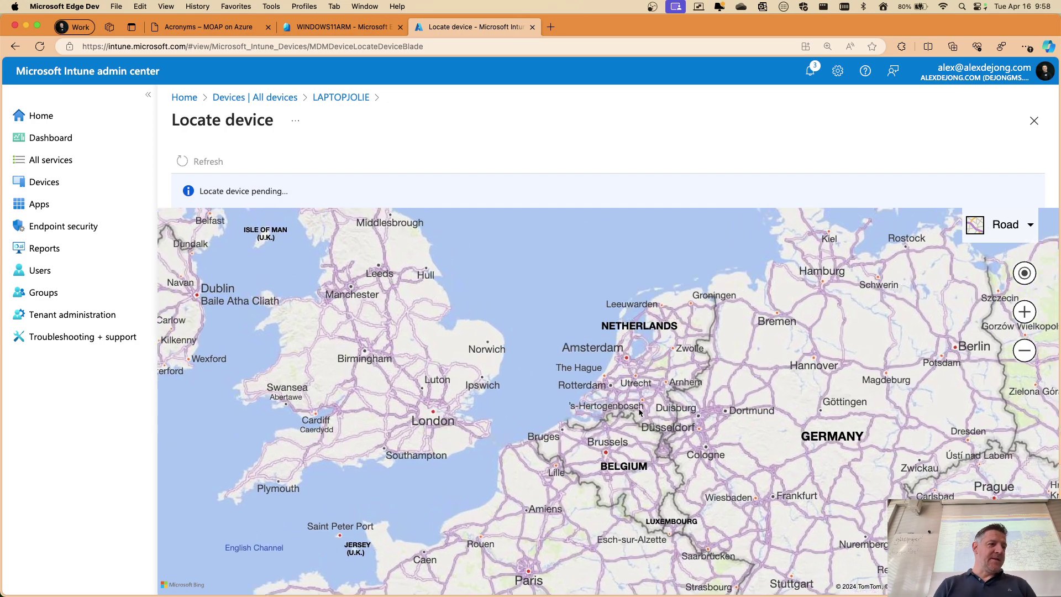
scroll(639, 412, up, 2)
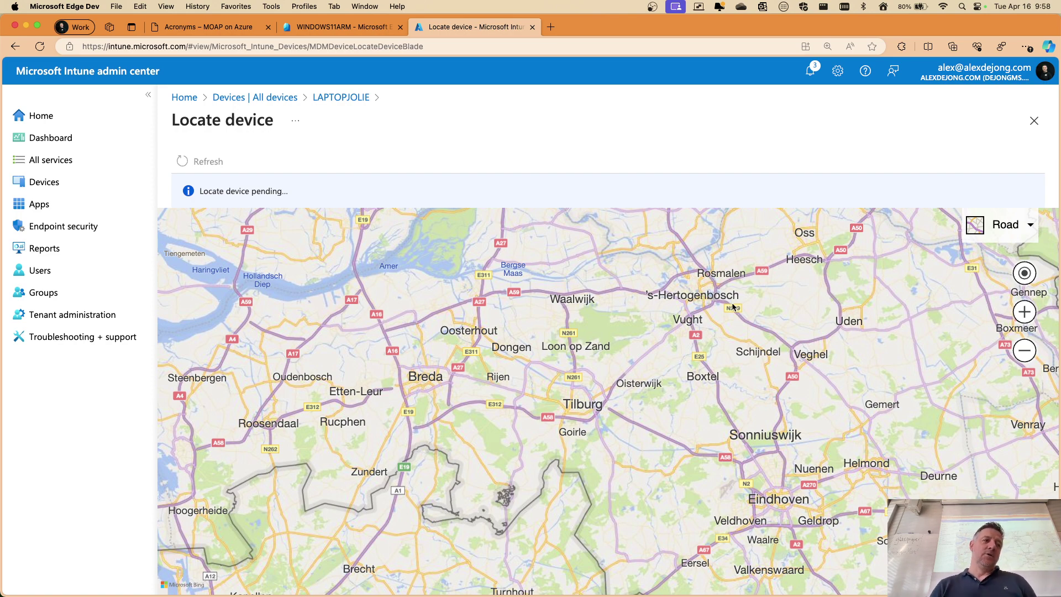
scroll(743, 302, down, 2)
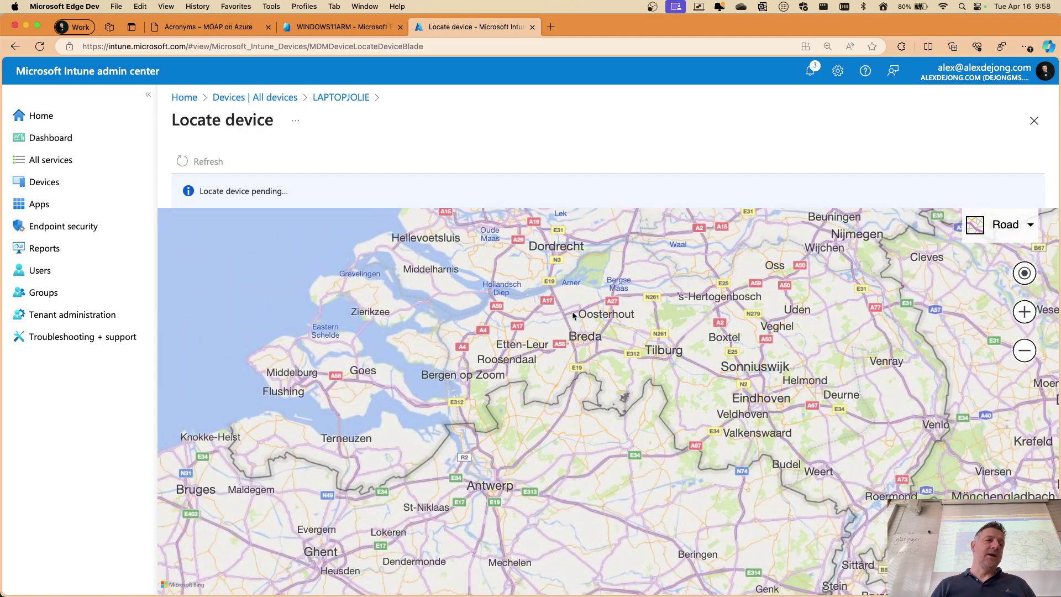
Close the Locate device map and go to the Devices overview
click(1034, 122)
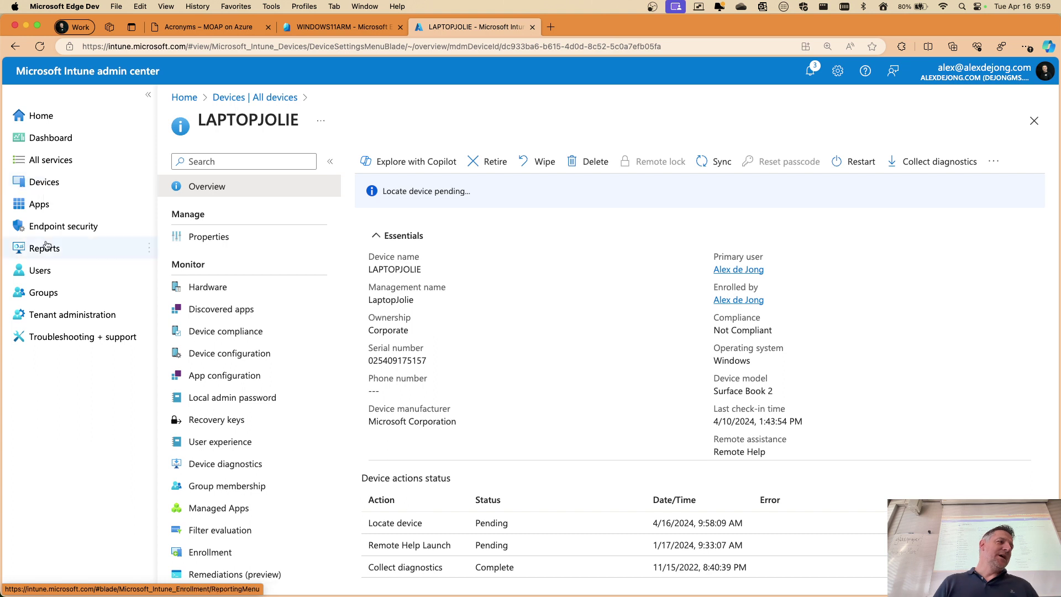
click(48, 183)
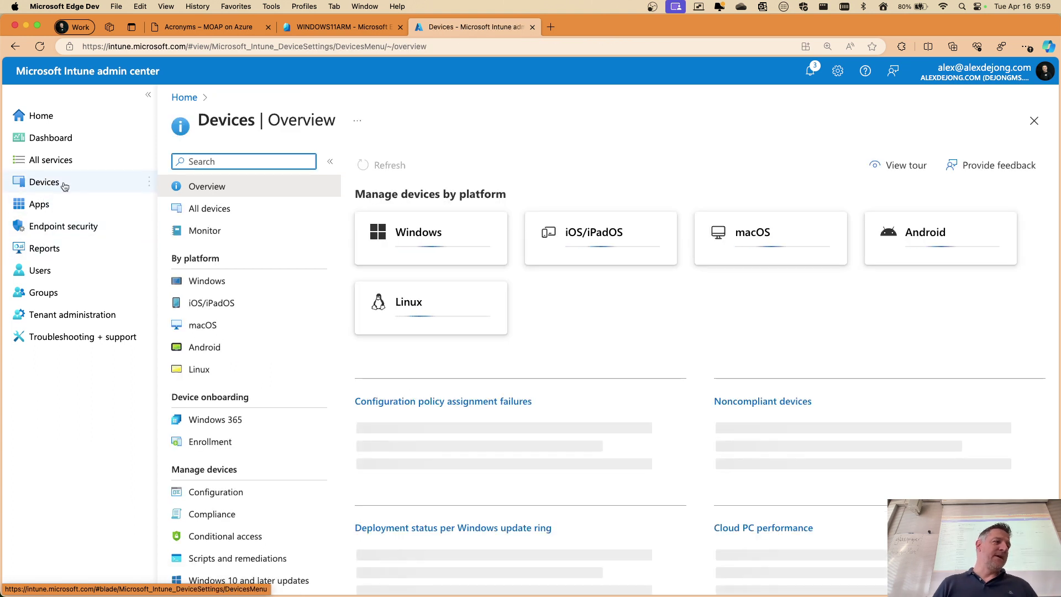
Start a new policy from the device configuration policies page
scroll(230, 307, down, 2)
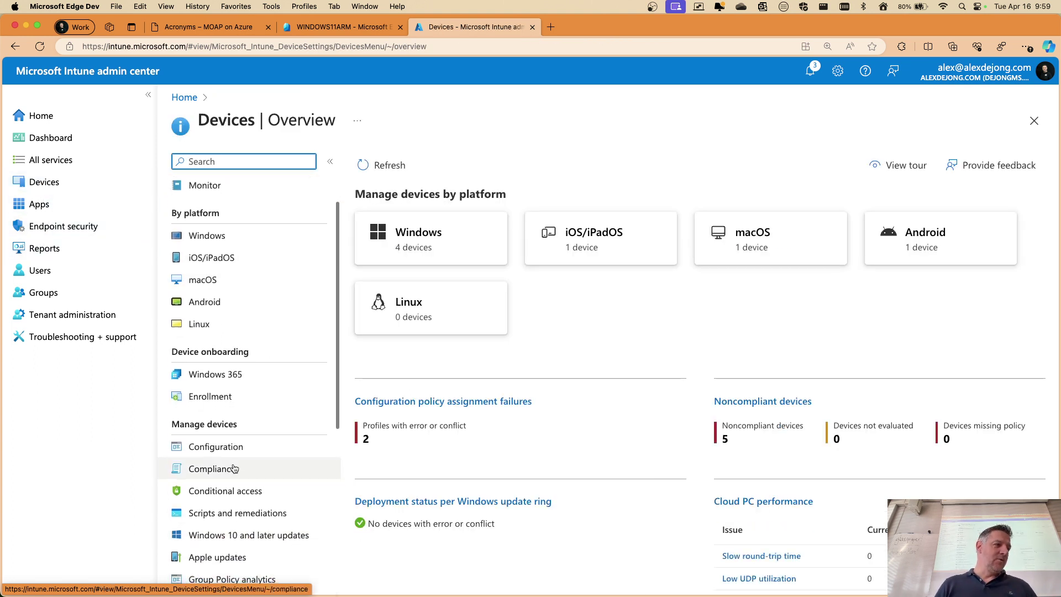
click(229, 445)
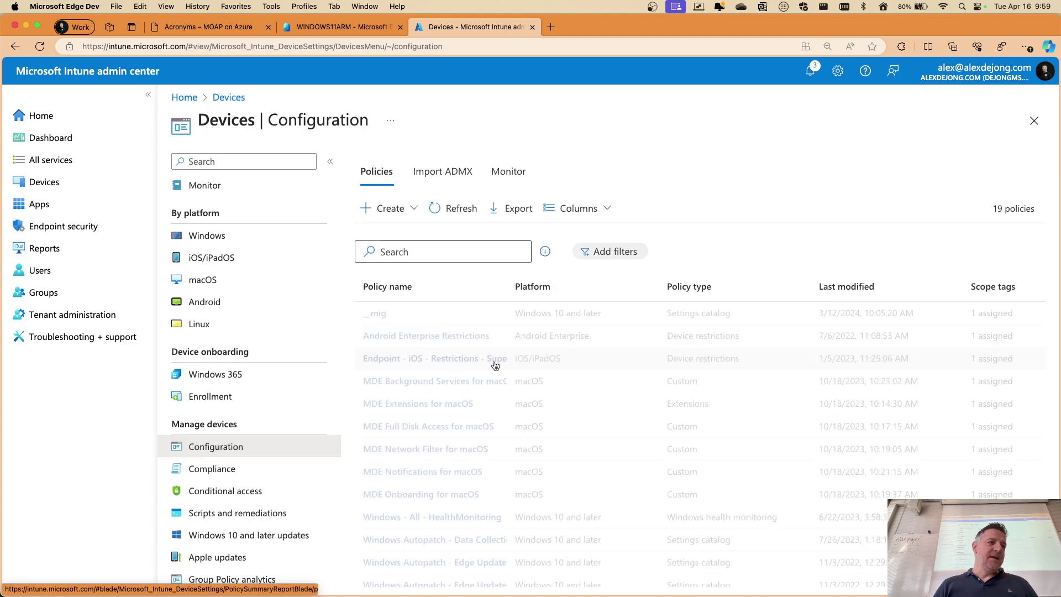
click(414, 220)
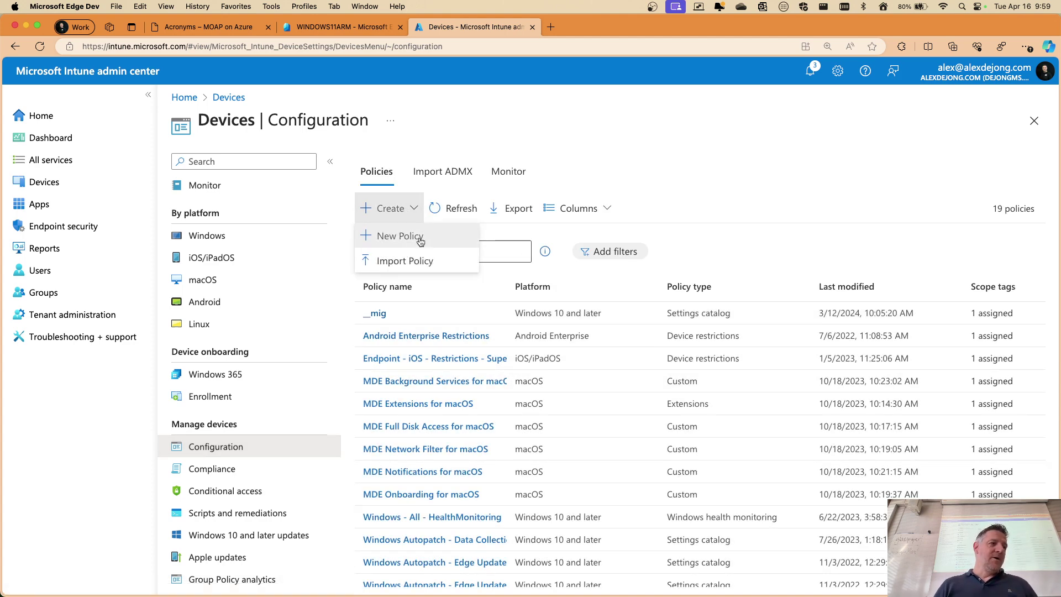
click(420, 237)
Choose Windows 10 and later, Templates, and the Endpoint protection template, then create it
click(773, 167)
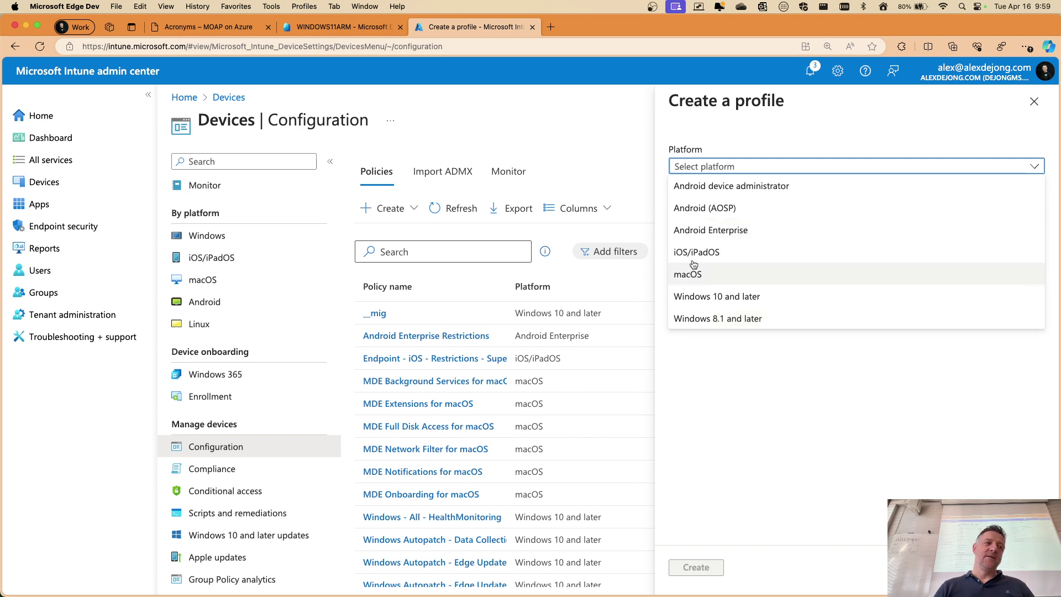
click(687, 302)
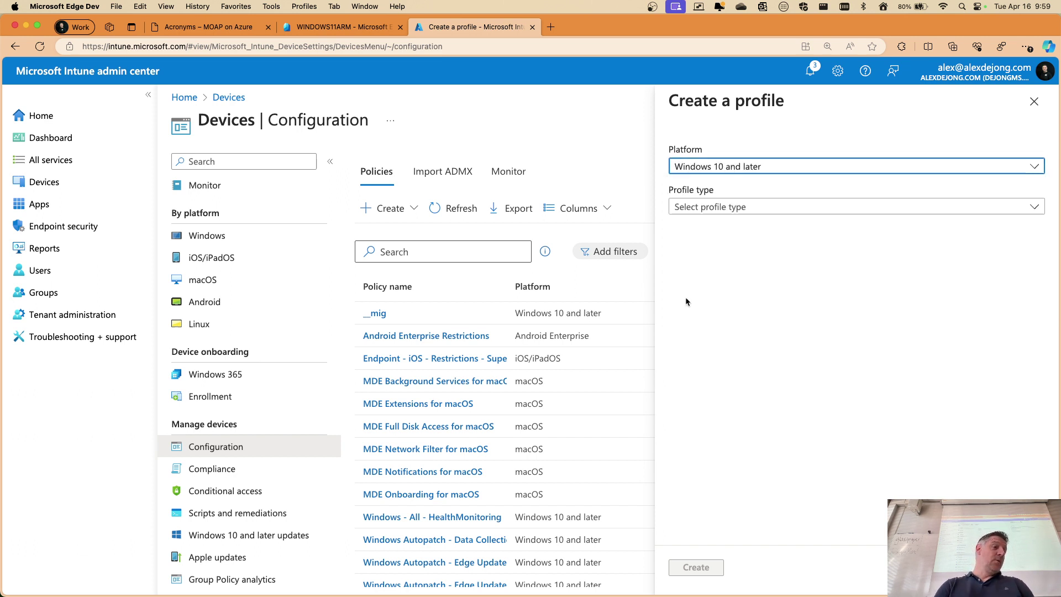
click(719, 208)
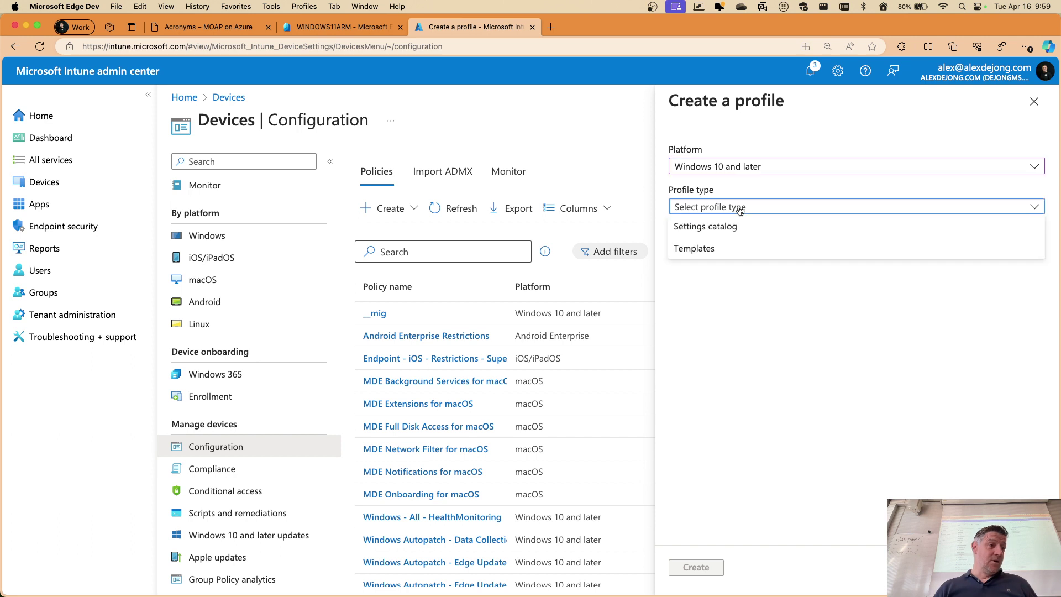
click(721, 257)
scroll(840, 317, down, 5)
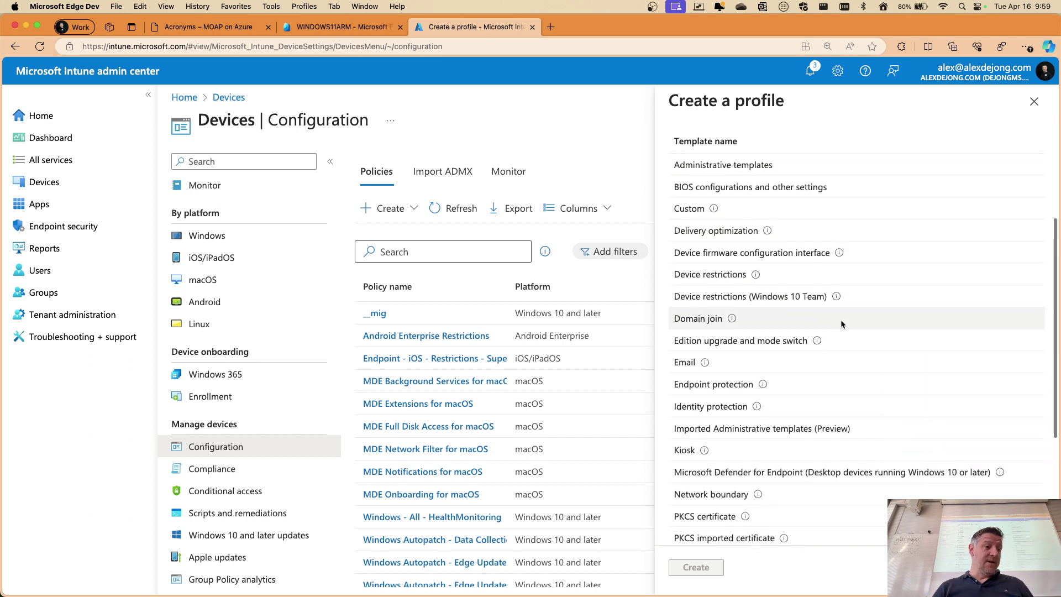
click(711, 383)
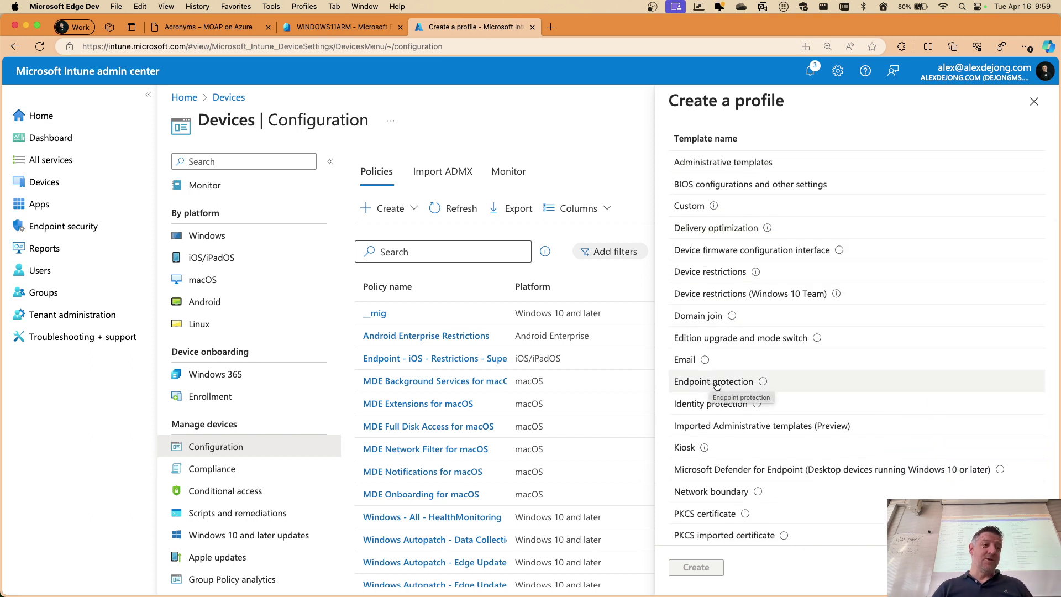
click(695, 573)
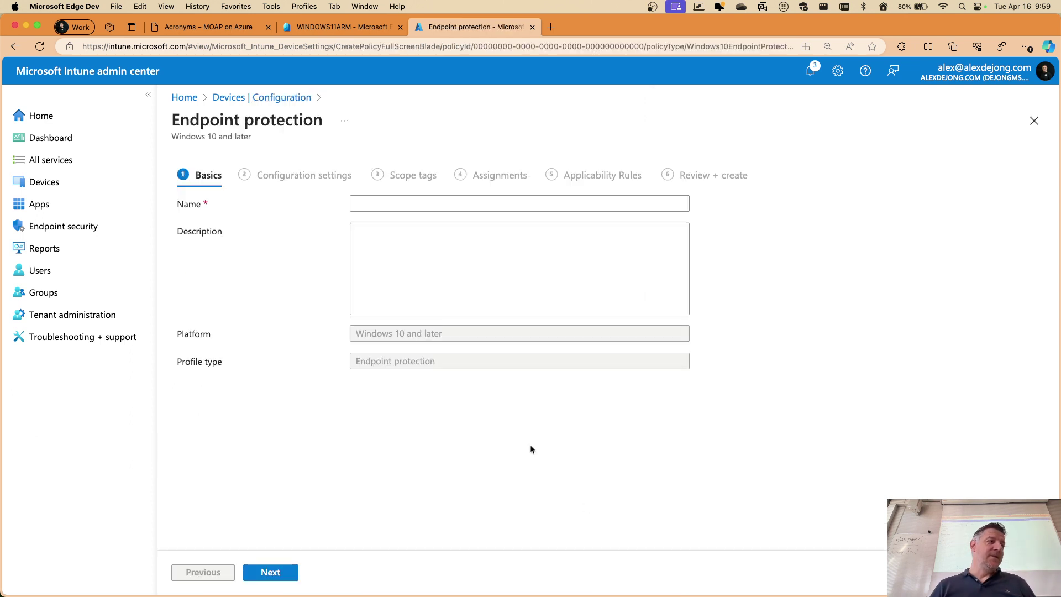
Name the profile 'My first endpoint protection poil' and continue to configuration settings
click(488, 203)
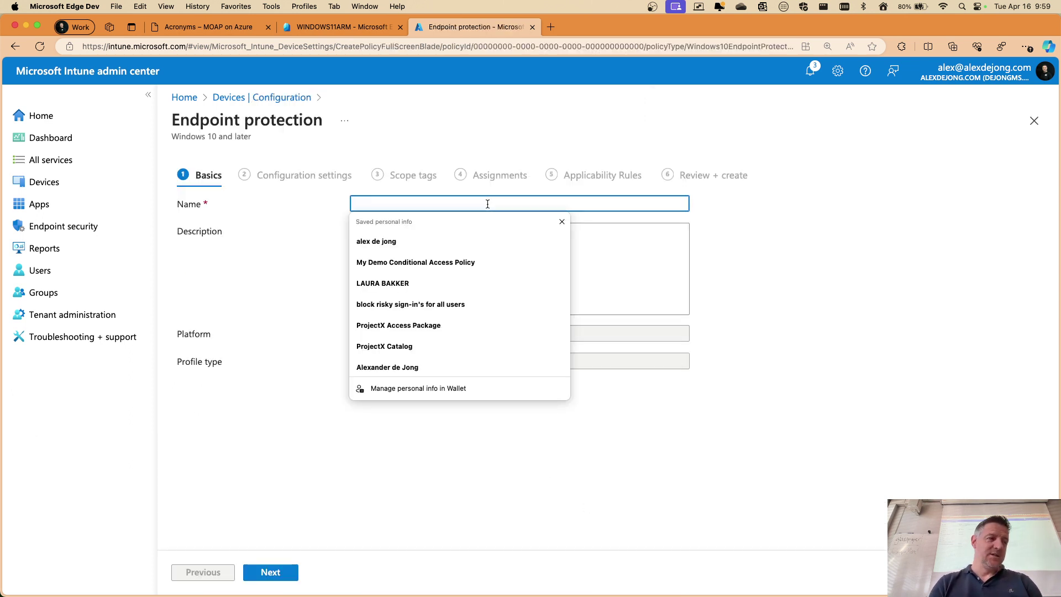
text(My first)
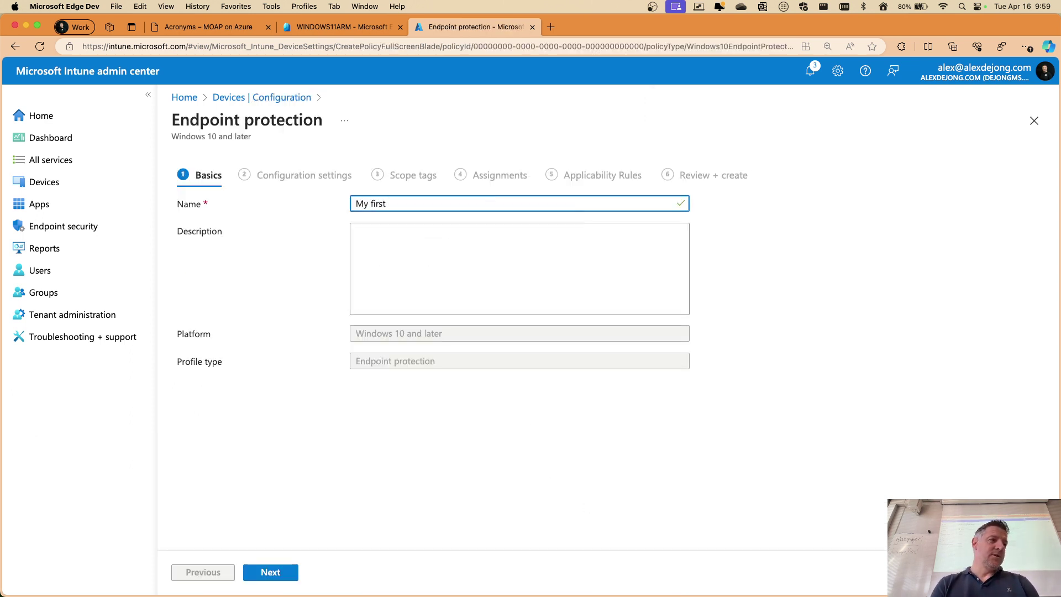
text( endpoint pro)
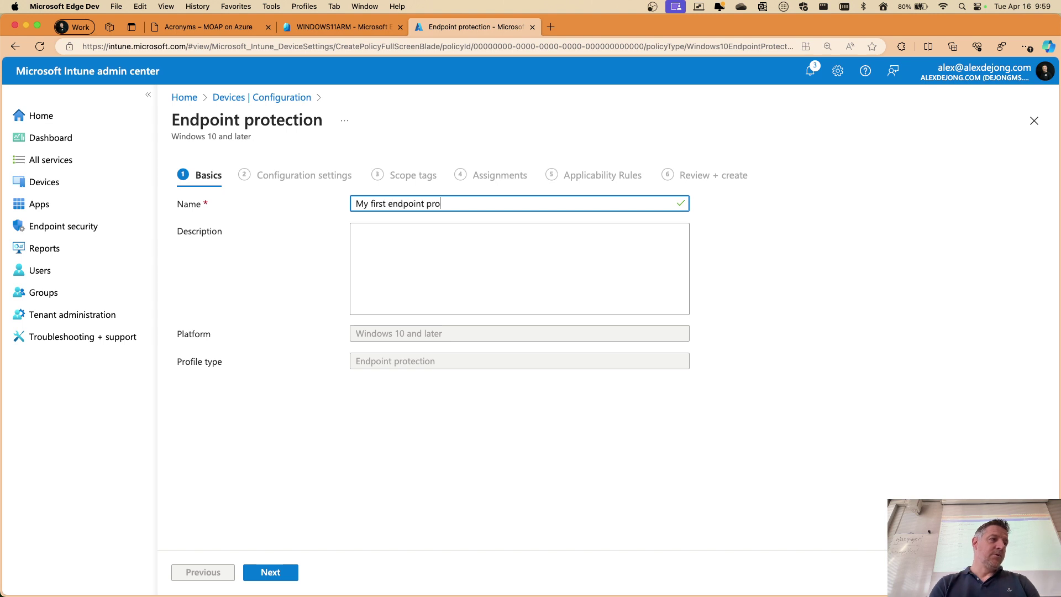
text(tection poil)
click(288, 575)
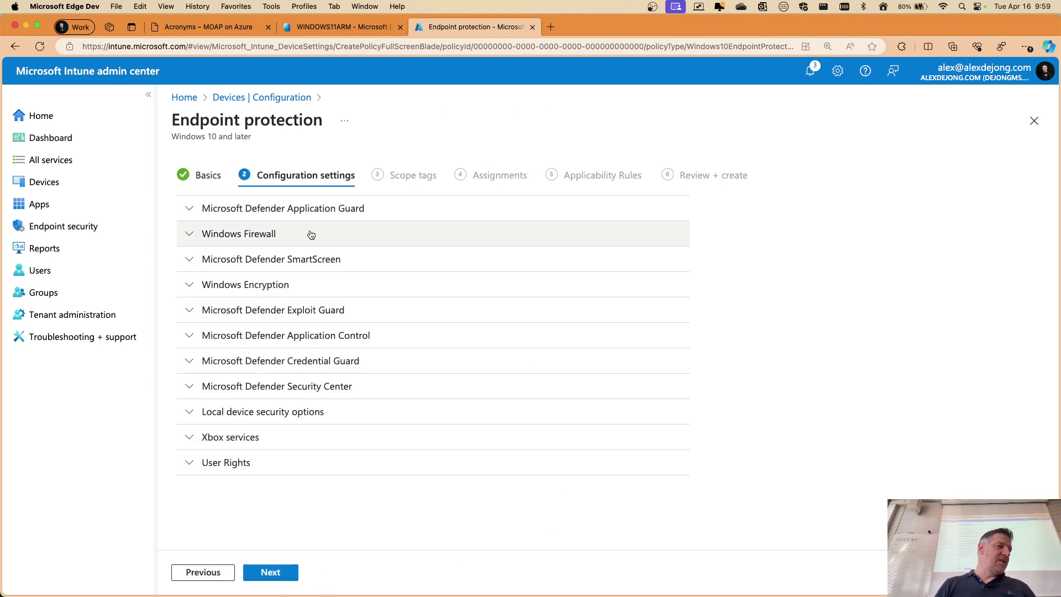
Expand the Windows Firewall, Windows Encryption and Microsoft Defender Security Center setting groups
click(188, 235)
scroll(474, 310, down, 15)
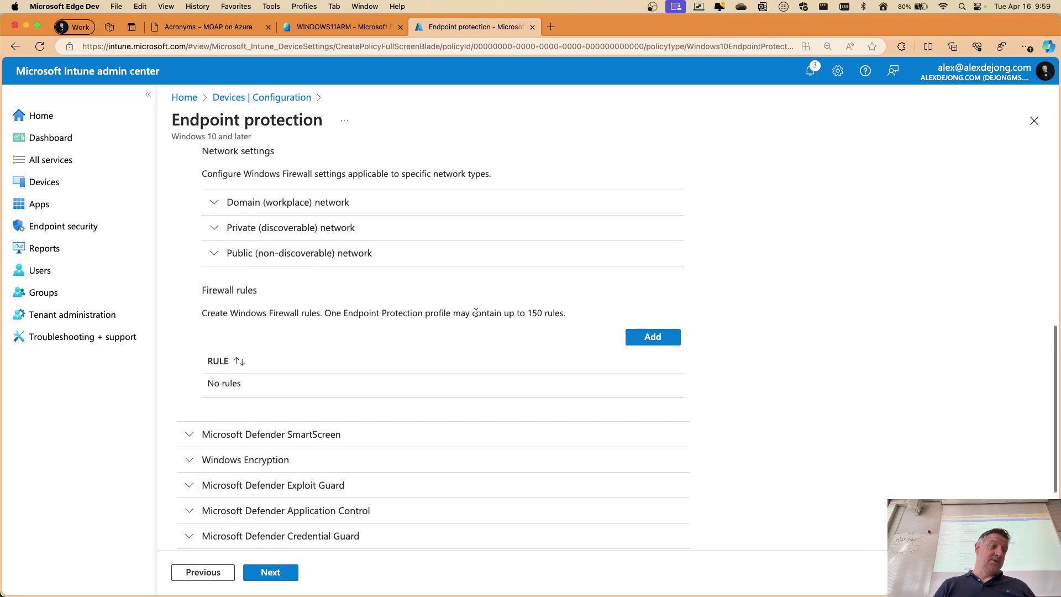
click(187, 337)
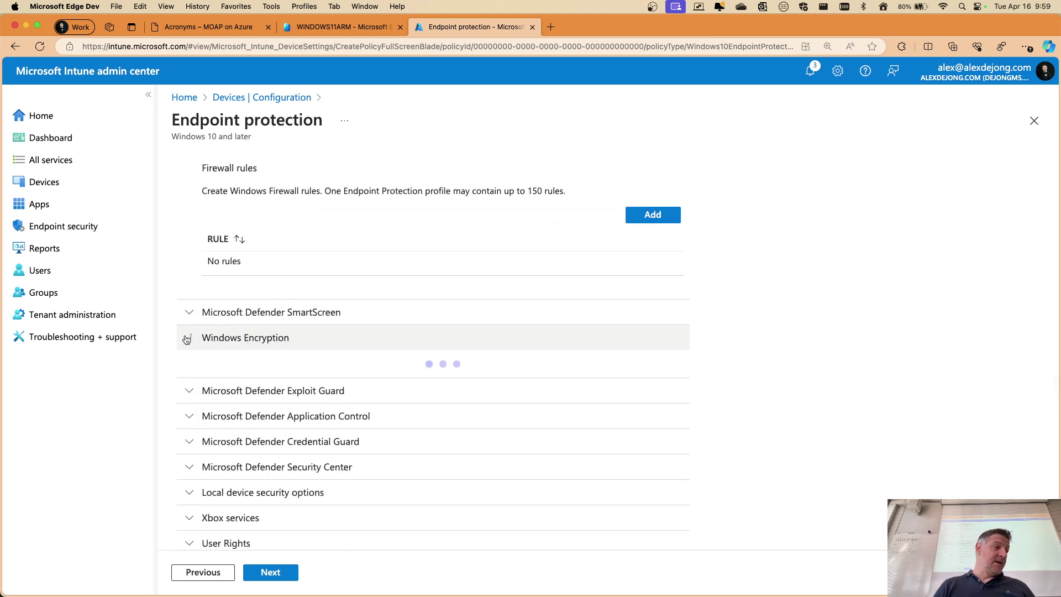
scroll(484, 347, down, 4)
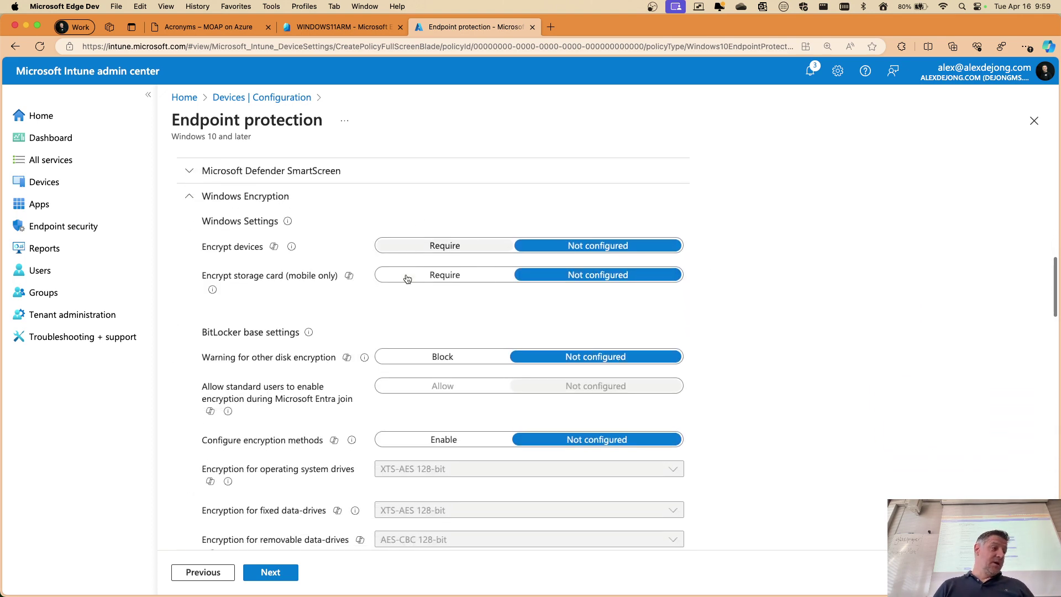
drag(194, 307, 303, 308)
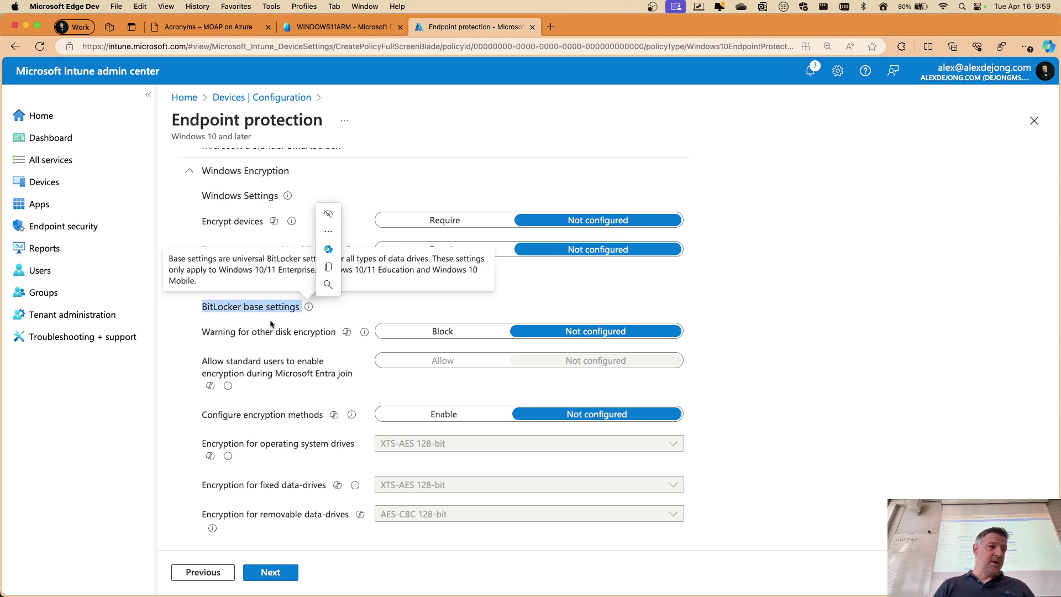
scroll(191, 361, down, 20)
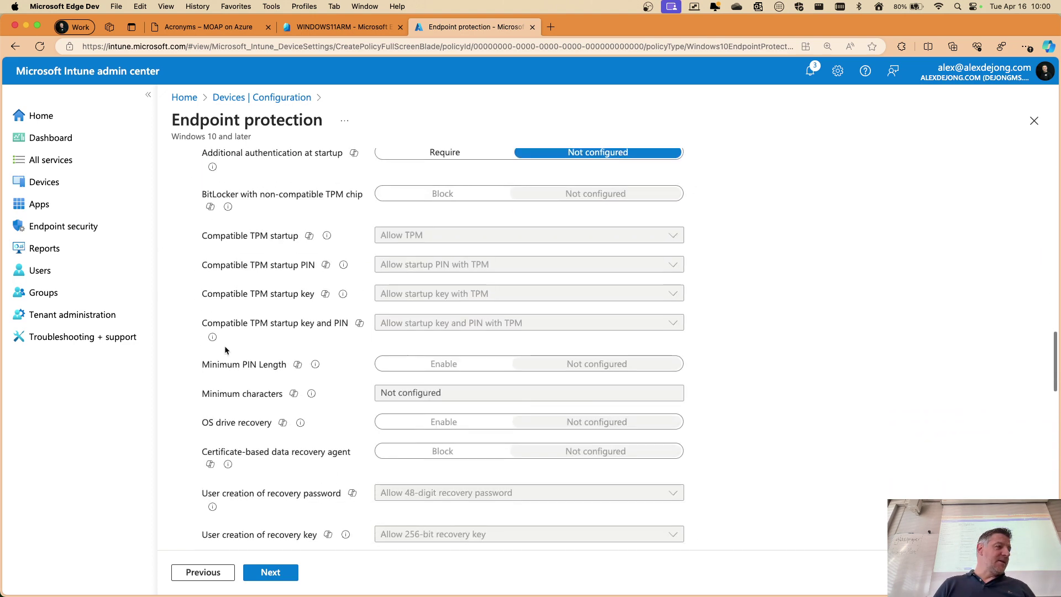
scroll(225, 346, down, 10)
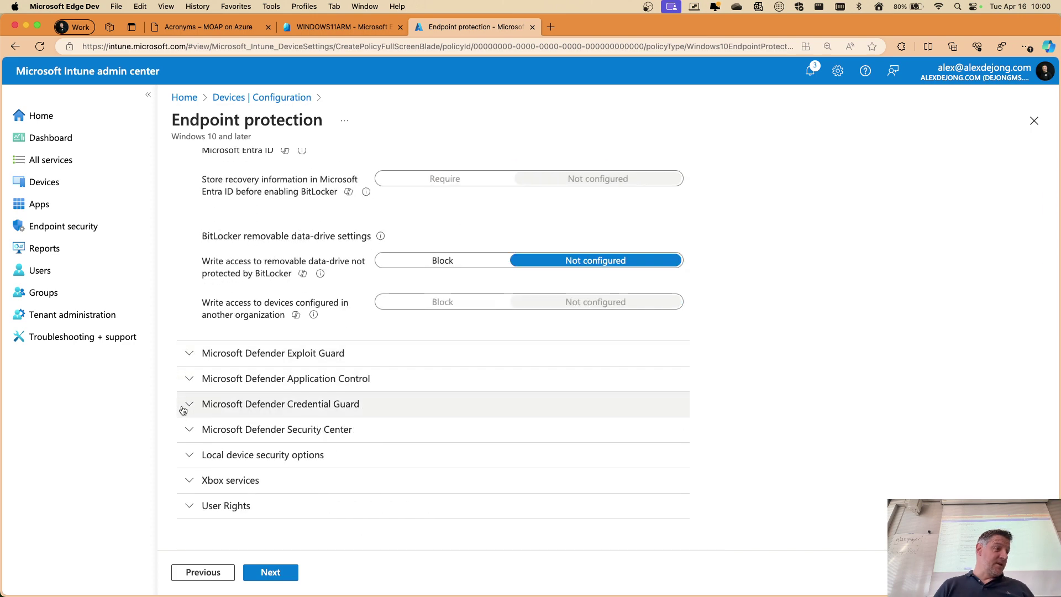
click(183, 432)
scroll(462, 355, down, 8)
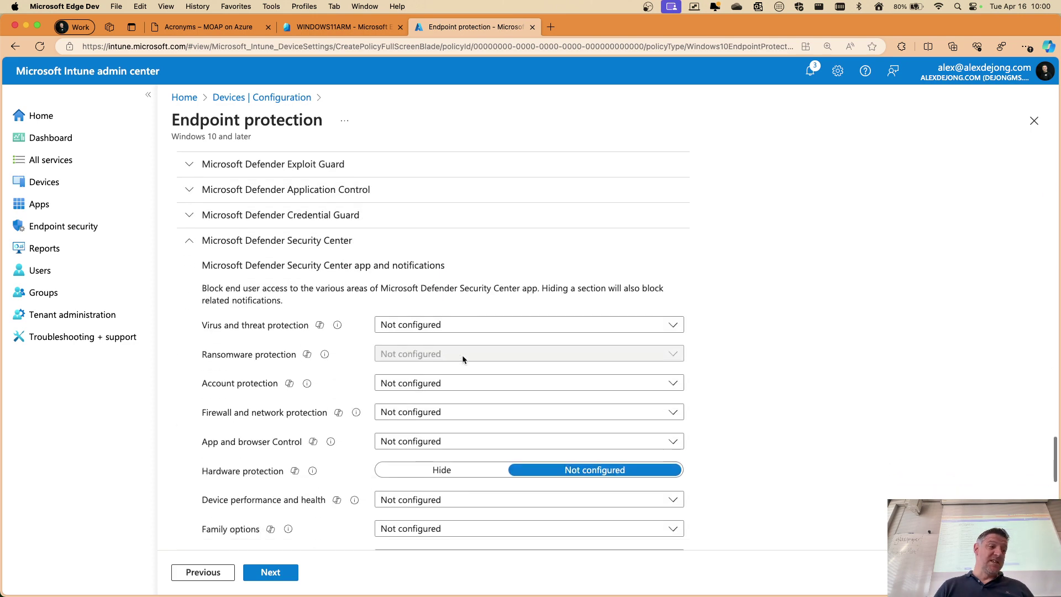
scroll(446, 308, up, 3)
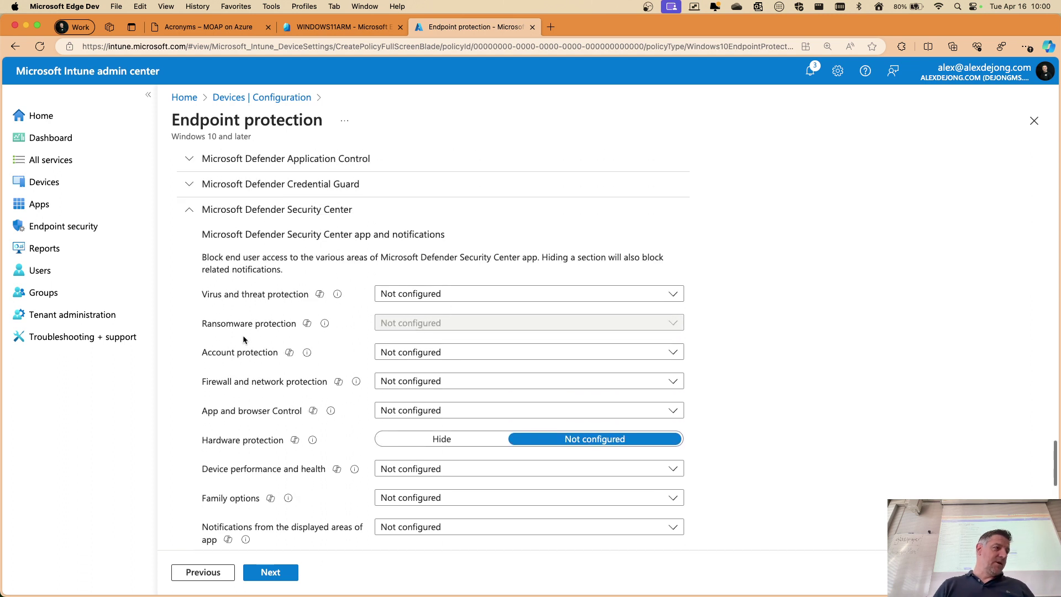
Set Virus and threat, Ransomware, Account, Firewall and network, and App and browser protection to Allow
click(406, 294)
click(396, 339)
click(397, 325)
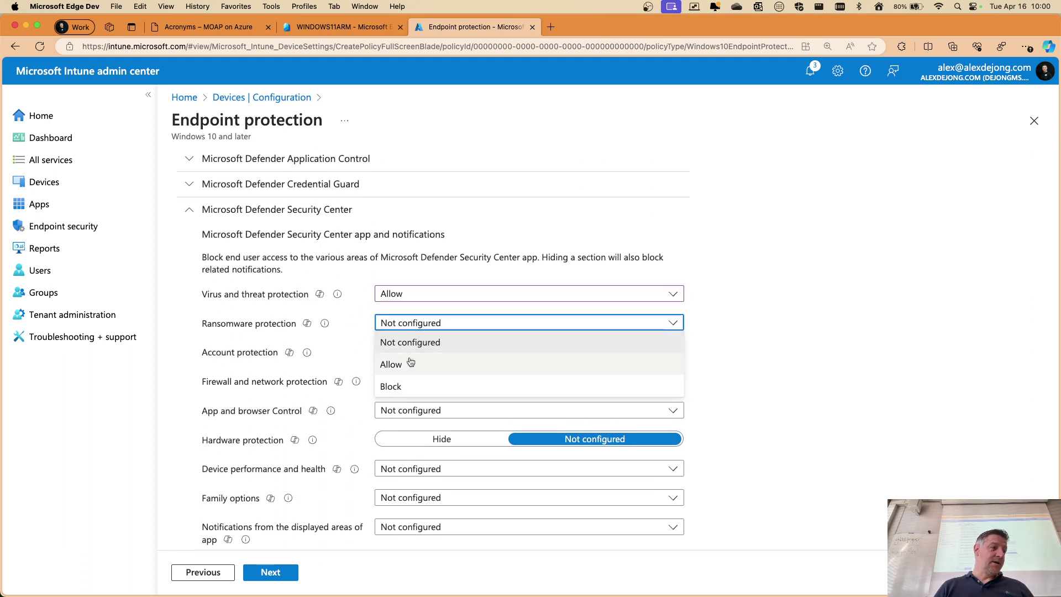
click(403, 363)
click(433, 352)
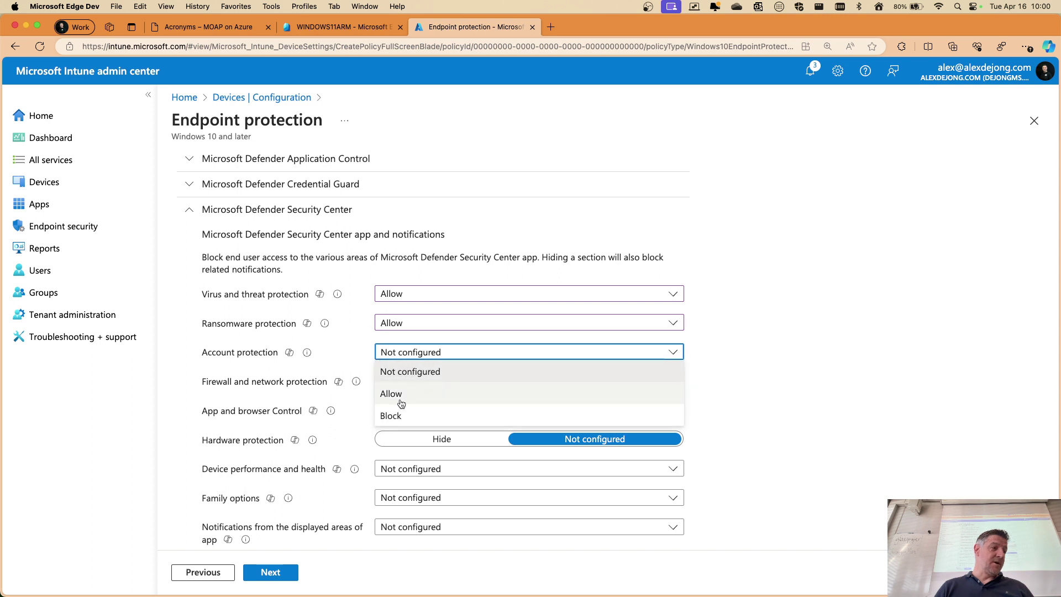
click(397, 394)
click(440, 384)
click(401, 423)
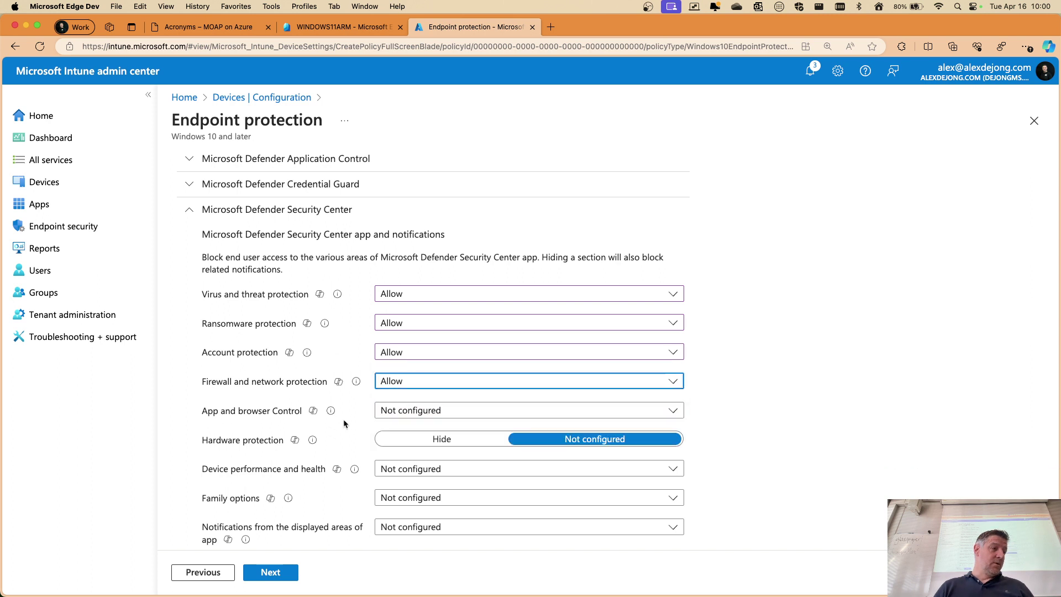
scroll(387, 426, down, 1)
click(420, 389)
click(415, 429)
Set Hardware protection to Hide and Family options to Block
scroll(638, 335, down, 3)
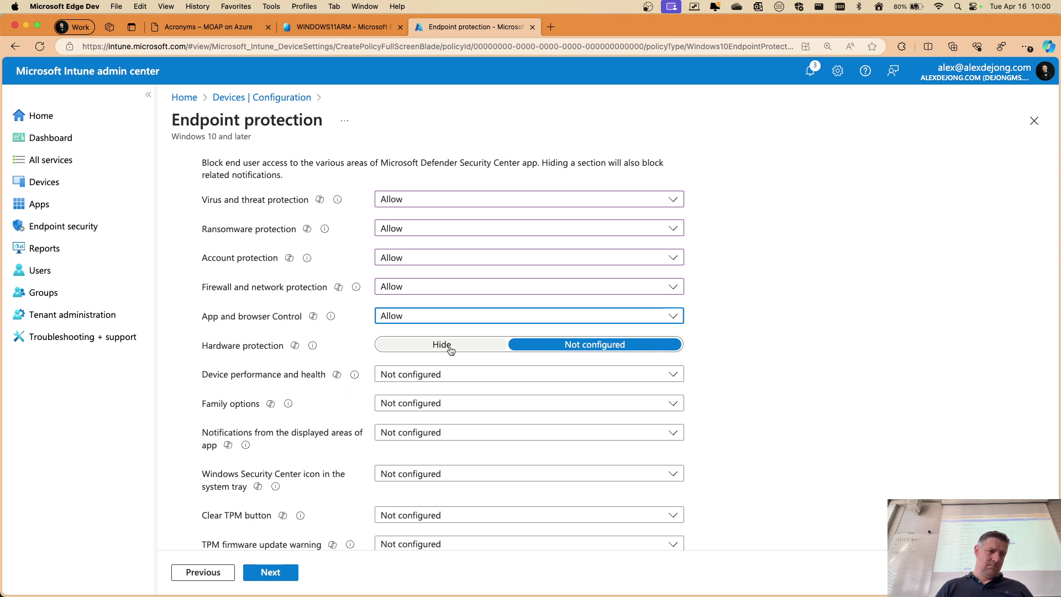
click(449, 348)
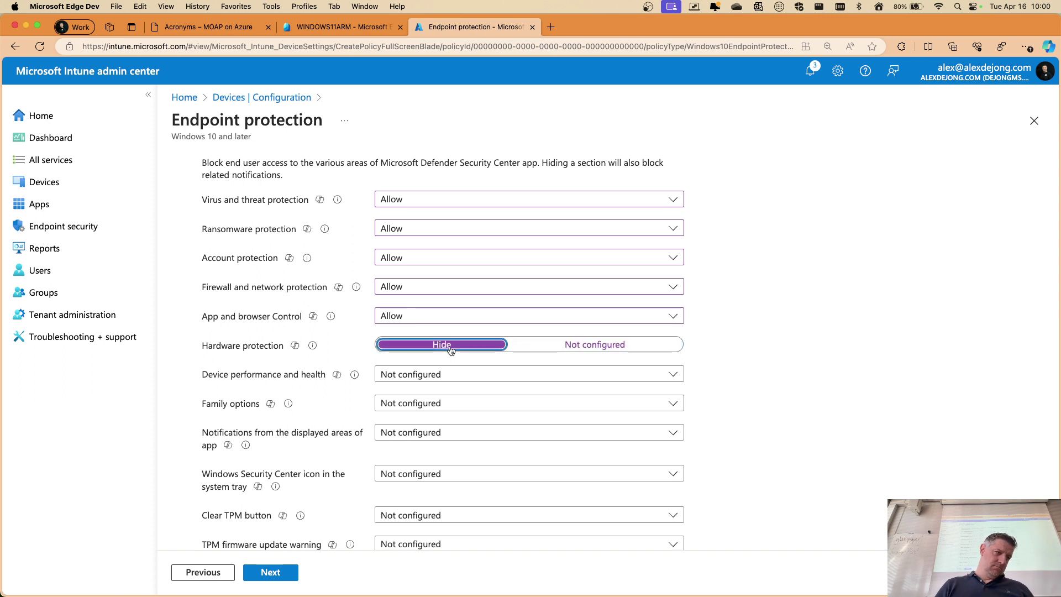
click(532, 349)
mouse_move(317, 350)
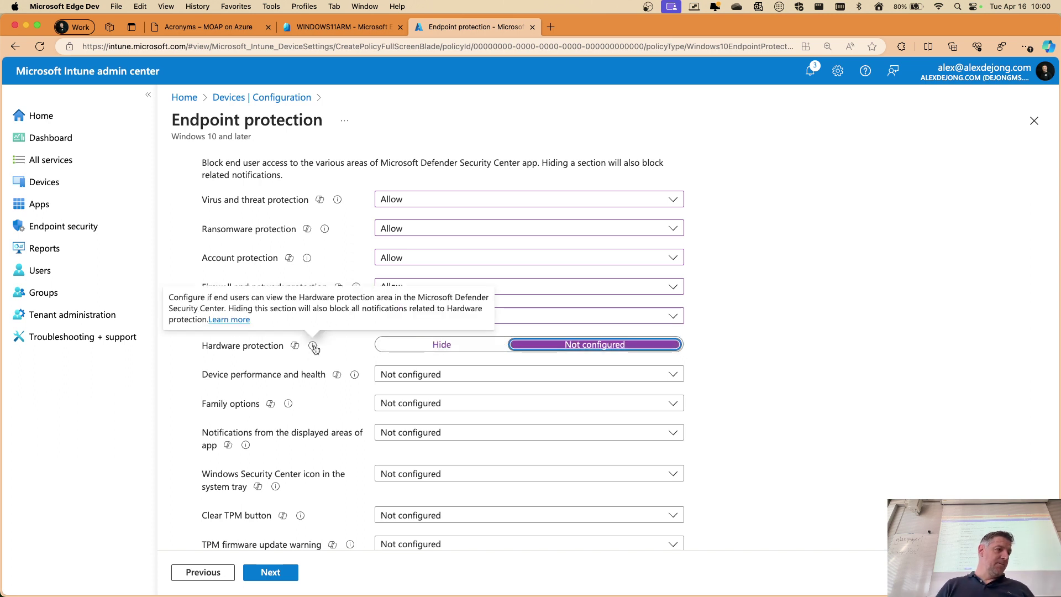
scroll(316, 349, up, 5)
scroll(315, 348, right, 3)
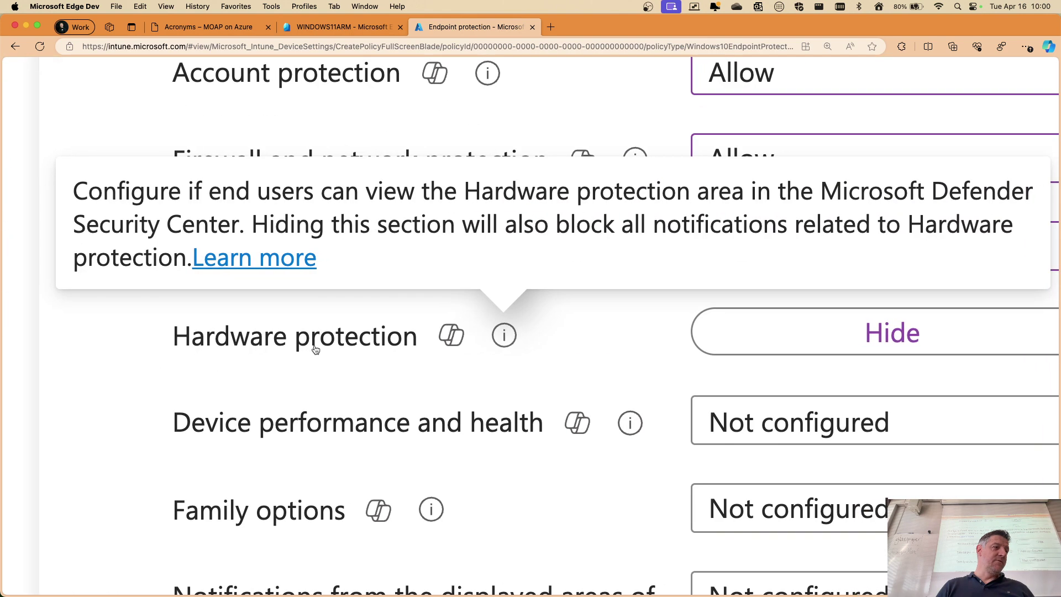
scroll(546, 346, down, 5)
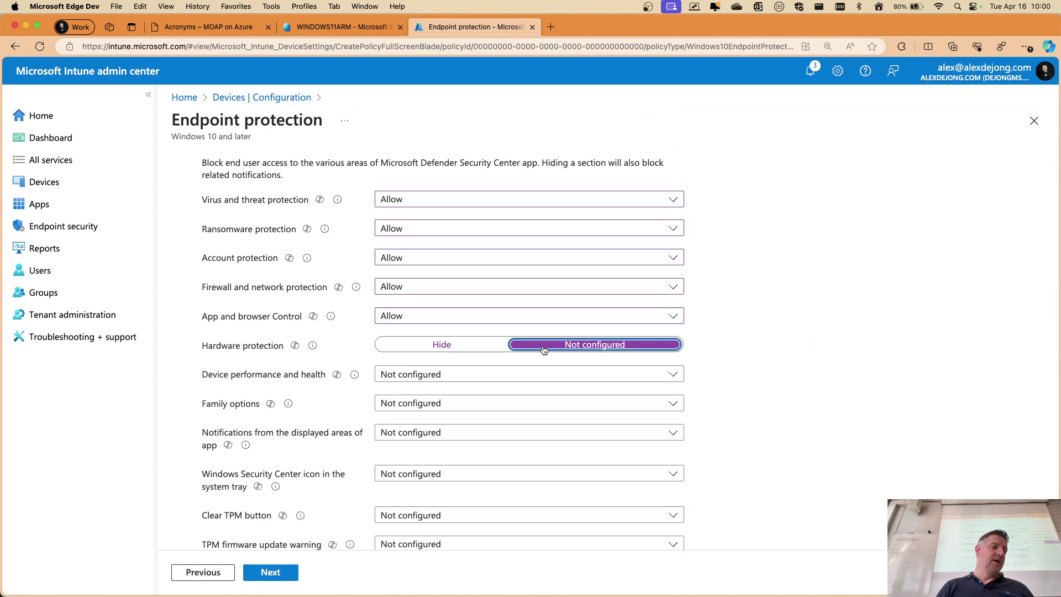
click(477, 346)
scroll(453, 361, down, 2)
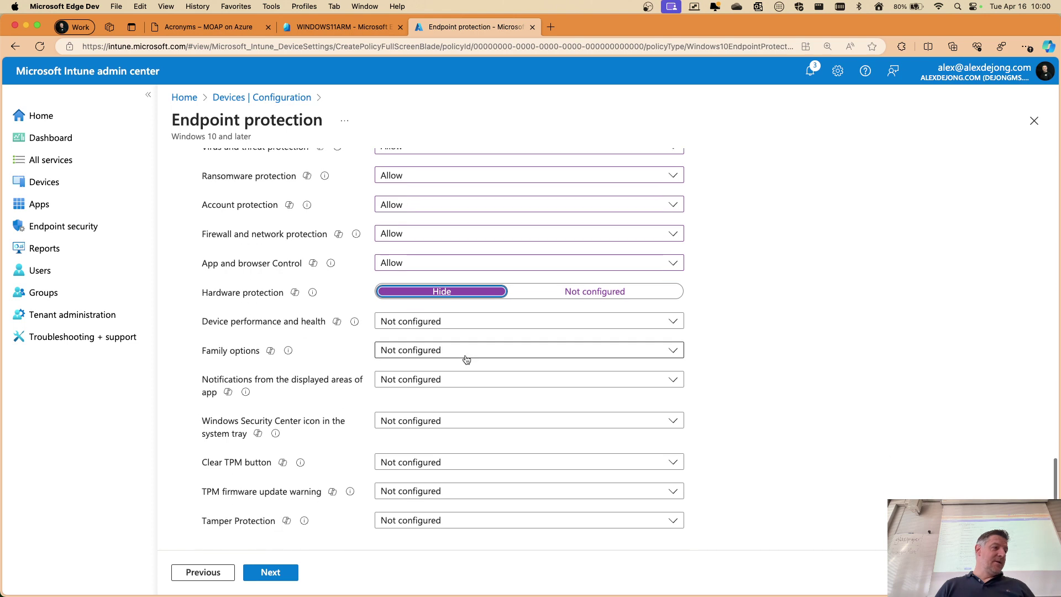
click(427, 357)
click(414, 414)
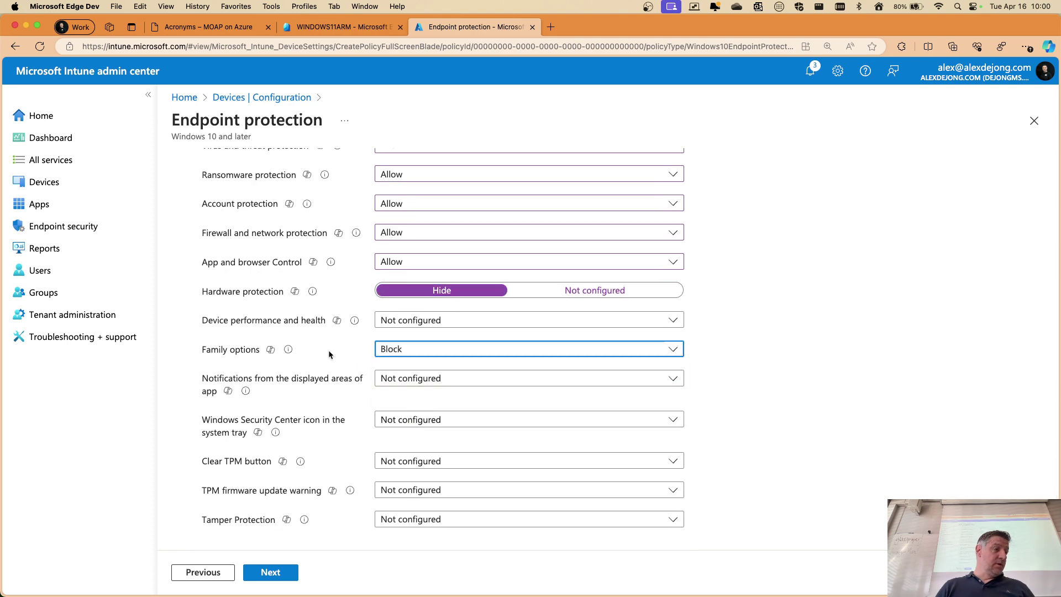
scroll(434, 361, down, 5)
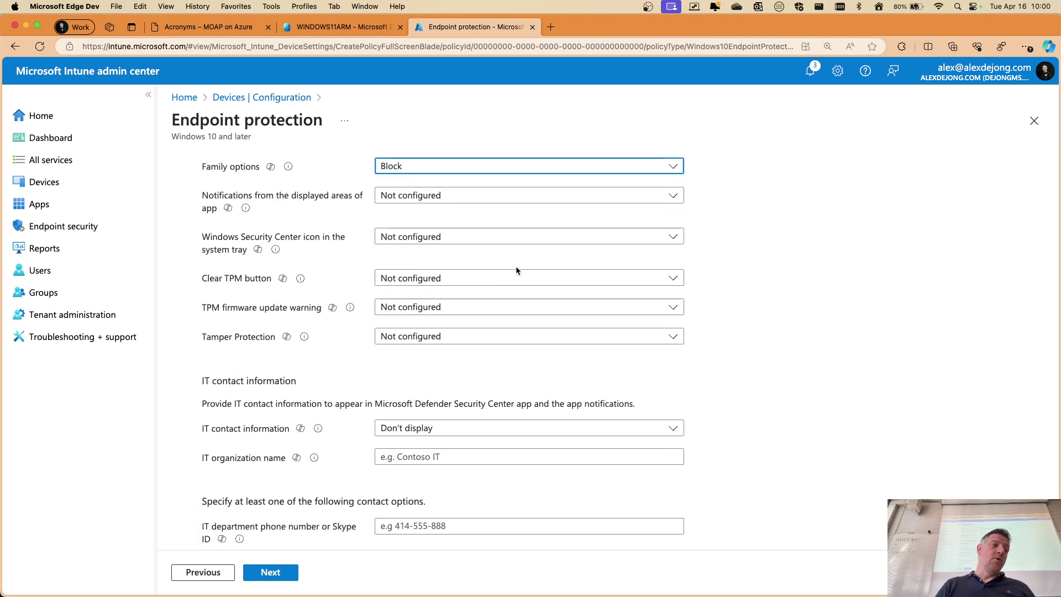
scroll(524, 274, down, 5)
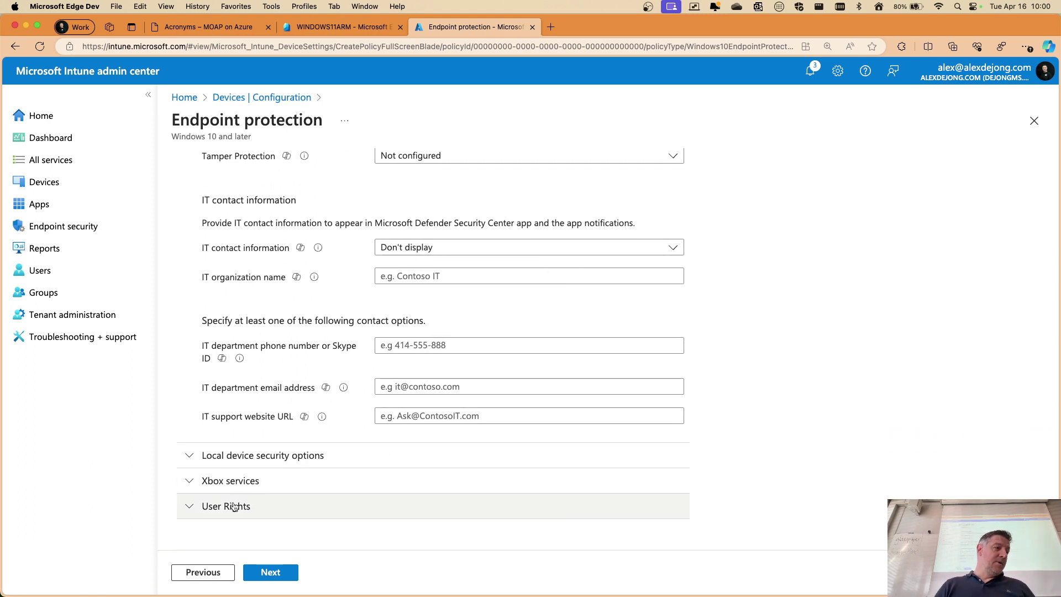
click(189, 506)
scroll(331, 363, down, 7)
scroll(367, 340, down, 6)
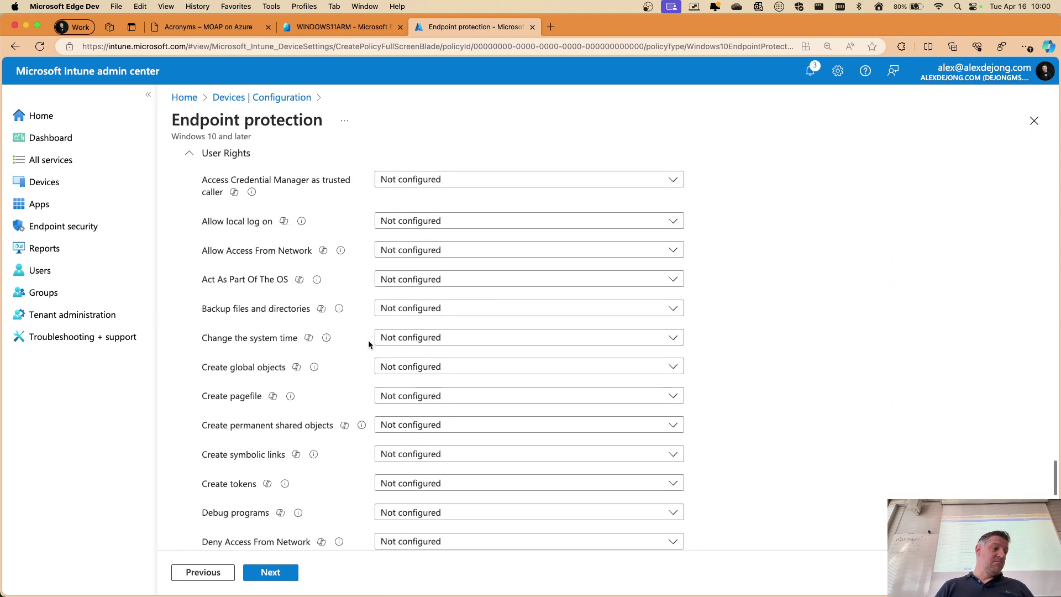
scroll(368, 340, up, 4)
scroll(370, 344, down, 10)
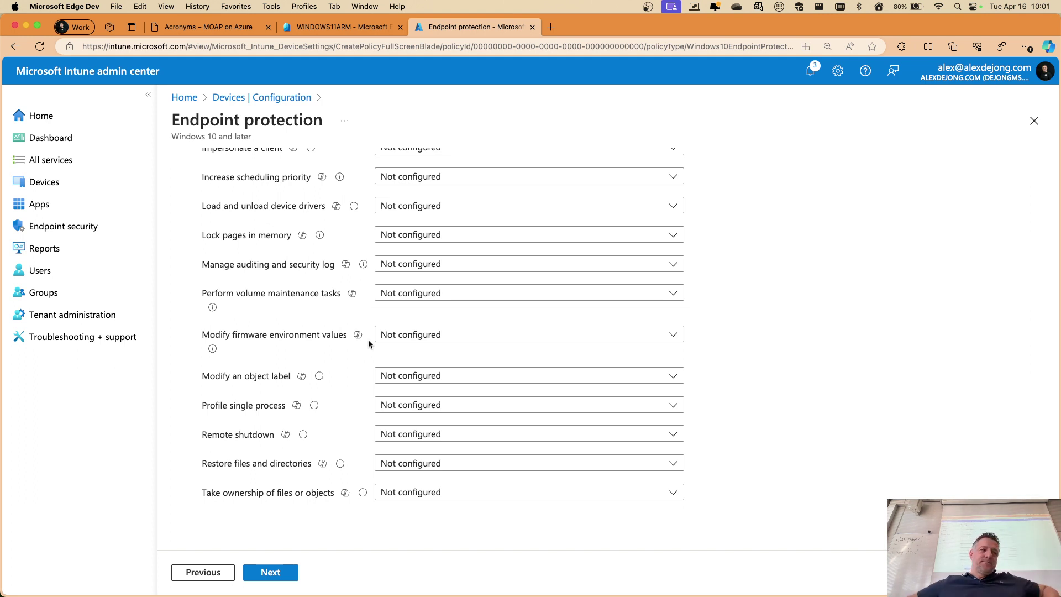
scroll(387, 348, up, 10)
scroll(406, 361, up, 15)
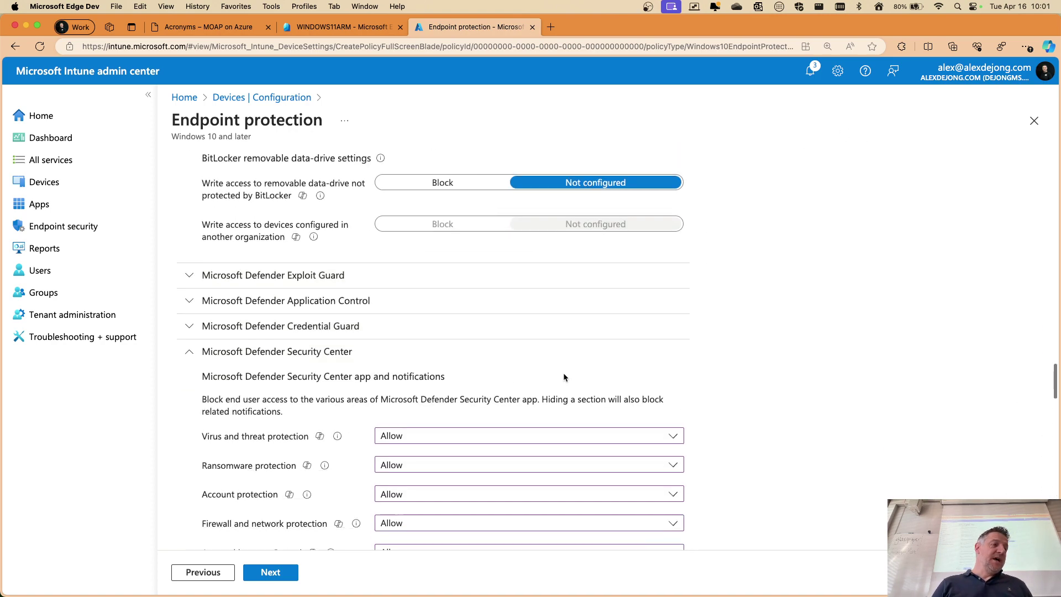
Advance the profile wizard past Configuration settings and Scope tags to Assignments
click(288, 573)
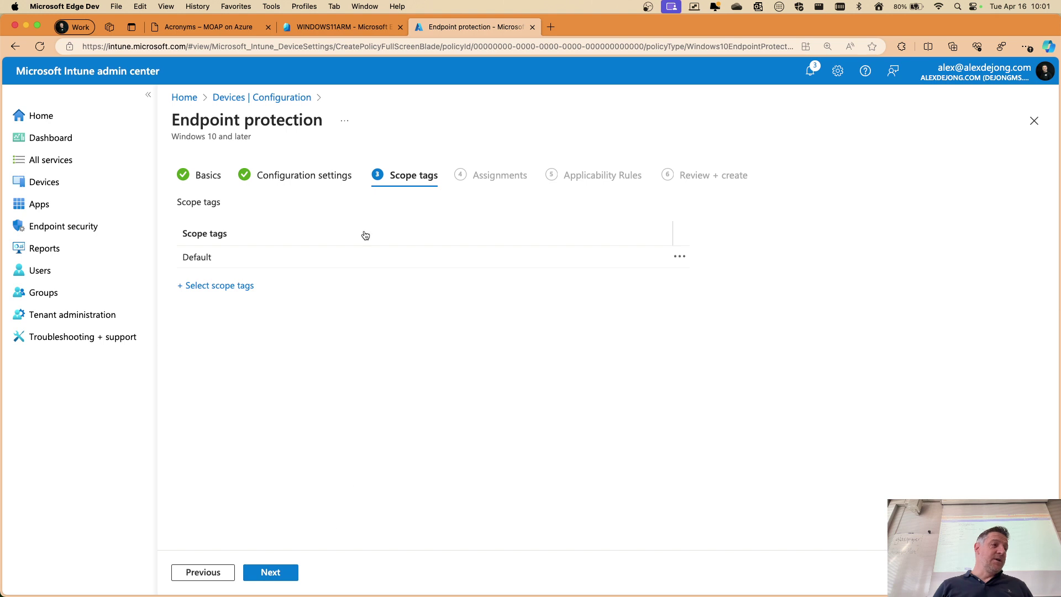
click(282, 575)
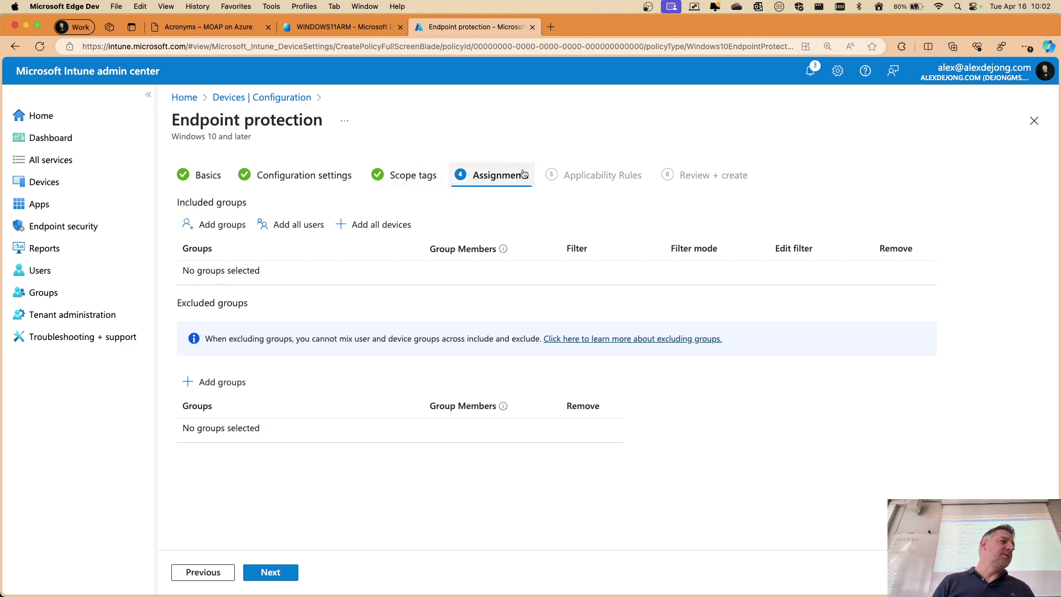
Discard the profile, then open Windows 10 and later updates with the Name column widened
click(1035, 120)
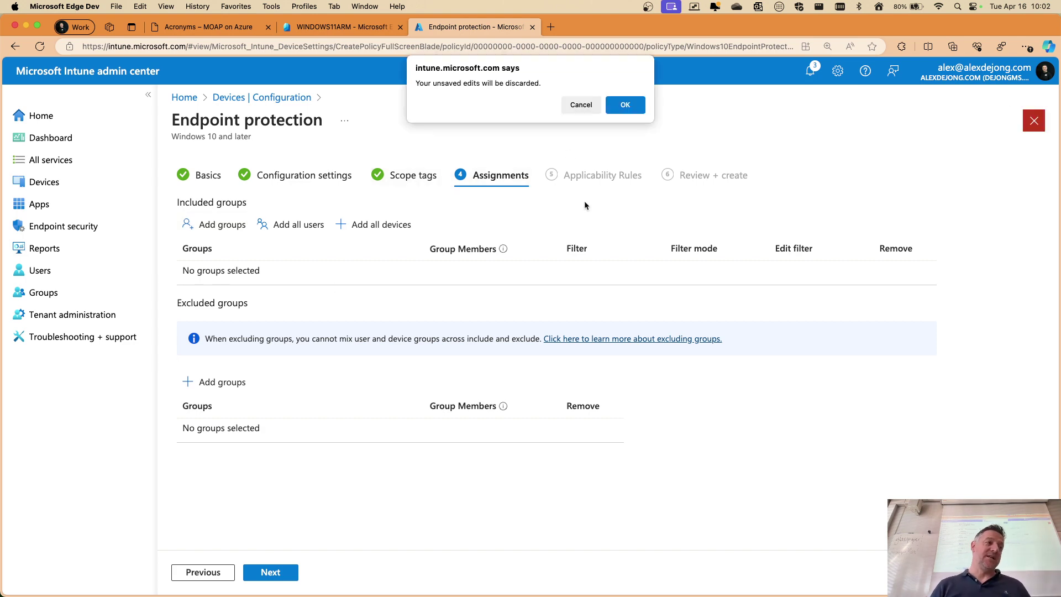
click(623, 105)
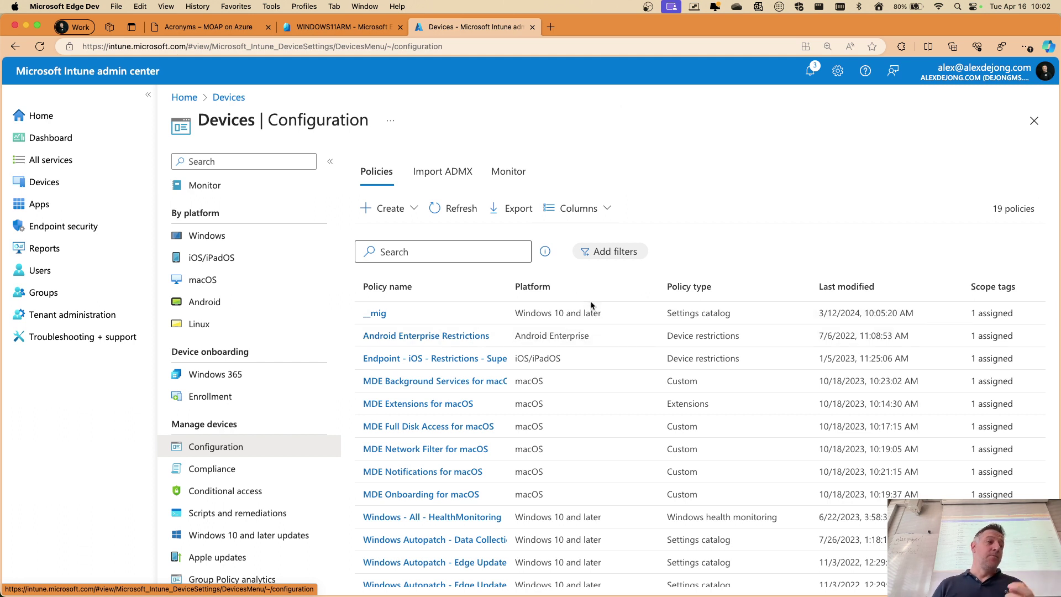
scroll(249, 381, down, 3)
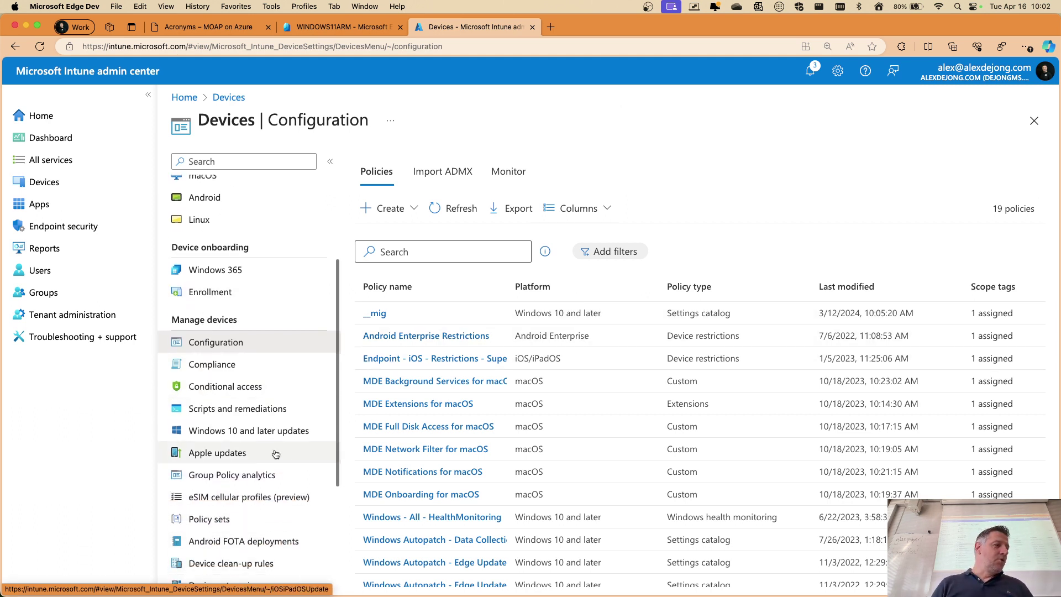
click(249, 430)
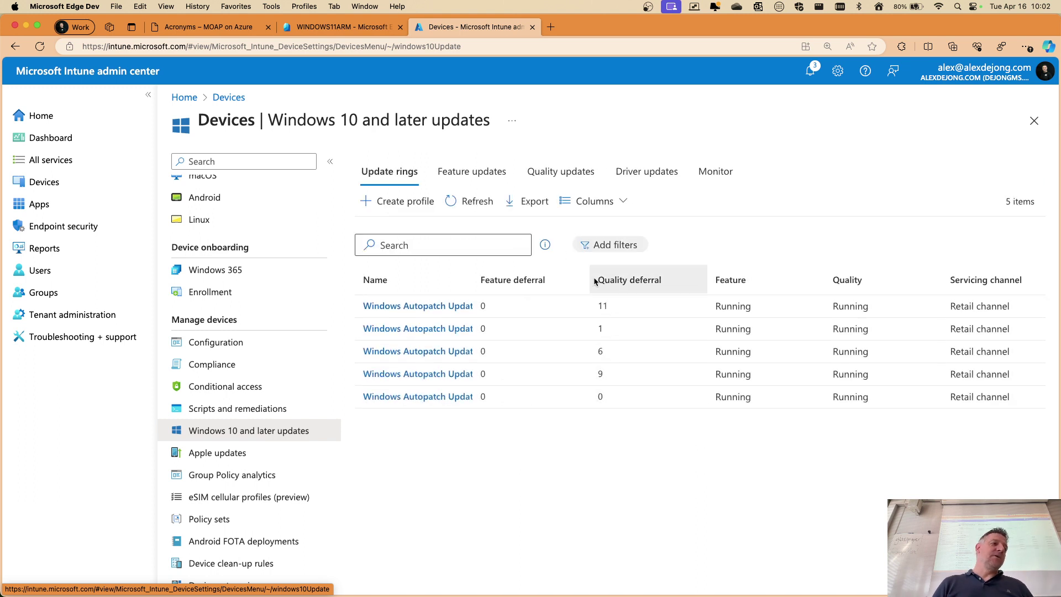
drag(474, 275, 620, 279)
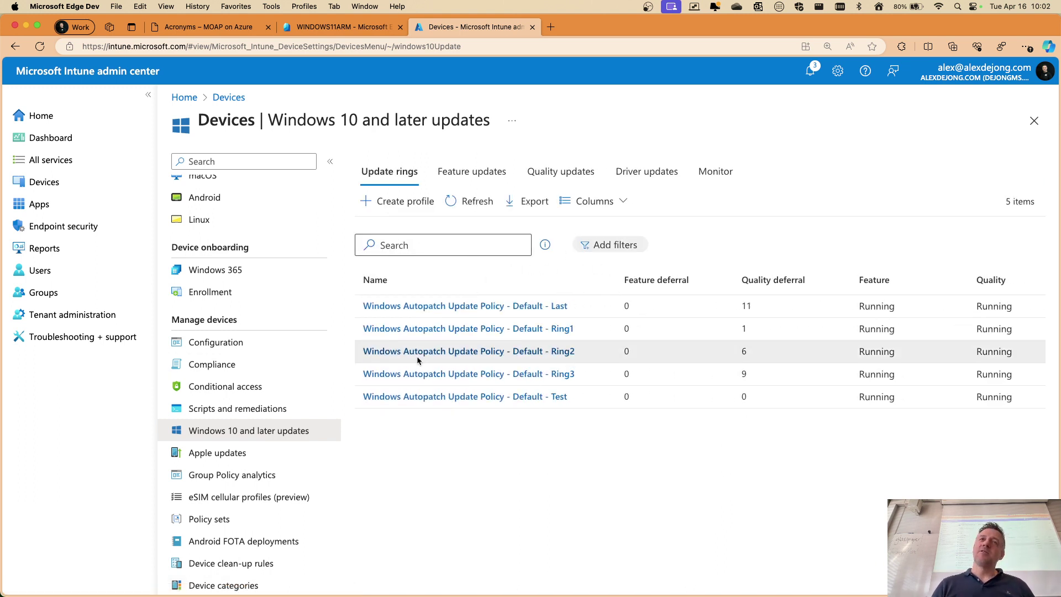
click(393, 215)
click(445, 202)
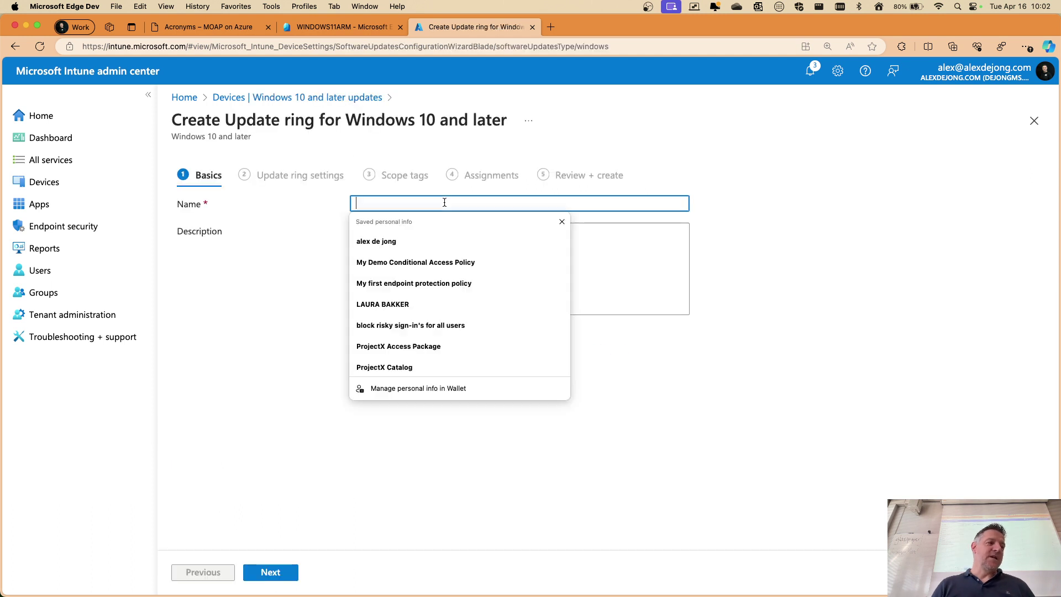
text(test)
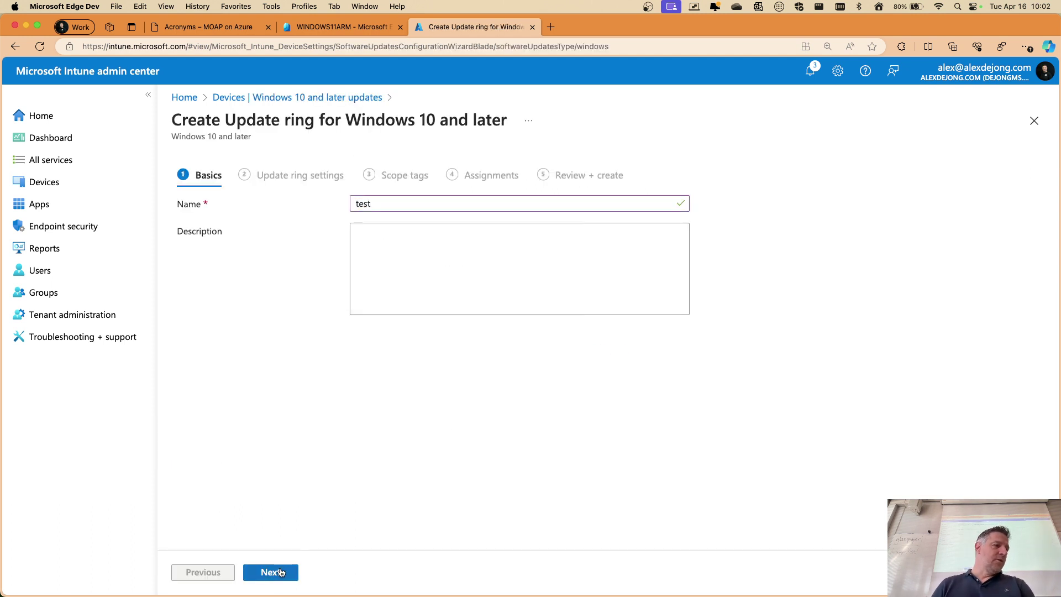
click(281, 571)
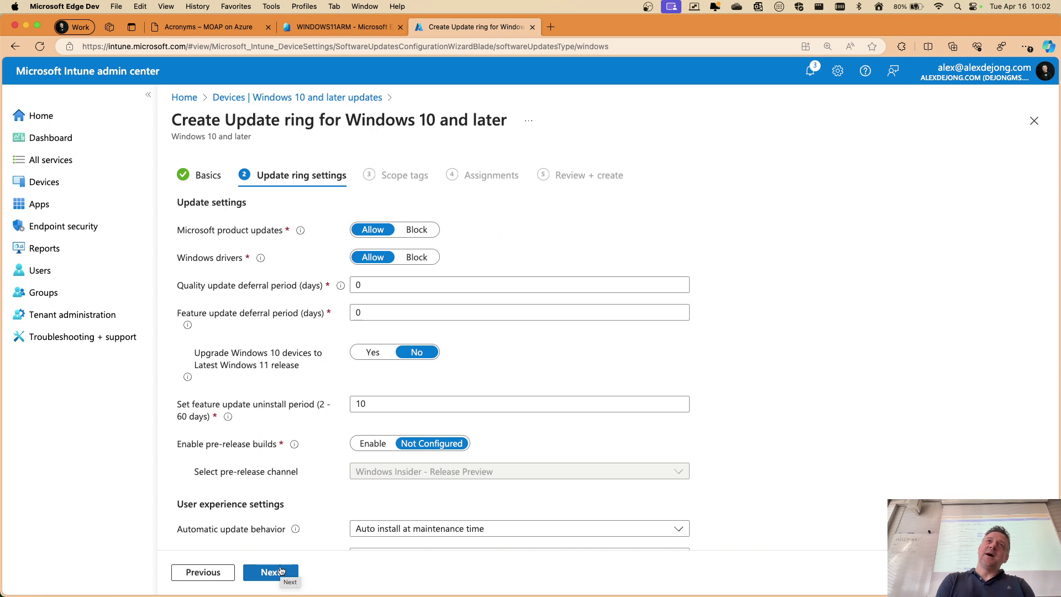
scroll(460, 282, down, 2)
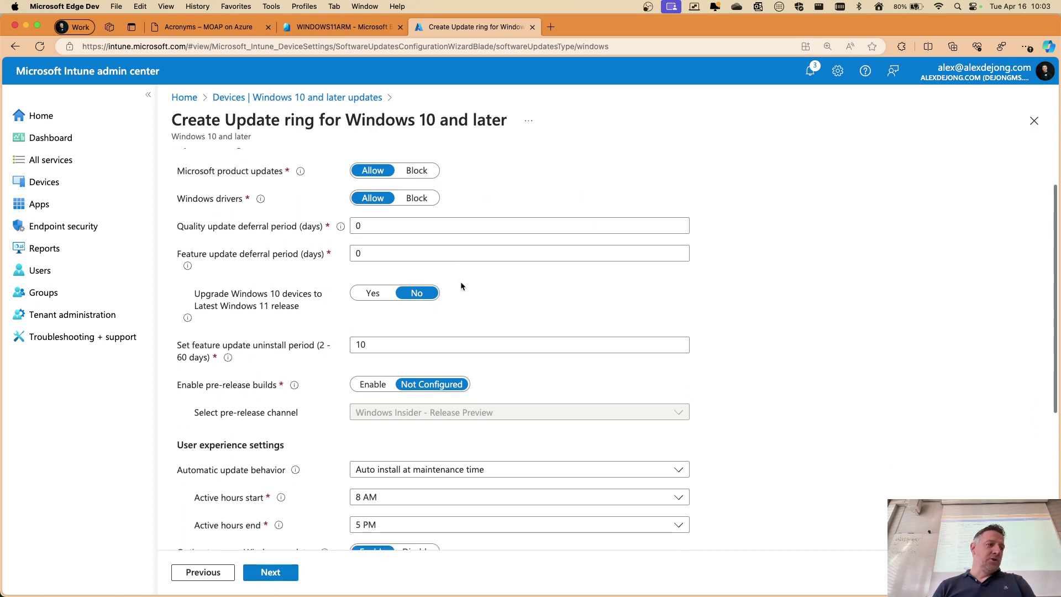
scroll(369, 330, down, 3)
scroll(369, 331, up, 2)
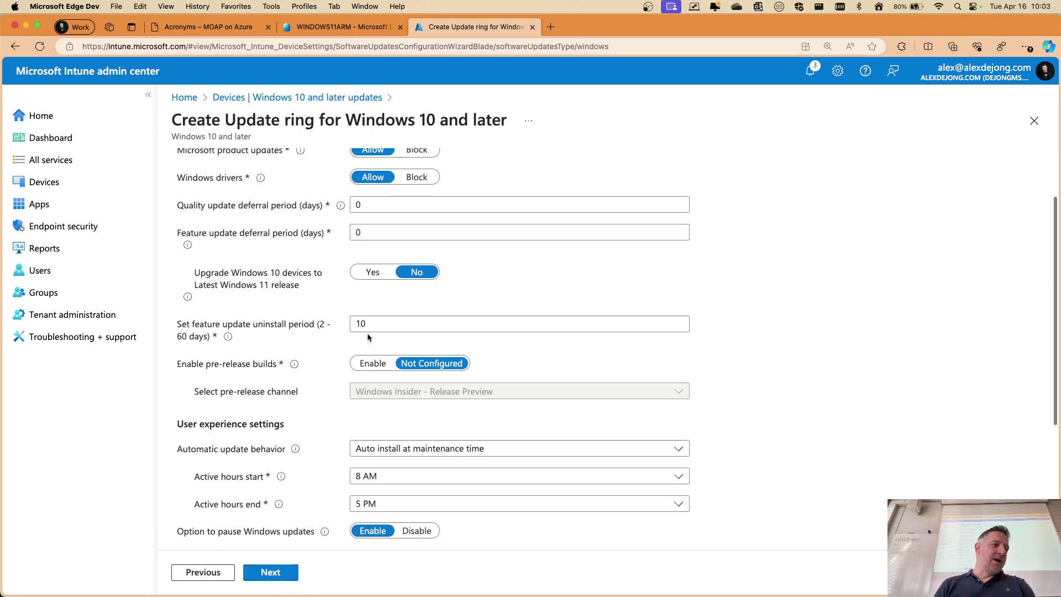
scroll(294, 299, down, 7)
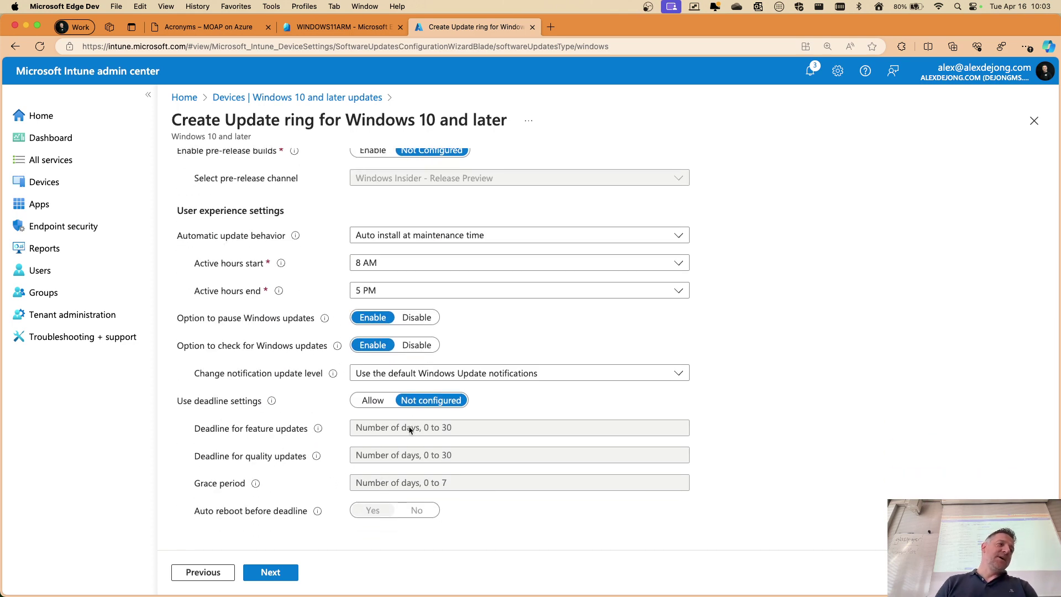
scroll(359, 387, up, 8)
scroll(362, 354, up, 2)
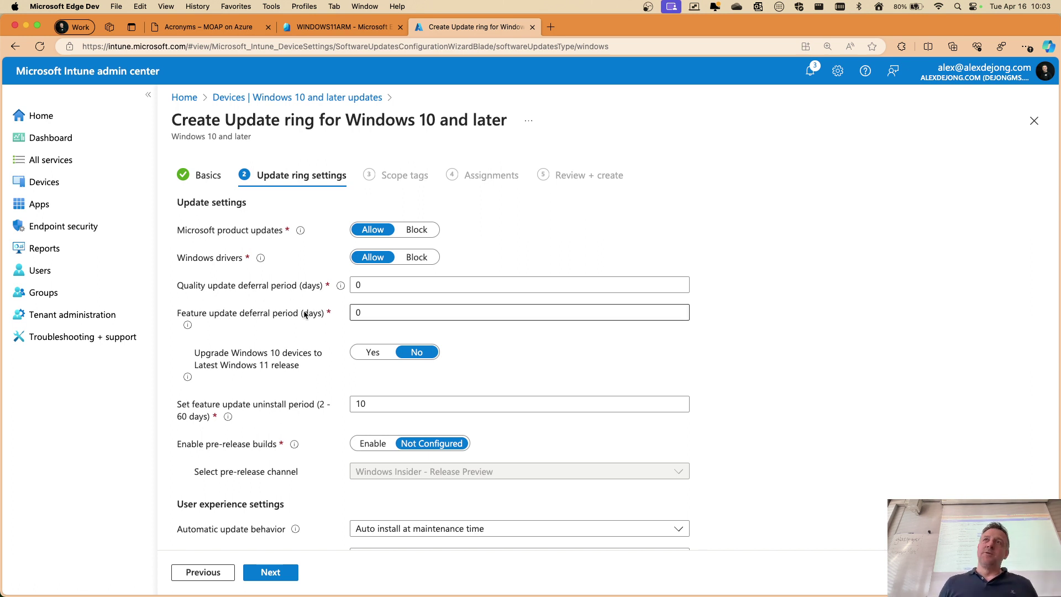
click(1034, 122)
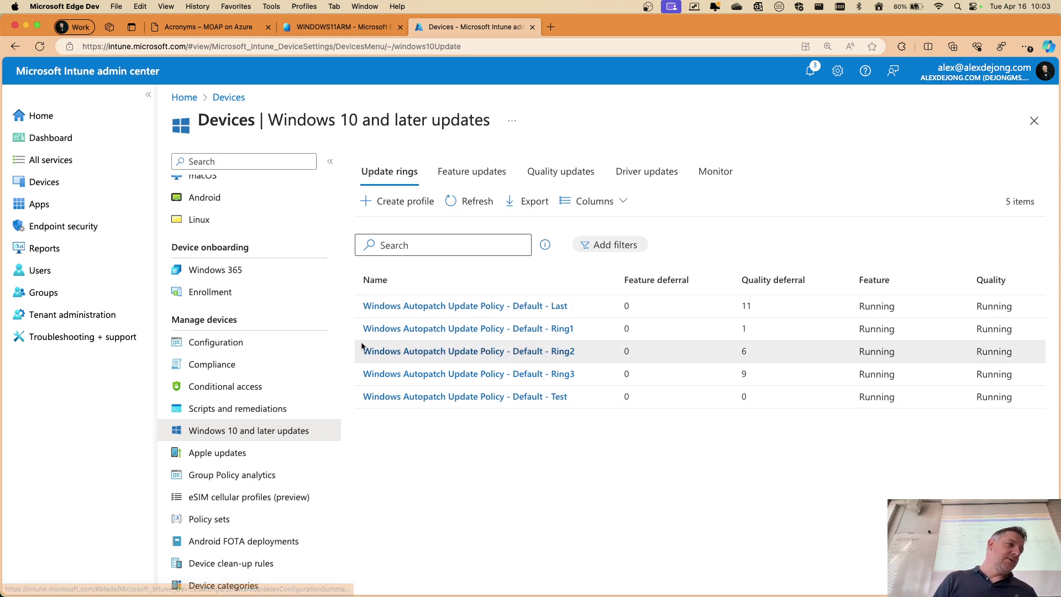
Review the Apple updates macOS and iOS/iPadOS policy tabs, then open the Apps overview
click(240, 459)
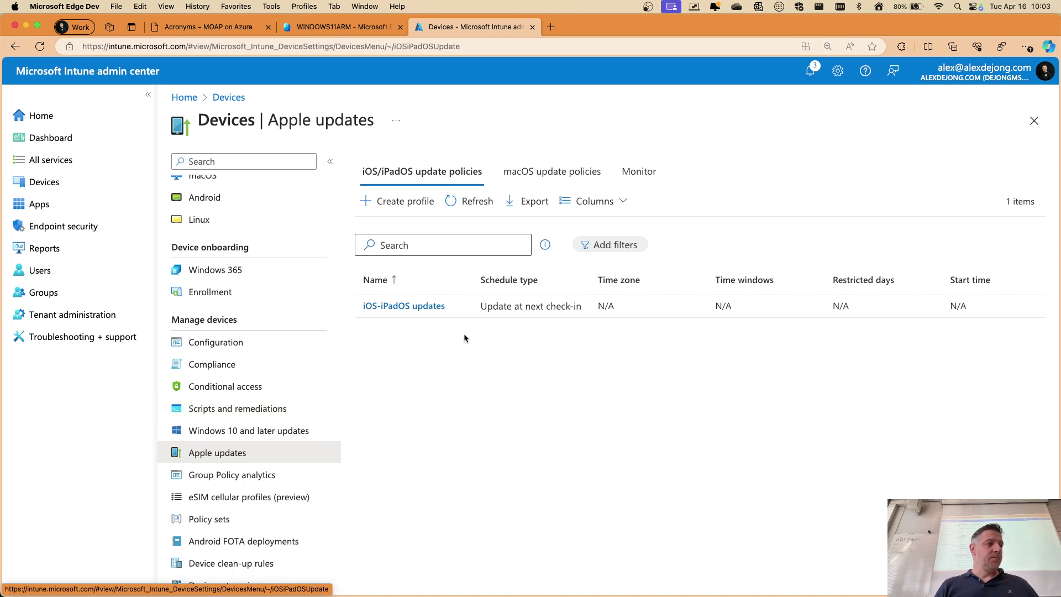
click(552, 171)
click(412, 172)
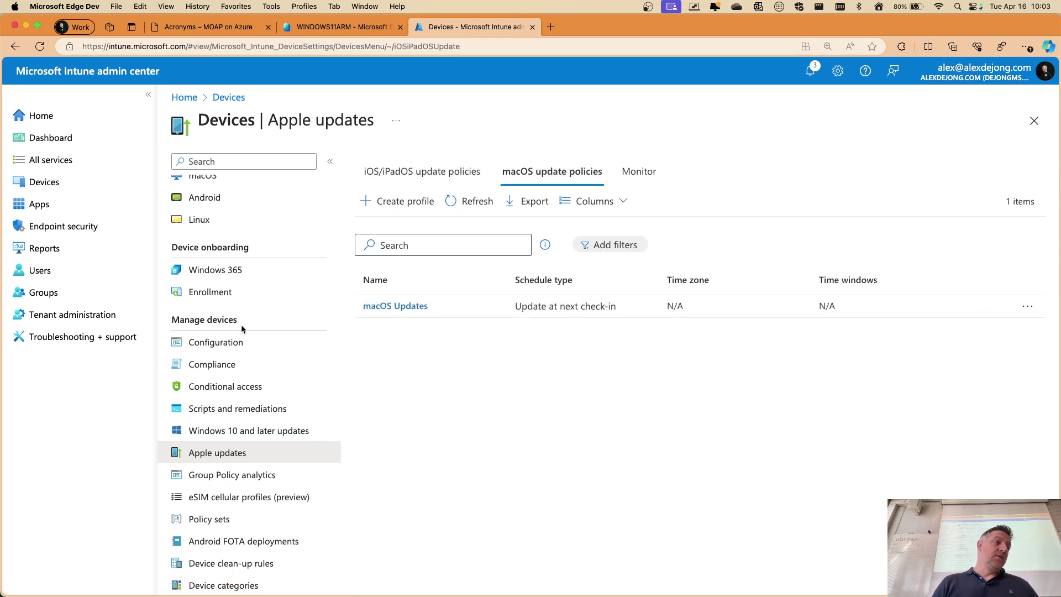
click(39, 204)
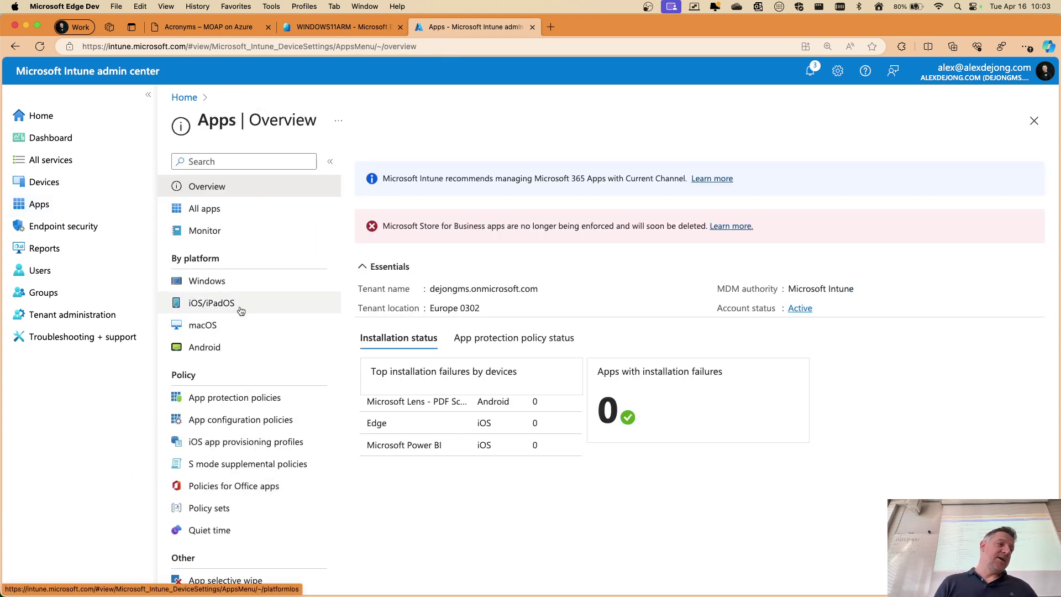
scroll(231, 319, down, 2)
scroll(230, 275, up, 2)
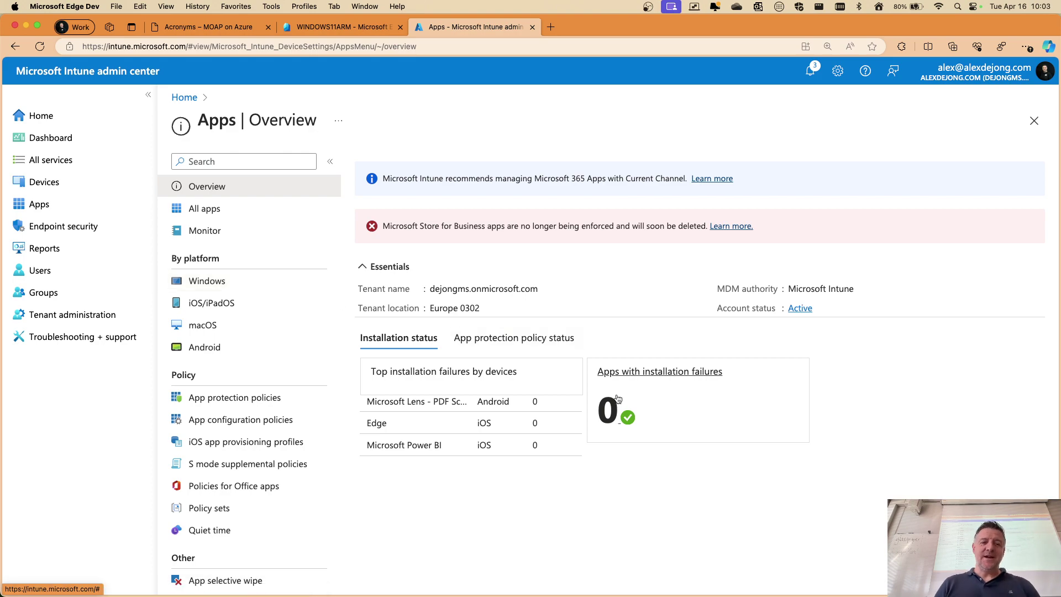
key(ctrl+Up)
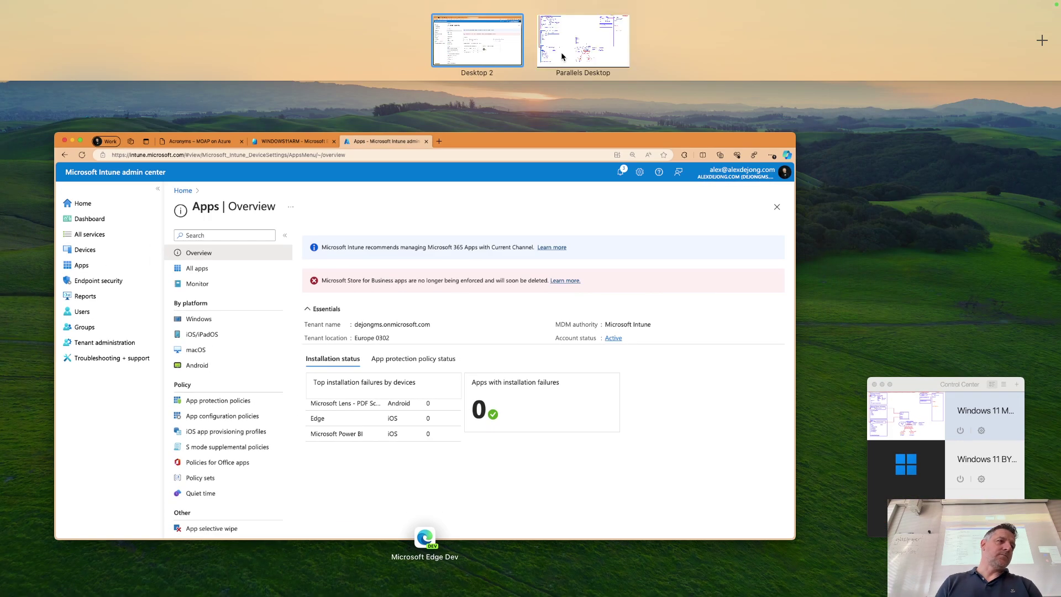
click(569, 19)
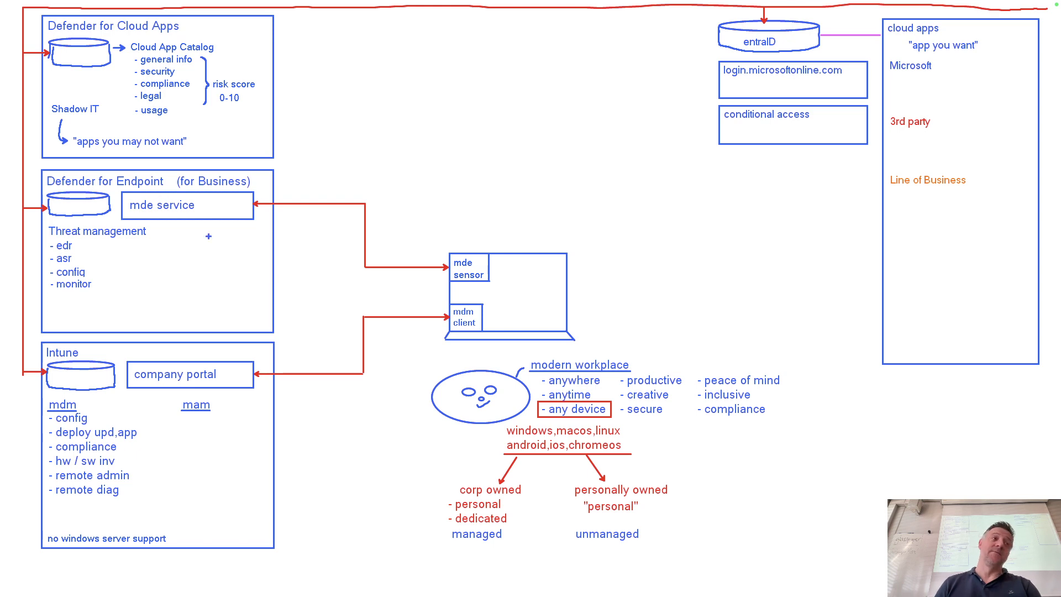
key(ctrl+Up)
click(257, 339)
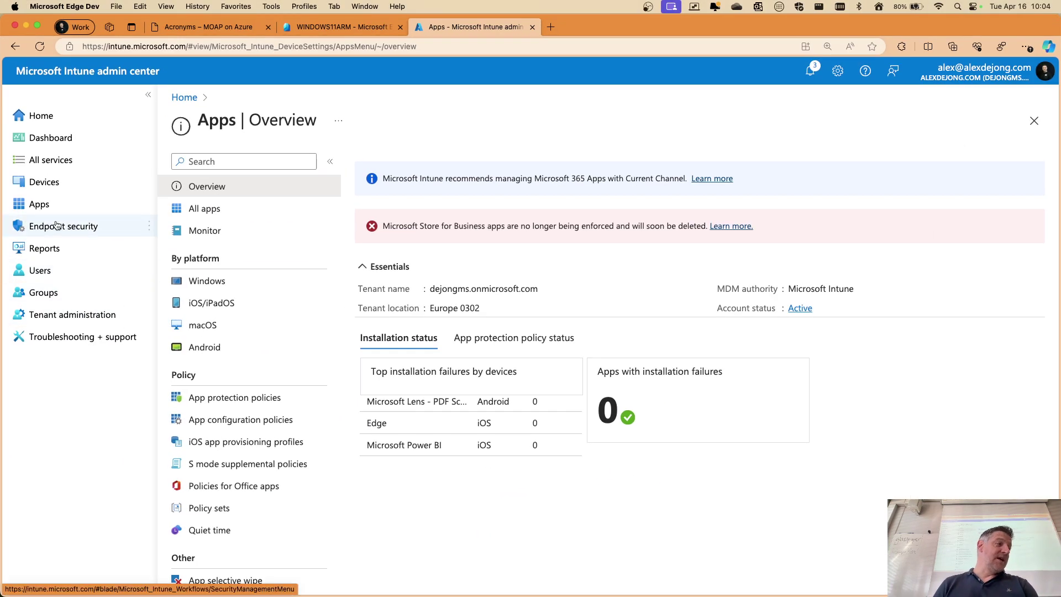
Start a new Windows 10 and later profile from the Microsoft Defender for Endpoint template
click(53, 185)
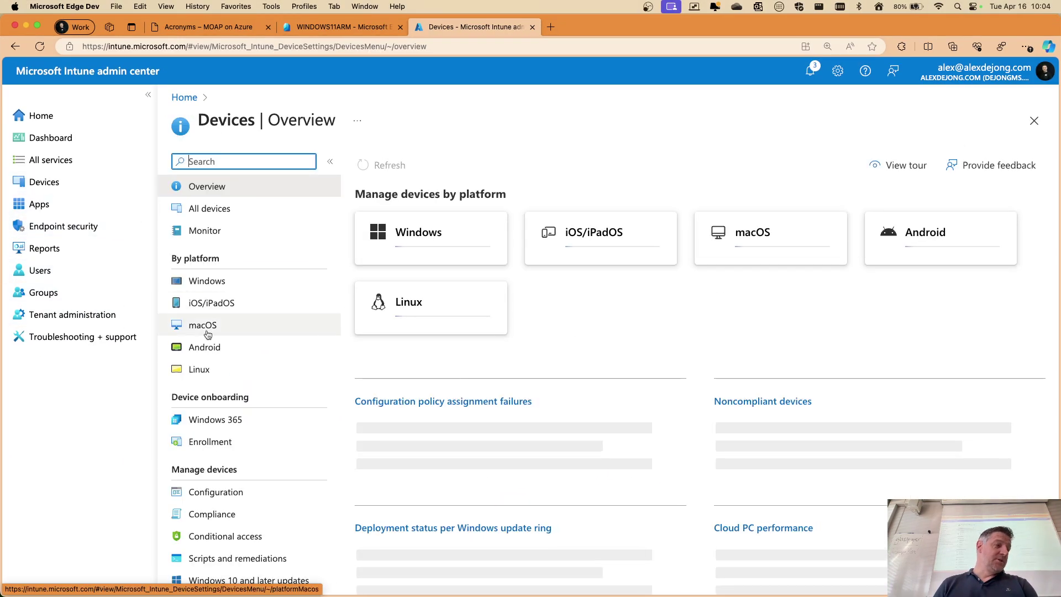
scroll(246, 470, down, 4)
scroll(241, 496, down, 1)
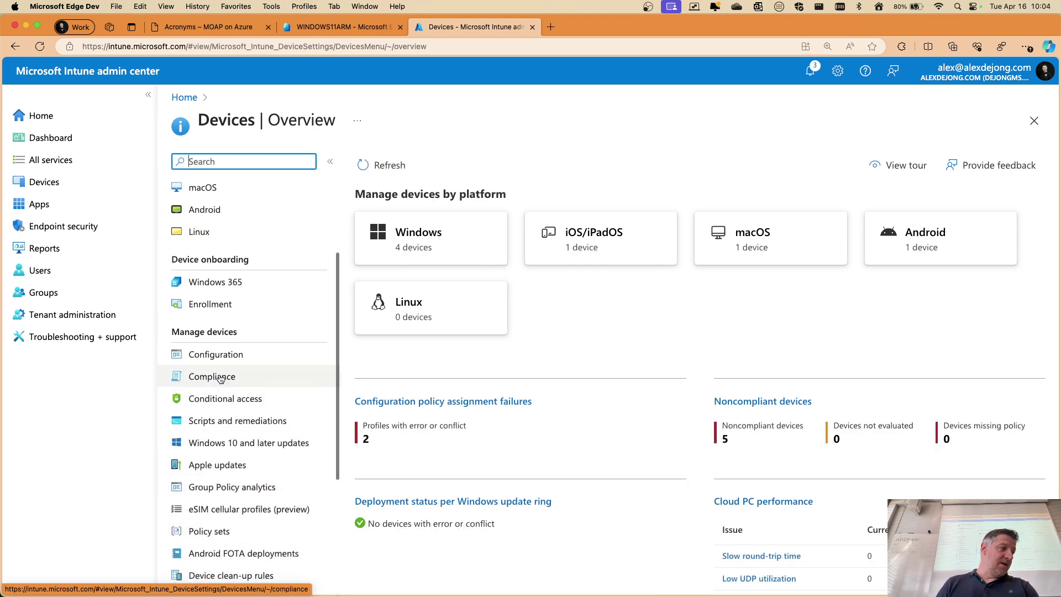
click(217, 356)
click(387, 208)
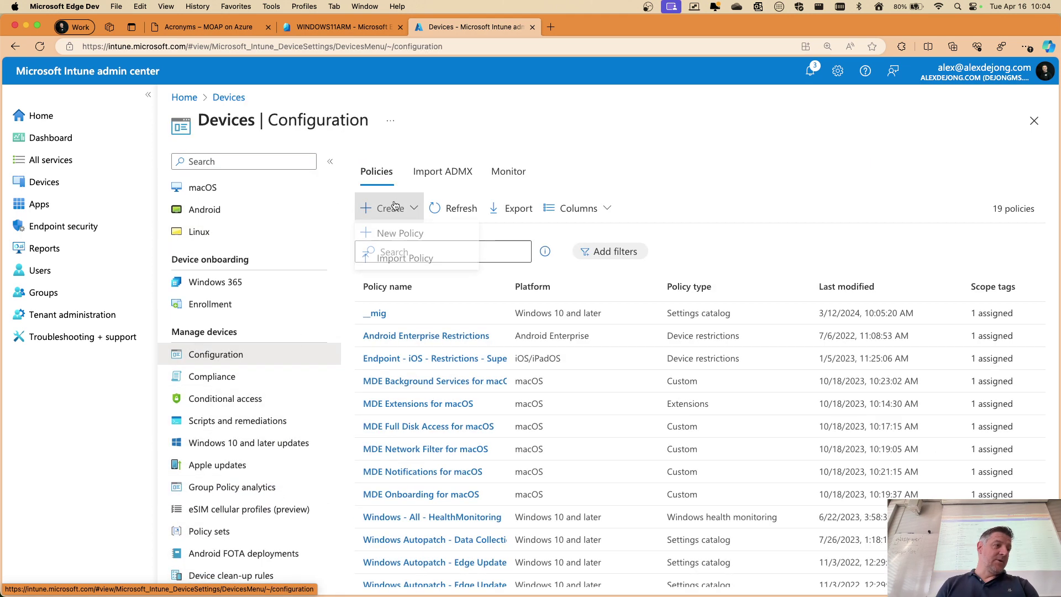
click(426, 237)
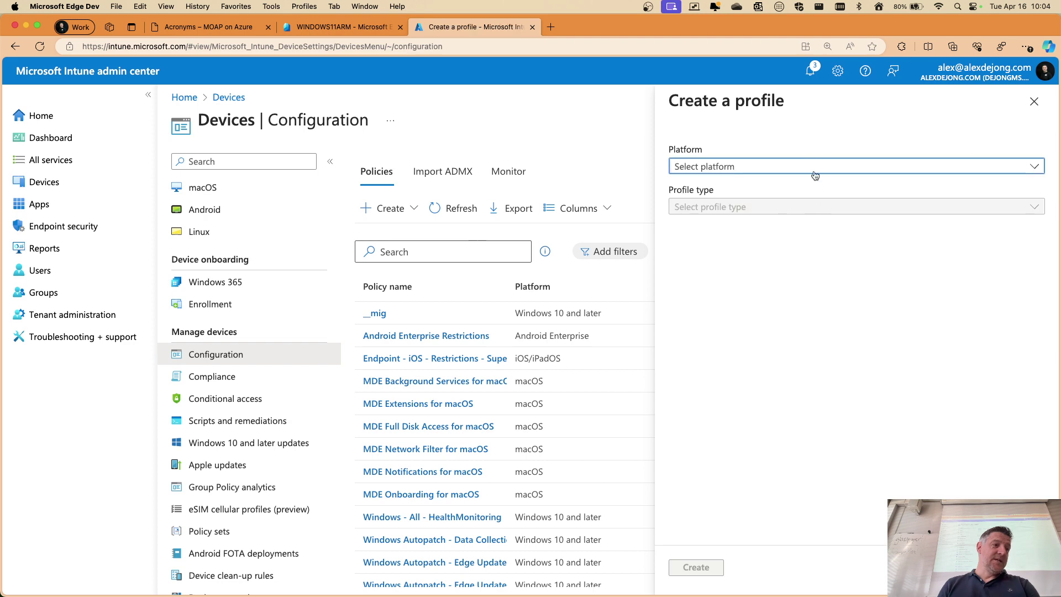
click(810, 168)
click(717, 298)
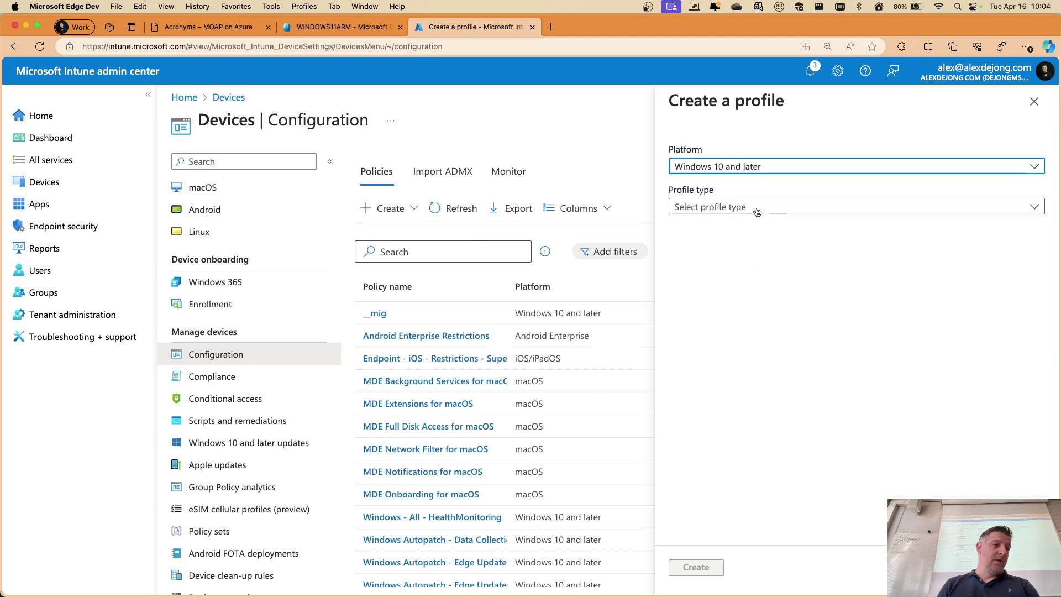
click(748, 247)
scroll(787, 307, down, 4)
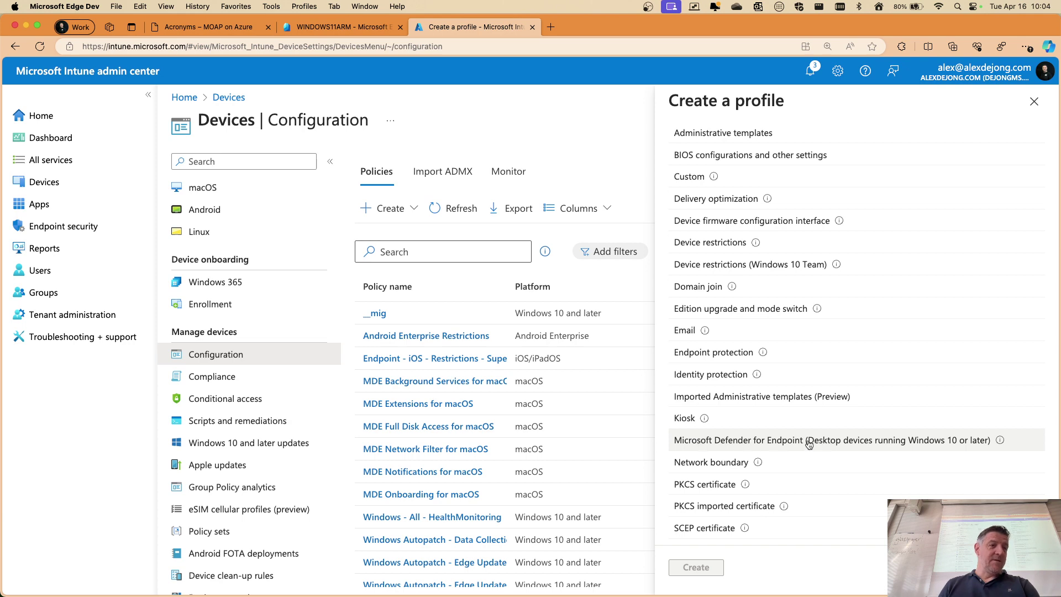
click(781, 441)
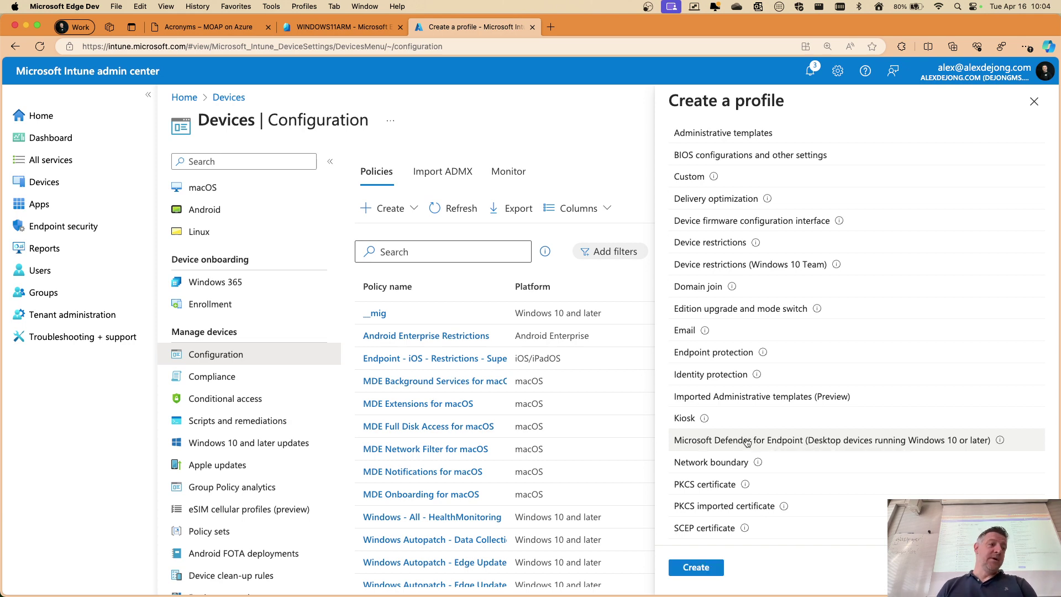
click(687, 568)
Name the profile 'safdf' and continue to configuration settings
click(429, 203)
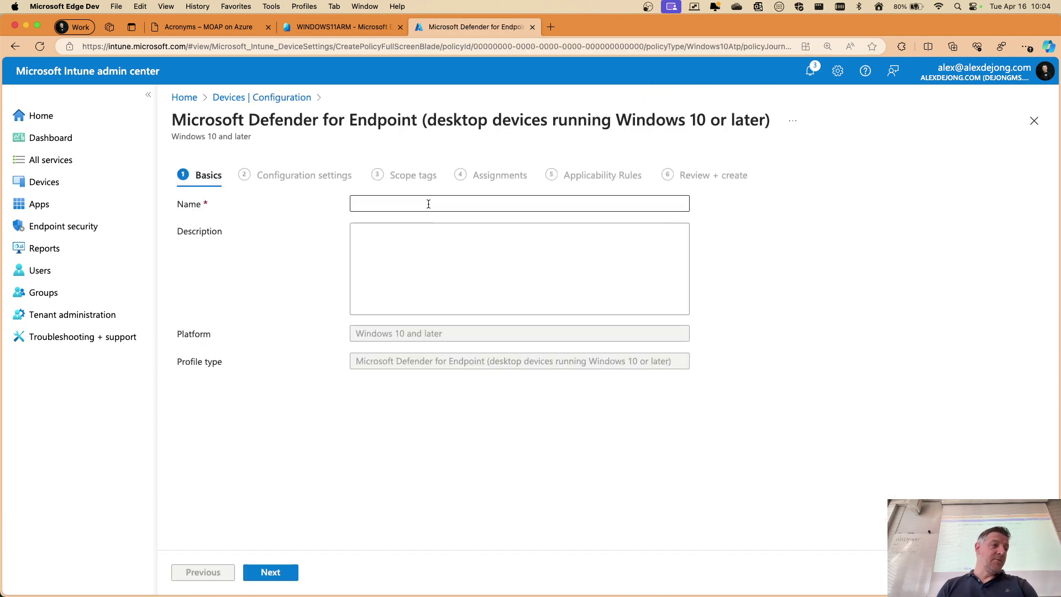
text(safdf)
click(293, 570)
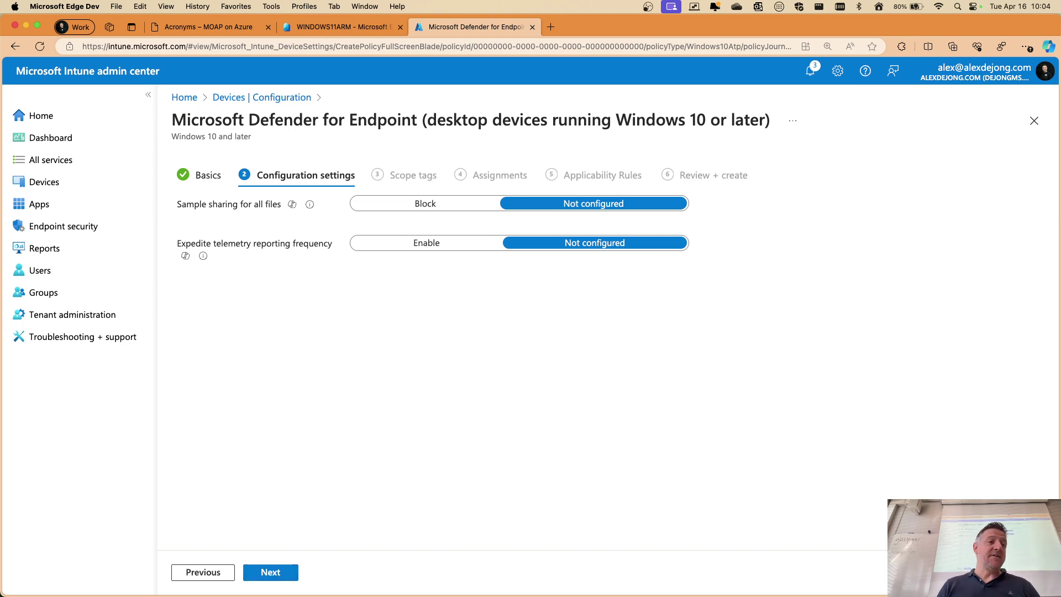
Discard the unfinished policy without saving and return to the Devices overview
click(1034, 120)
click(633, 110)
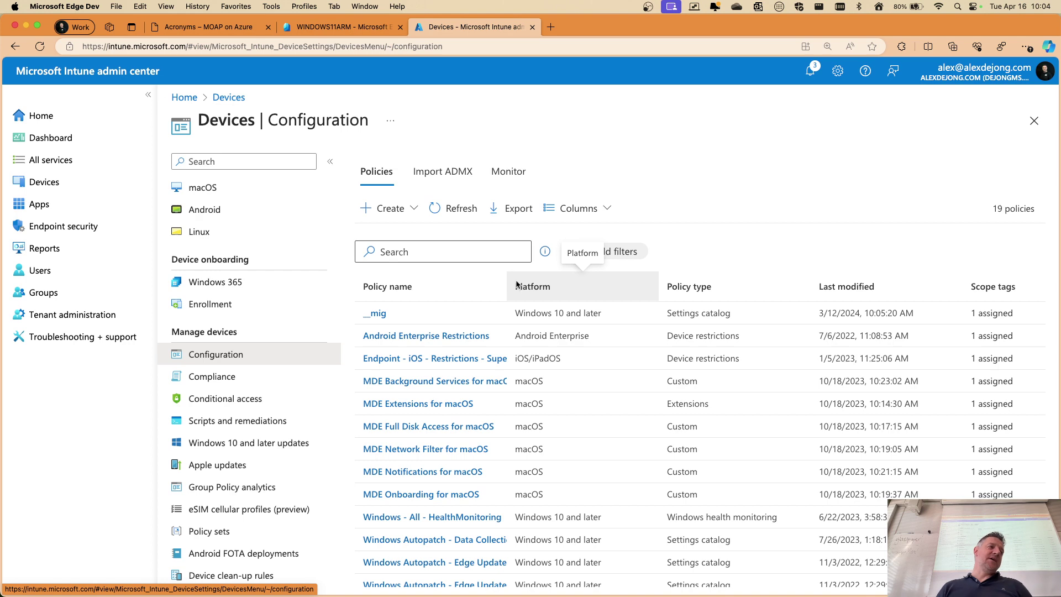
click(44, 181)
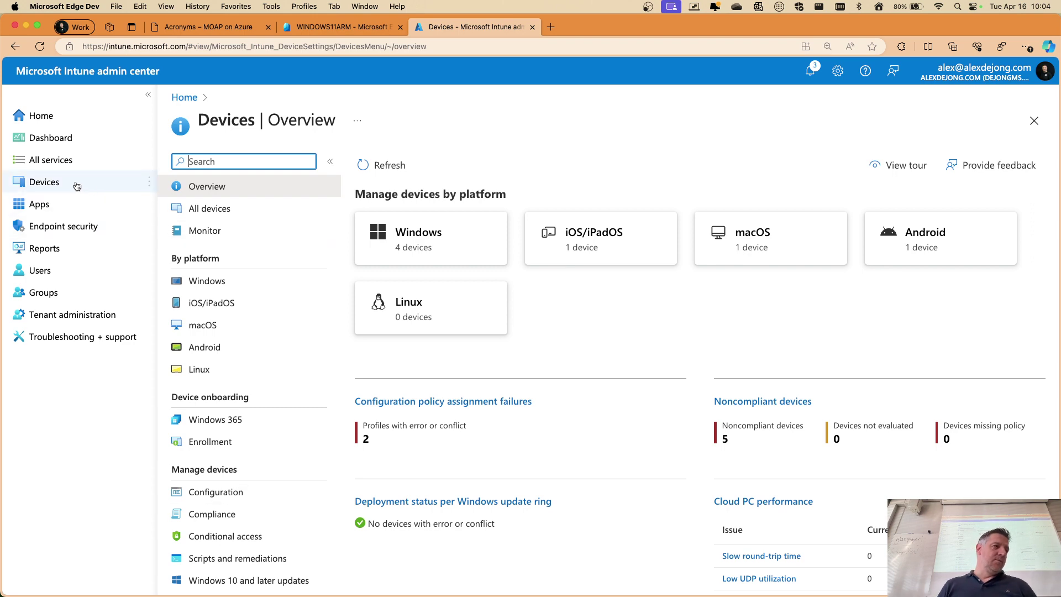
Pass through Compliance and Configuration, then open Endpoint security's Endpoint detection and response page (4/4 onboarded)
click(237, 503)
click(230, 486)
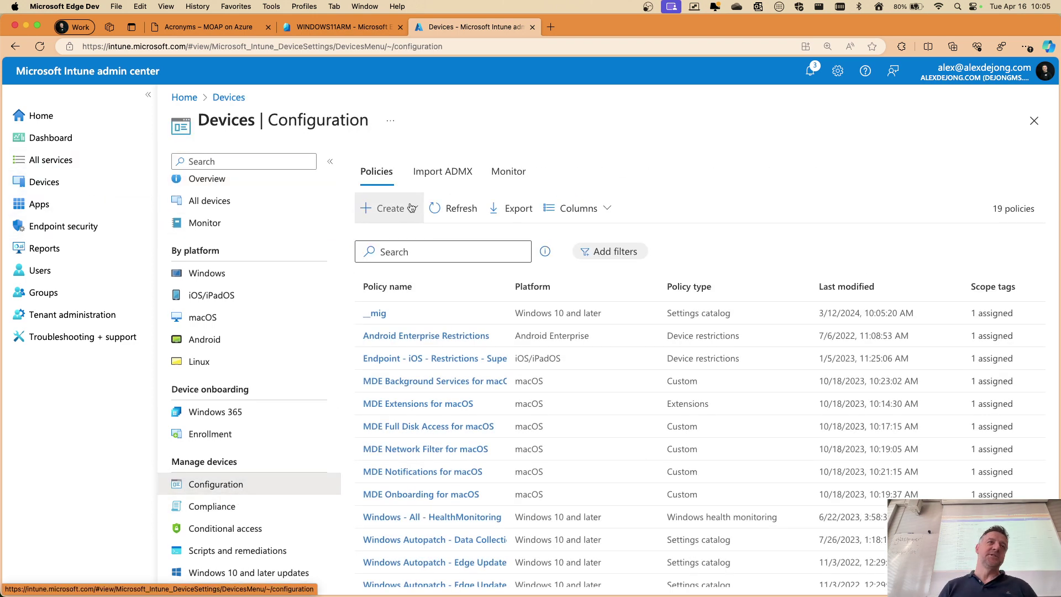
click(59, 229)
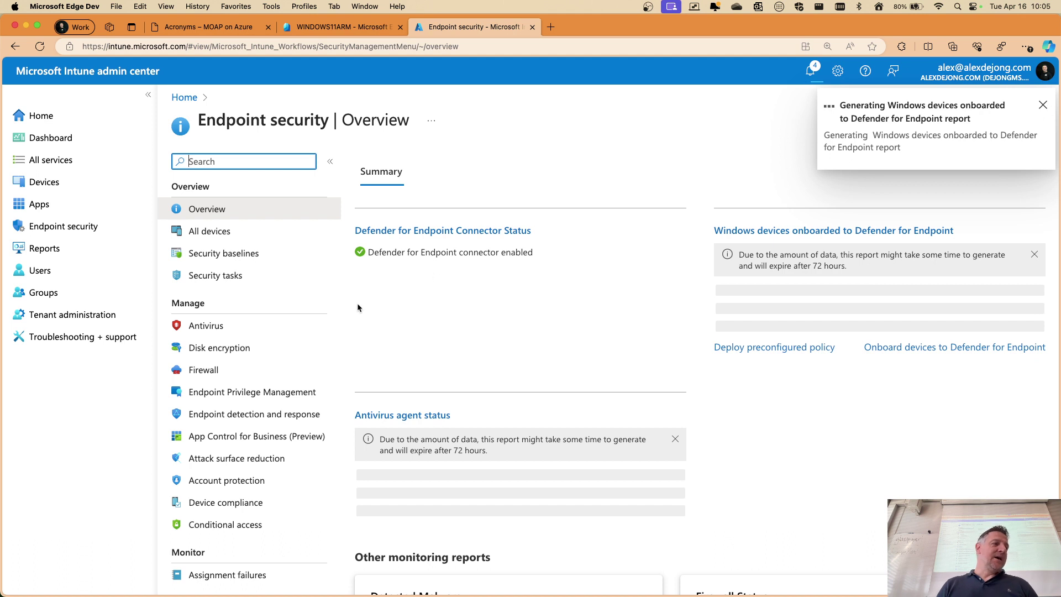
scroll(232, 332, down, 1)
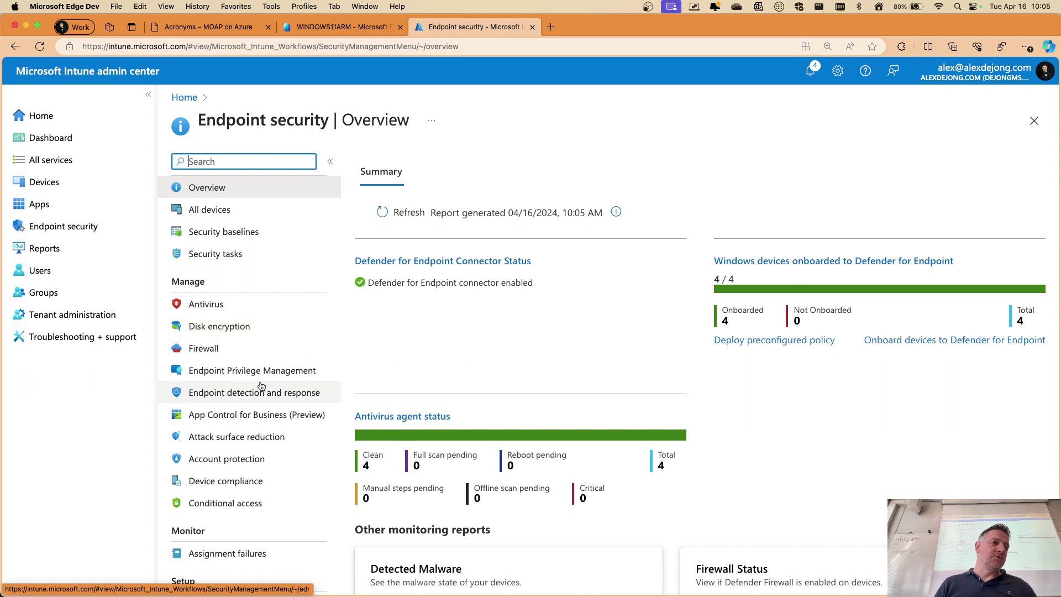
click(241, 392)
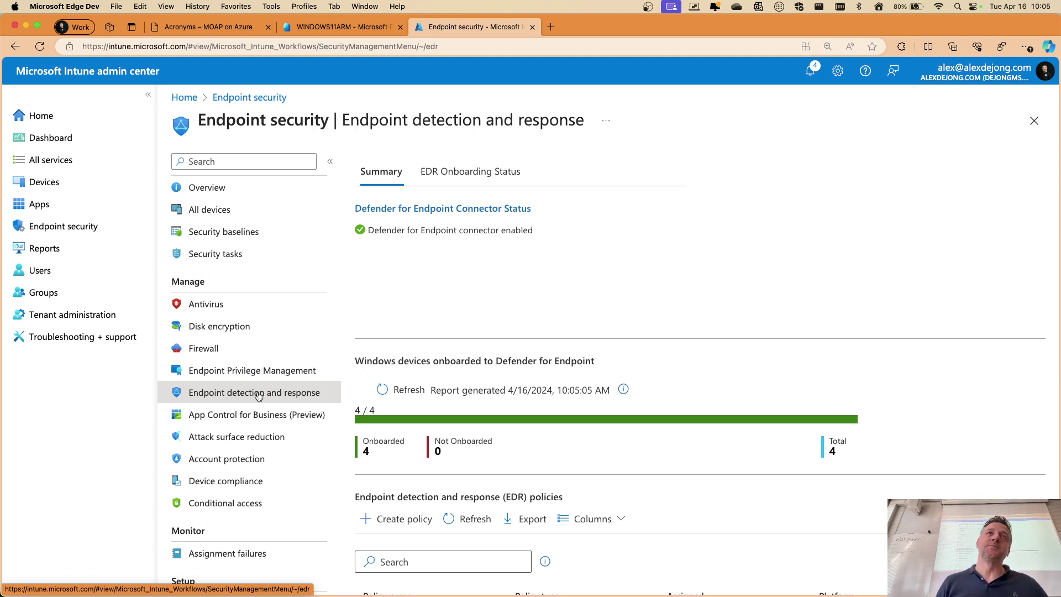
Show the EDR Onboarding Status tab and scroll the table of four onboarded devices
scroll(755, 407, down, 3)
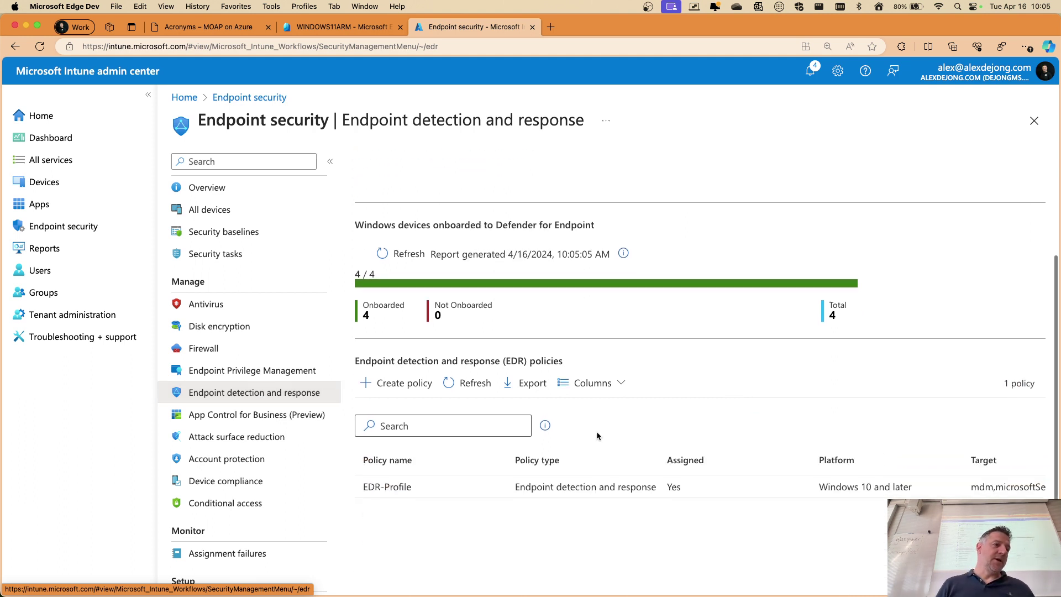
scroll(523, 463, up, 3)
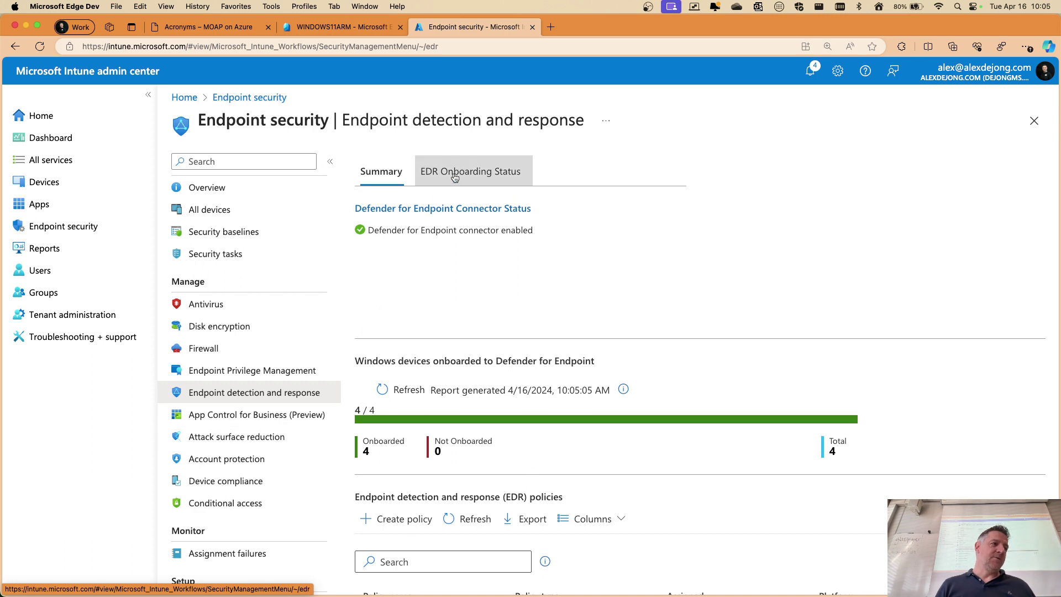
click(454, 176)
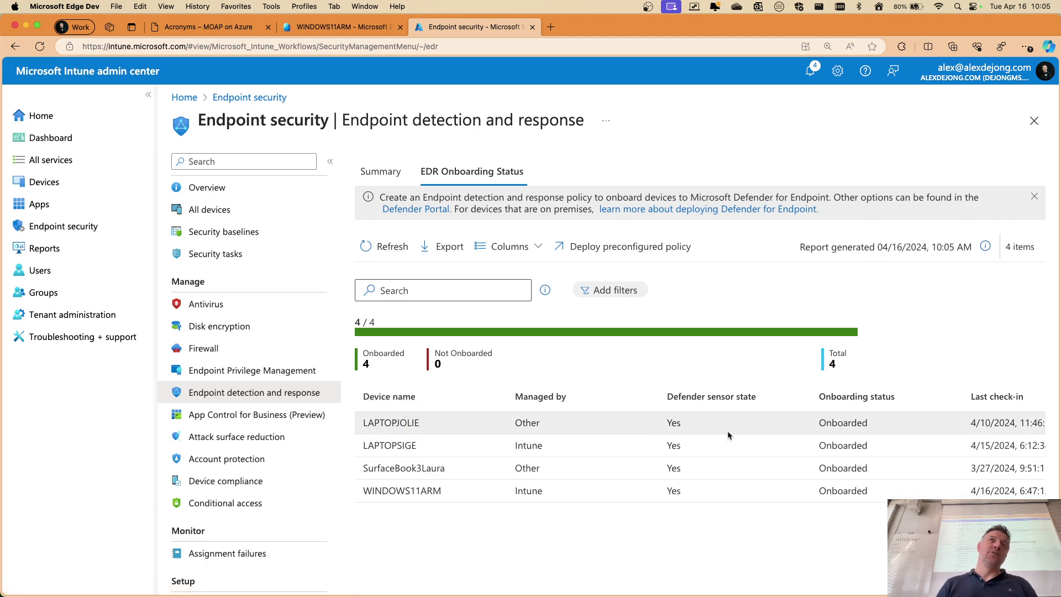
scroll(686, 444, up, 3)
scroll(676, 446, down, 2)
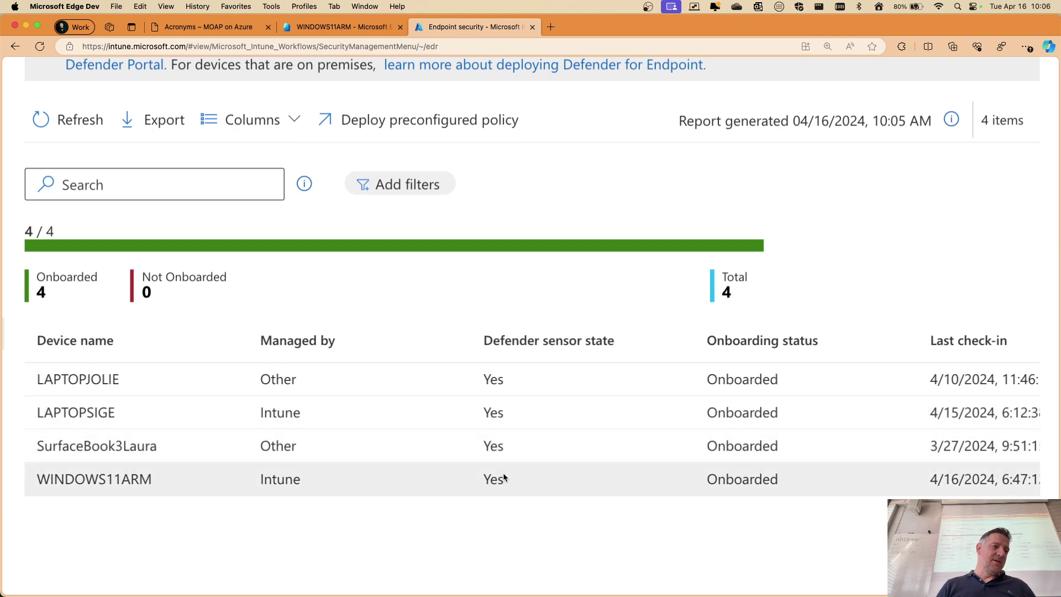
scroll(513, 417, down, 3)
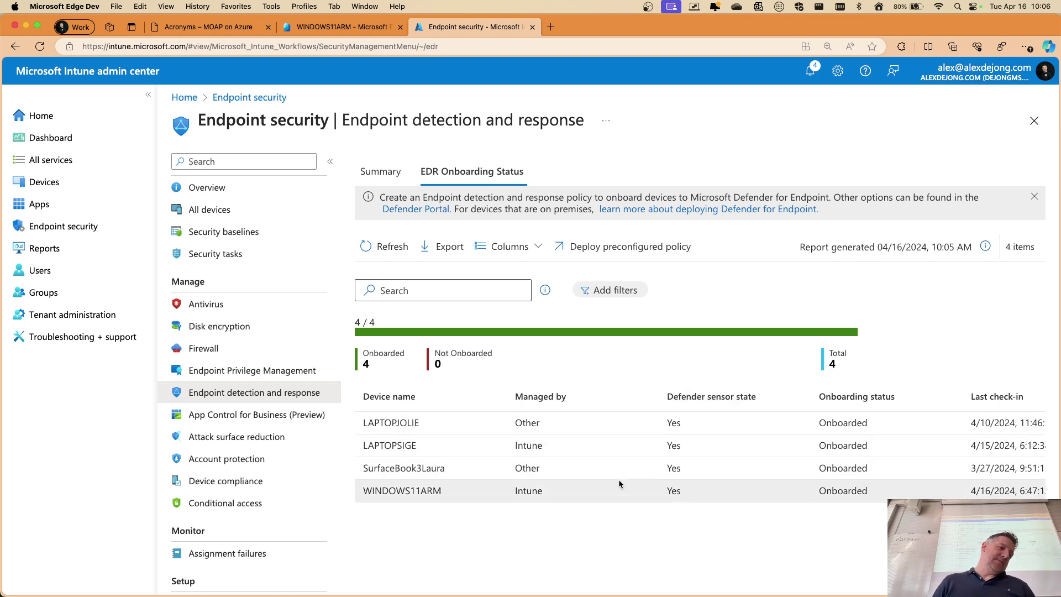
scroll(823, 466, right, 2)
scroll(823, 466, right, 3)
scroll(823, 464, left, 6)
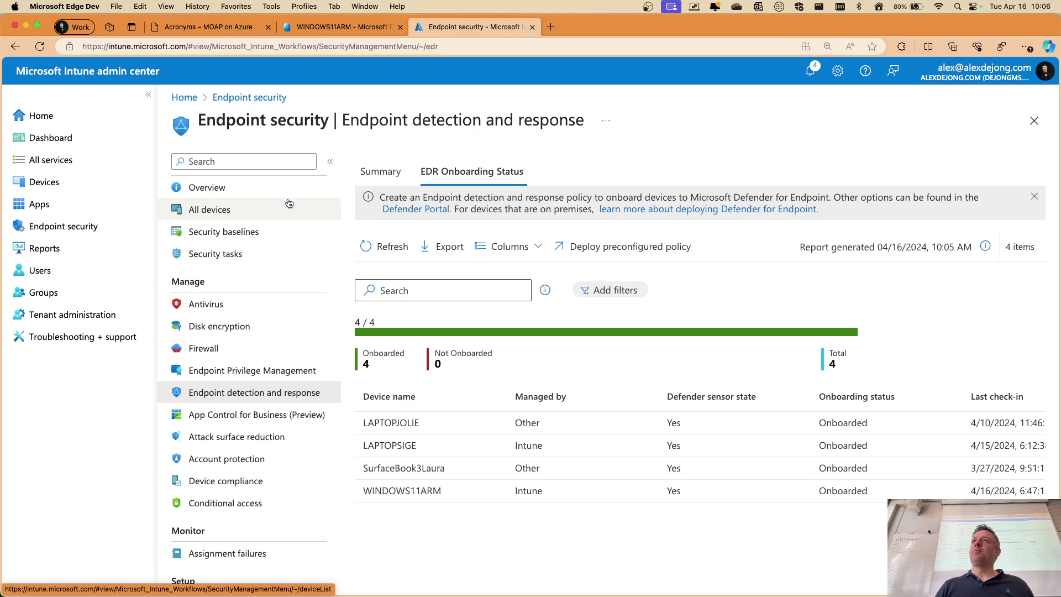
Review the Antivirus, Disk encryption and Firewall pages, then switch to the whiteboard diagram desktop
click(196, 306)
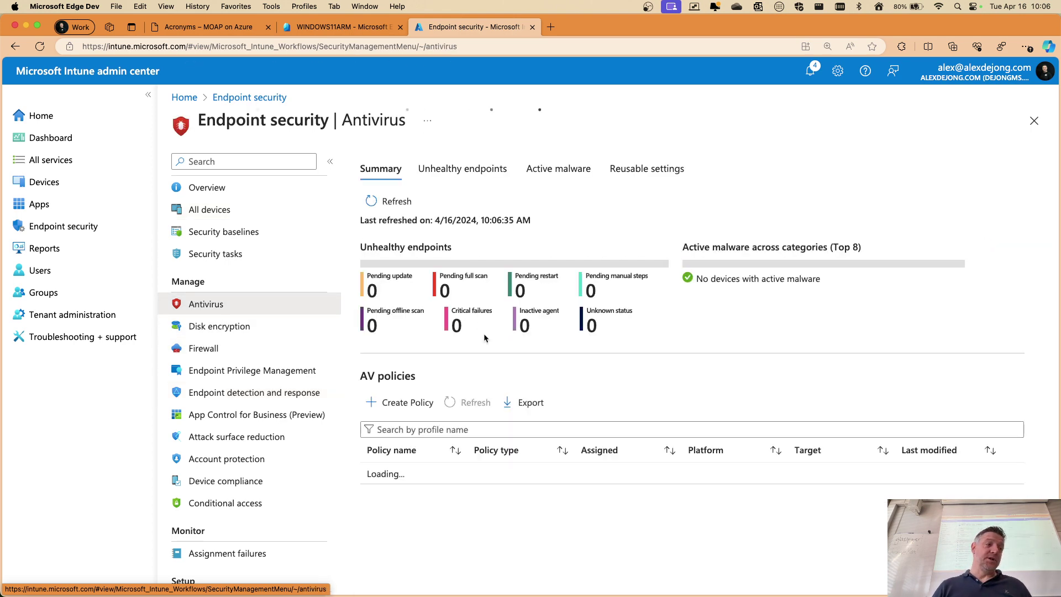
click(229, 330)
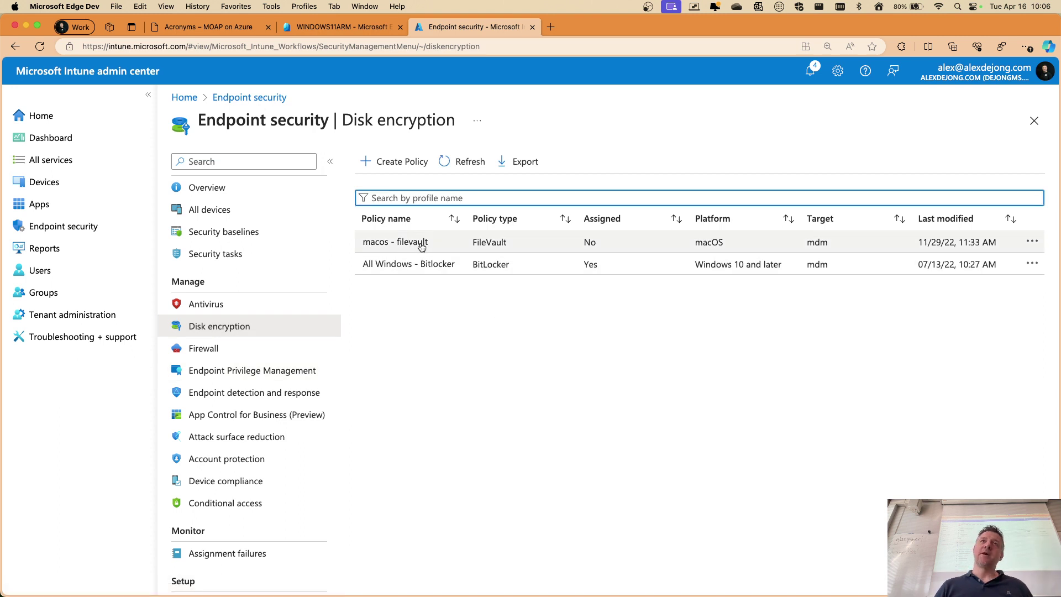
click(204, 348)
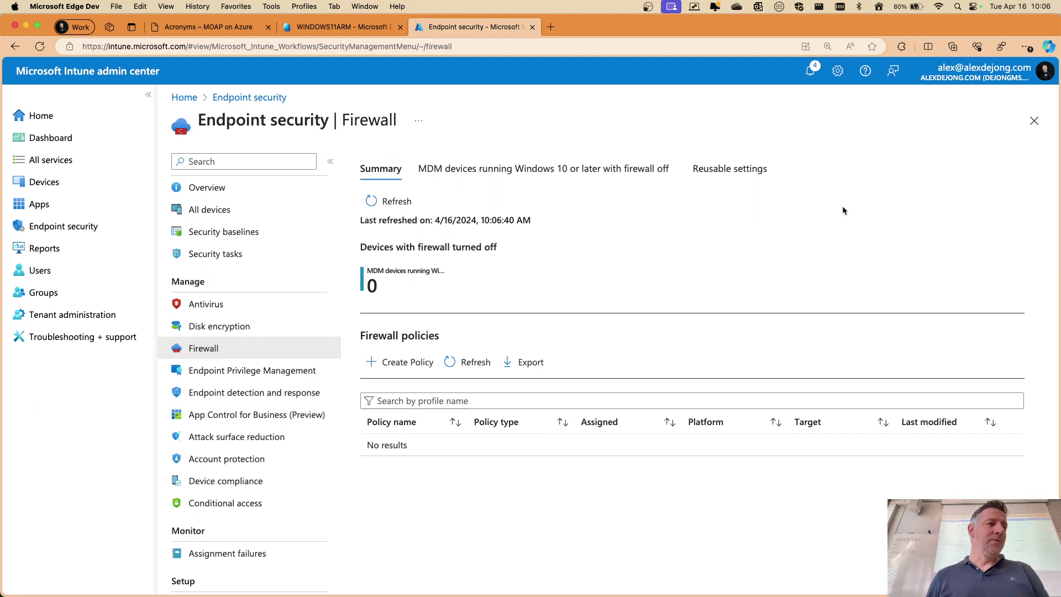
key(ctrl+Up)
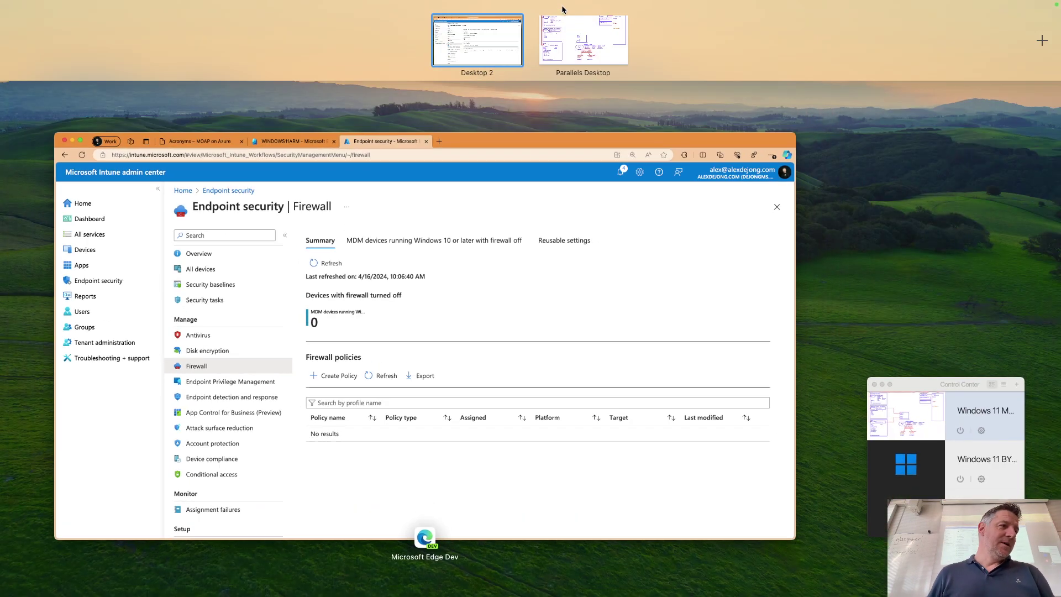
click(556, 34)
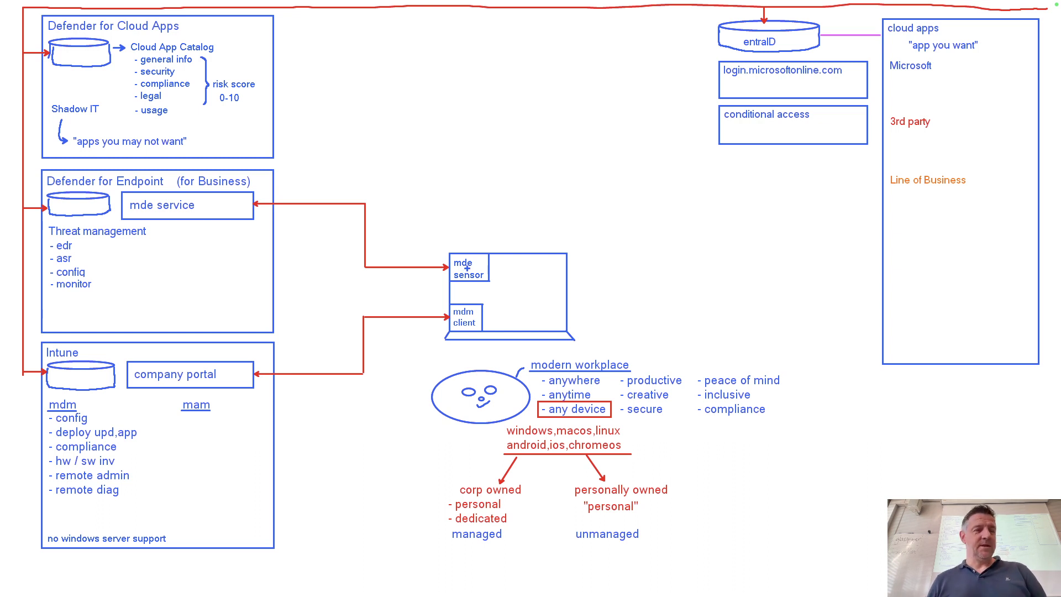
Save the ZoomIt drawing as '201 - device security.png' and exit to the desktop
key(ctrl+s)
text(2)
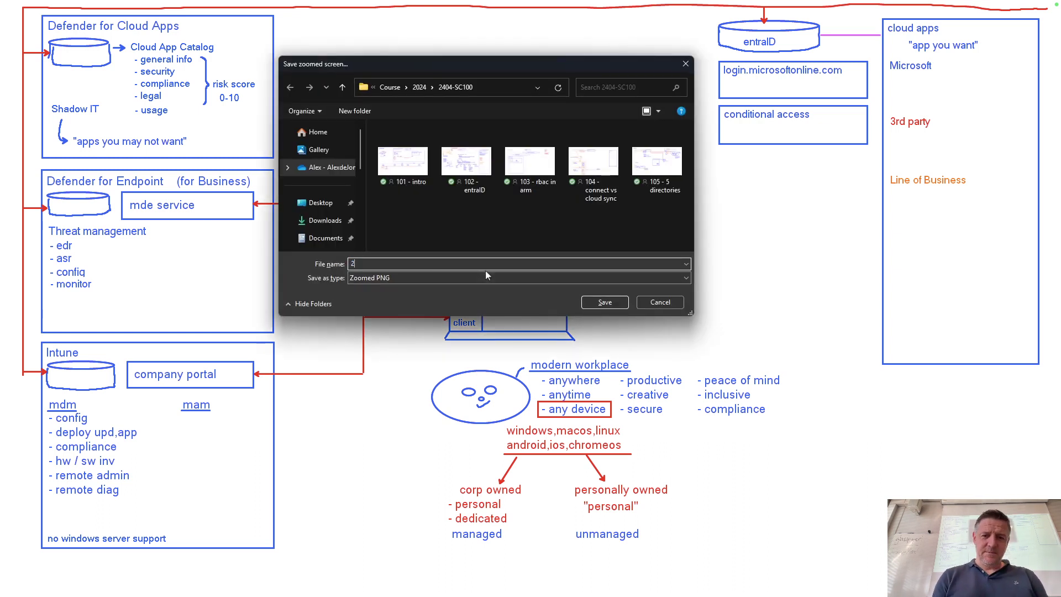
text(01 - )
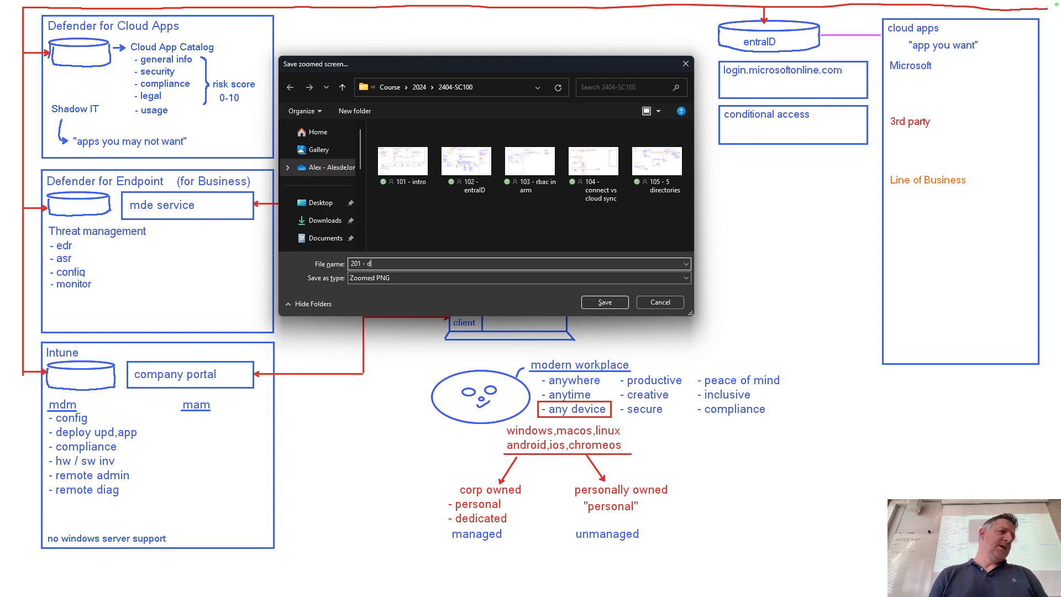
text(device security)
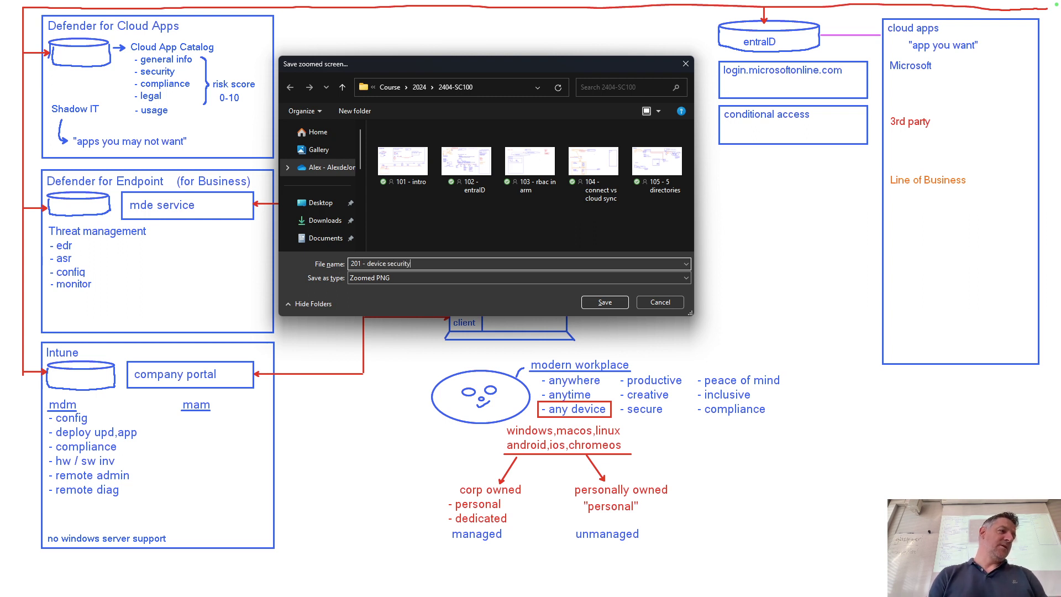
text(.png)
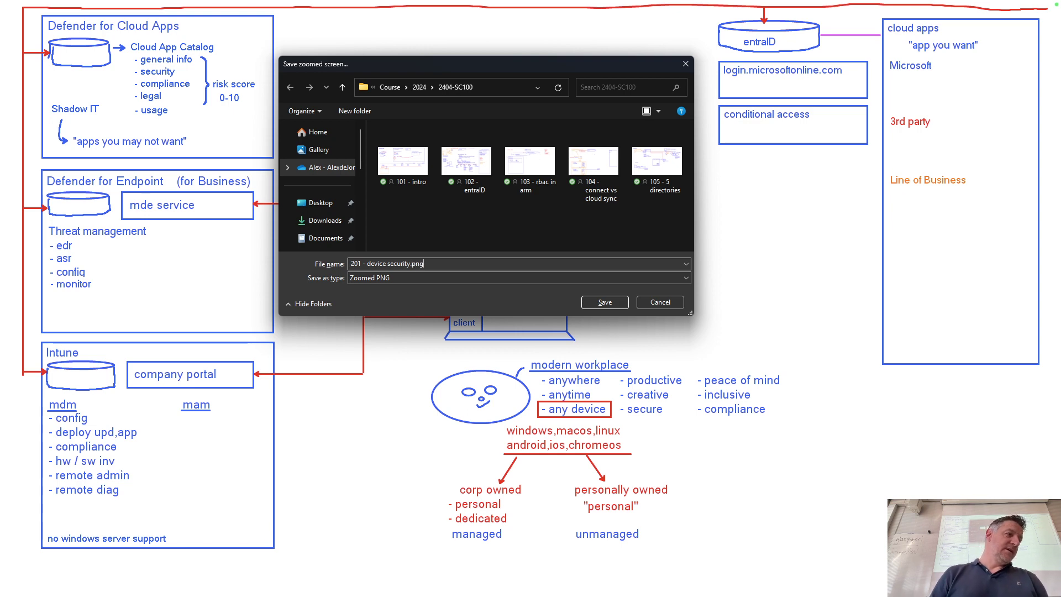
key(Return)
key(Escape)
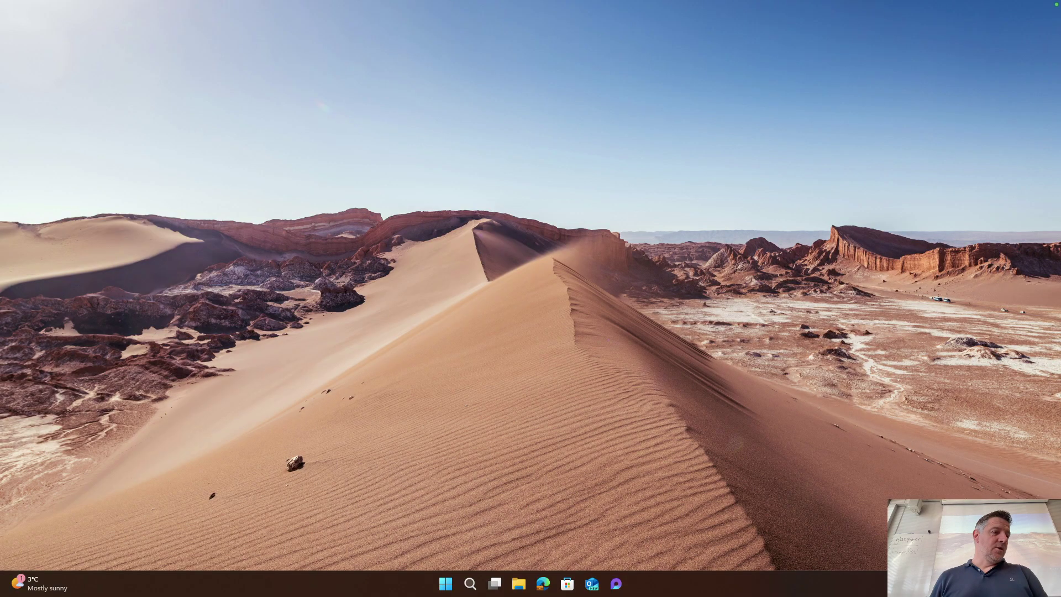
Launch Terminal (Admin), center its window and clear the console with cls
right_click(445, 586)
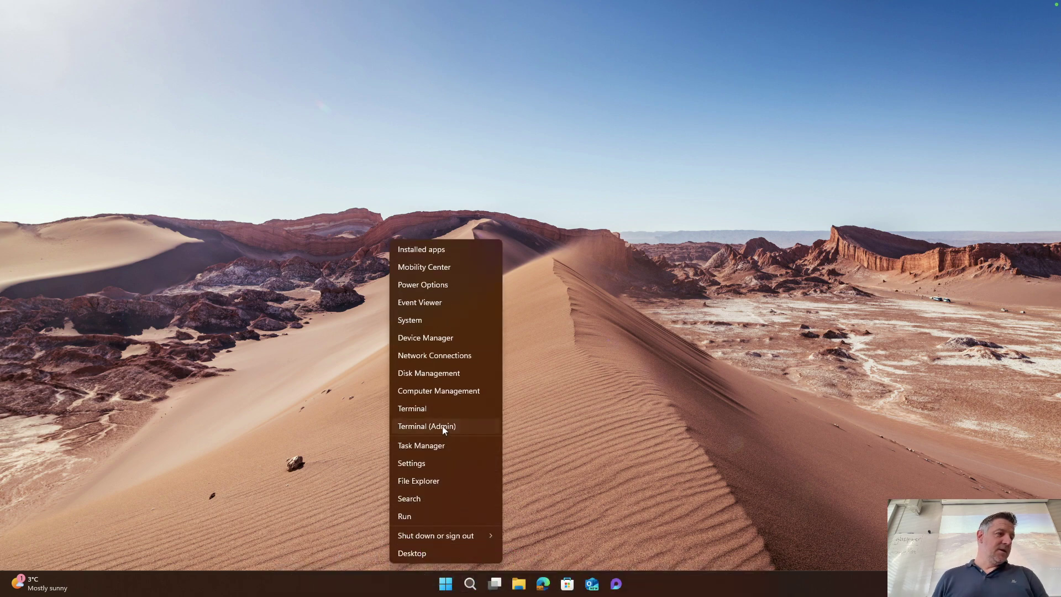
click(444, 426)
click(474, 386)
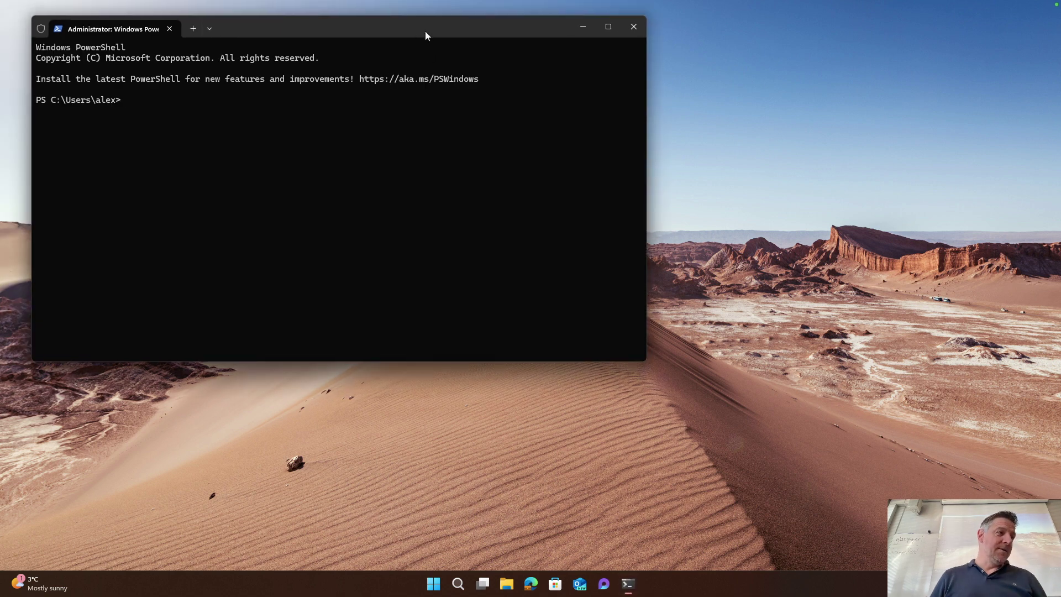
drag(425, 31, 697, 72)
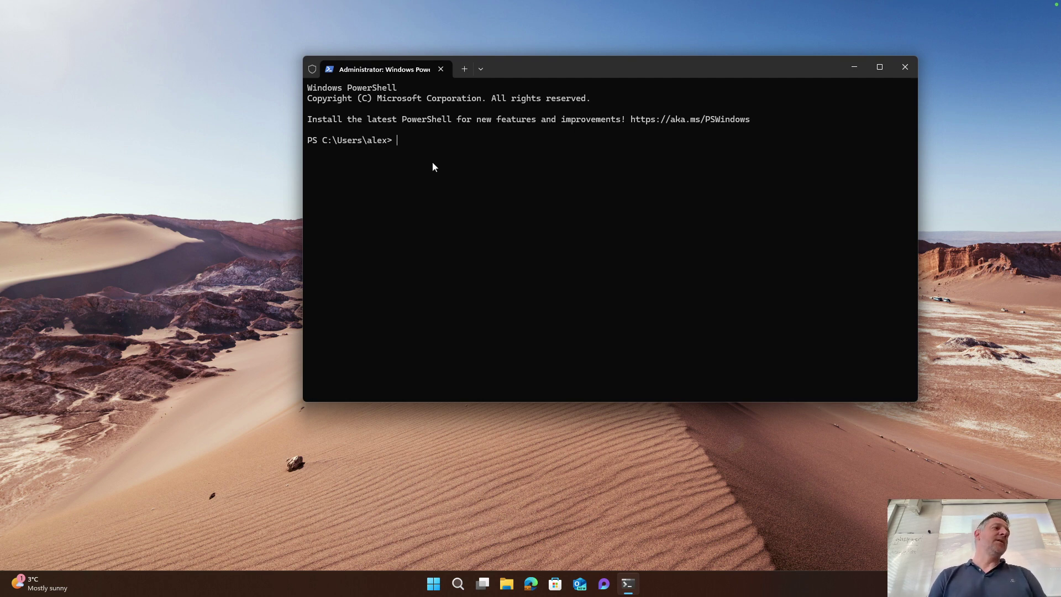
text(cls)
key(Return)
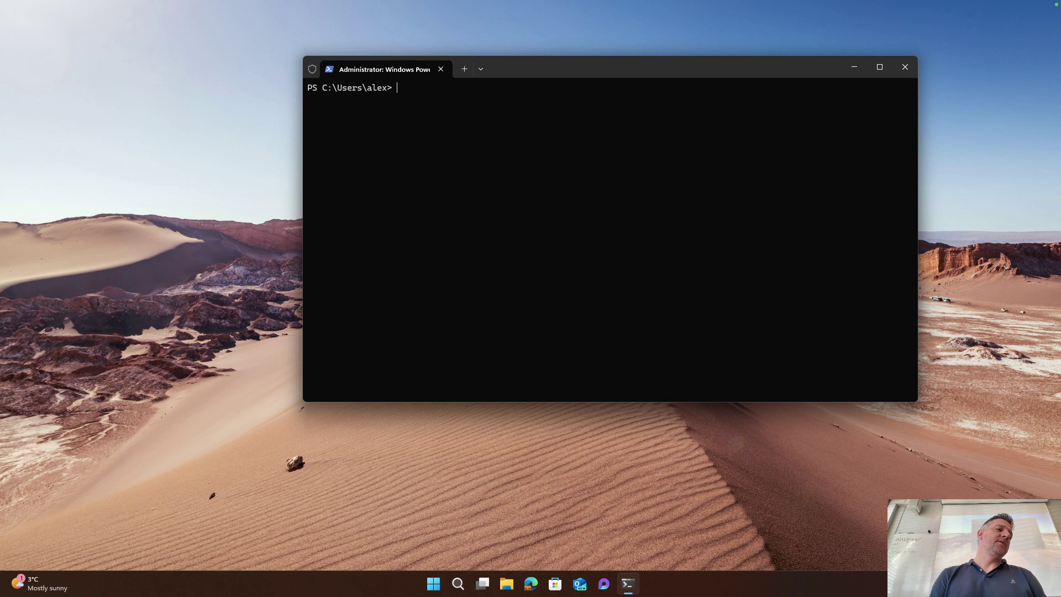
Run Get-Service *sense* to confirm the Sense service is running
text(get-servi)
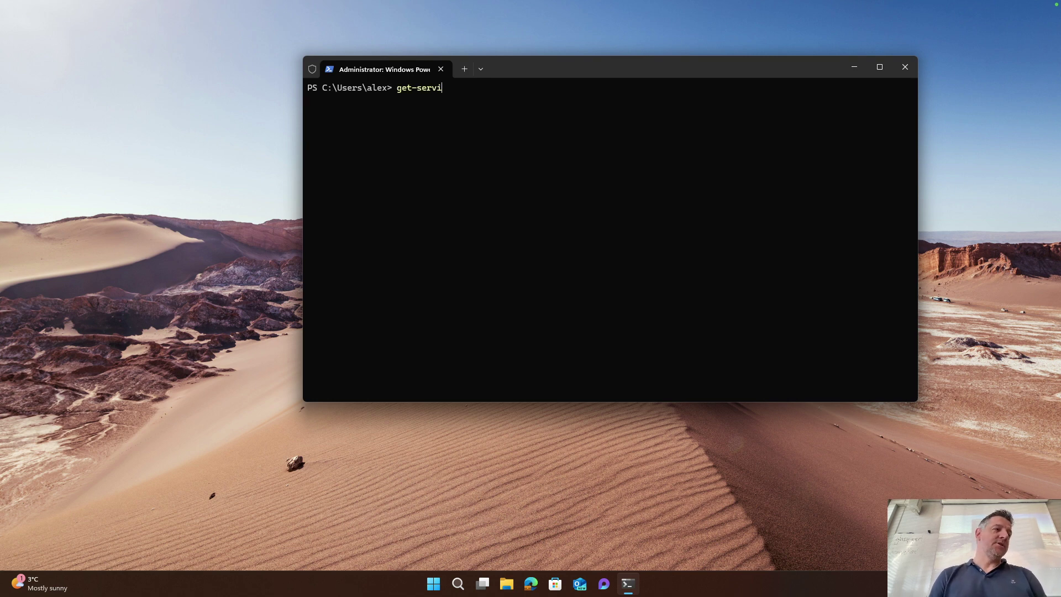
key(Tab)
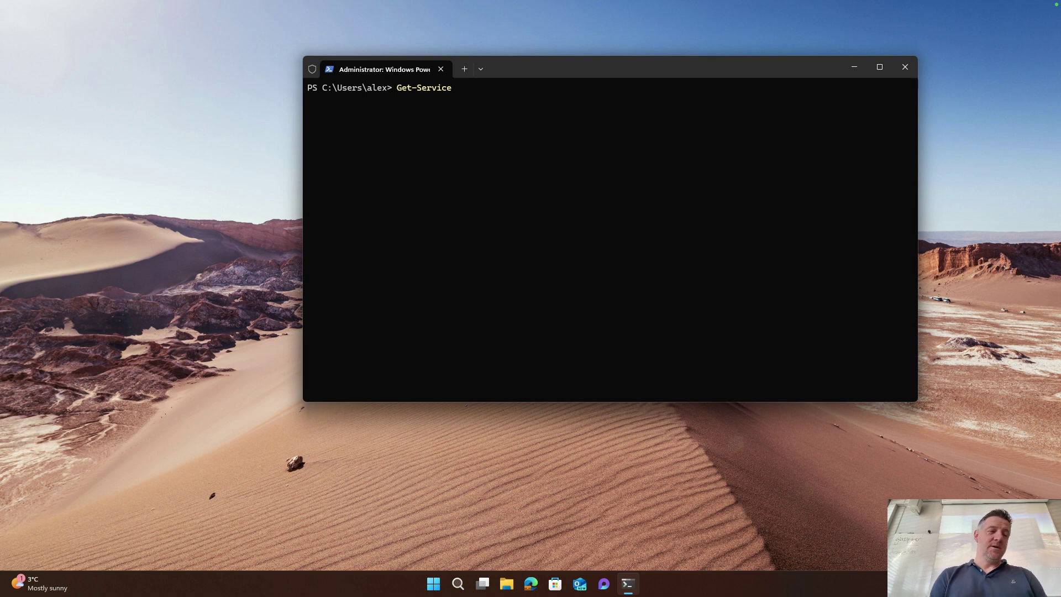
text(*sense*)
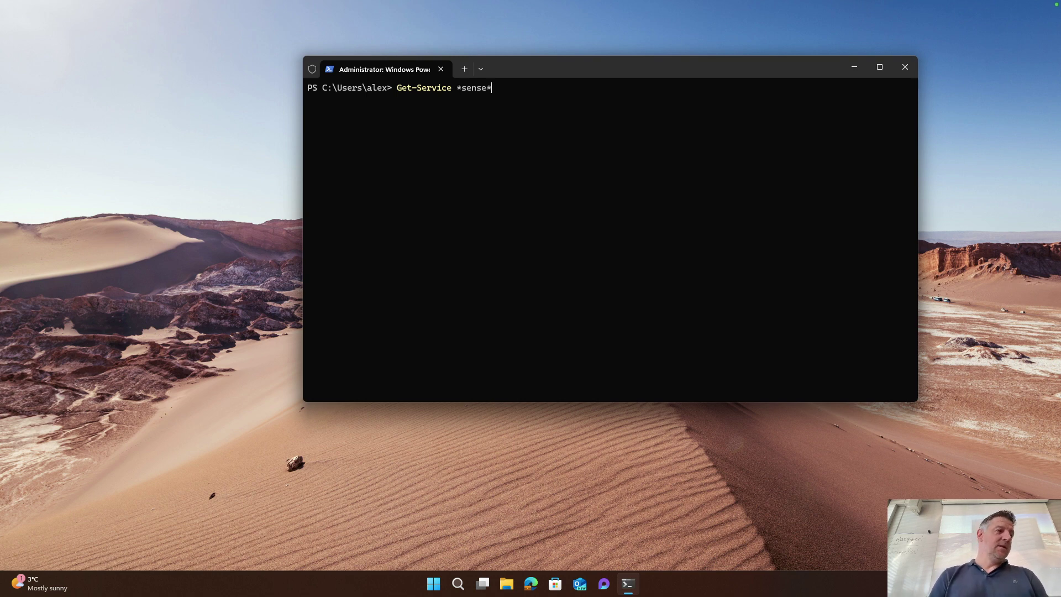
key(Return)
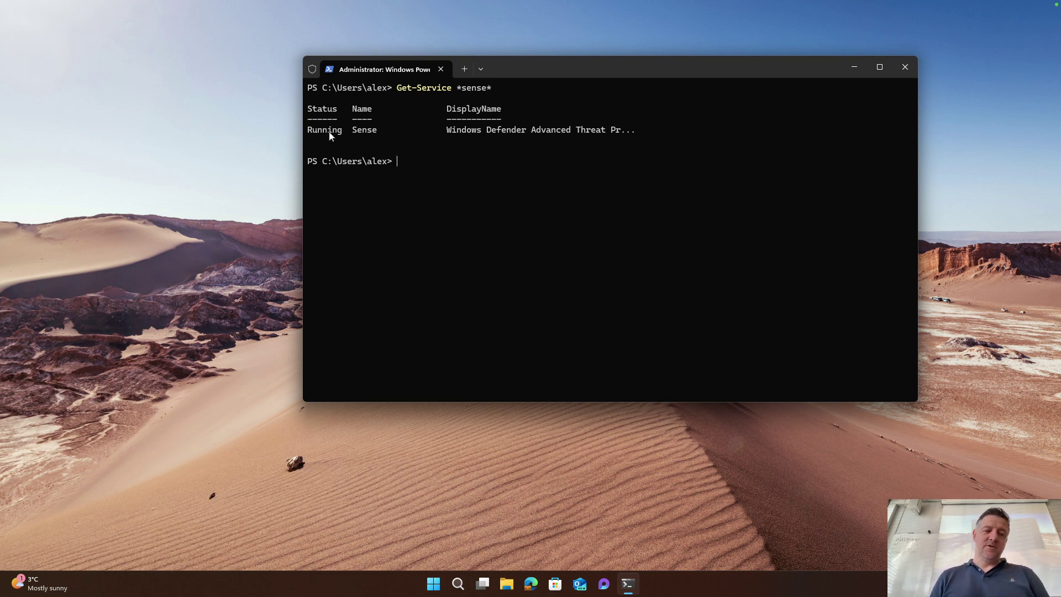
Rerun the query piped to fl for full Sense service details, then close the terminal
key(Up)
text(|fl)
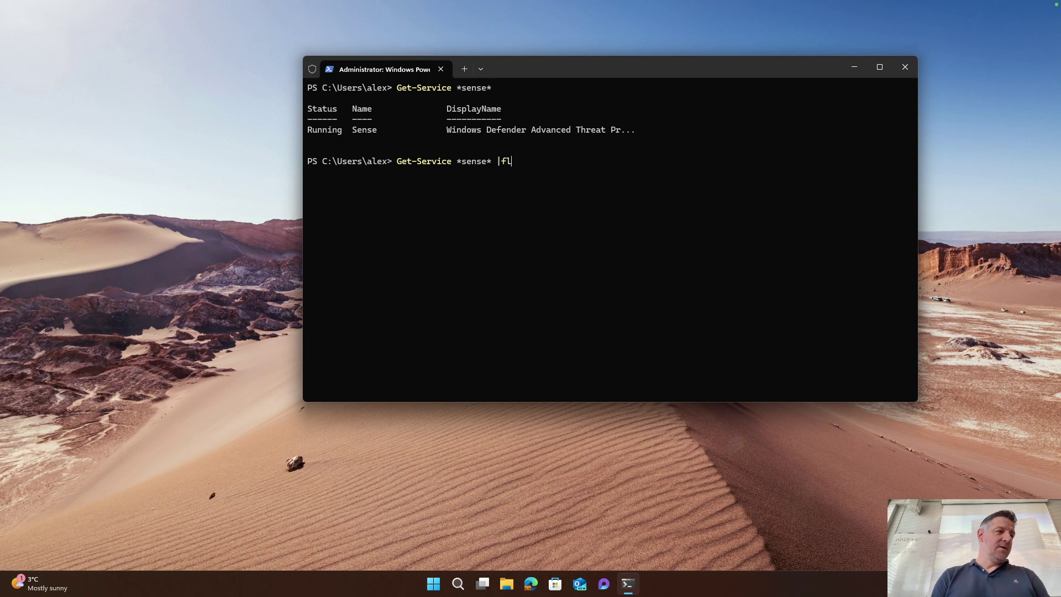
key(Return)
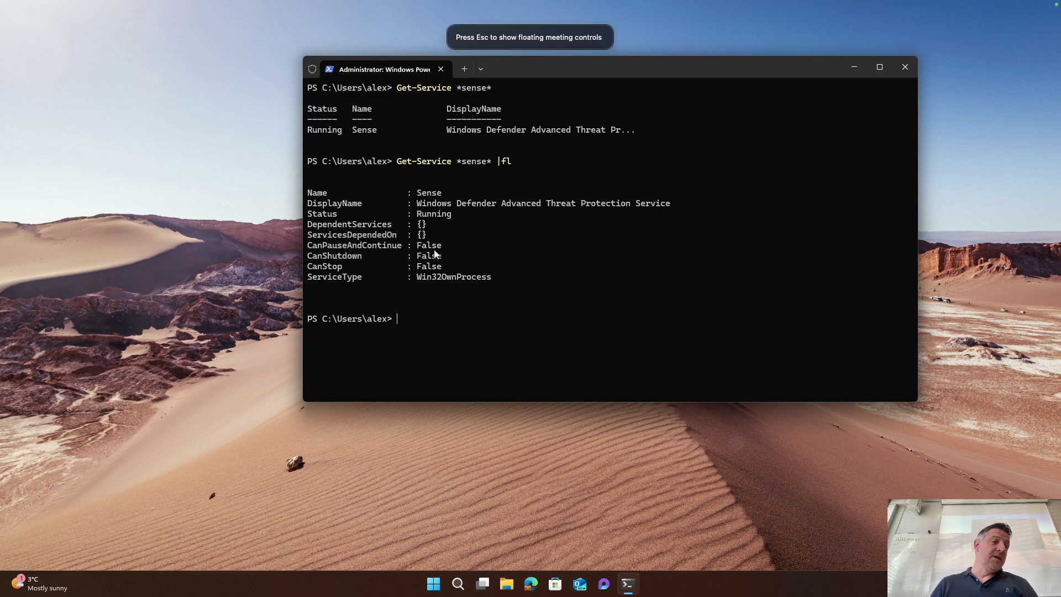
click(905, 67)
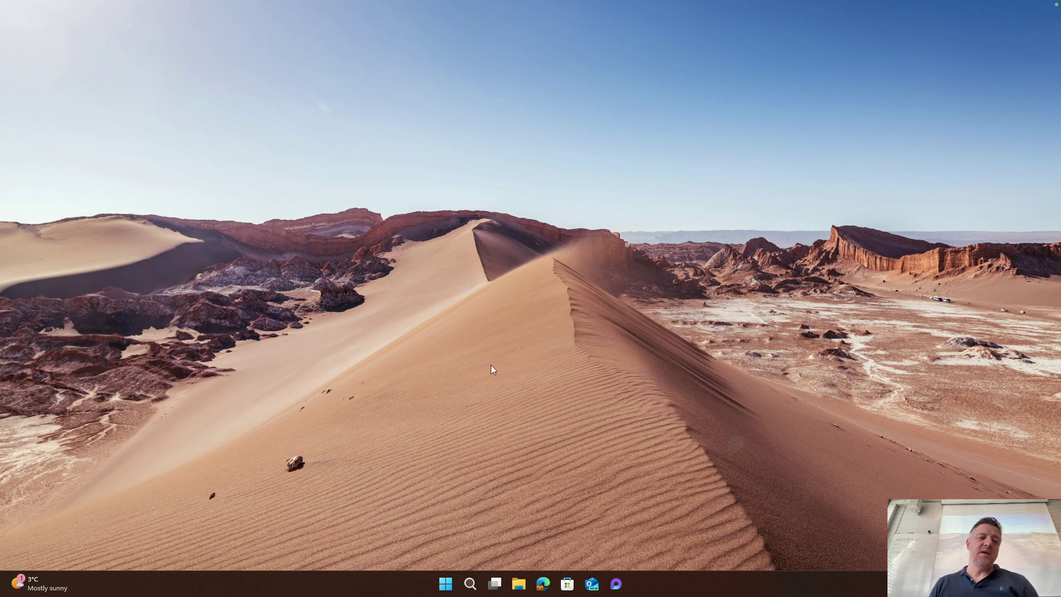
Leave the VM and load defender.microsoft.com in a new Edge tab
key(ctrl+Up)
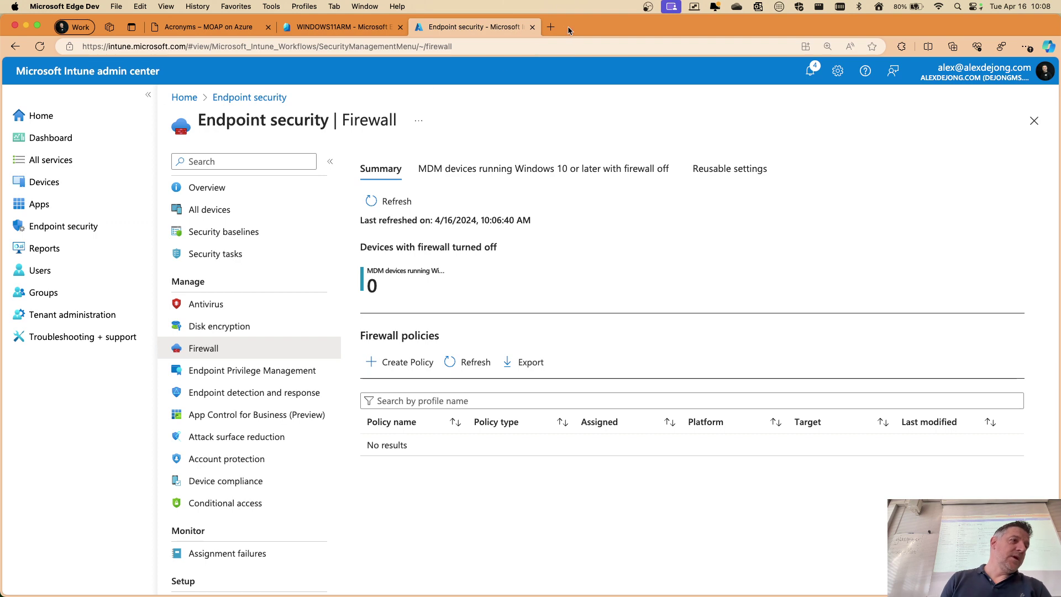
click(550, 27)
text(d)
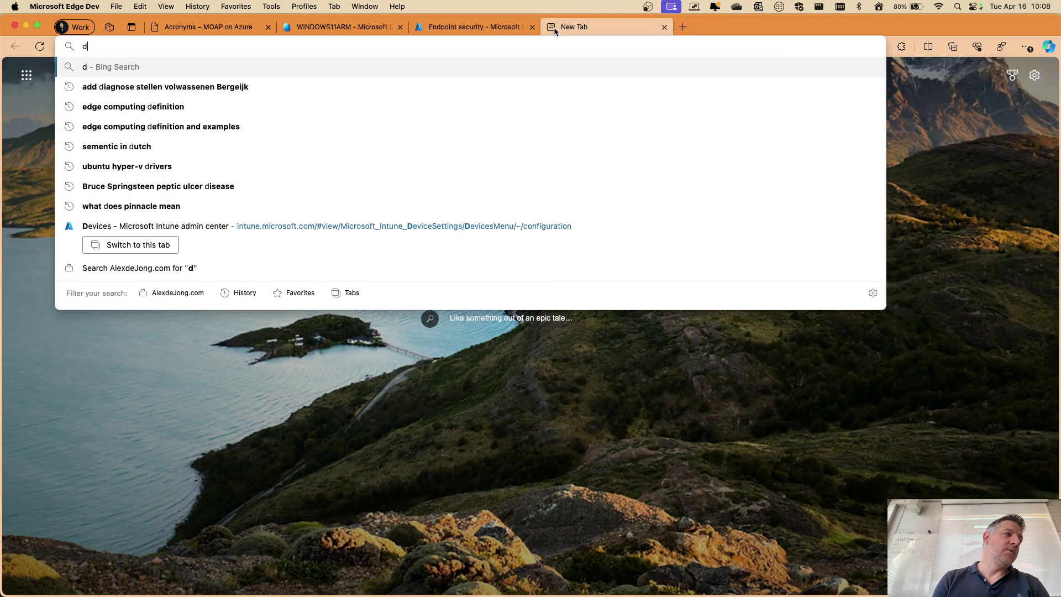
text(efender.micr)
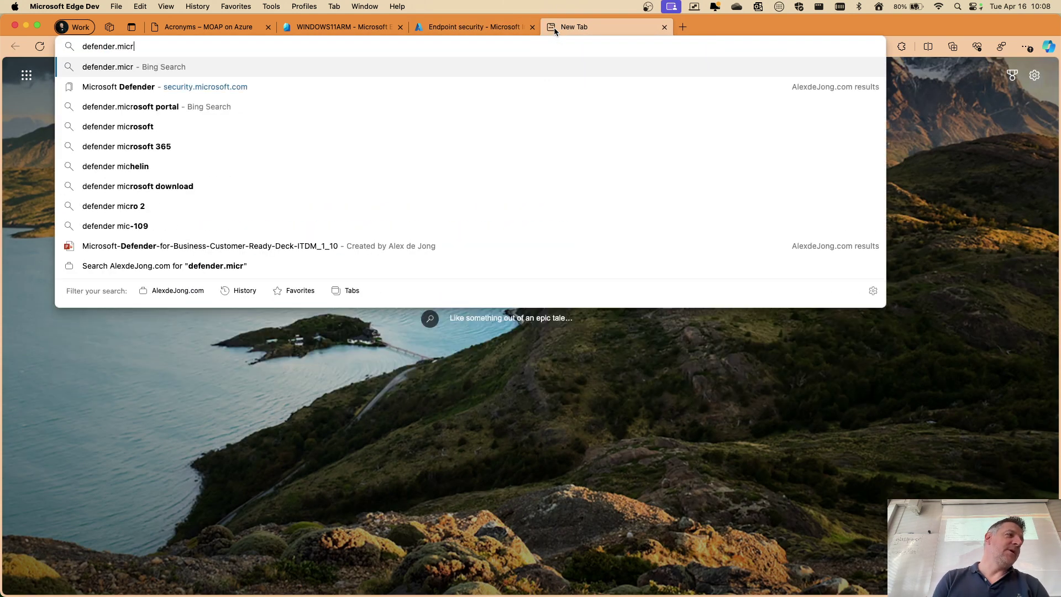
text(osoft.com)
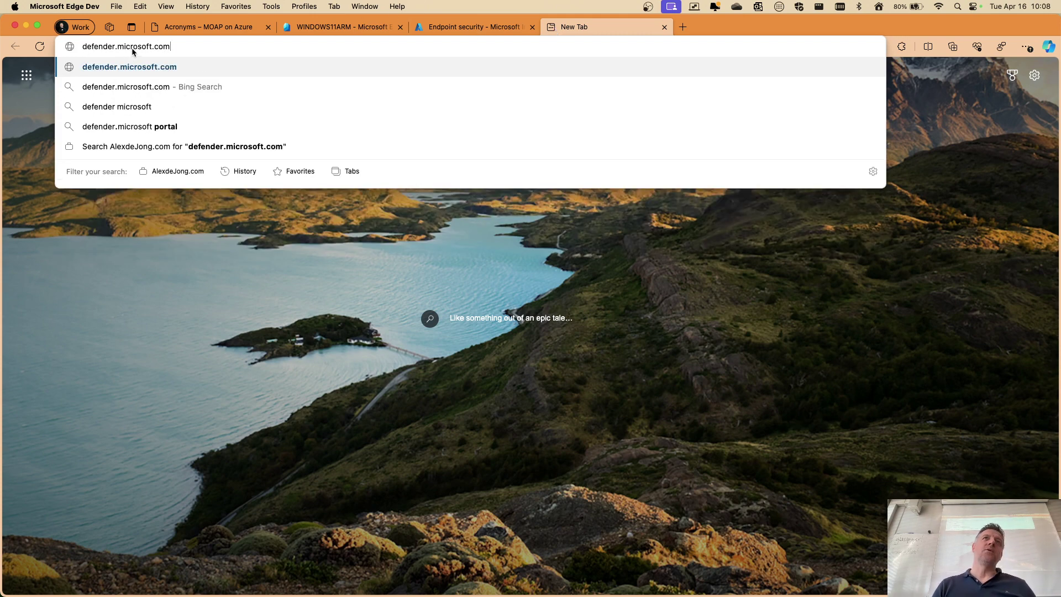
key(Return)
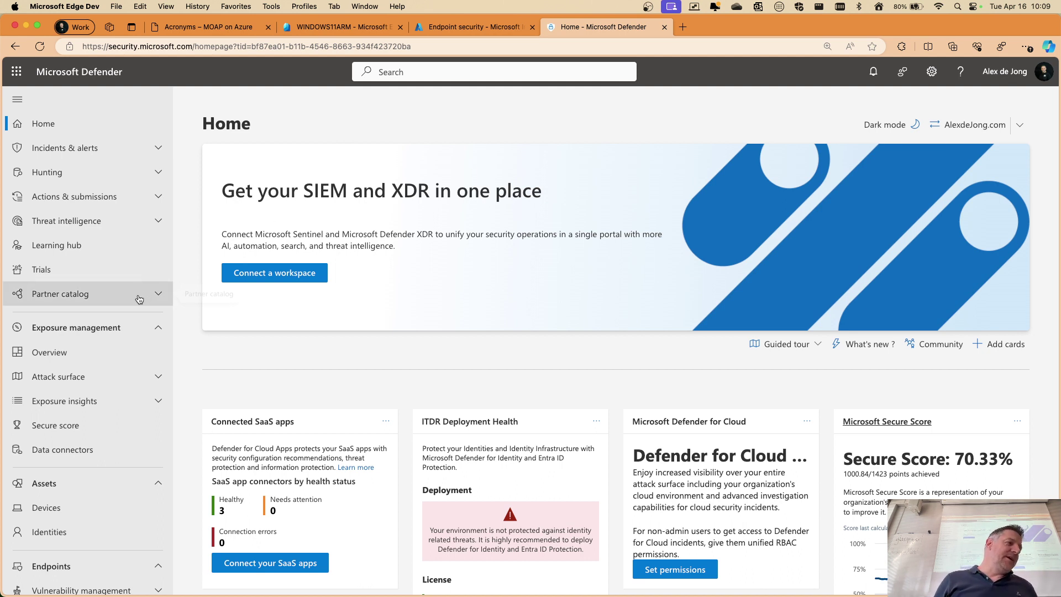
Collapse the Exposure management, Assets, Endpoints, Identities, Email & collaboration and Cloud apps sections
click(161, 328)
click(158, 362)
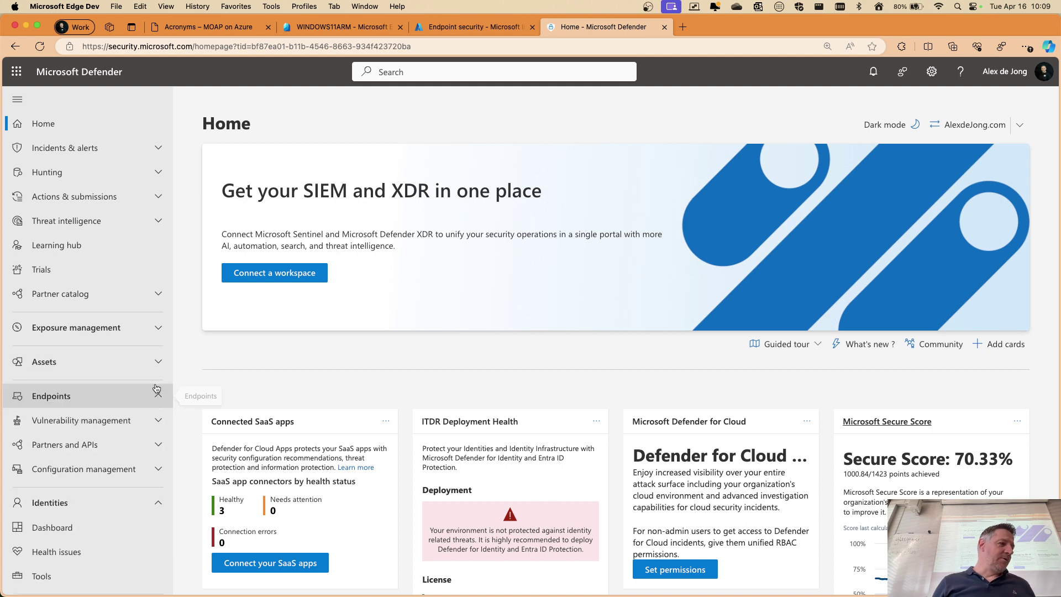
click(157, 396)
scroll(147, 363, down, 1)
click(159, 346)
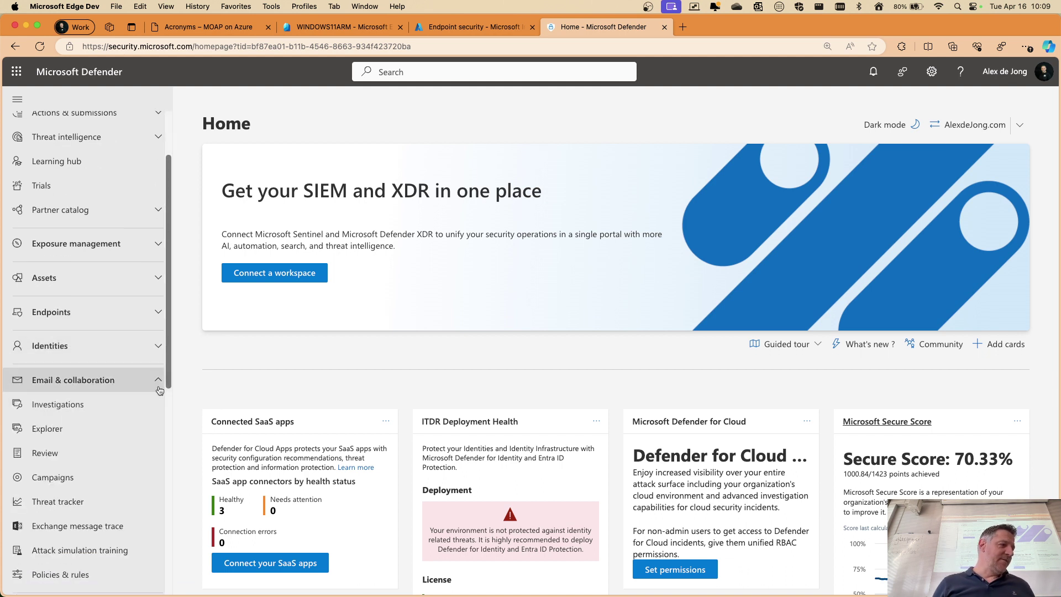
click(158, 379)
scroll(153, 346, down, 3)
click(158, 328)
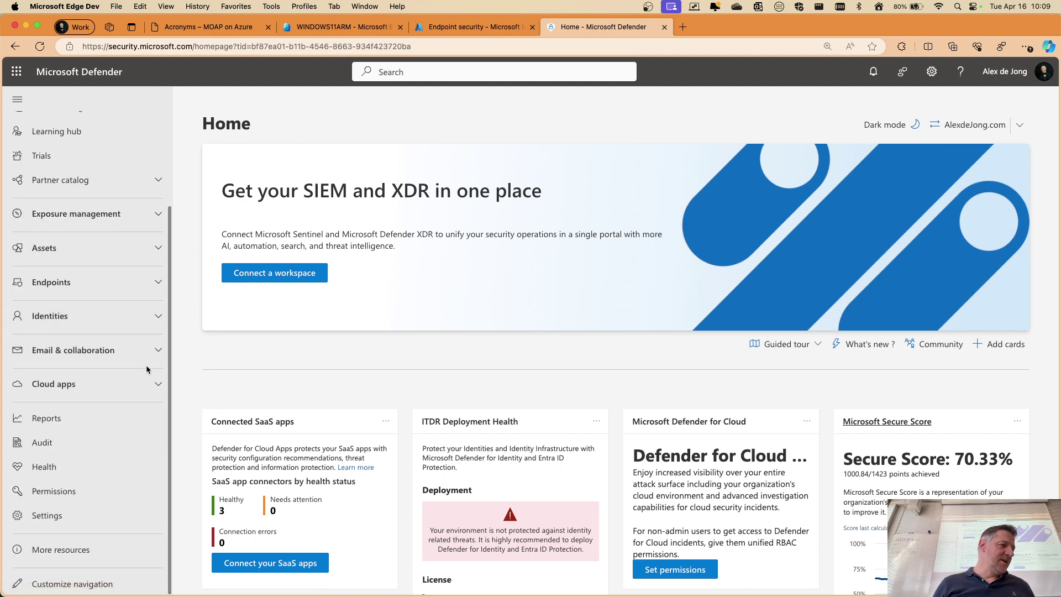
click(150, 387)
click(124, 326)
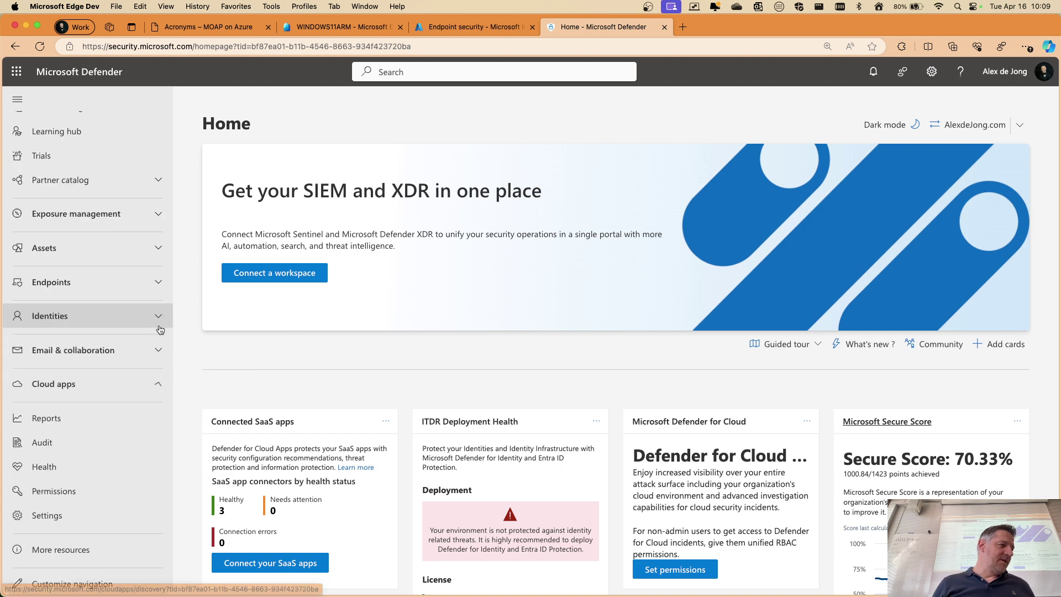
Expand Endpoints > Vulnerability management and open its Dashboard
scroll(105, 403, up, 3)
scroll(100, 408, down, 3)
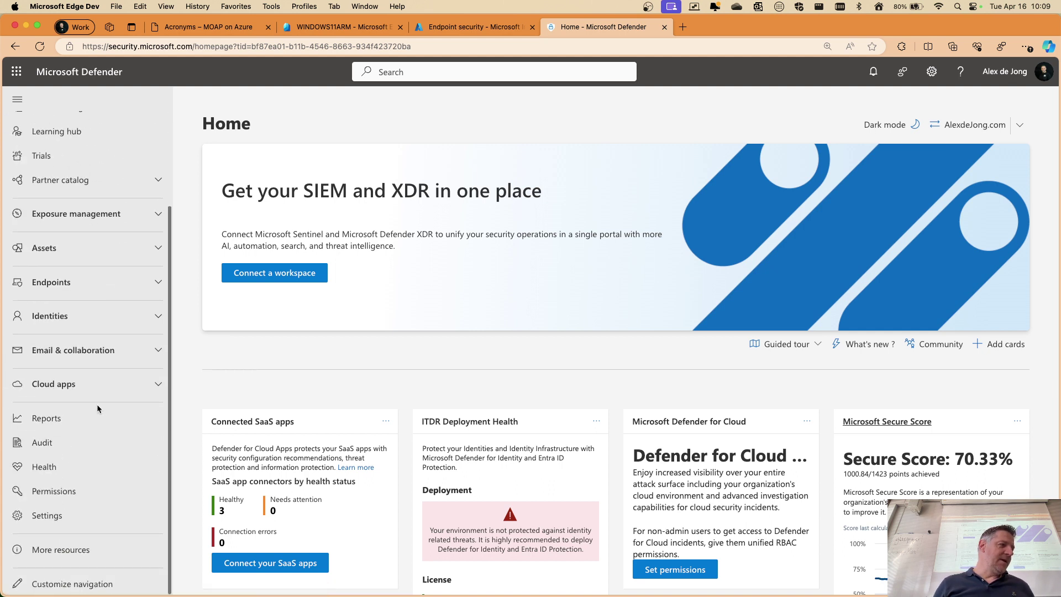
scroll(128, 337, up, 5)
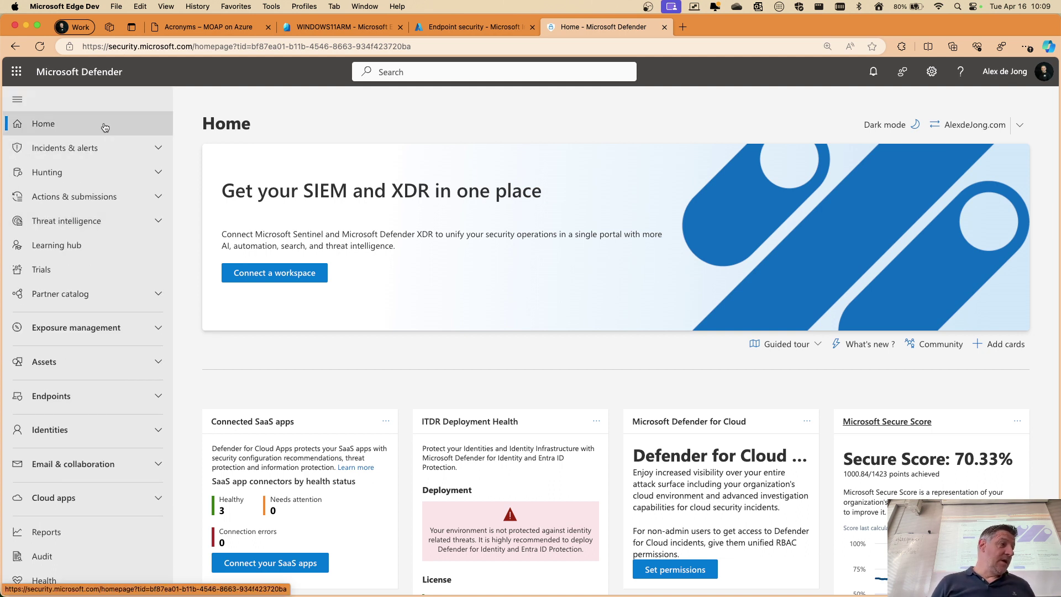
scroll(89, 124, down, 1)
scroll(61, 231, up, 1)
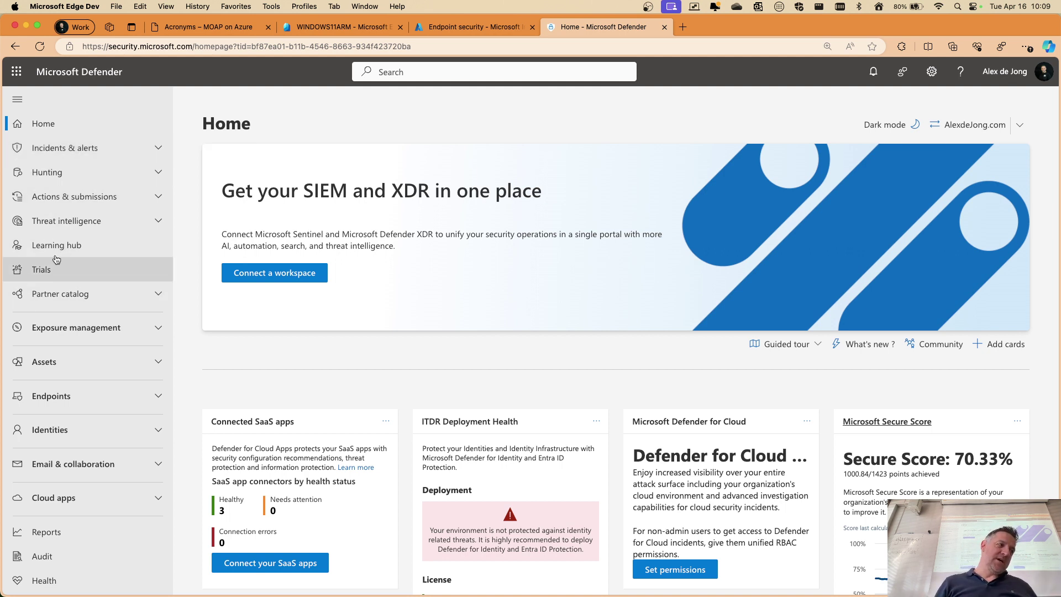
scroll(94, 165, down, 2)
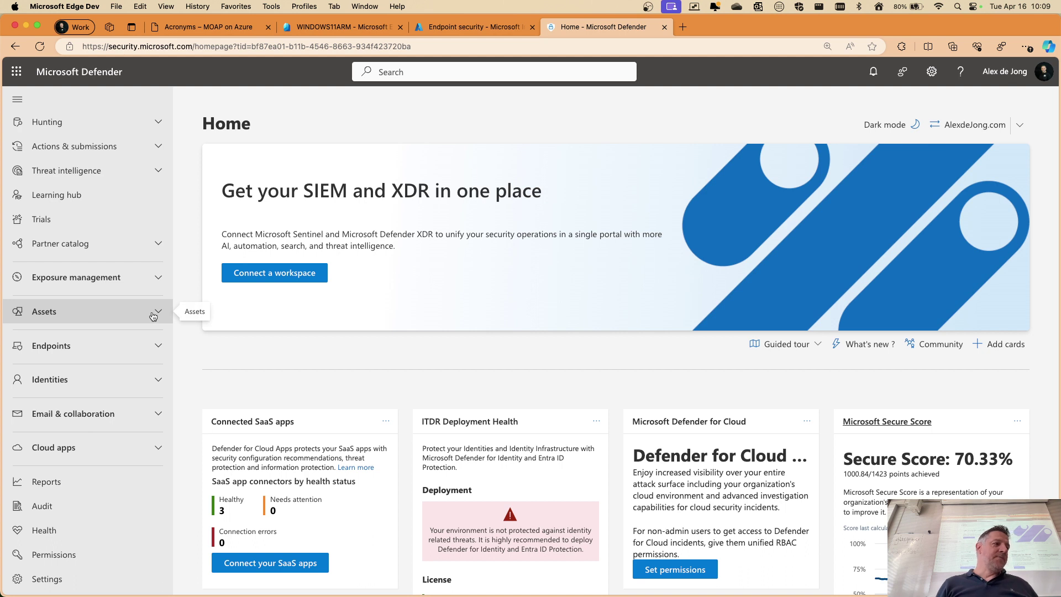
click(150, 343)
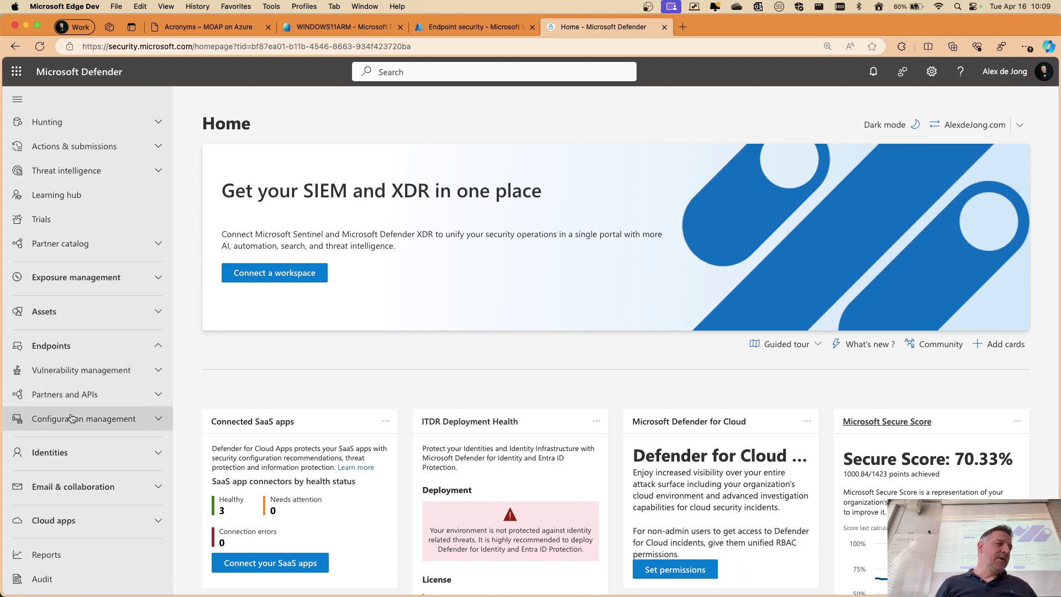
click(158, 371)
click(61, 390)
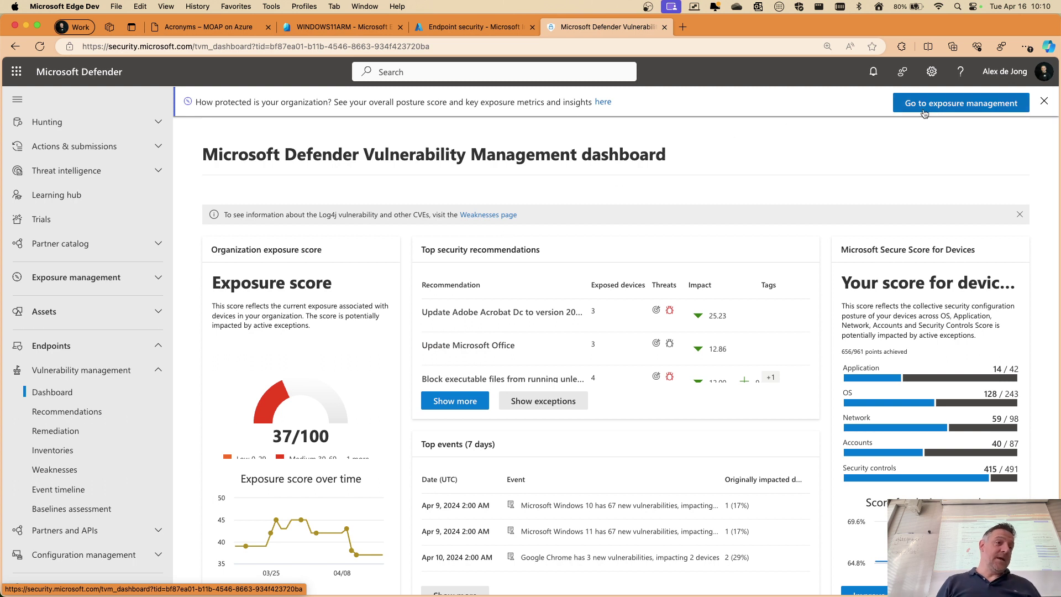
Dismiss the 'How protected is your organization?' banner and scroll through the dashboard
click(1045, 103)
scroll(533, 177, down, 1)
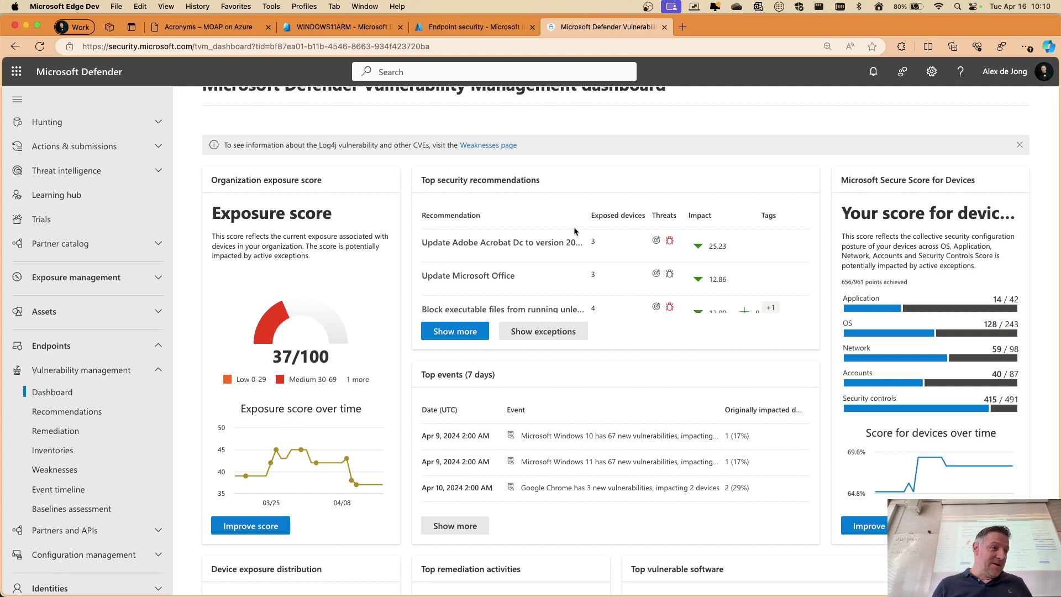
scroll(574, 226, up, 1)
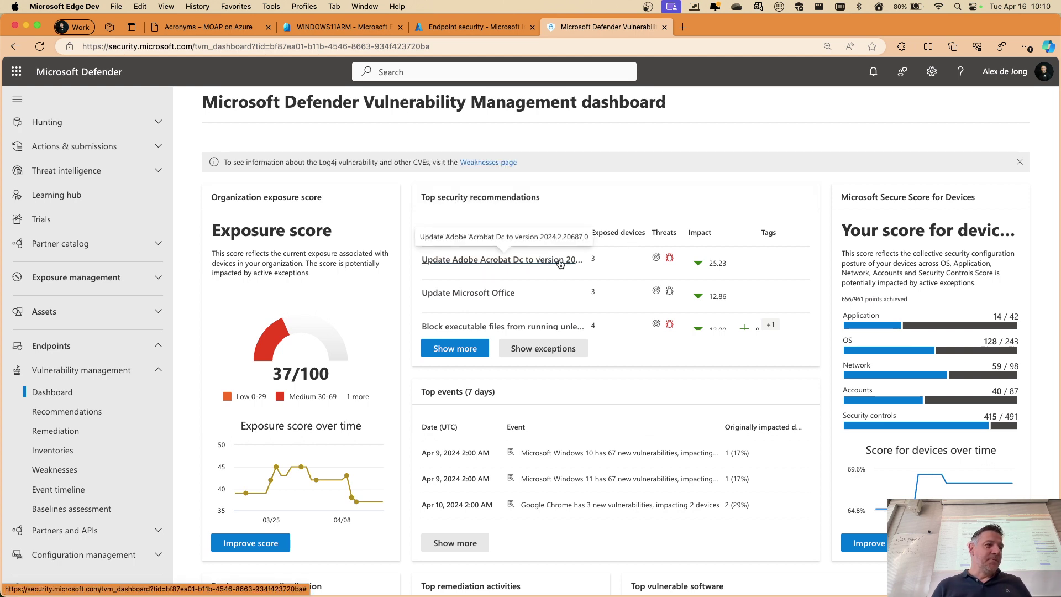
scroll(573, 264, up, 5)
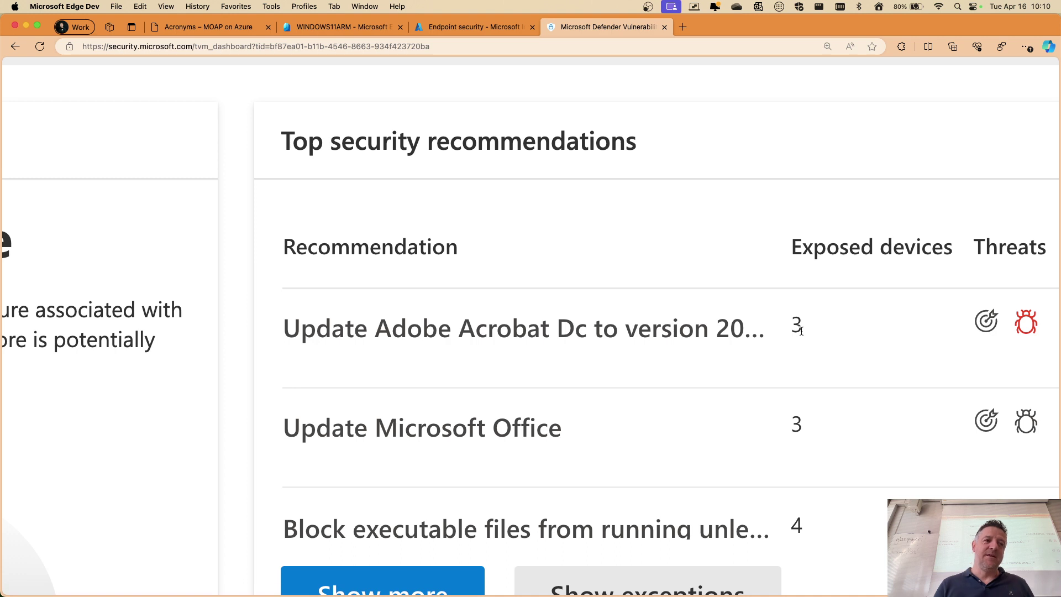
Inspect threat and breach insights for the Adobe Acrobat DC and Microsoft Office recommendations
scroll(802, 330, right, 3)
mouse_move(933, 332)
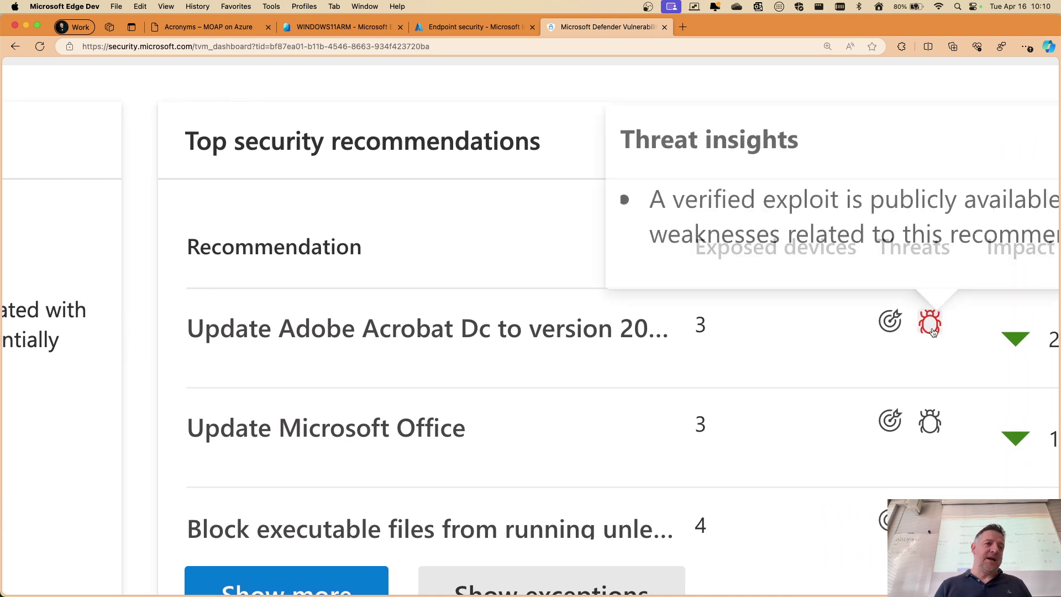
scroll(933, 330, right, 6)
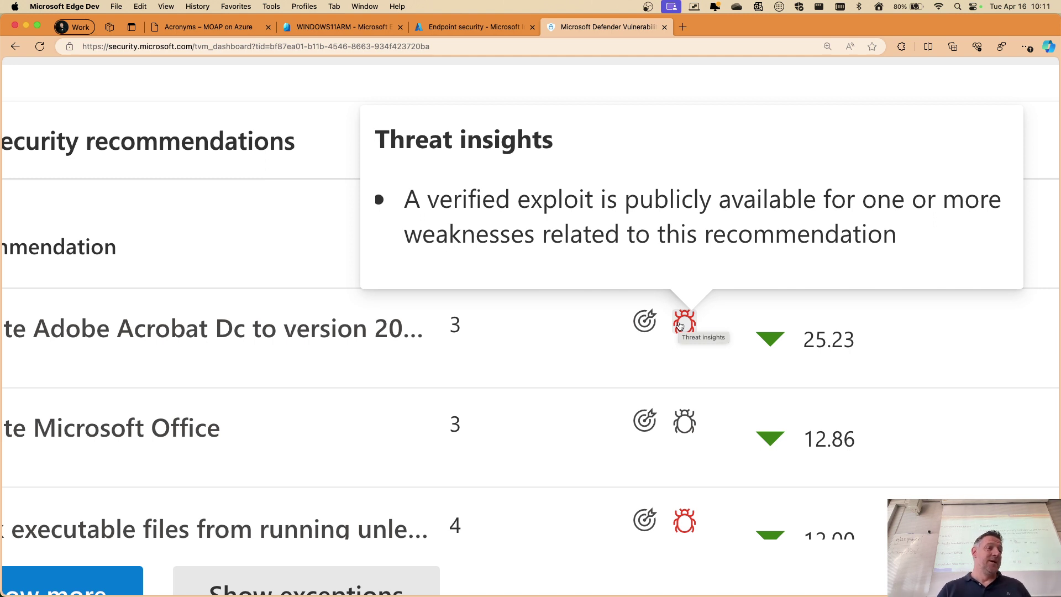
scroll(567, 381, left, 5)
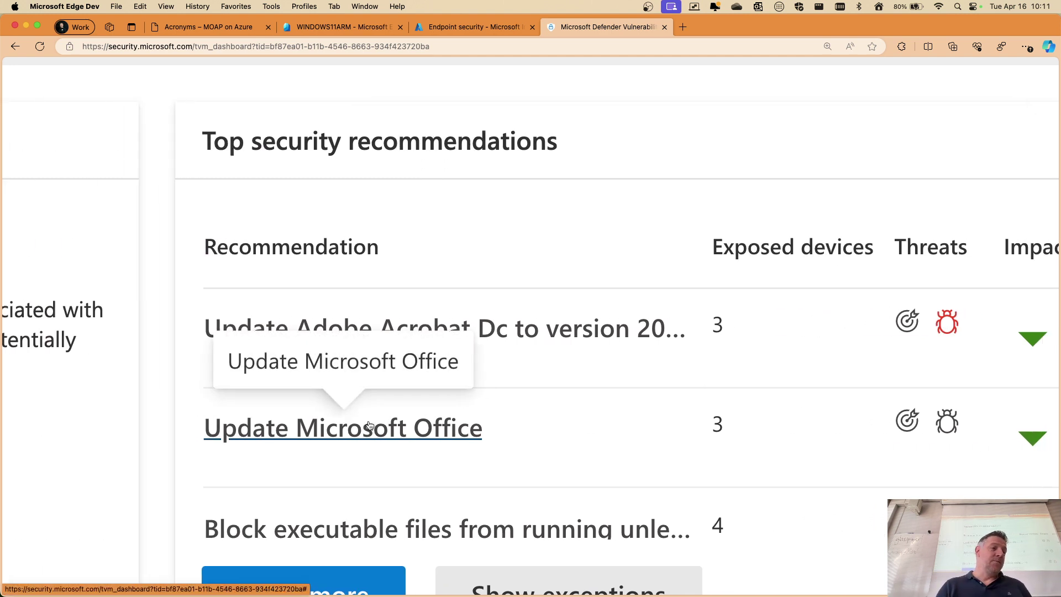
scroll(370, 425, right, 5)
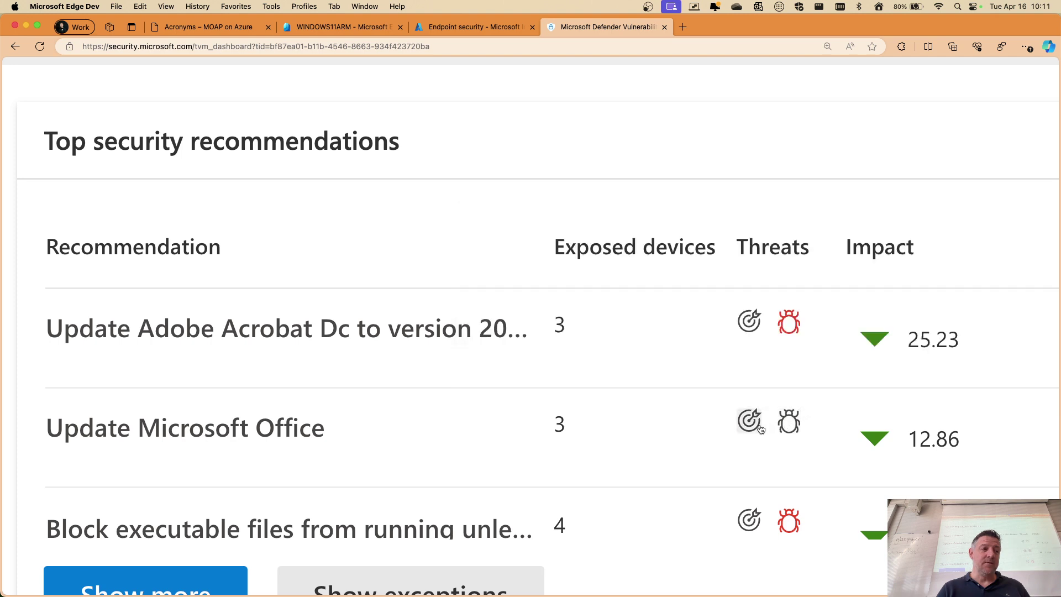
mouse_move(748, 424)
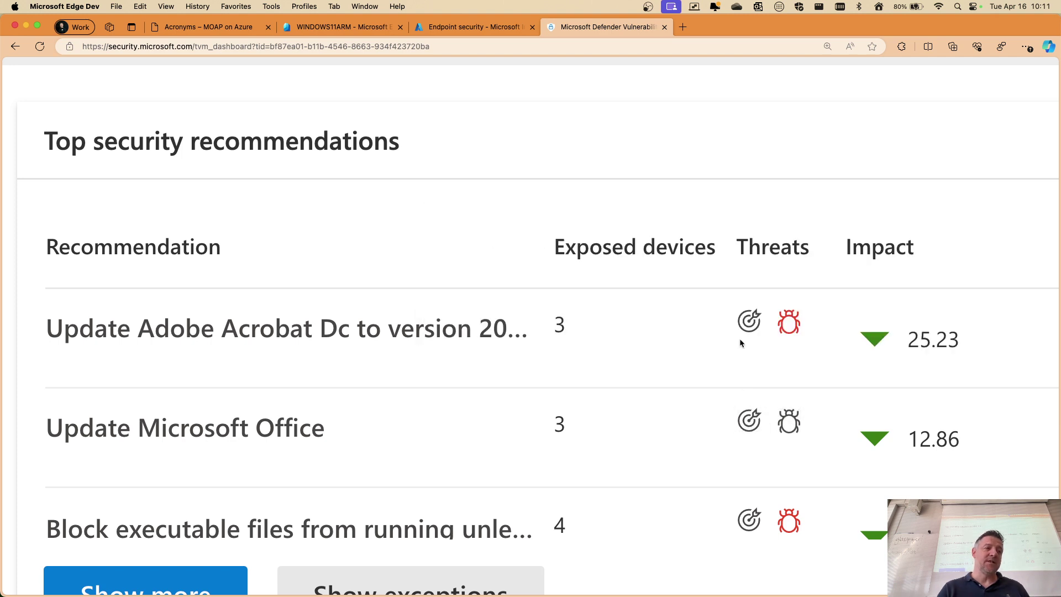
mouse_move(751, 320)
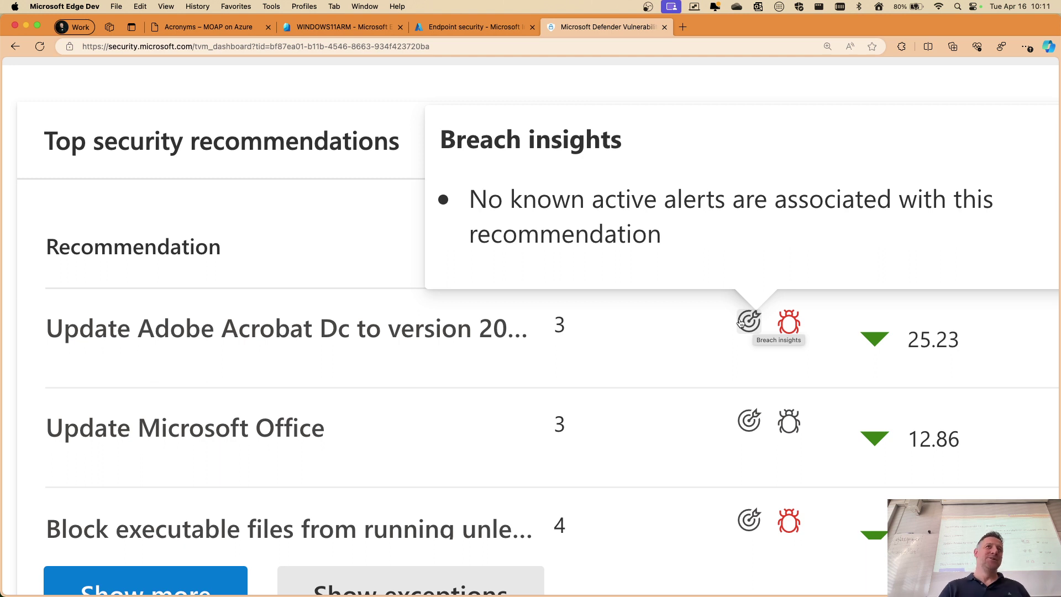
scroll(742, 323, right, 1)
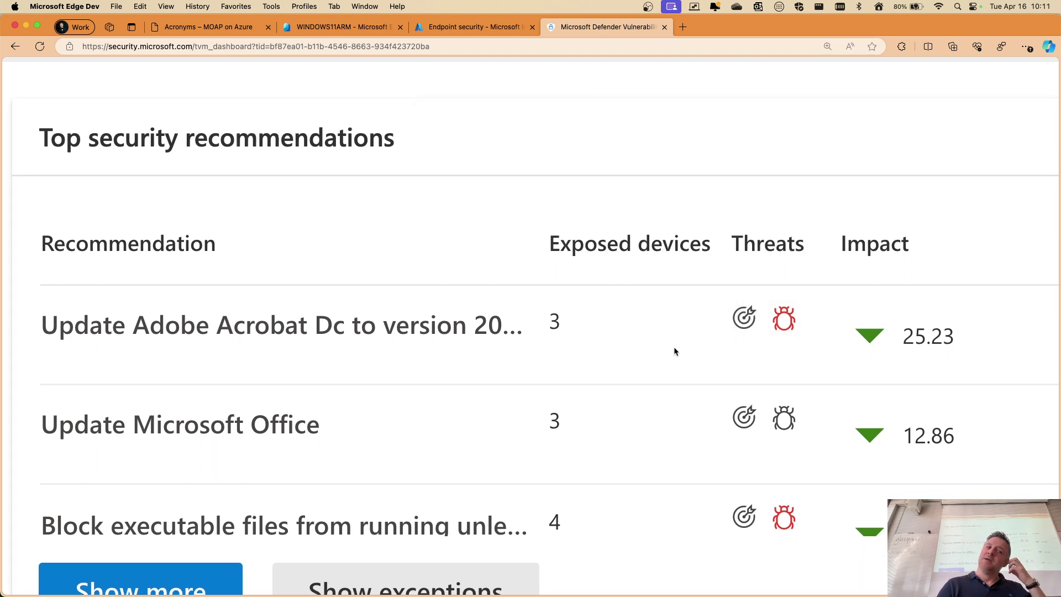
scroll(676, 348, down, 5)
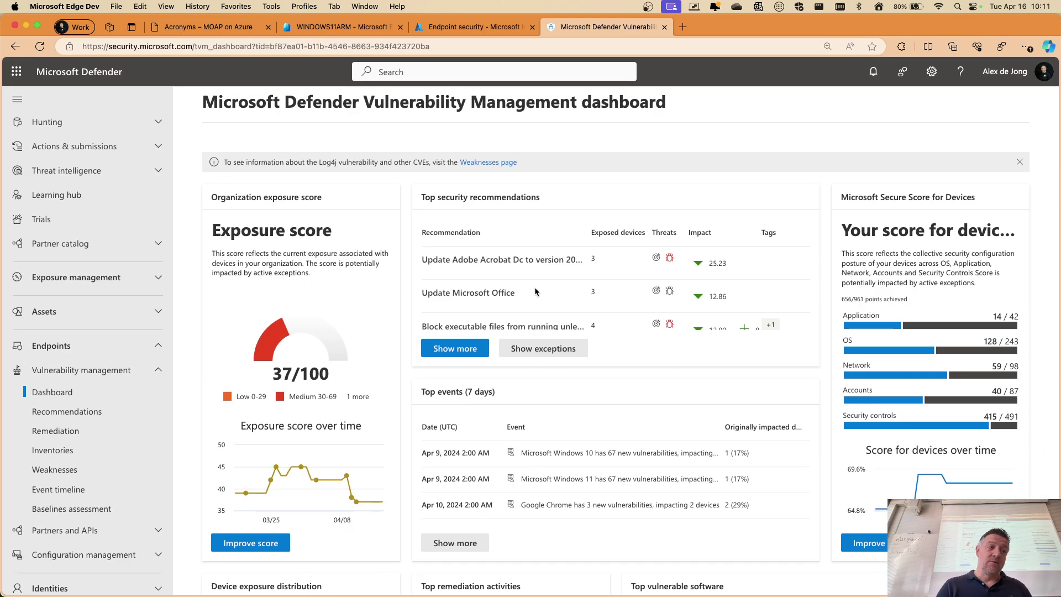
scroll(602, 294, down, 2)
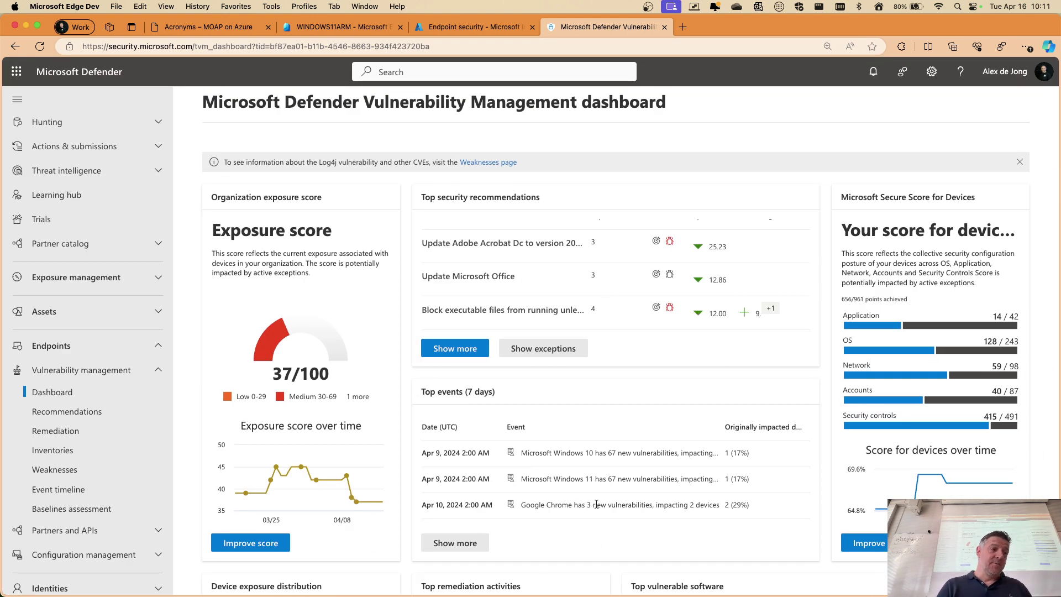
scroll(596, 423, down, 1)
scroll(563, 477, up, 5)
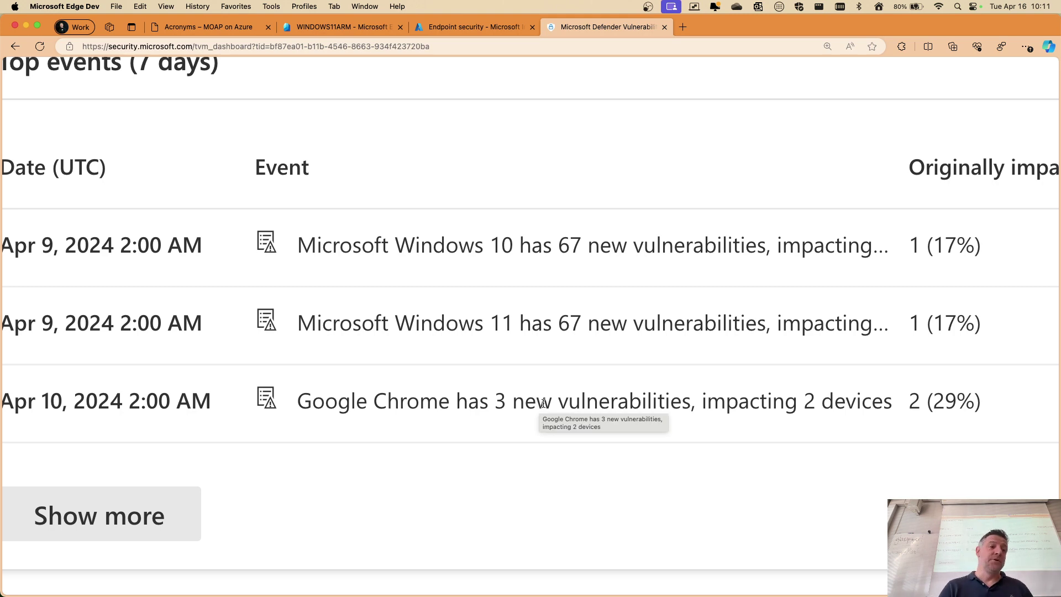
scroll(544, 402, down, 5)
scroll(578, 398, down, 2)
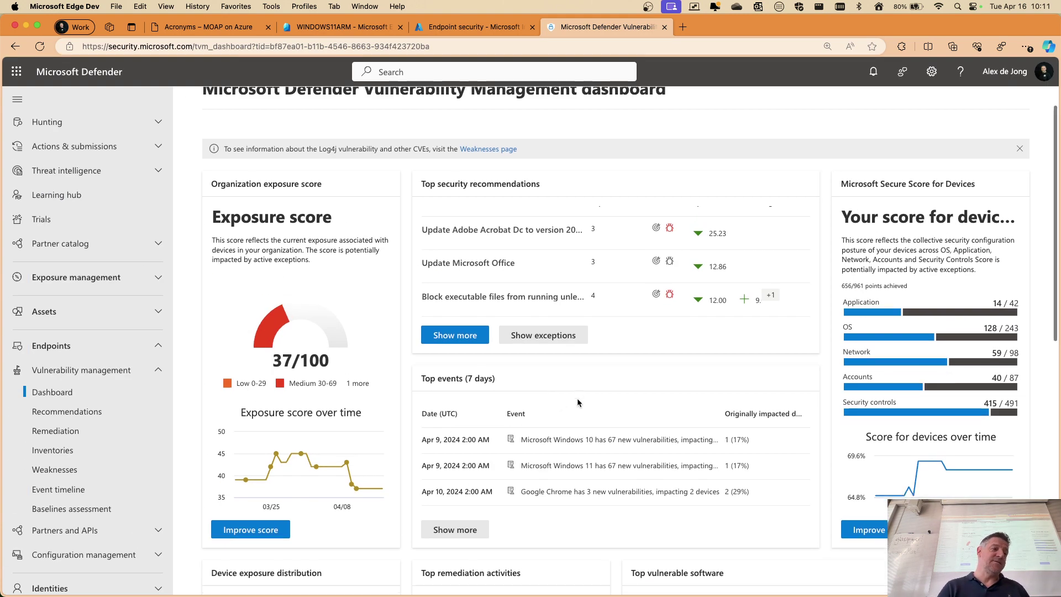
scroll(577, 398, down, 6)
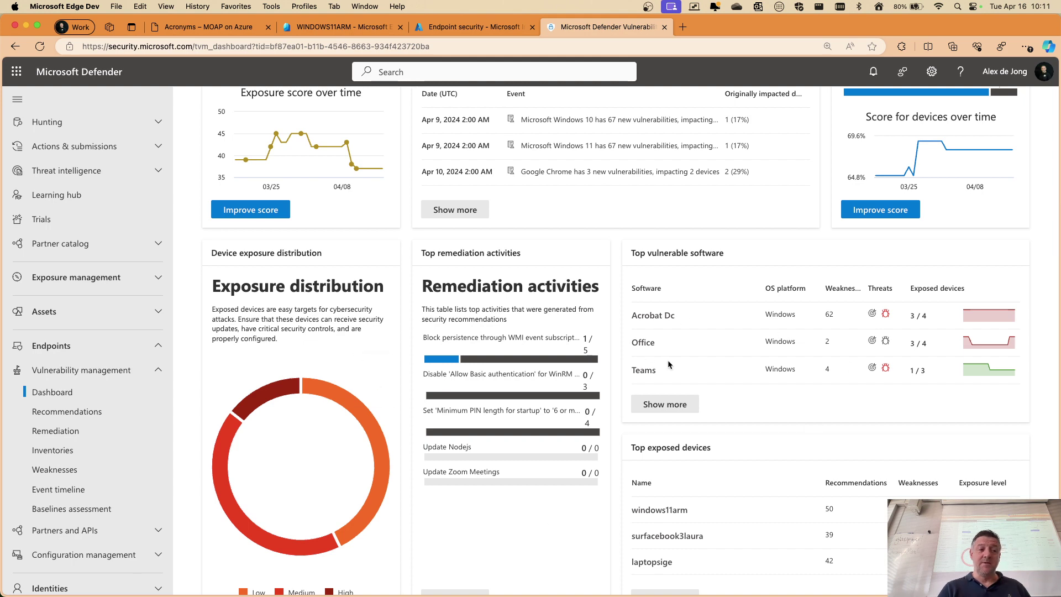
scroll(667, 363, down, 4)
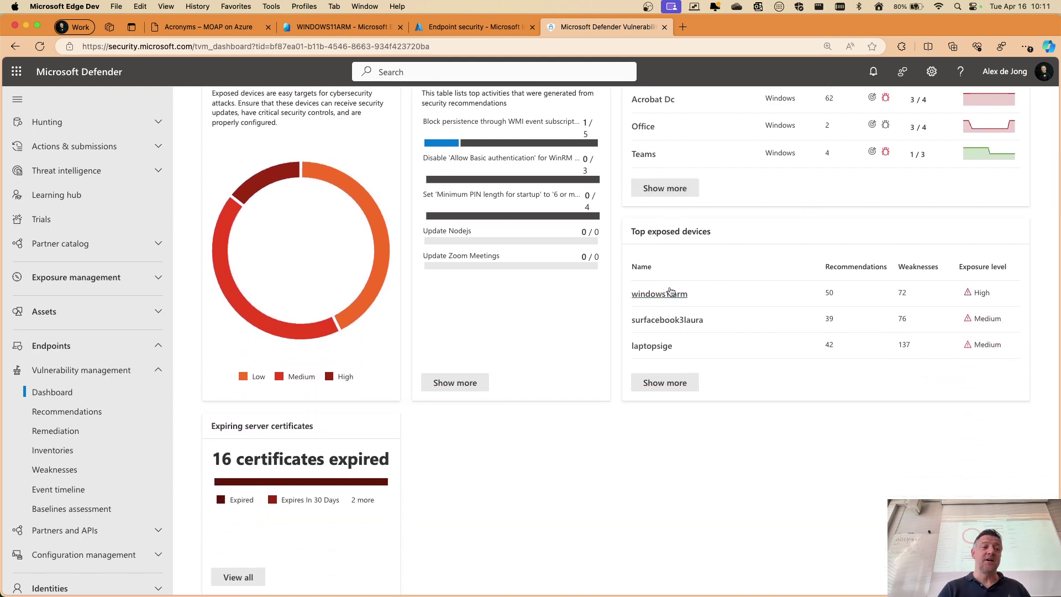
scroll(739, 326, up, 5)
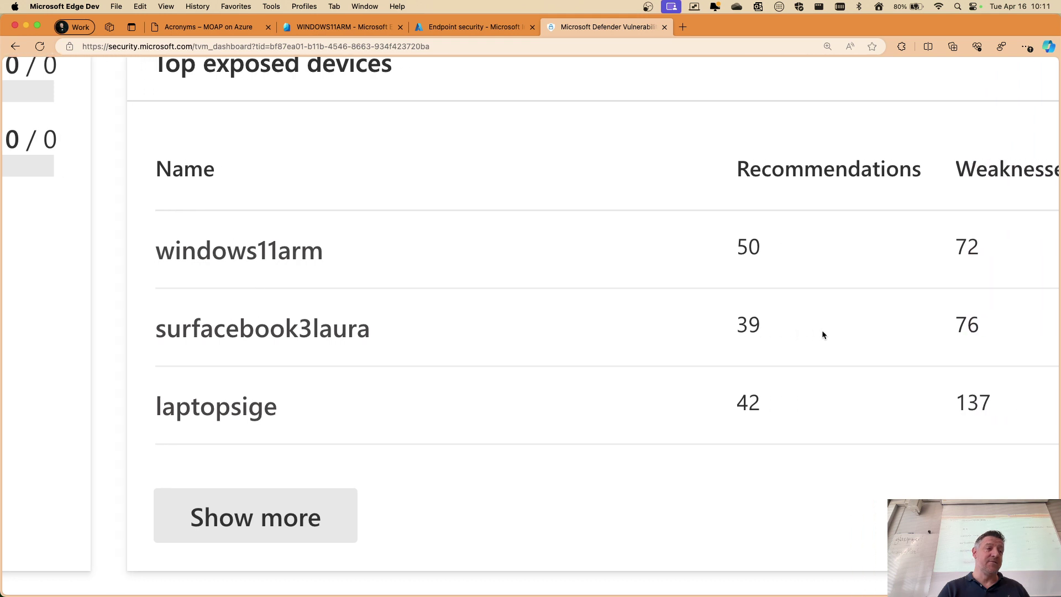
scroll(823, 335, right, 2)
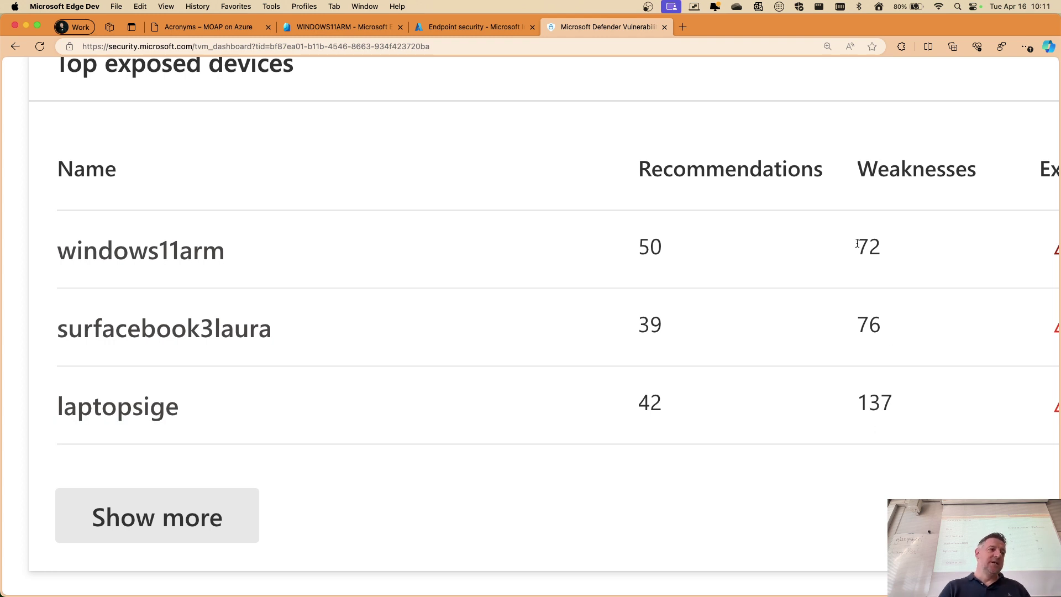
scroll(863, 242, left, 1)
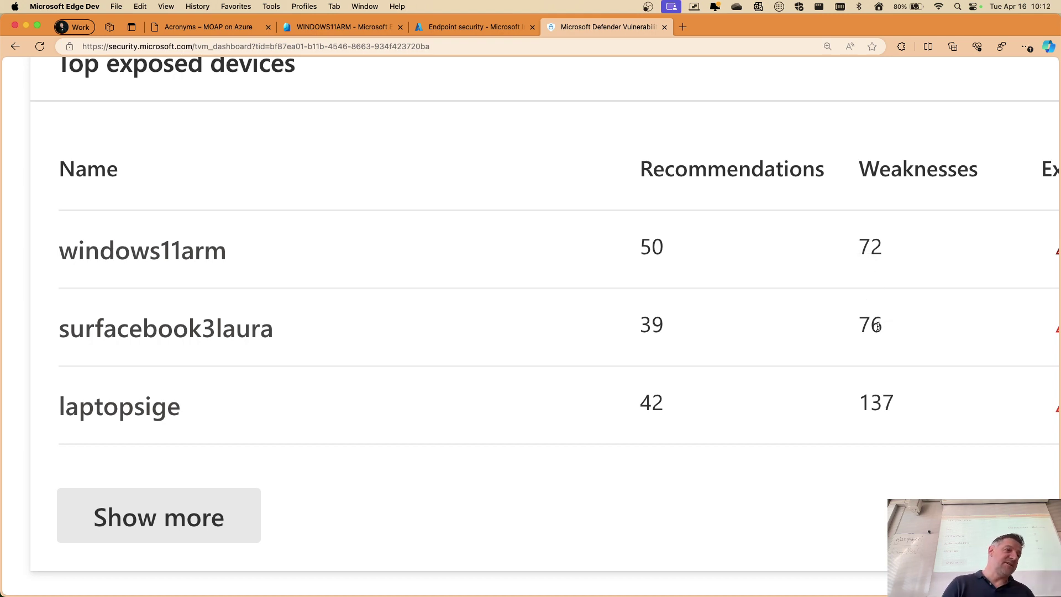
scroll(878, 326, down, 5)
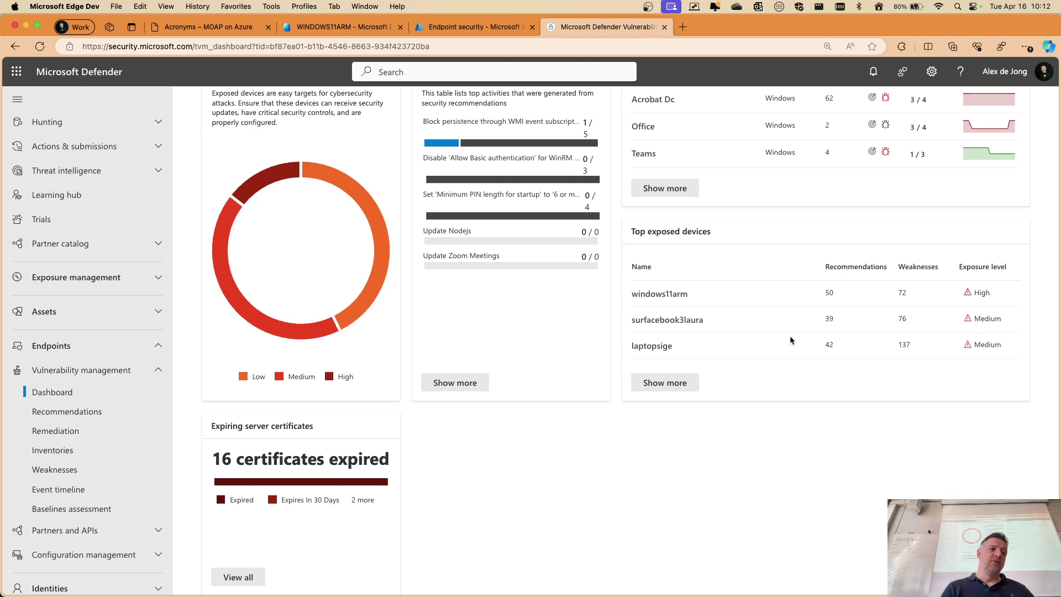
scroll(573, 316, up, 3)
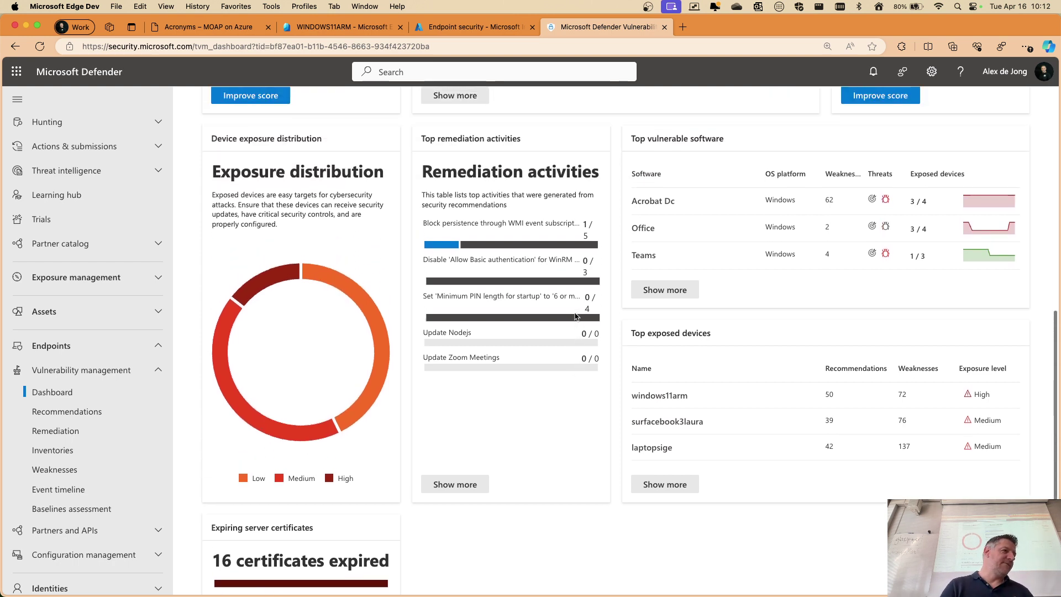
scroll(221, 343, up, 5)
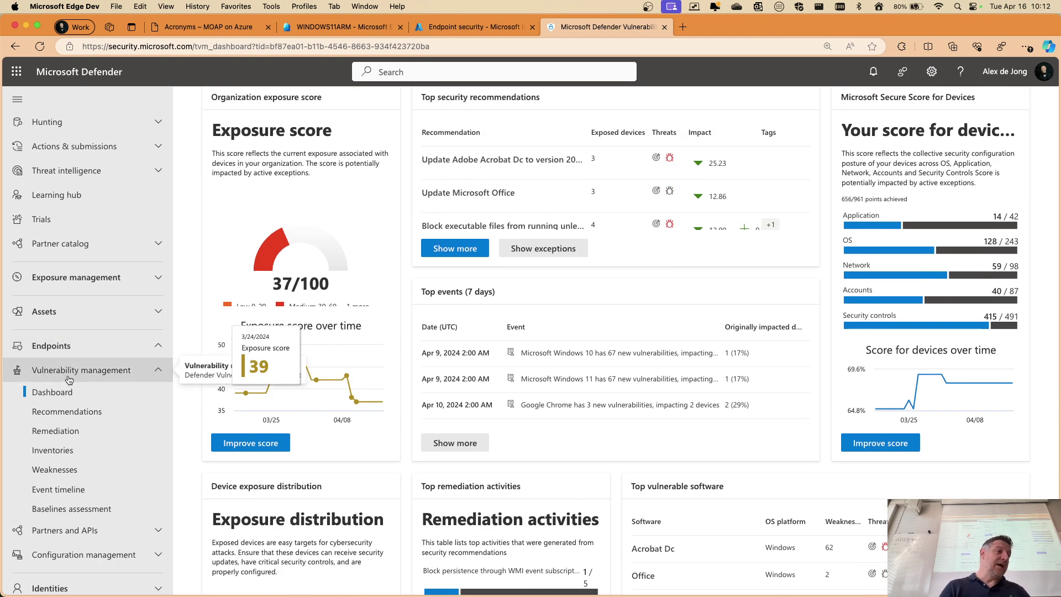
Open laptopjolie's device page from the Defender Assets > Devices inventory
click(158, 313)
click(47, 336)
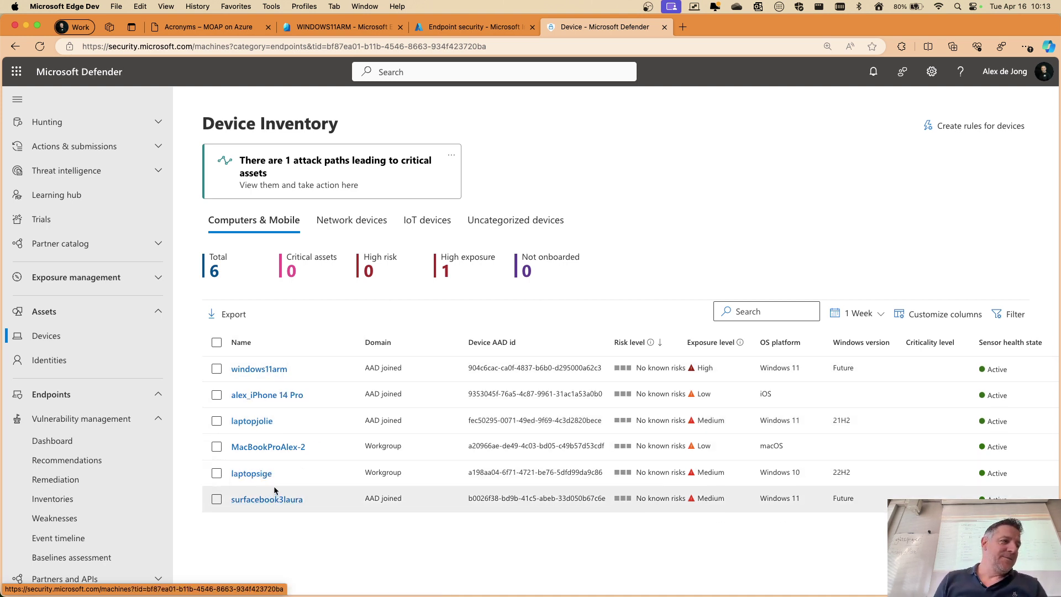
click(260, 425)
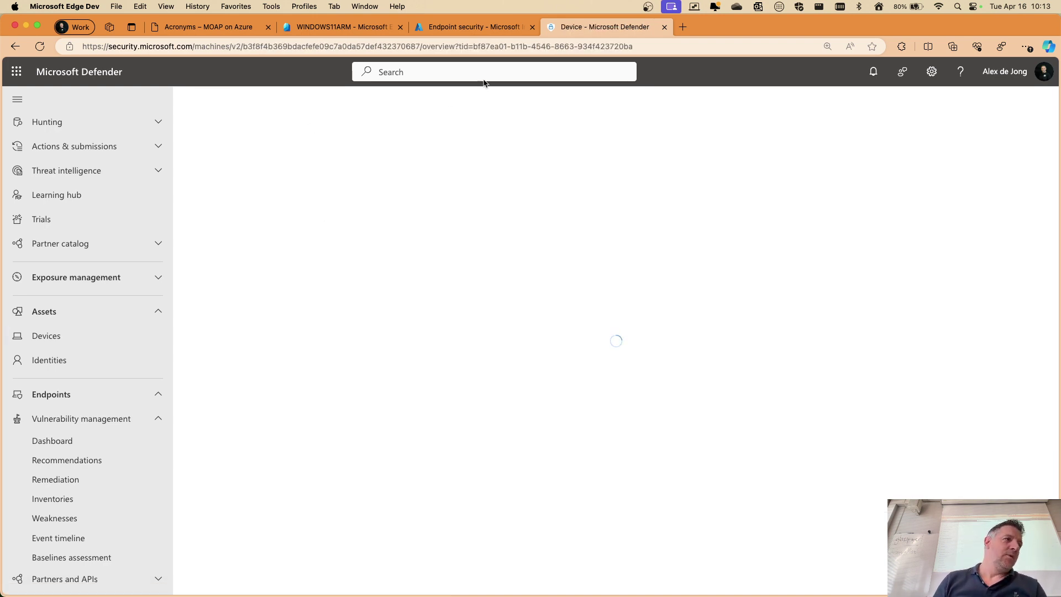
Return to the Entra All devices list, then open the Intune Devices overview
click(330, 29)
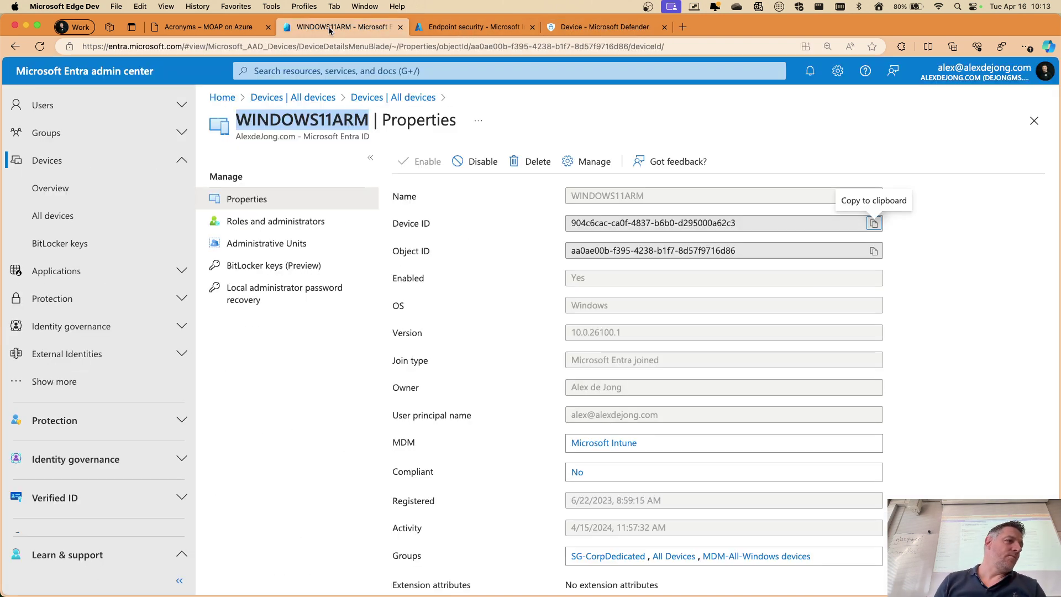
click(272, 99)
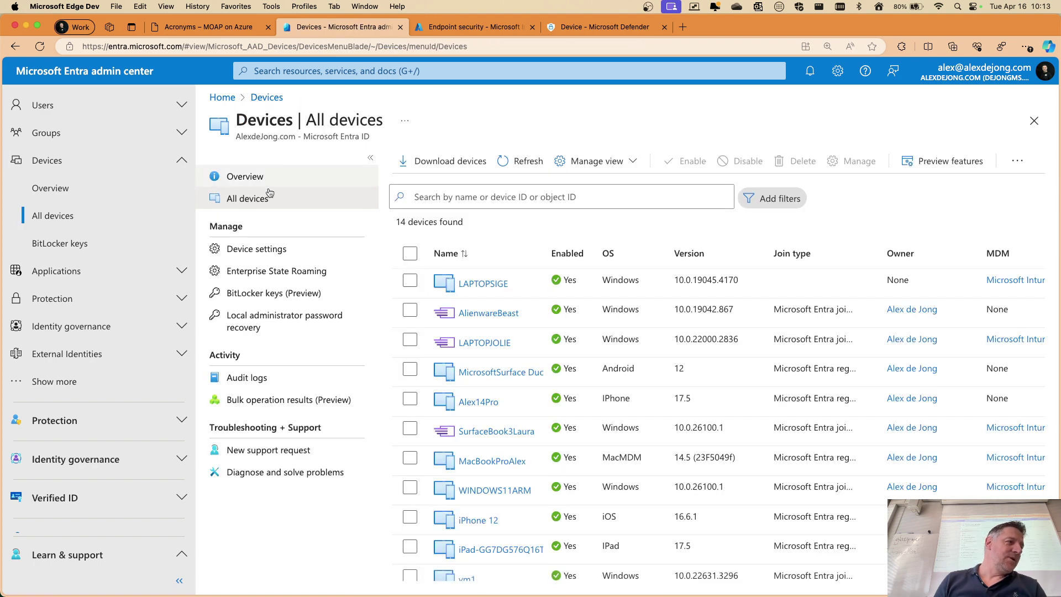
click(470, 27)
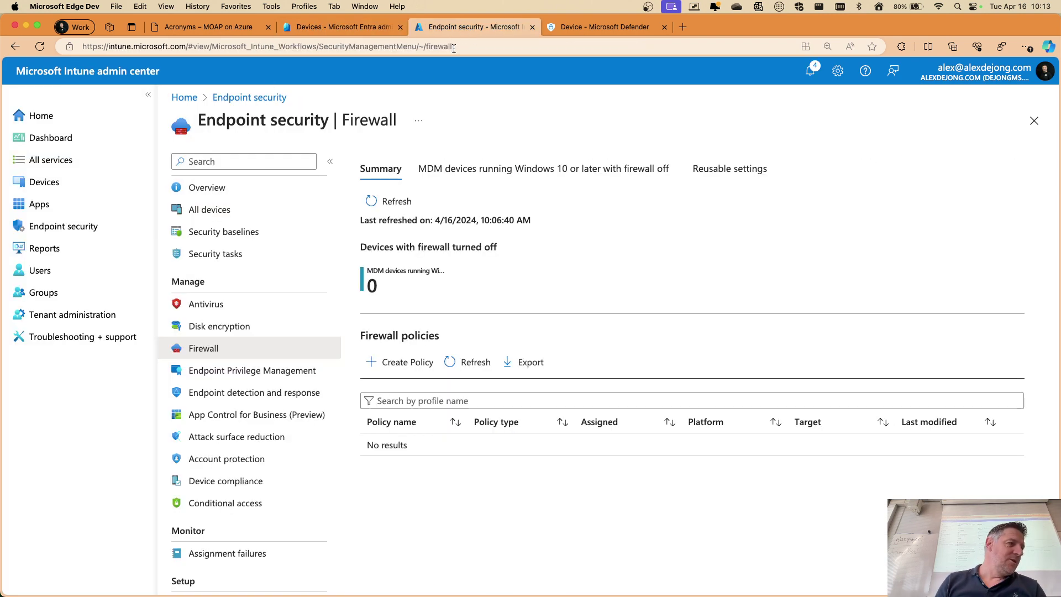
click(44, 182)
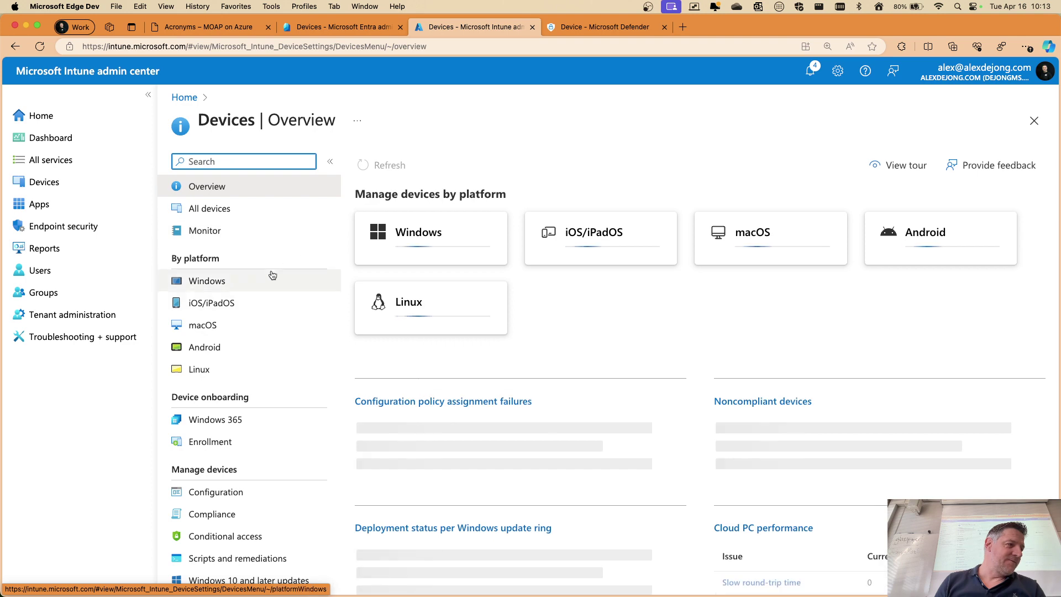
Send a Locate device request for Windows device LAPTOPJOLIE, then return to its Defender page
click(410, 243)
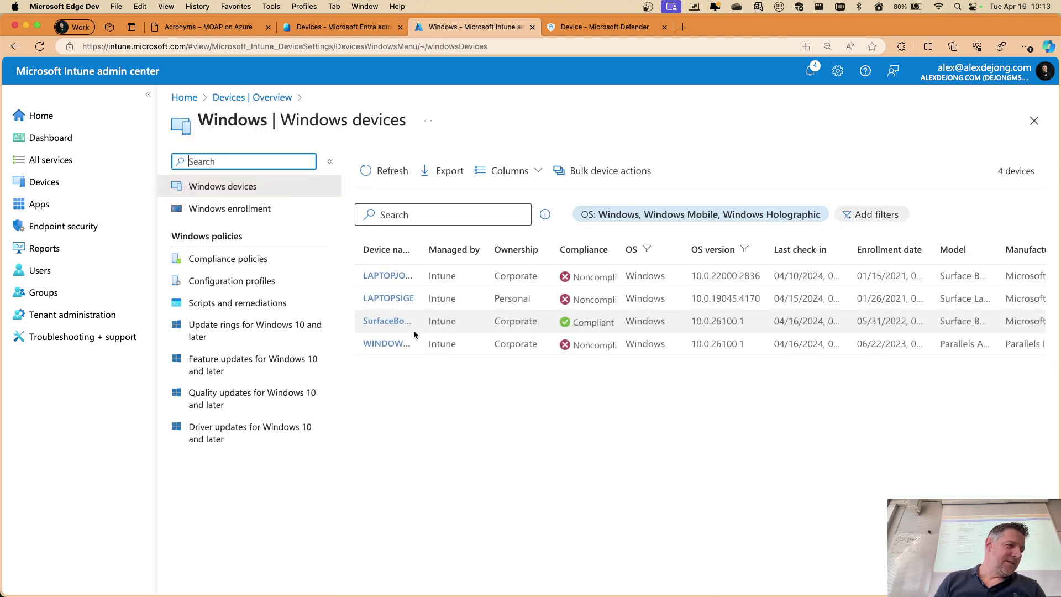
click(394, 276)
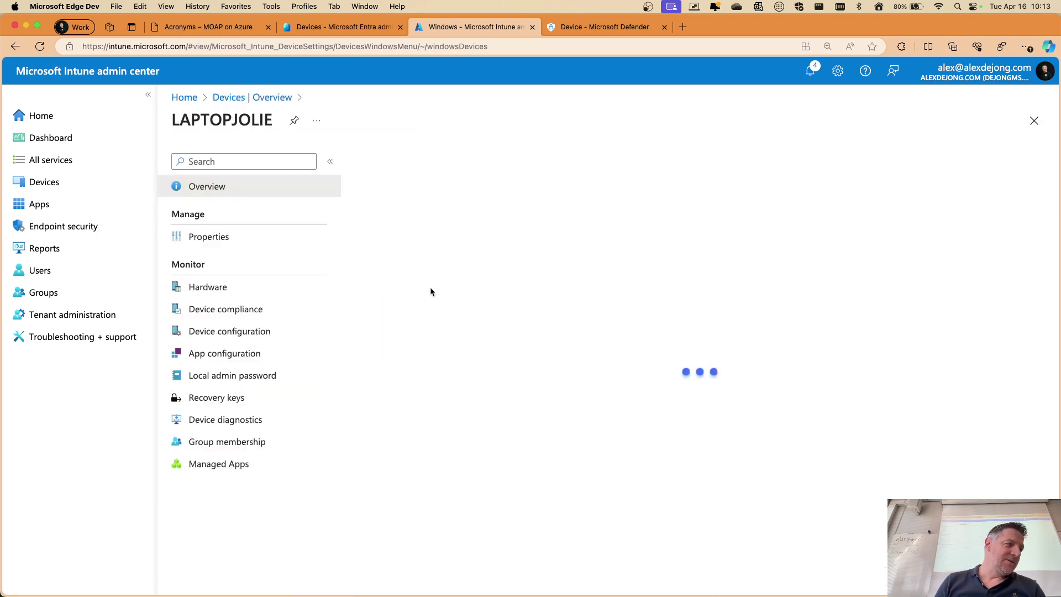
click(994, 161)
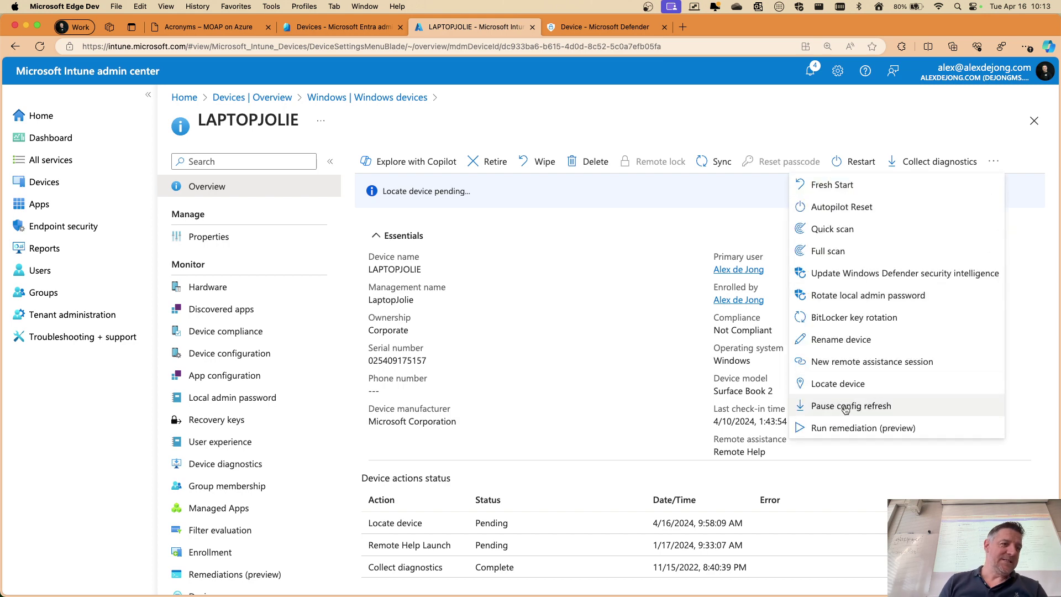
click(840, 387)
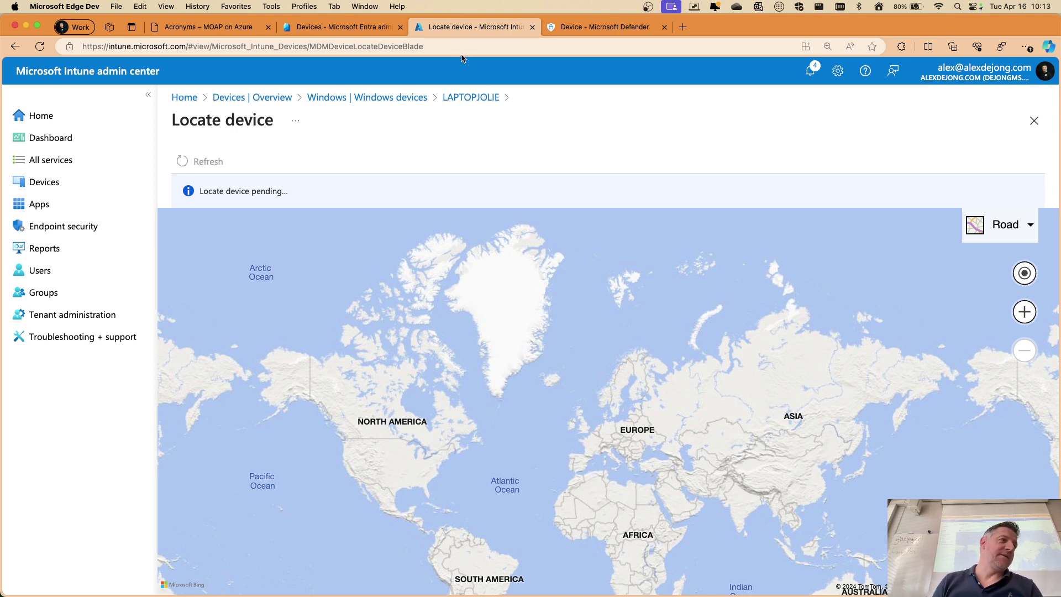
click(591, 29)
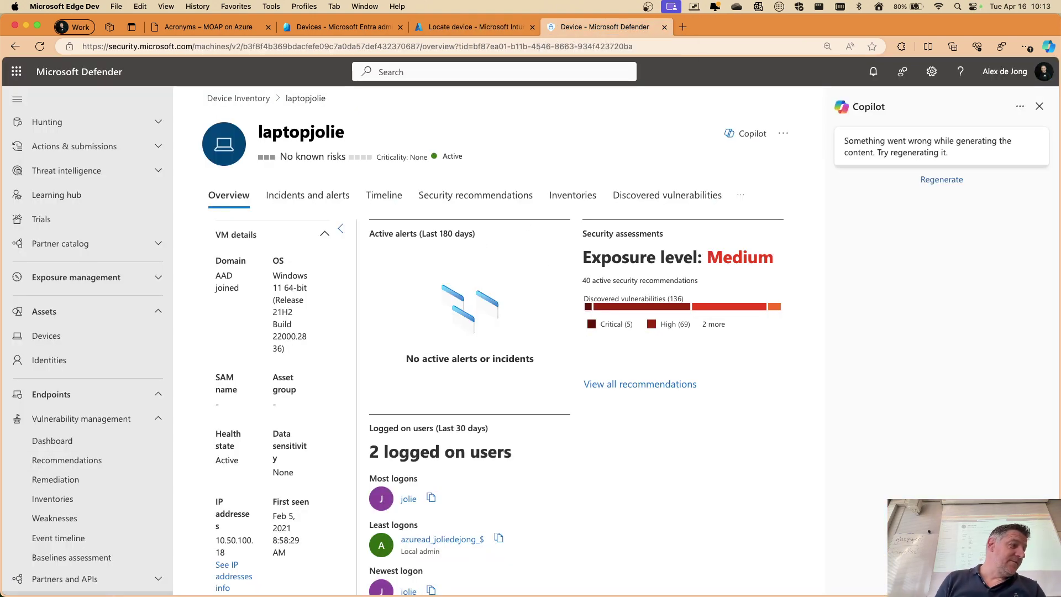
Collapse the side navigation, close Copilot, and review laptopjolie's Windows 11 Surface Book 2 details
click(17, 102)
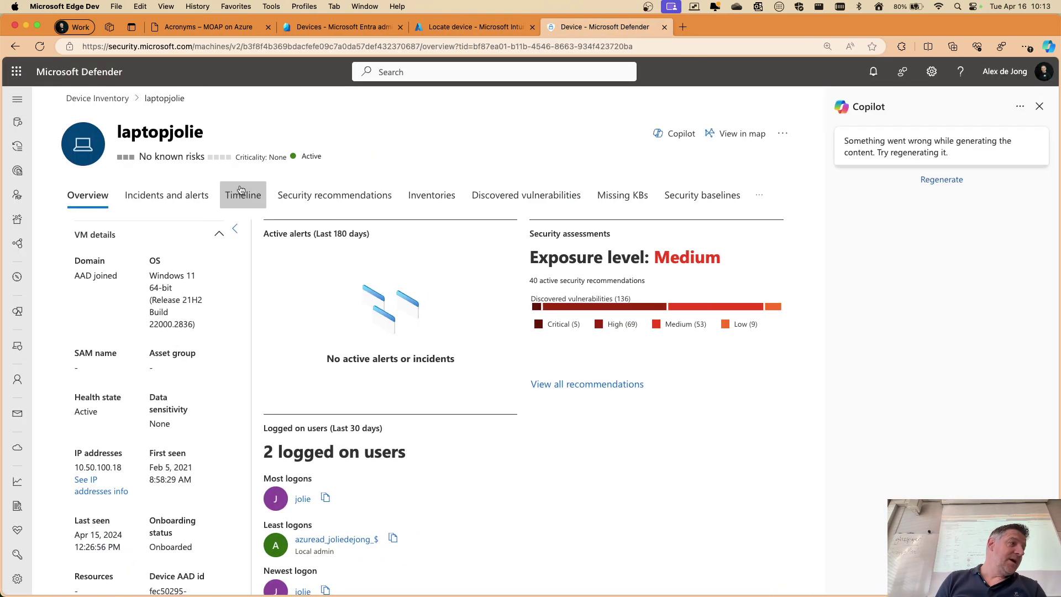
click(1041, 107)
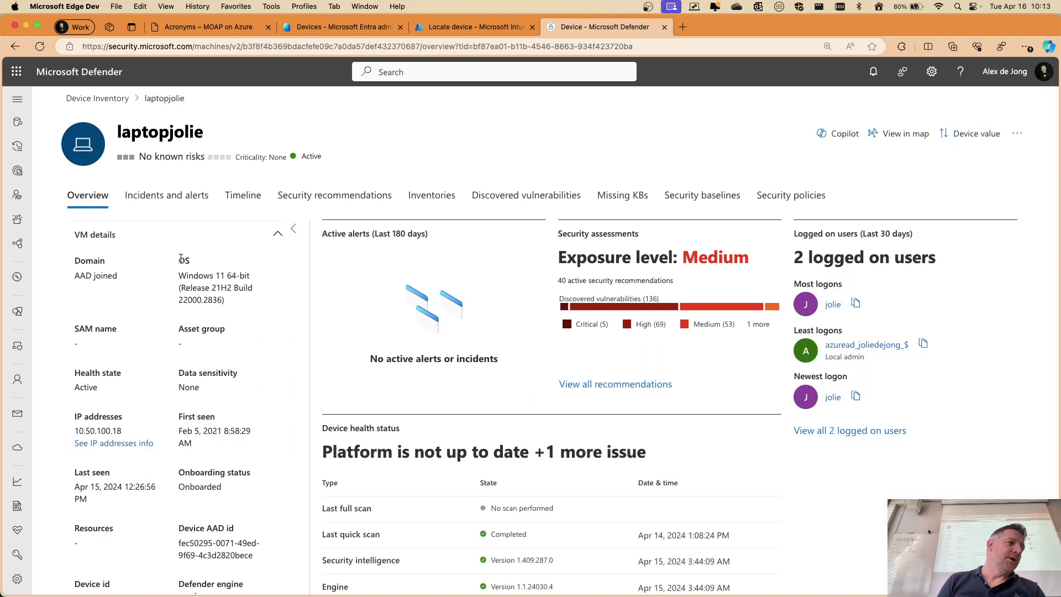
scroll(181, 259, down, 1)
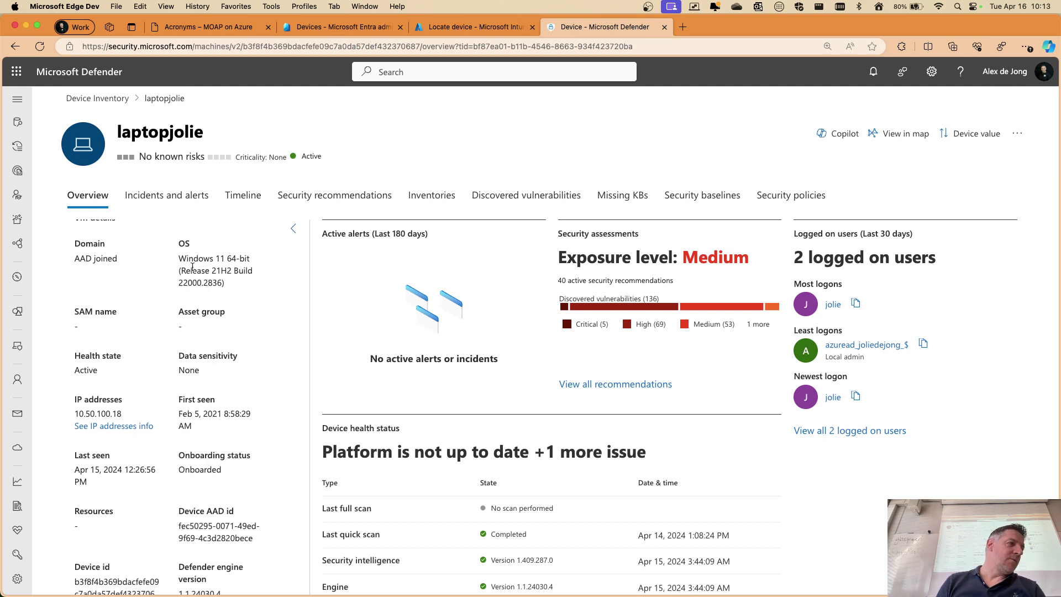
scroll(202, 307, down, 3)
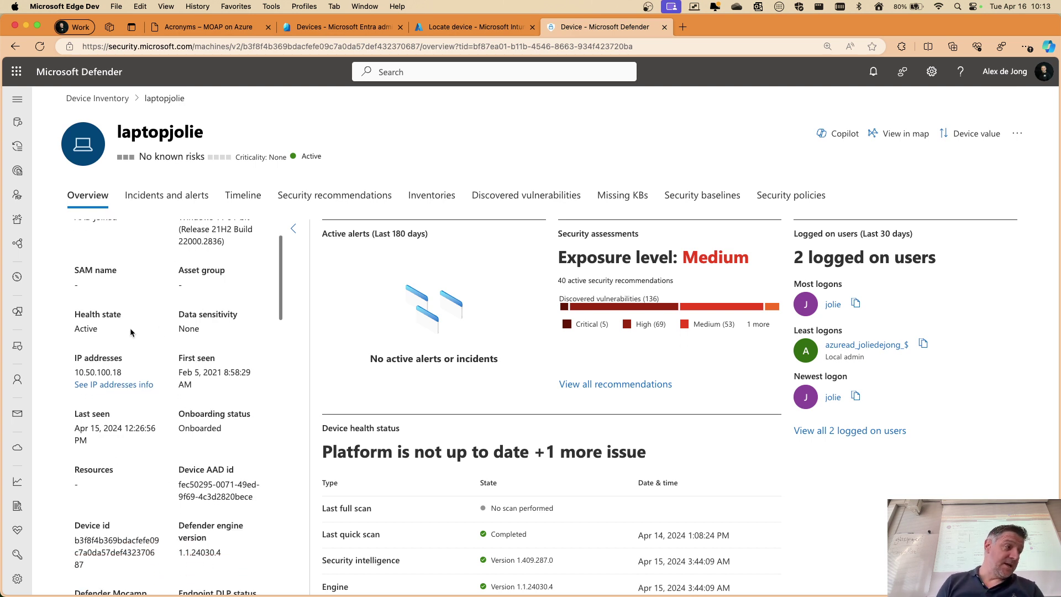
scroll(158, 354, down, 1)
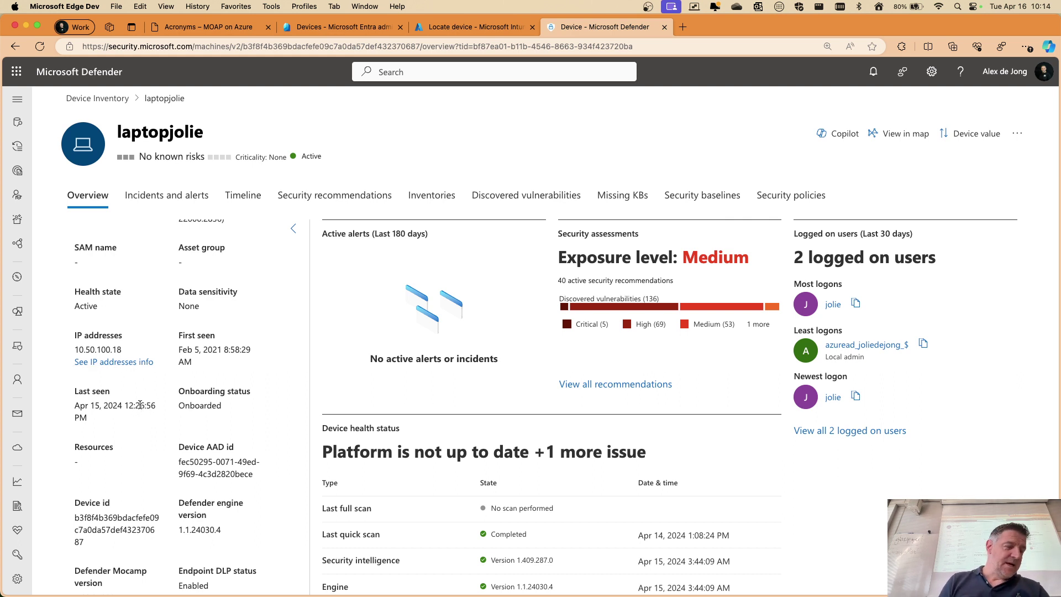
scroll(126, 405, down, 3)
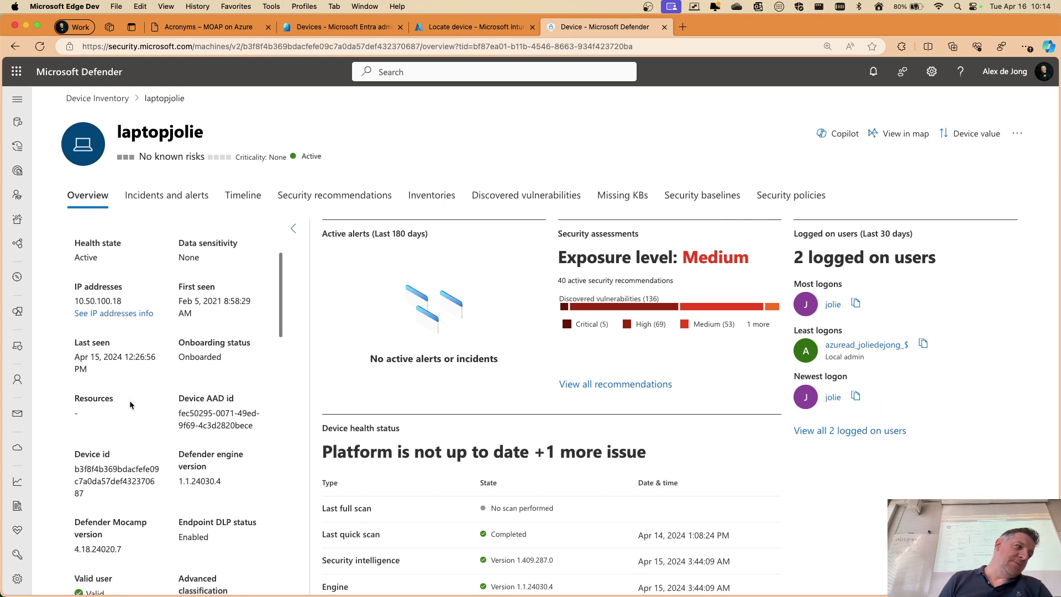
scroll(113, 303, down, 2)
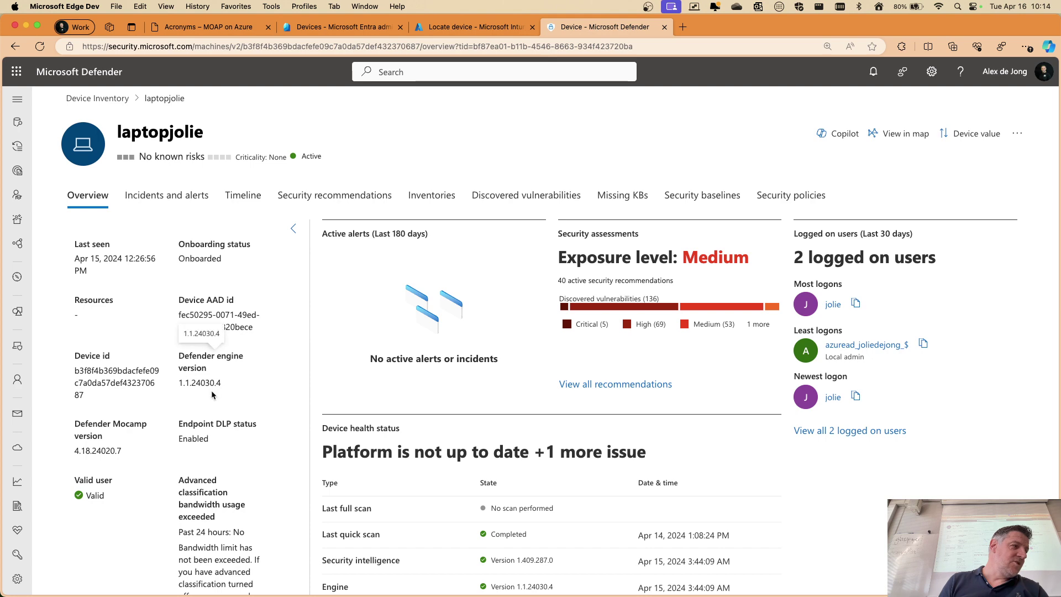
scroll(110, 427, down, 5)
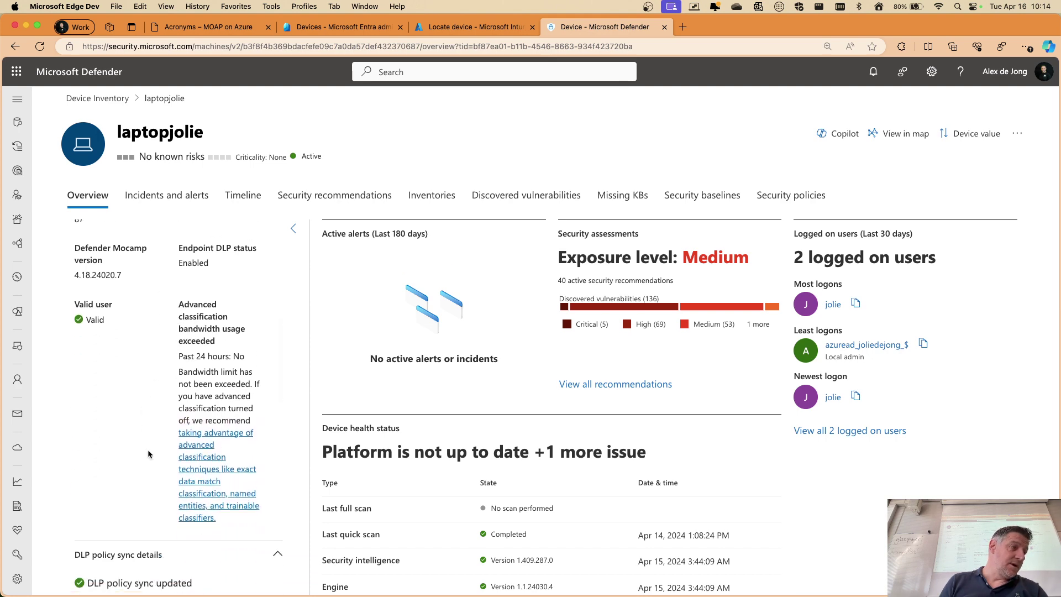
scroll(151, 454, down, 6)
scroll(117, 355, down, 4)
scroll(116, 355, down, 7)
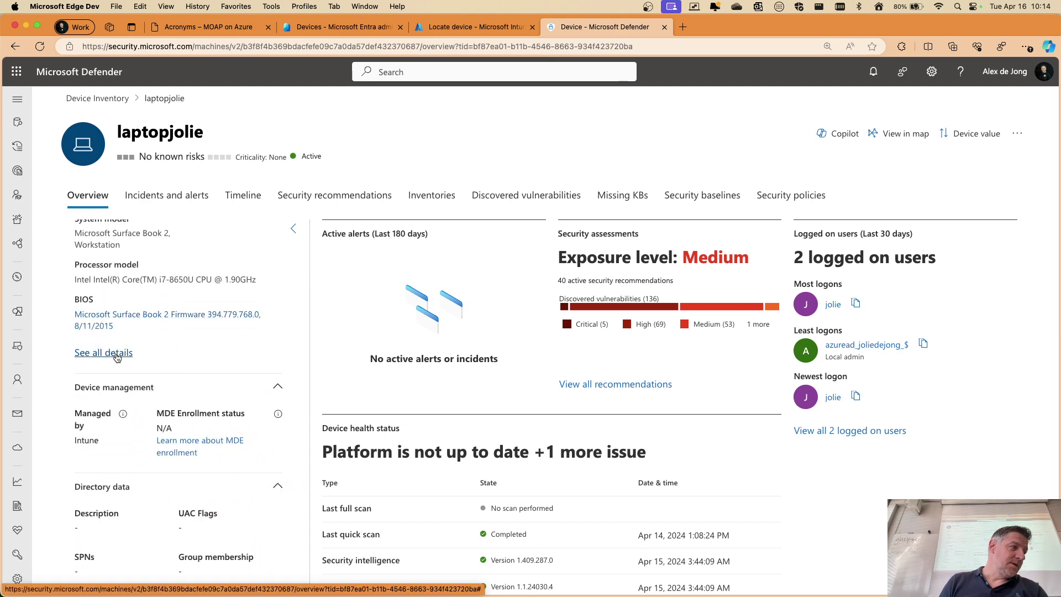
scroll(157, 319, up, 6)
scroll(157, 319, up, 10)
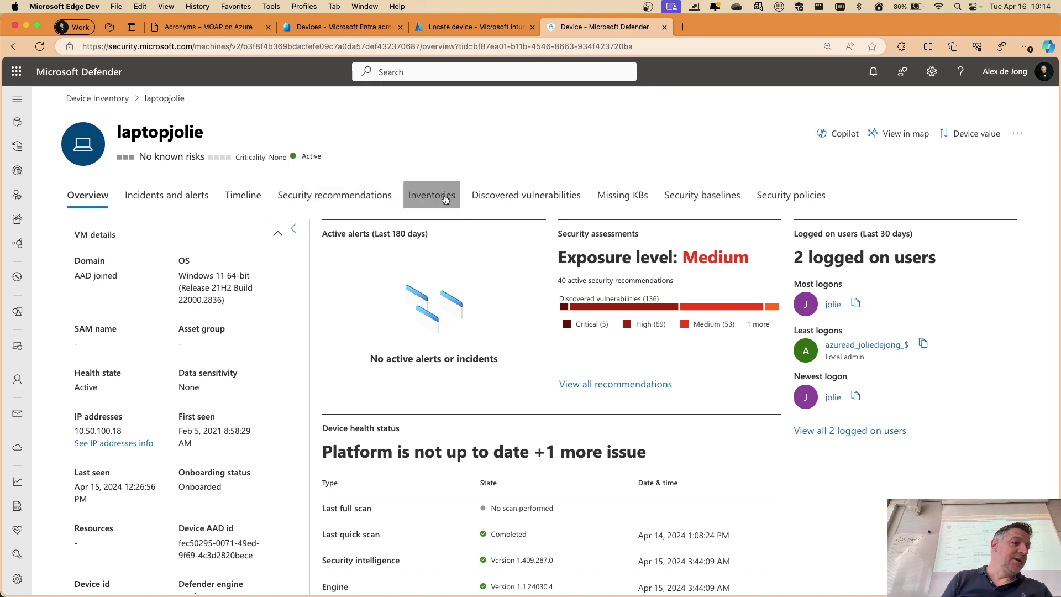
Show laptopjolie's Inventories tab and scroll through its installed software list
click(445, 199)
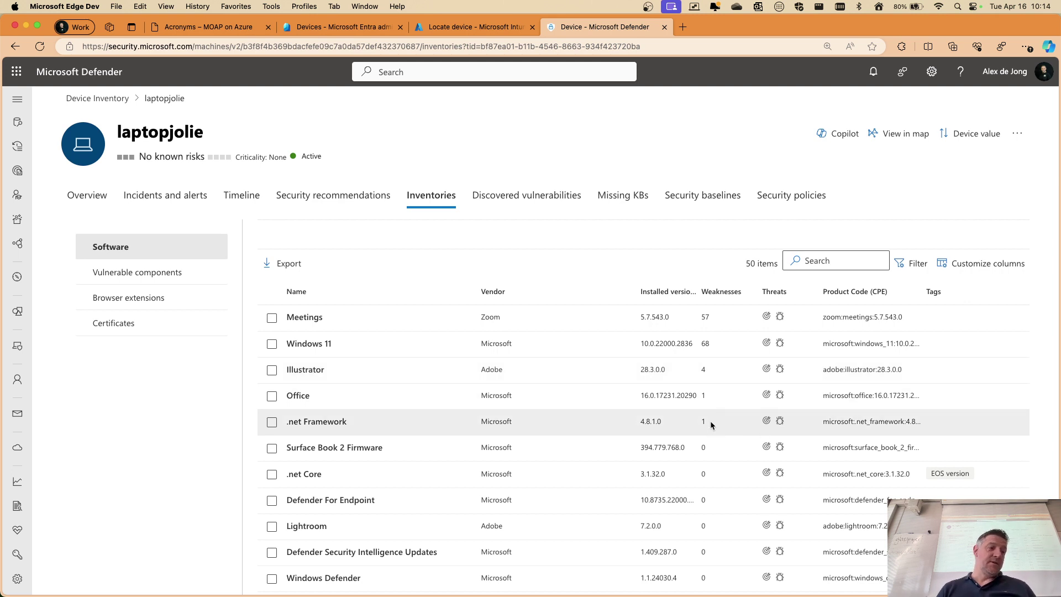
scroll(711, 422, down, 3)
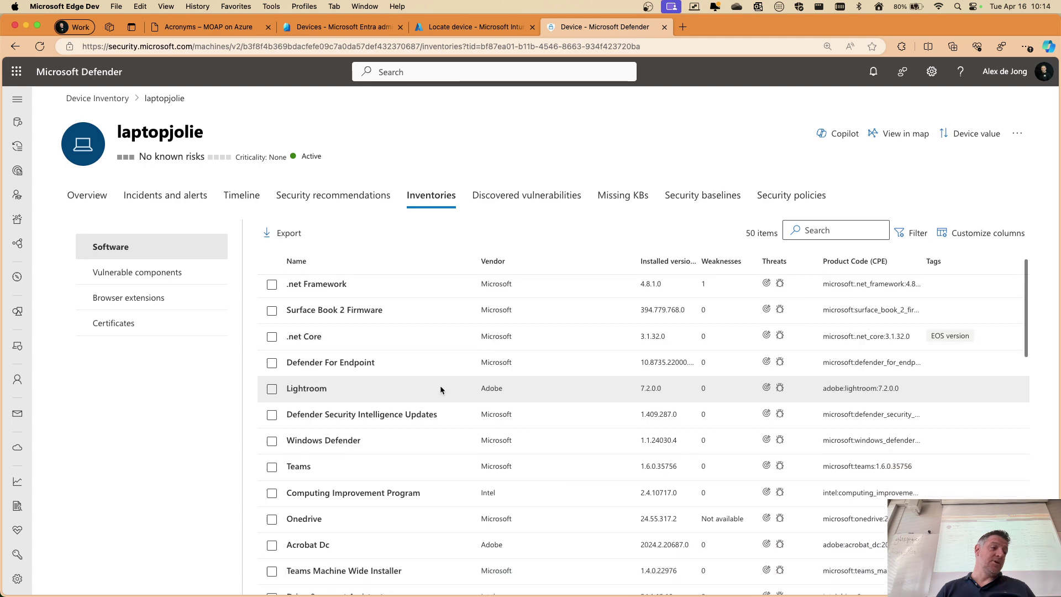
scroll(440, 387, down, 10)
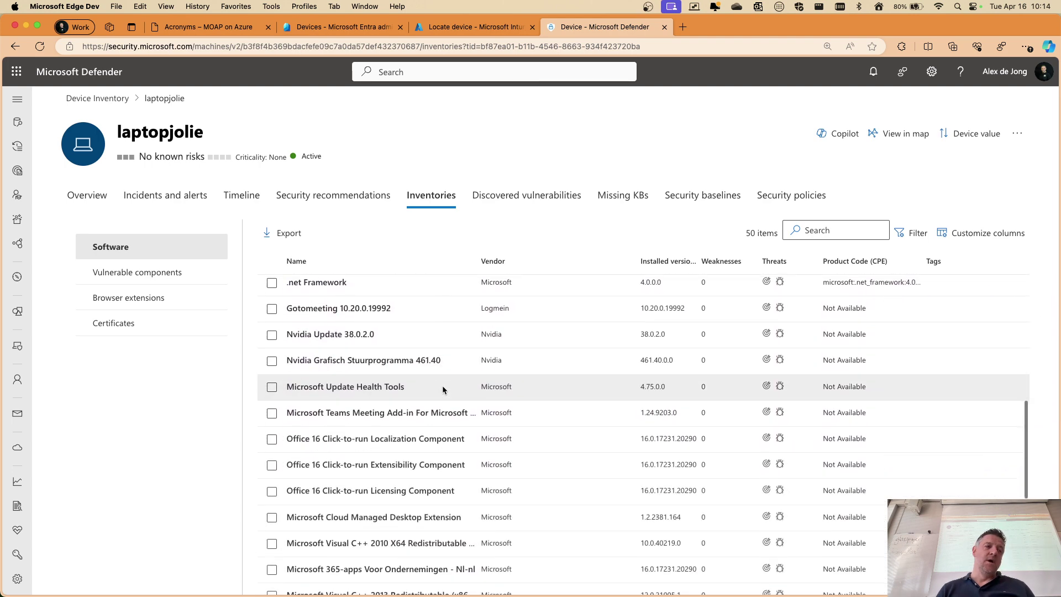
scroll(442, 389, down, 10)
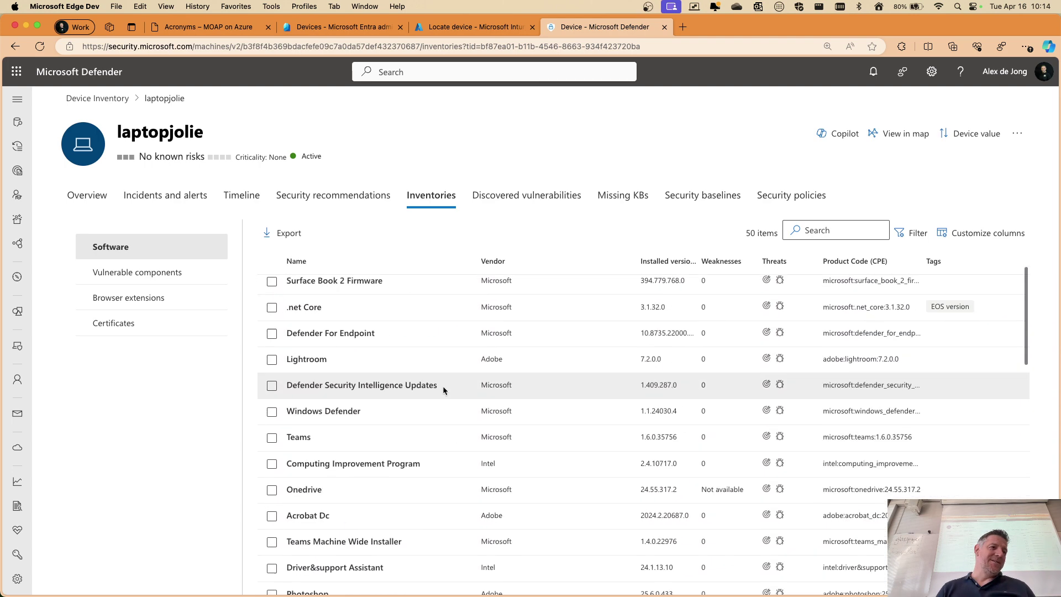
scroll(443, 385, up, 3)
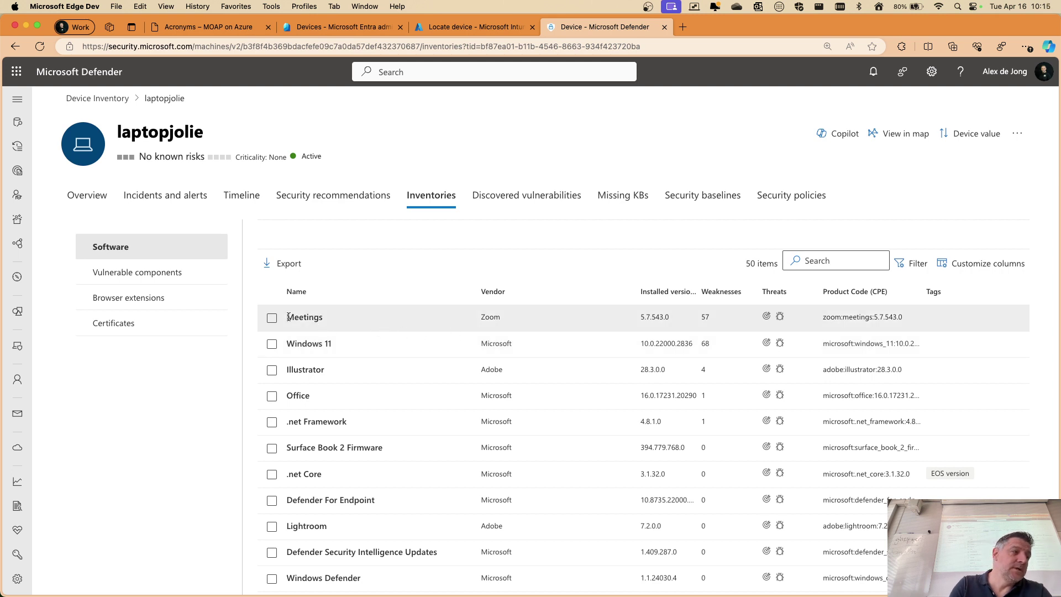
Check the vulnerable components, browser extensions and certificates inventories, then return to Software
click(170, 272)
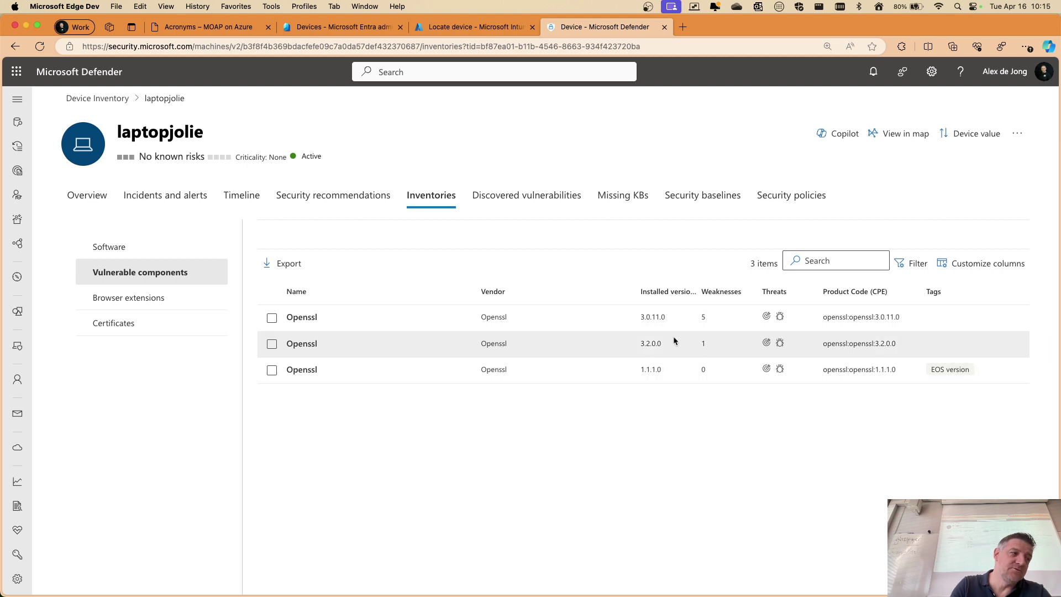
click(181, 299)
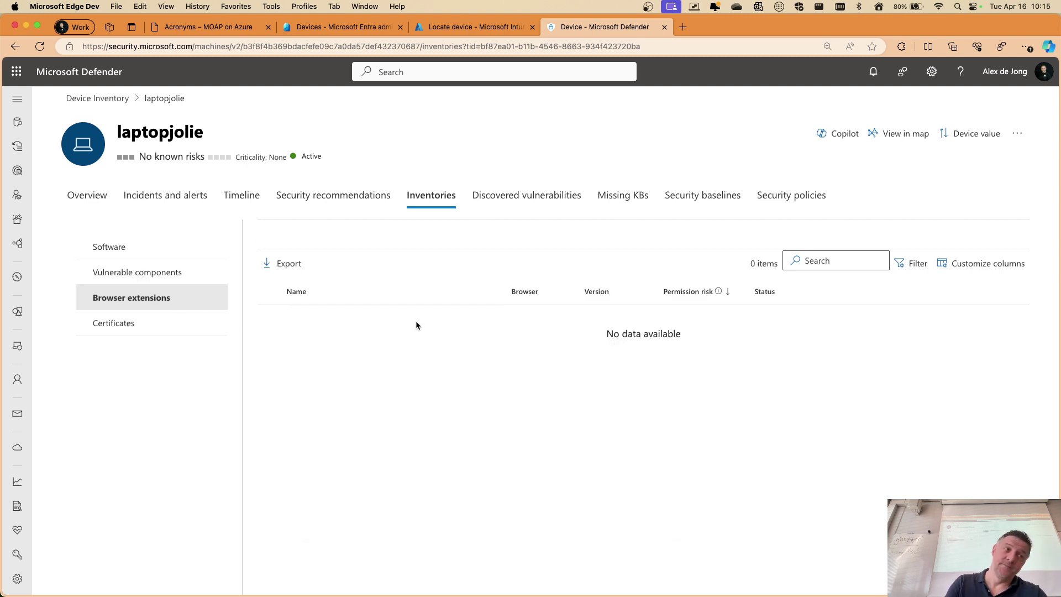
click(171, 331)
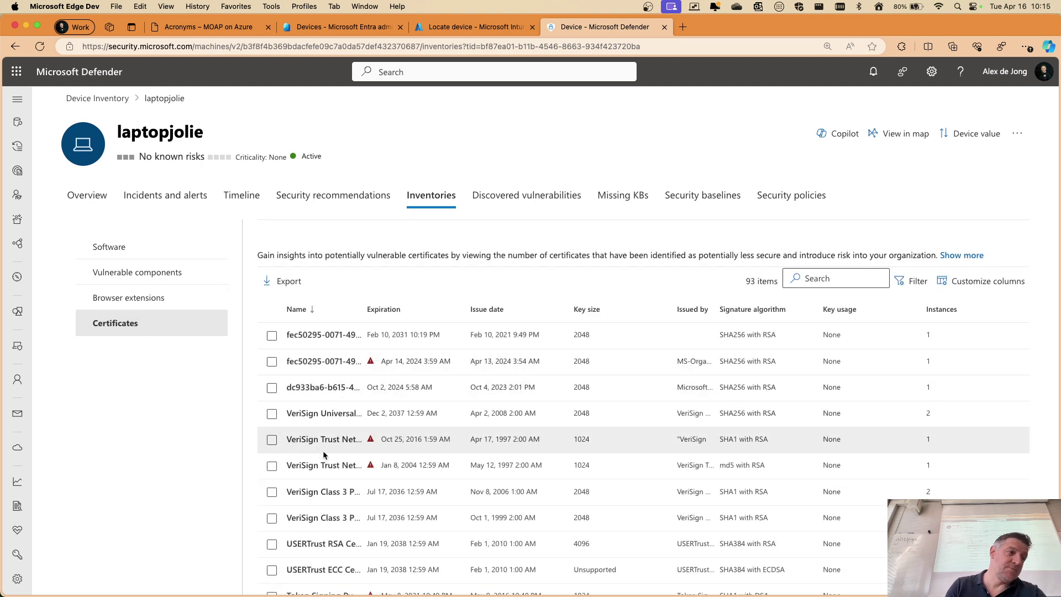
click(145, 253)
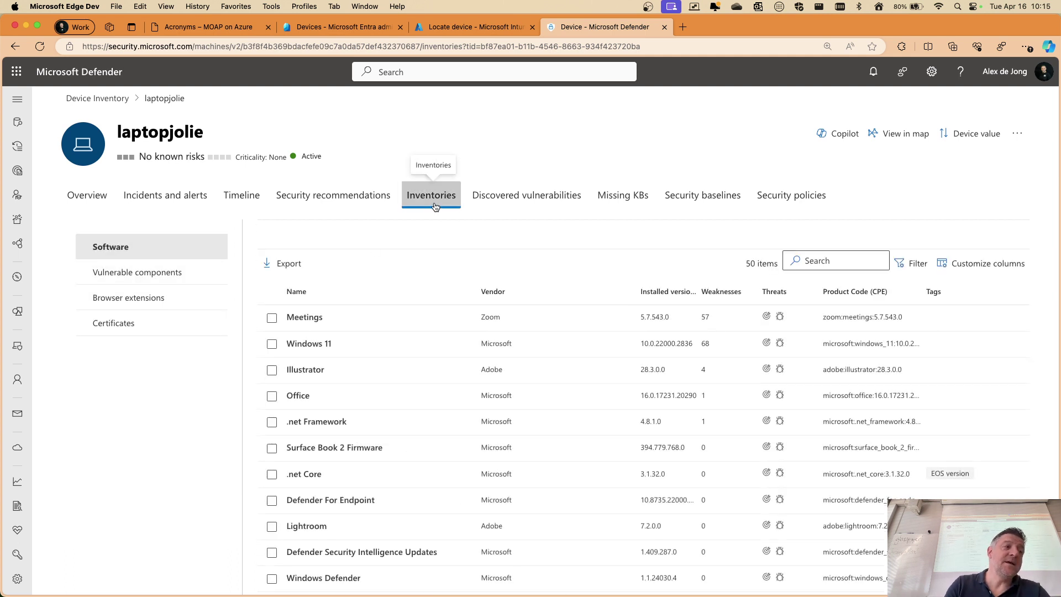
Open CVE-2024-24691 from laptopjolie's discovered vulnerabilities and go to its full vulnerability page
click(538, 199)
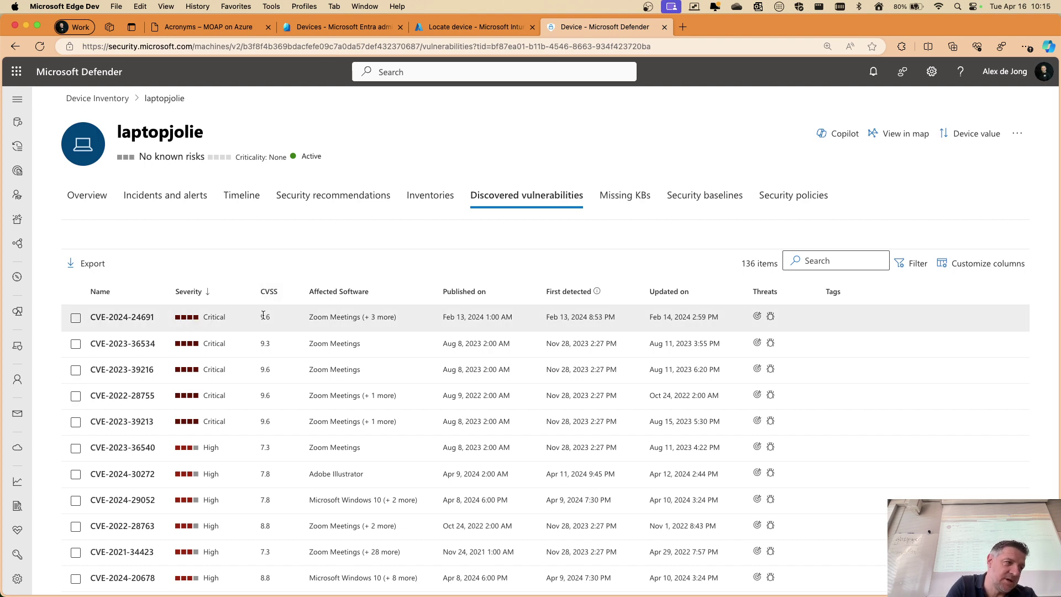
click(110, 318)
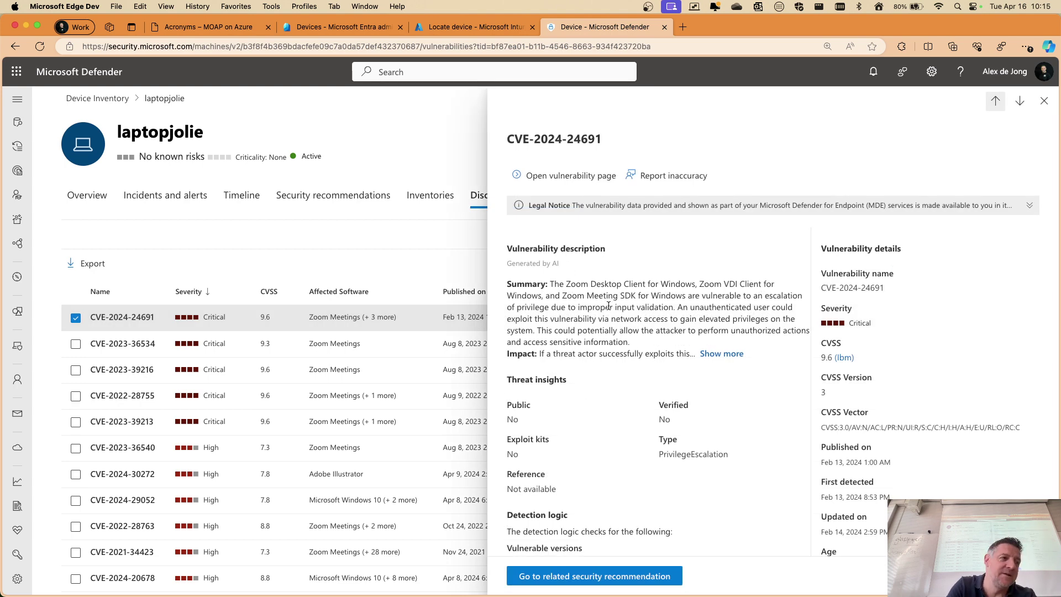
scroll(605, 299, down, 2)
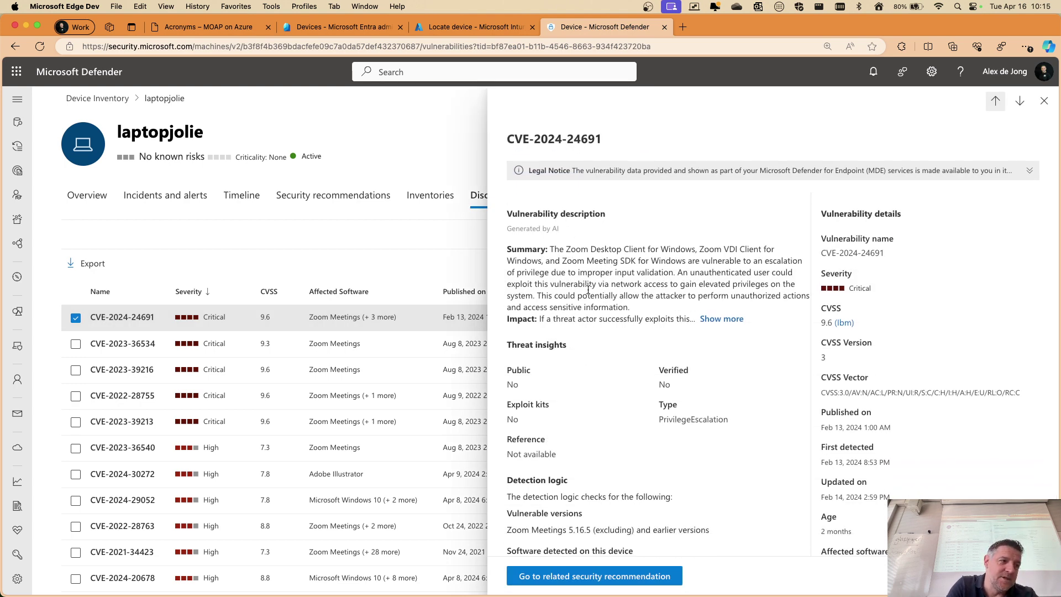
scroll(586, 314, down, 2)
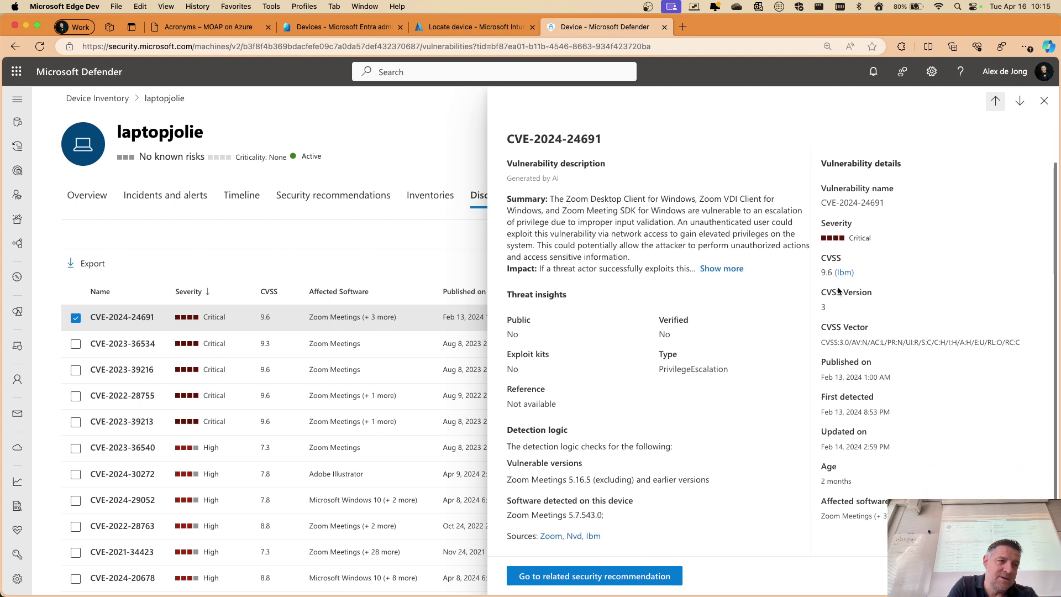
scroll(729, 302, up, 3)
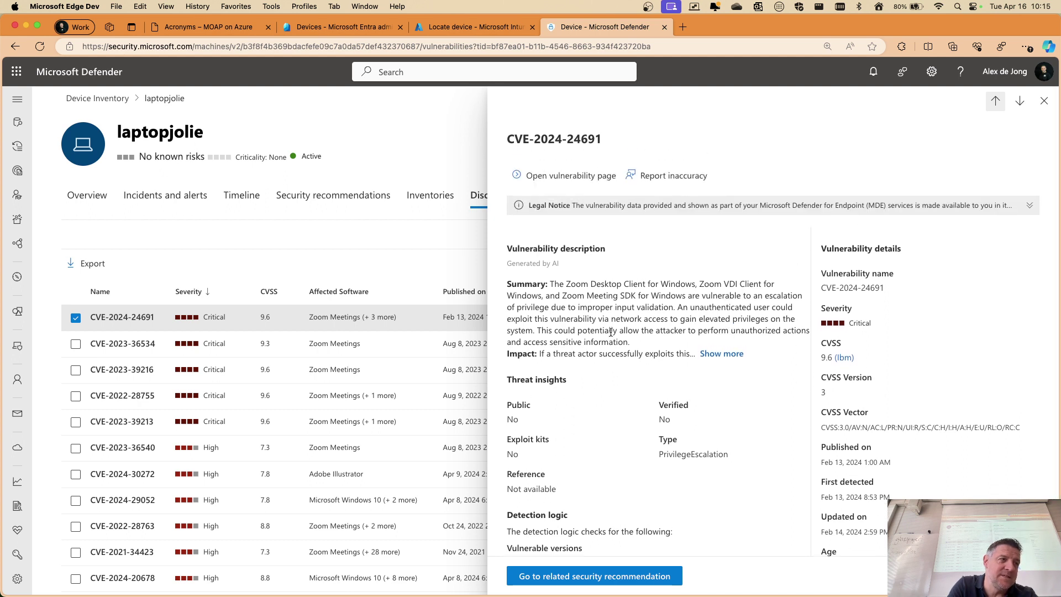
click(569, 177)
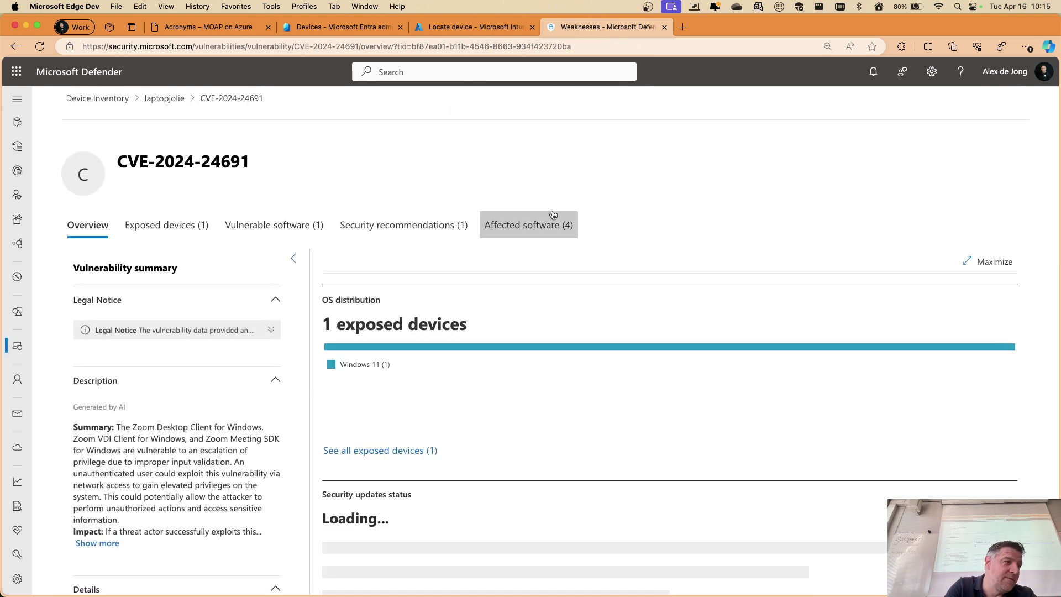
View CVE-2024-24691's Exposed devices, Vulnerable software, Security recommendations and Affected software tabs, ending on Overview
scroll(196, 402, down, 5)
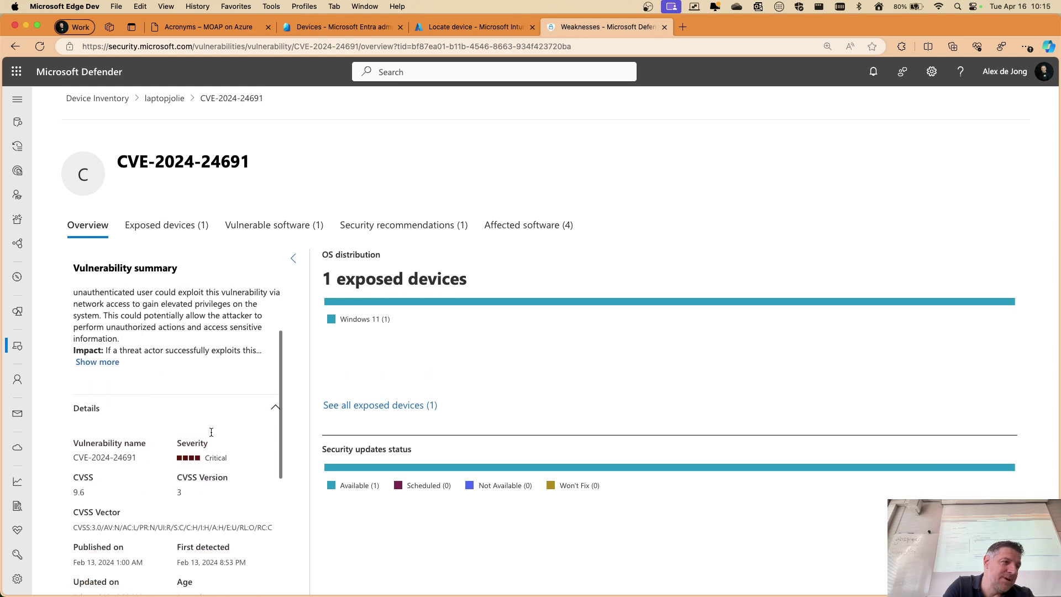
scroll(196, 401, down, 3)
click(348, 321)
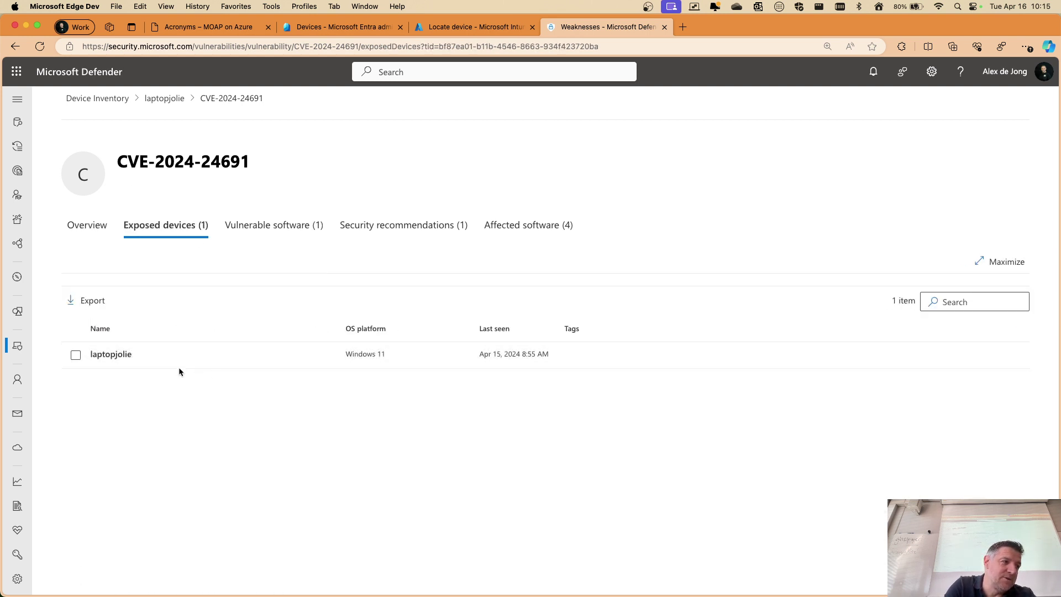
click(265, 226)
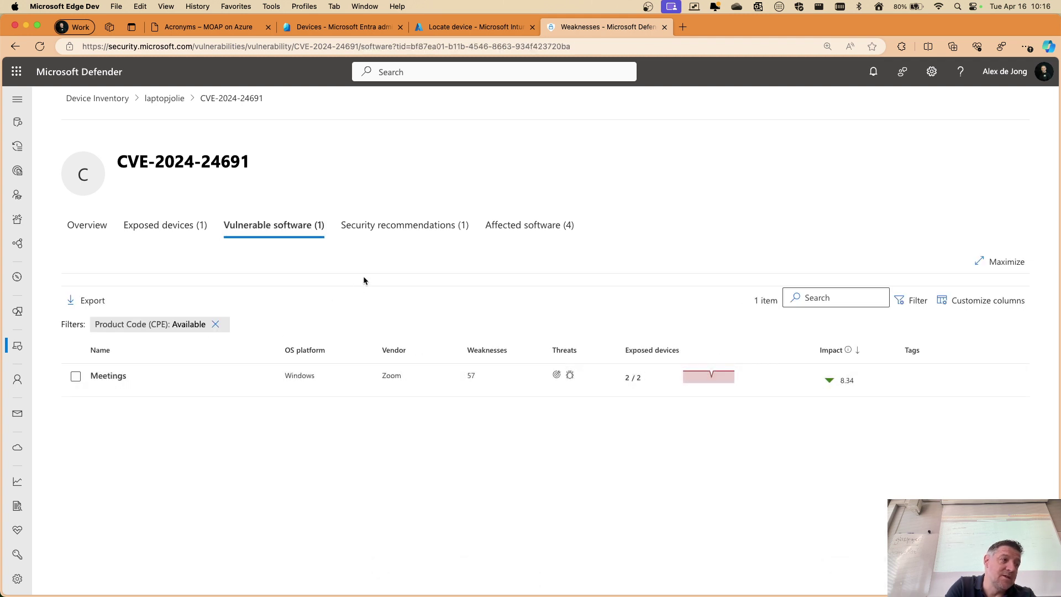
click(382, 230)
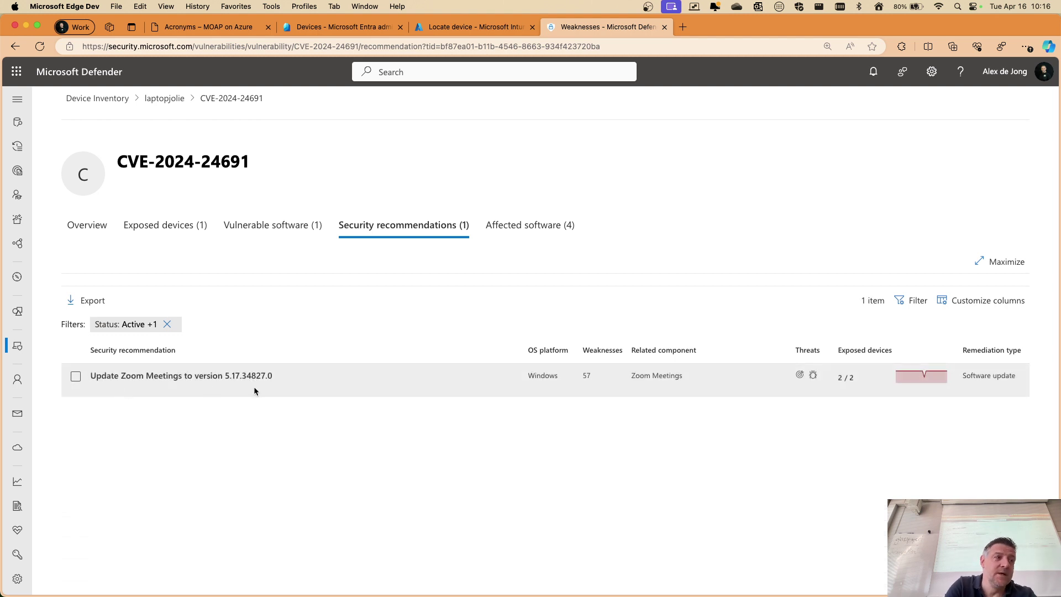
click(548, 227)
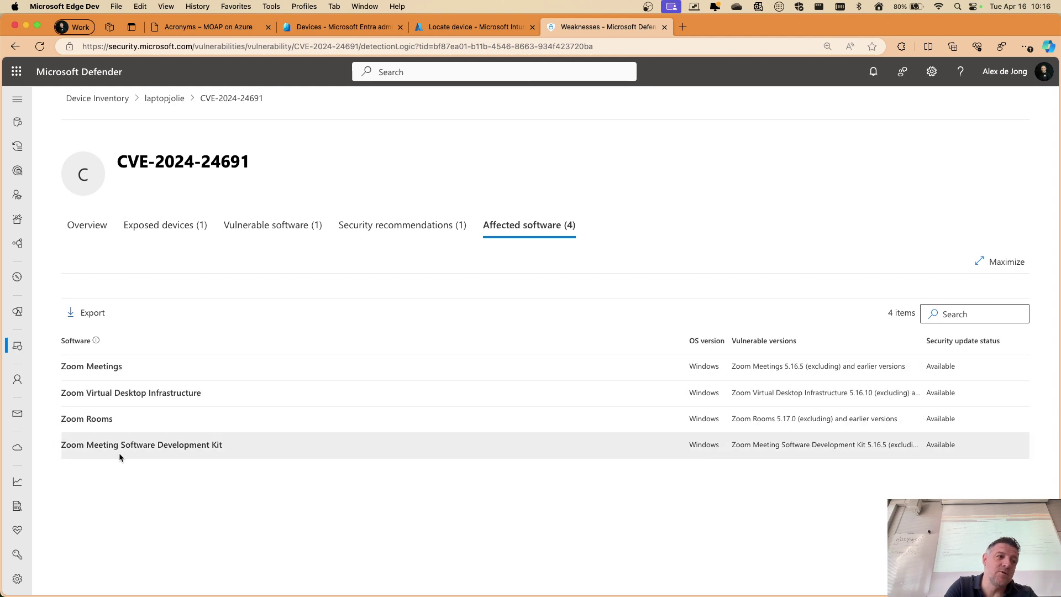
click(78, 225)
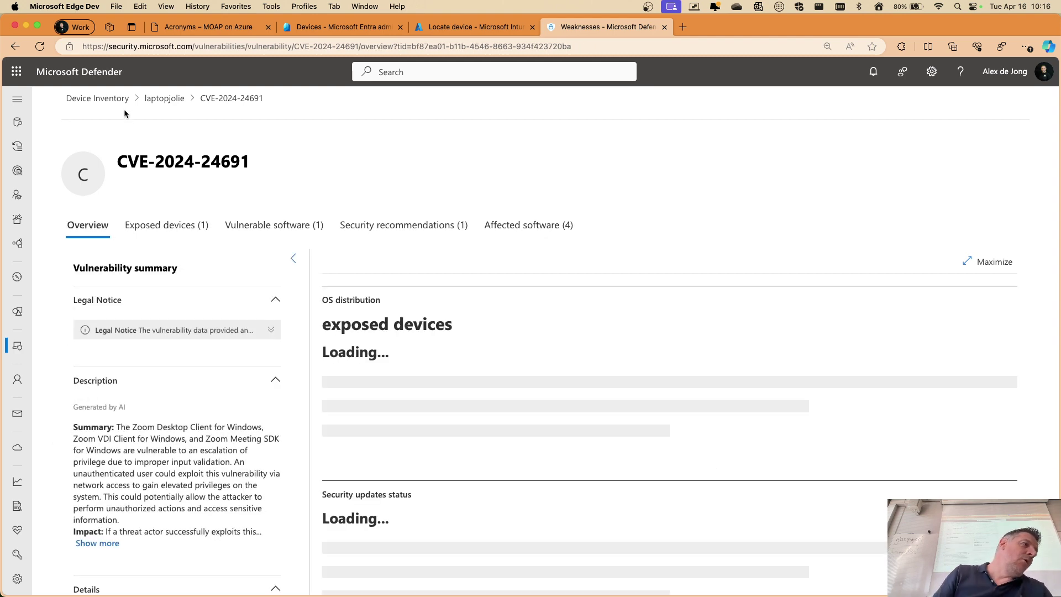
Return to laptopjolie's device page, dismiss the Copilot panel, and show its Inventories tab
click(164, 98)
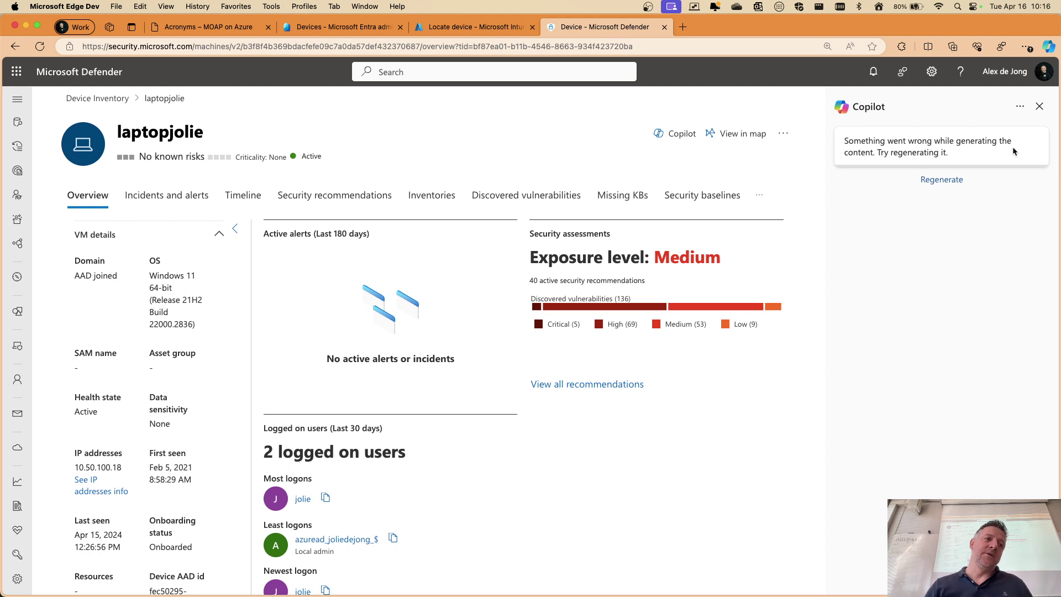
click(1040, 106)
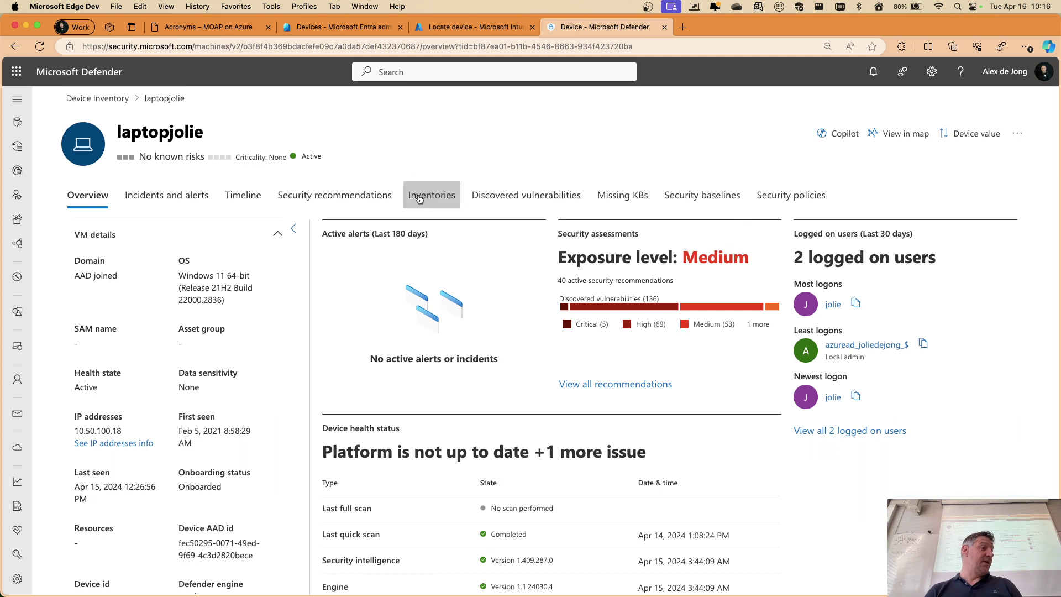
click(425, 196)
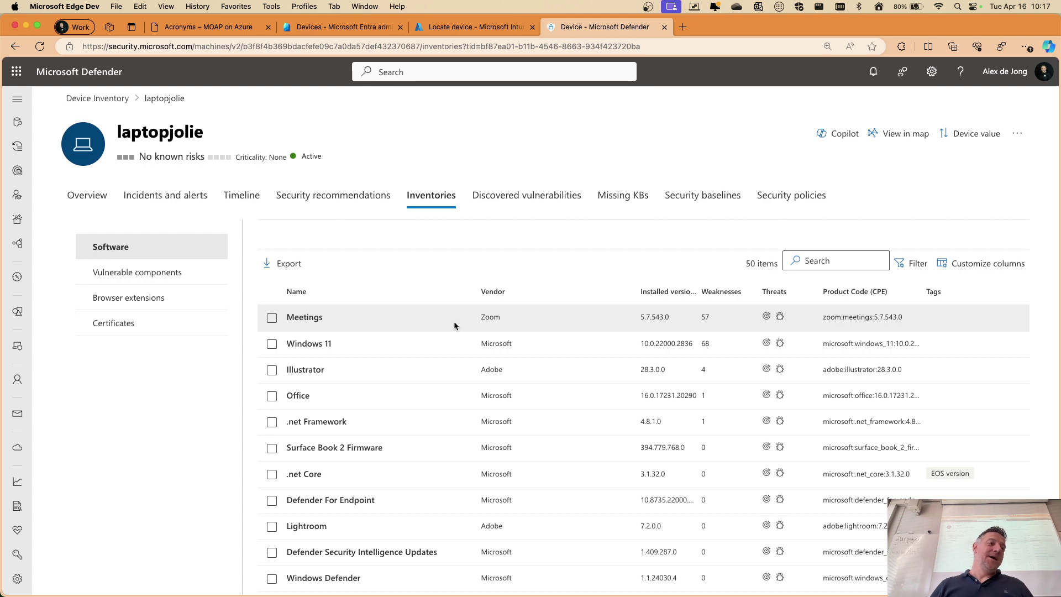
From the Device Inventory, expand the navigation and go to Settings > Device discovery
click(97, 99)
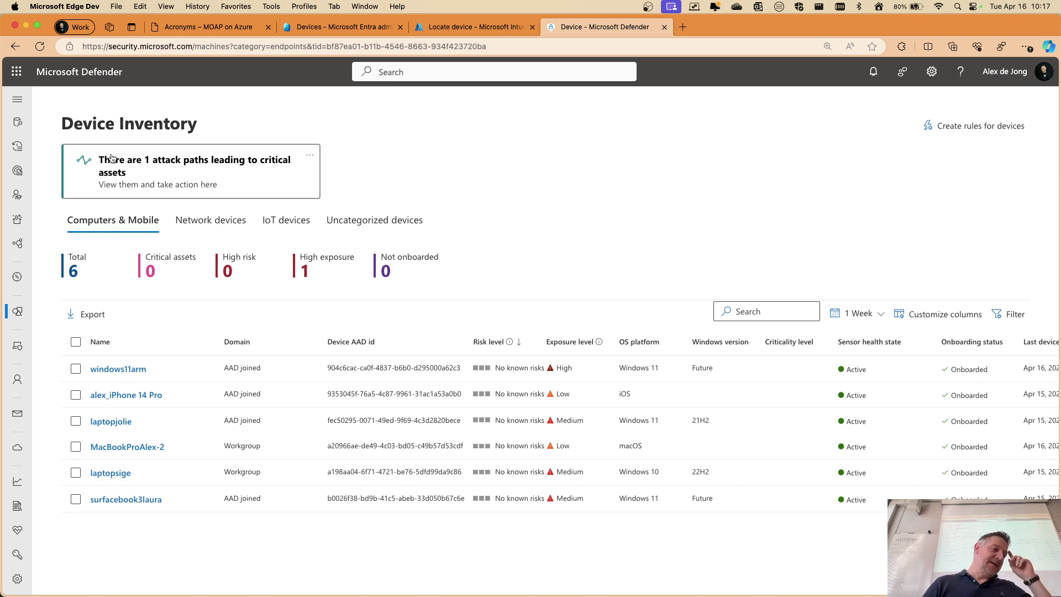
click(17, 99)
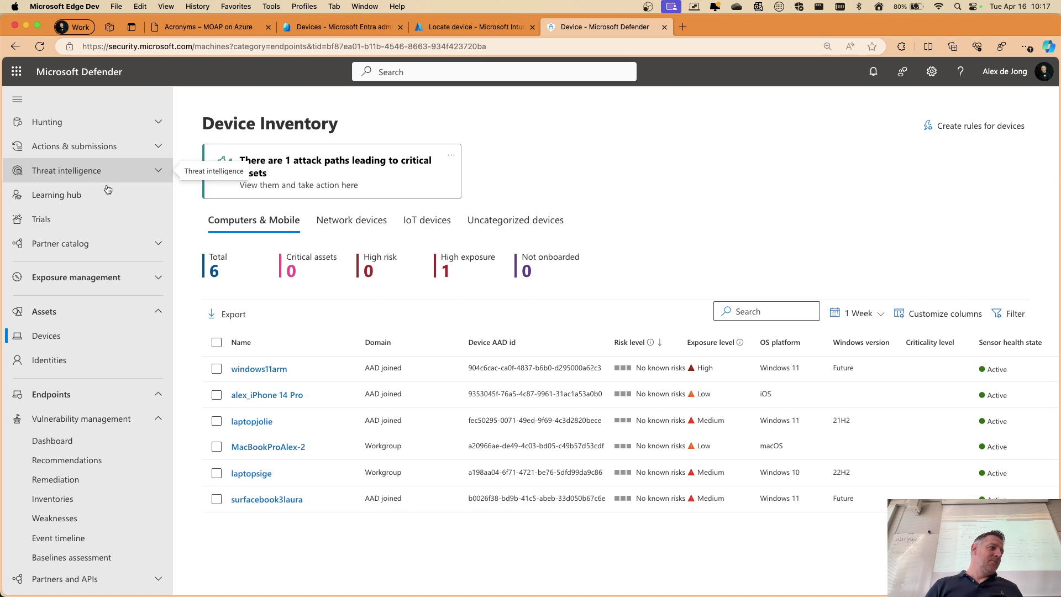
scroll(64, 279, down, 6)
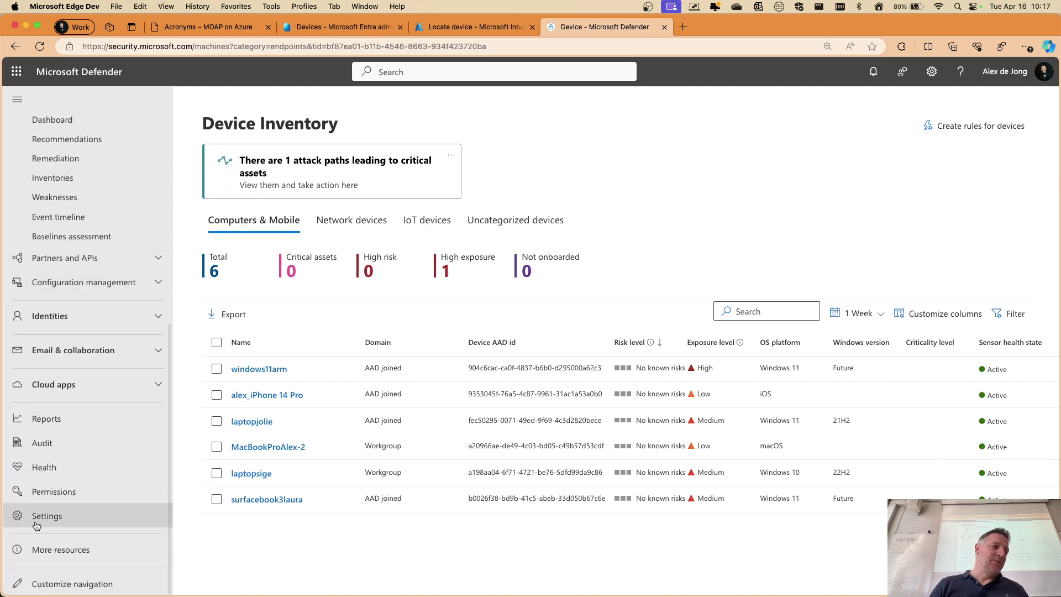
click(106, 515)
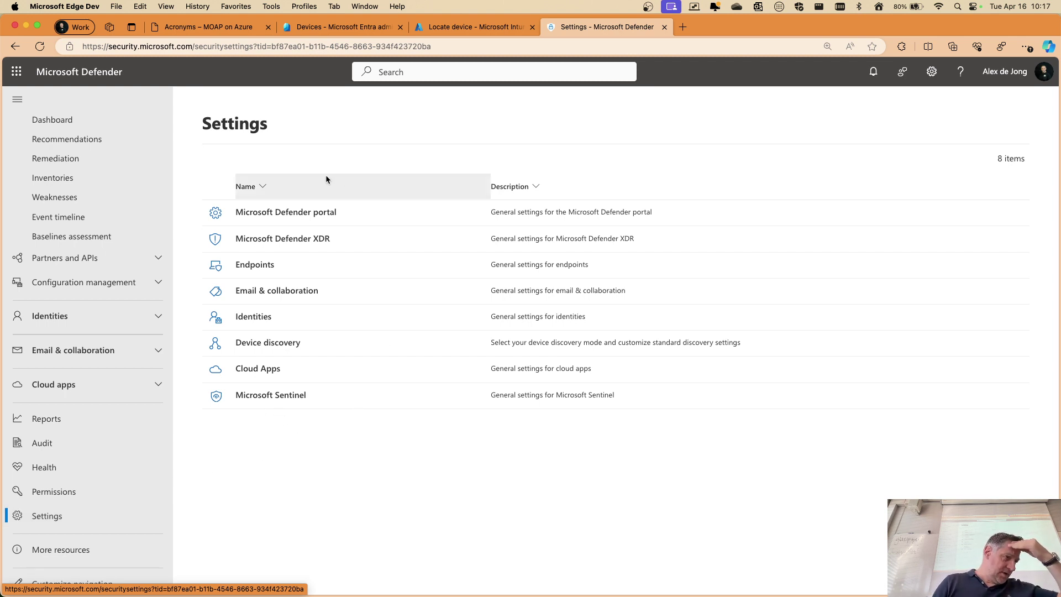
click(267, 343)
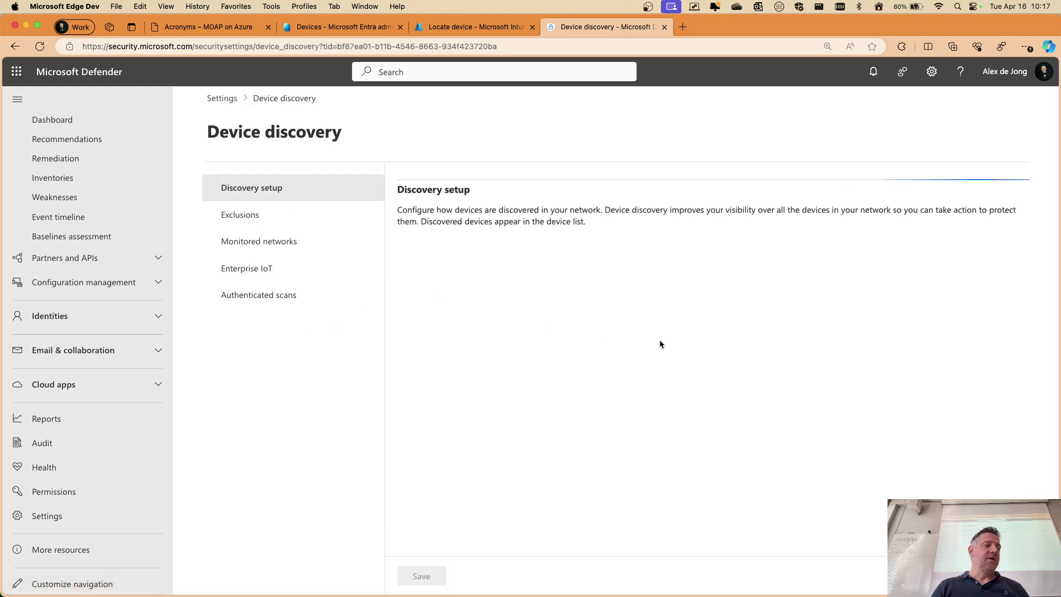
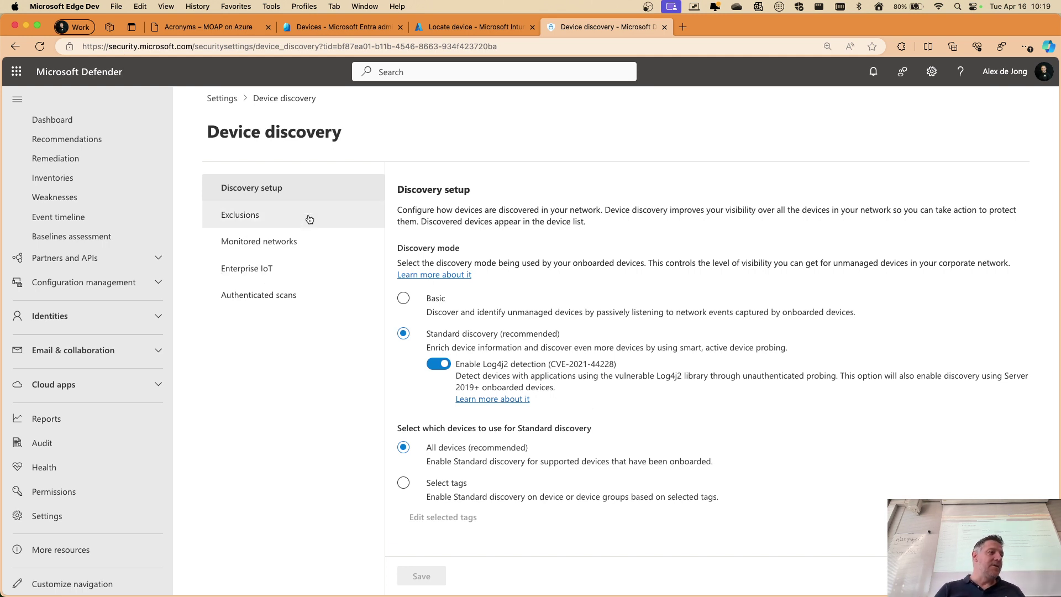
Show the Monitored networks list: one network Monitored, all others Ignored (Automatically)
click(263, 242)
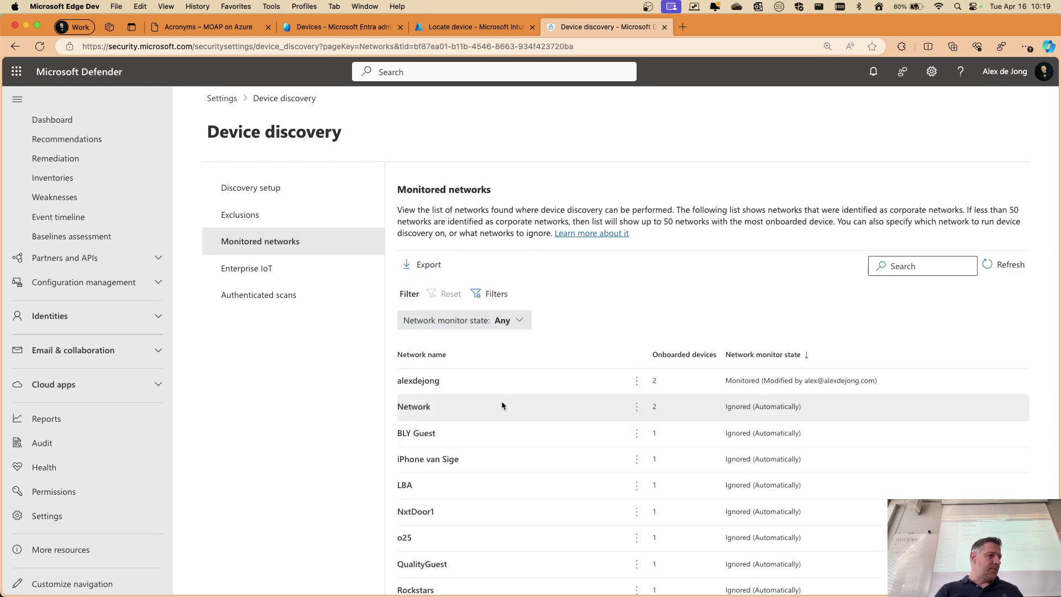
scroll(502, 403, down, 3)
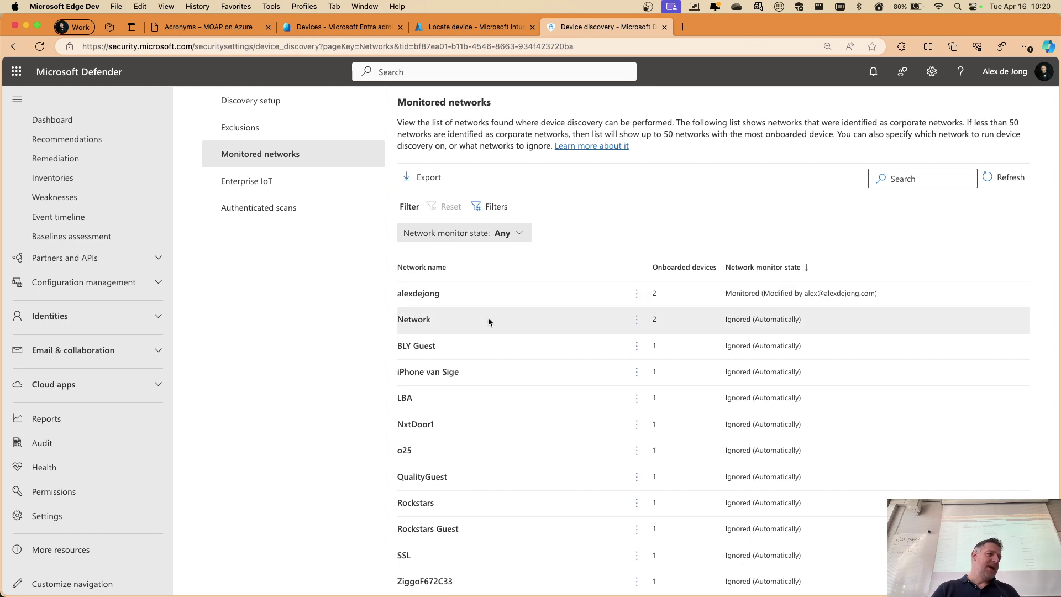
scroll(489, 317, up, 2)
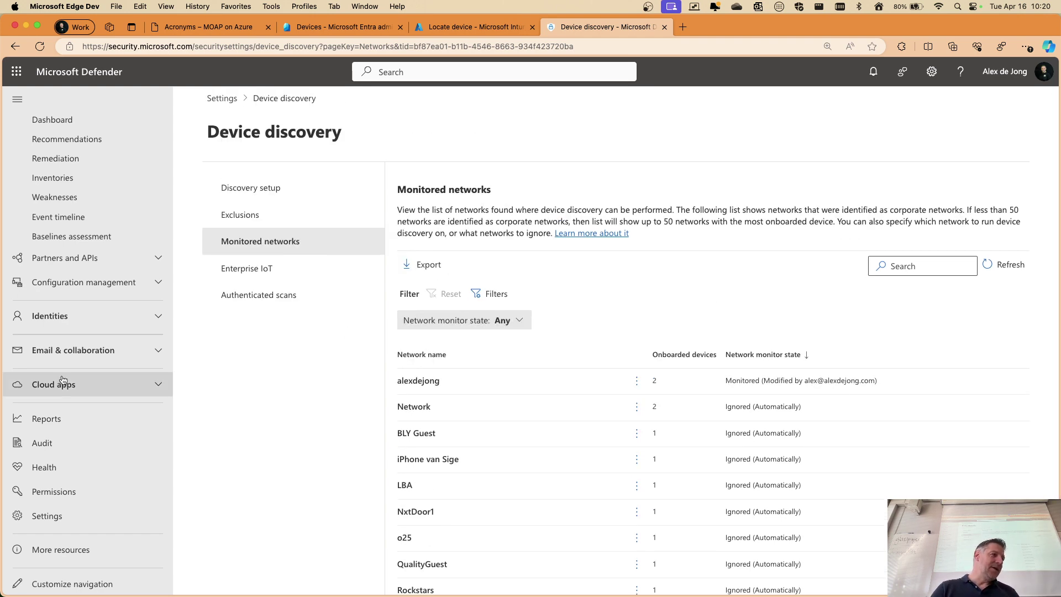
scroll(67, 376, up, 5)
In Assets > Devices, browse the Network, IoT and Uncategorized tabs, then return to Computers & Mobile
click(70, 269)
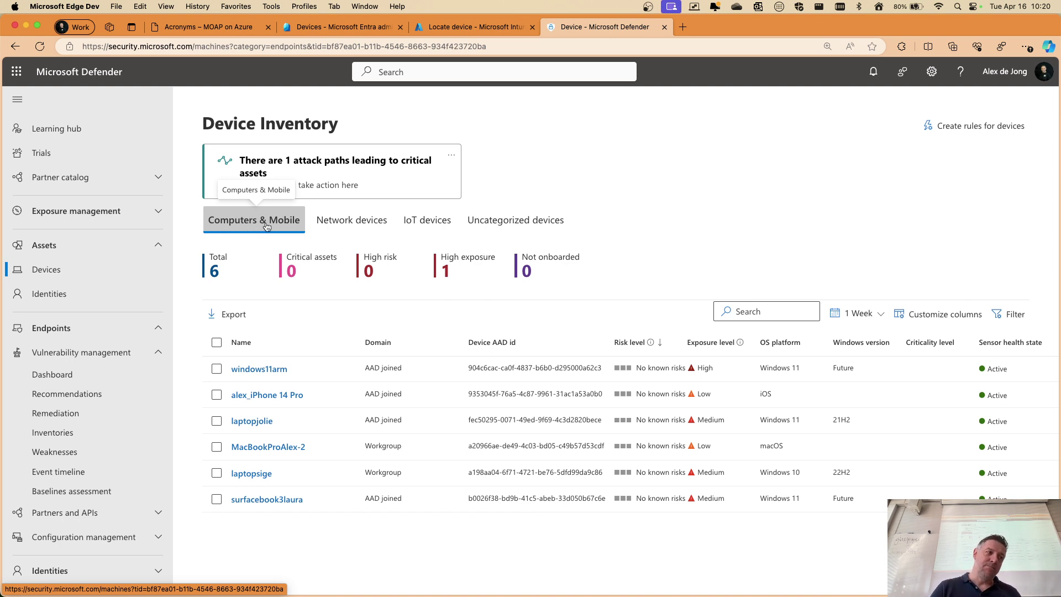
click(367, 222)
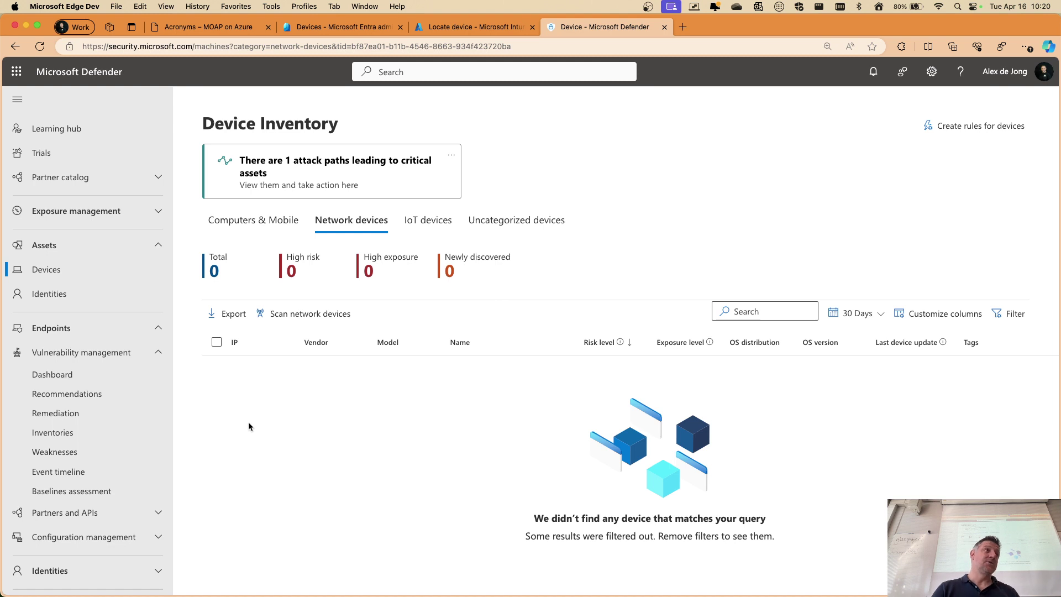
click(427, 220)
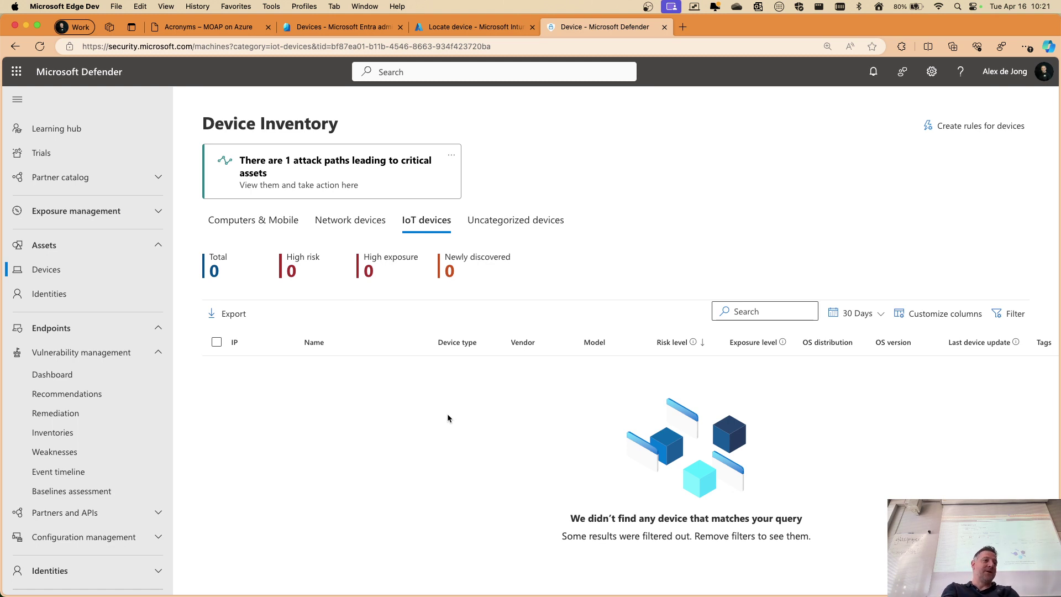
click(513, 232)
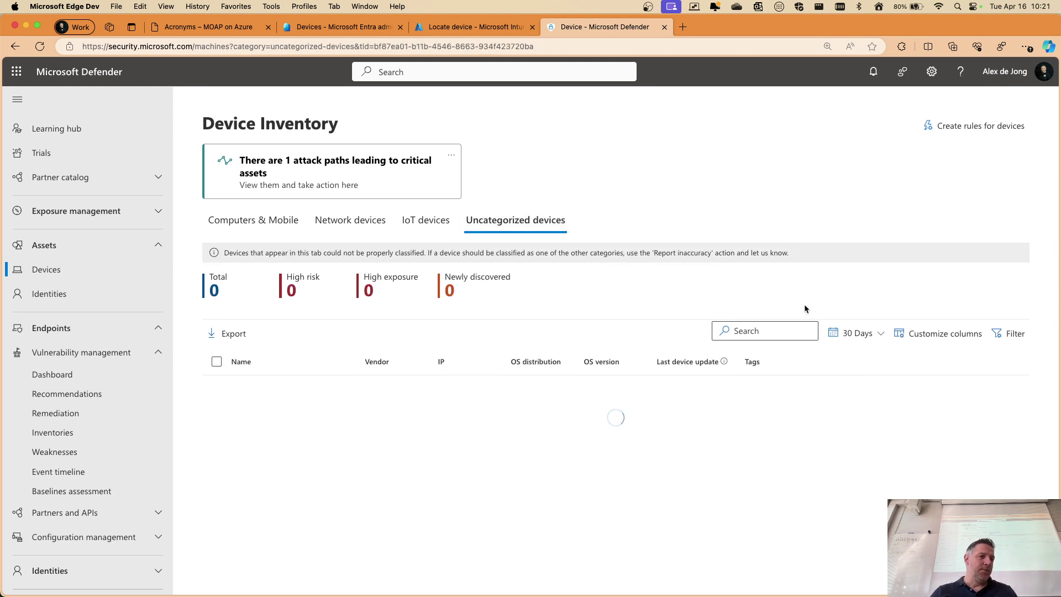
click(241, 230)
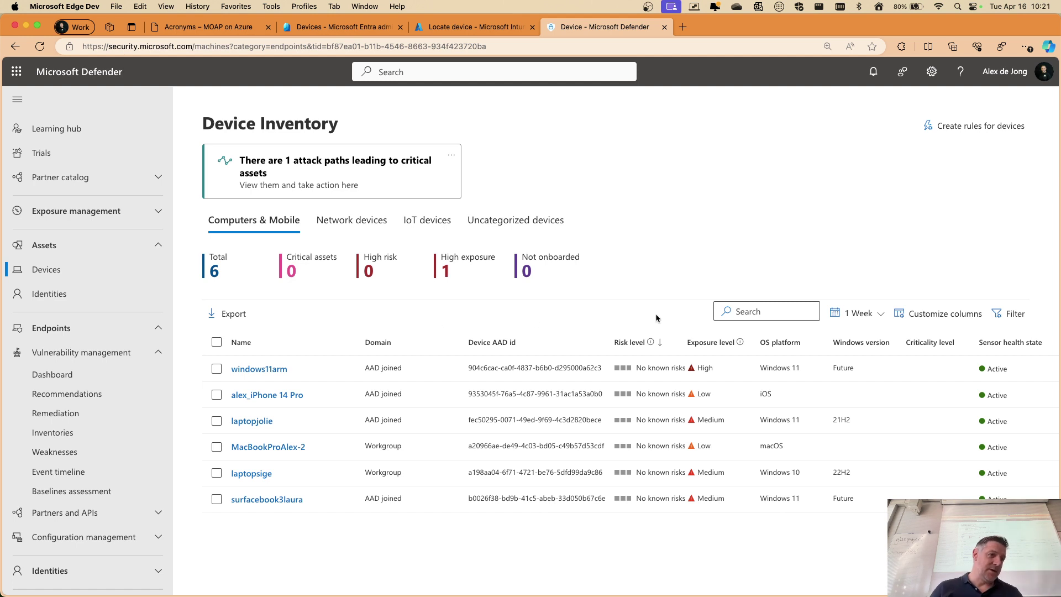
click(860, 314)
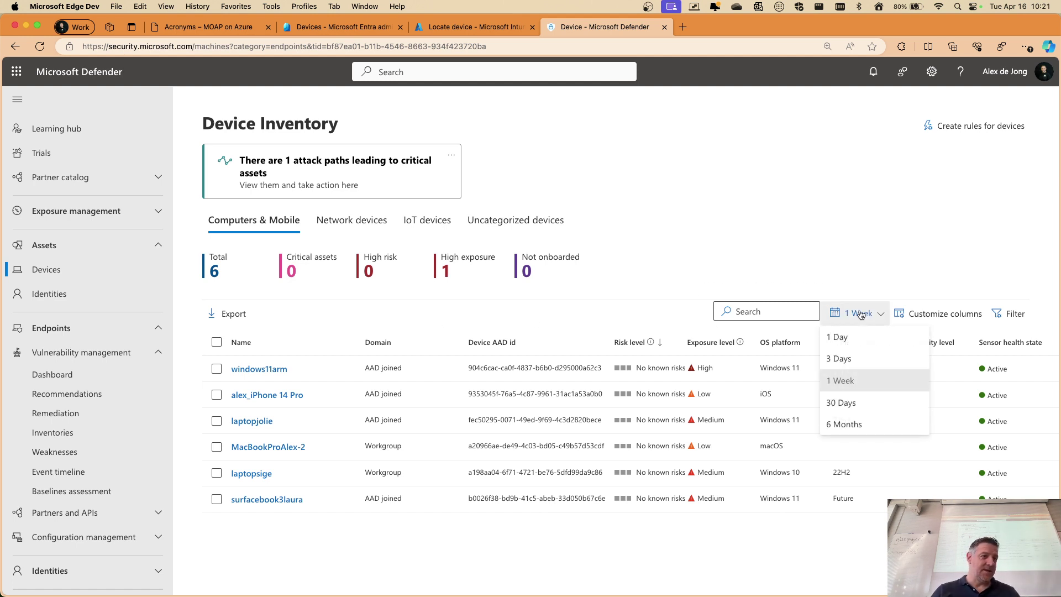
Set the inventory time range to 6 Months and show the Network devices
click(838, 424)
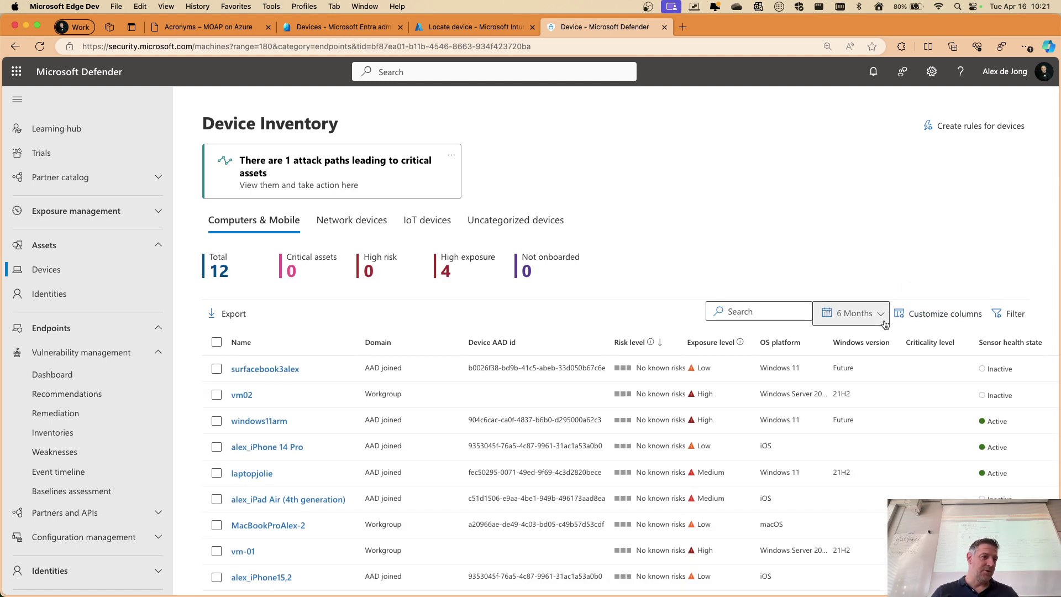
scroll(721, 301, down, 2)
scroll(415, 382, up, 2)
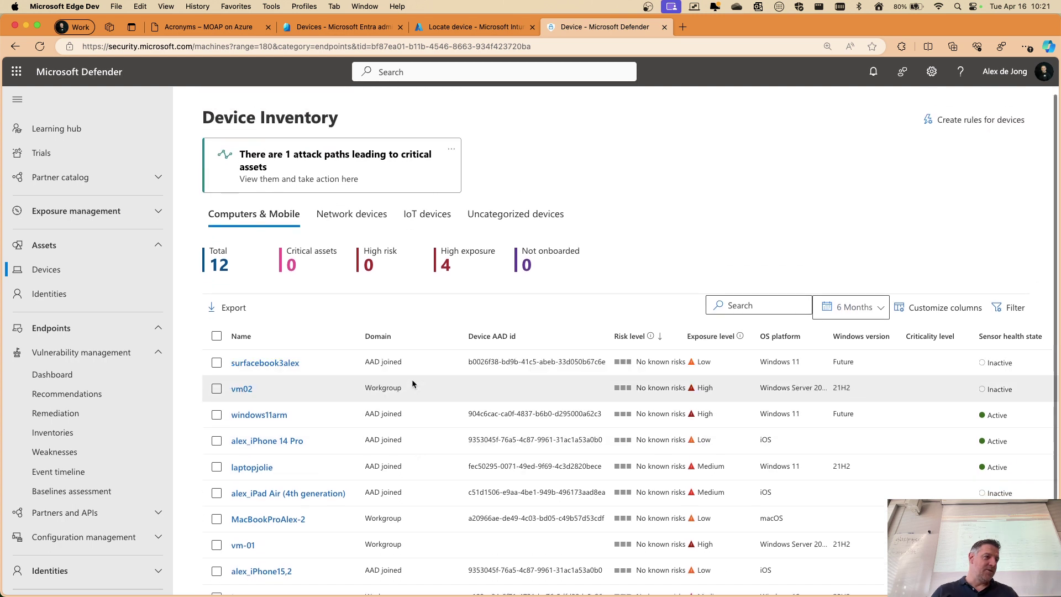
scroll(412, 379, down, 2)
scroll(262, 257, up, 2)
click(351, 214)
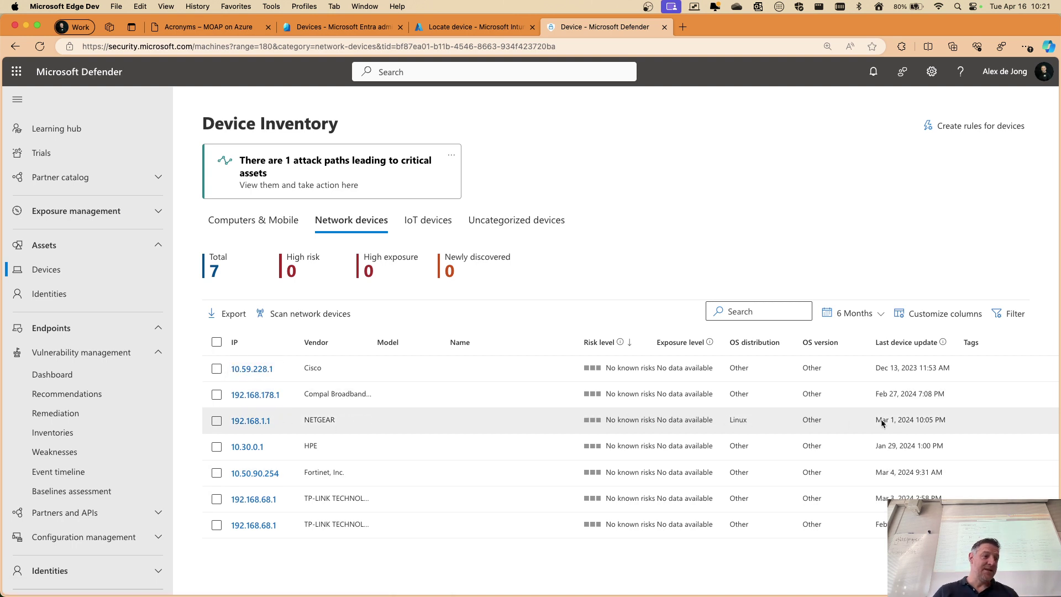
Inspect network device 192.168.1.1's empty software inventory, then go back to Device Inventory
click(243, 420)
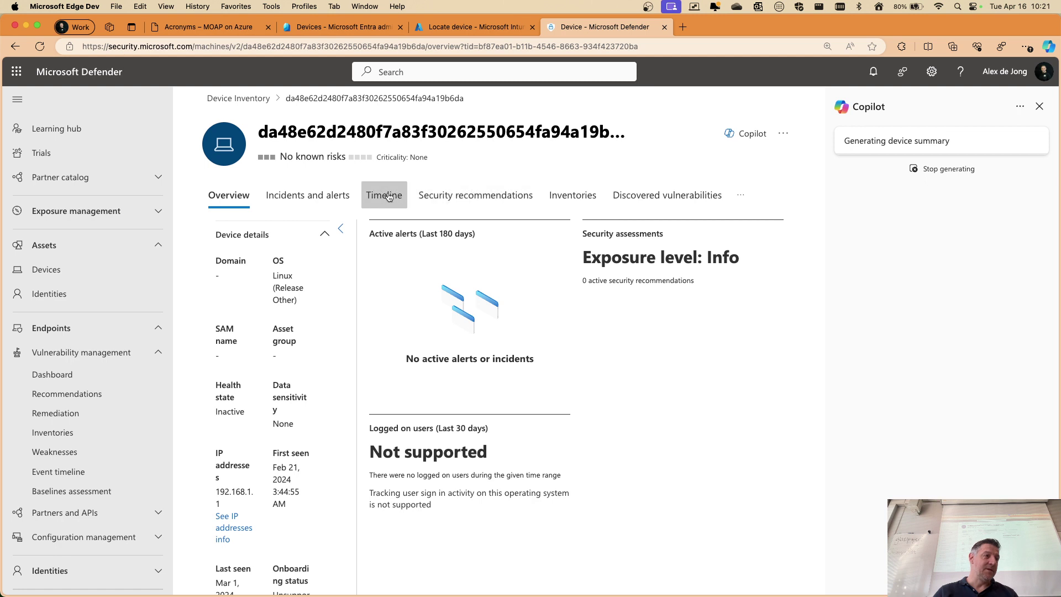
click(570, 195)
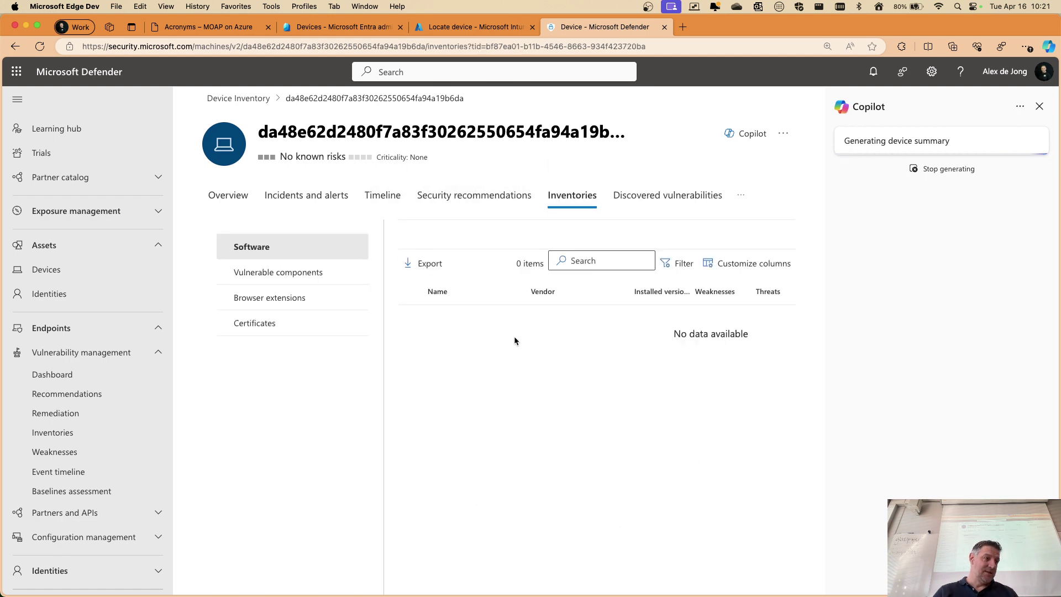
click(741, 195)
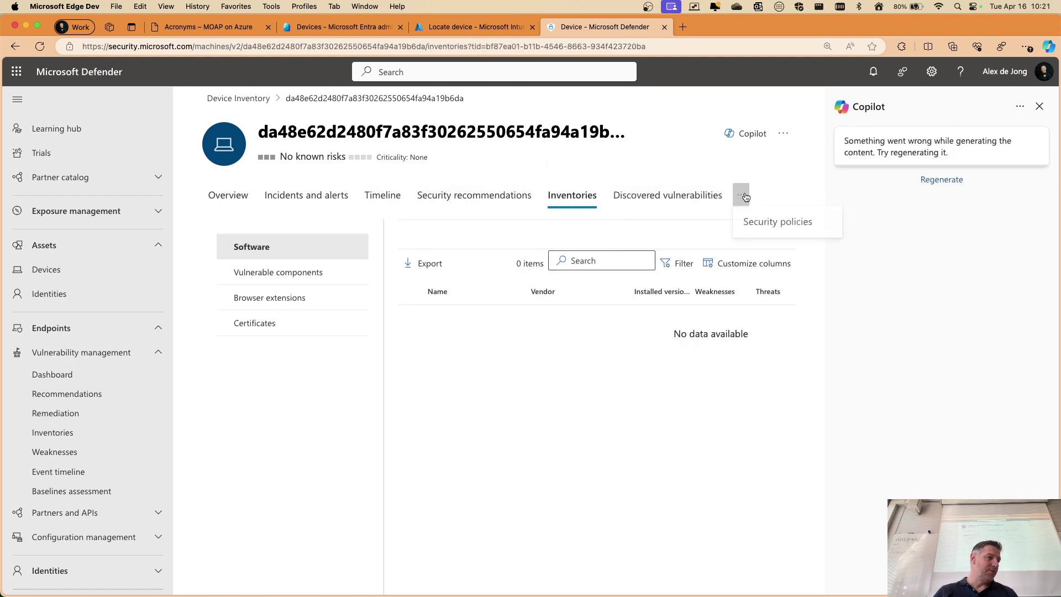
click(1040, 106)
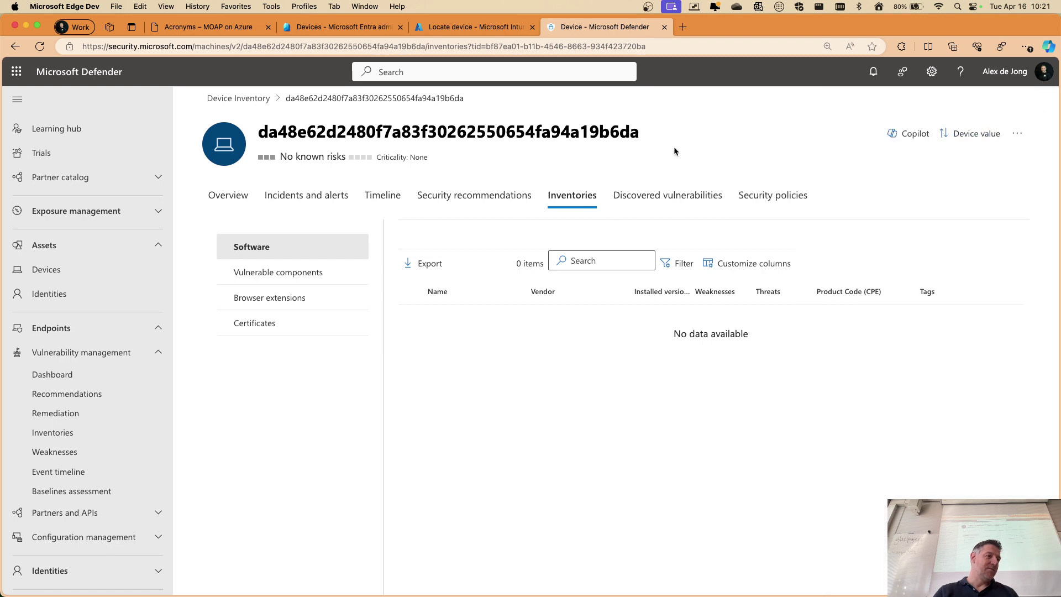
click(248, 99)
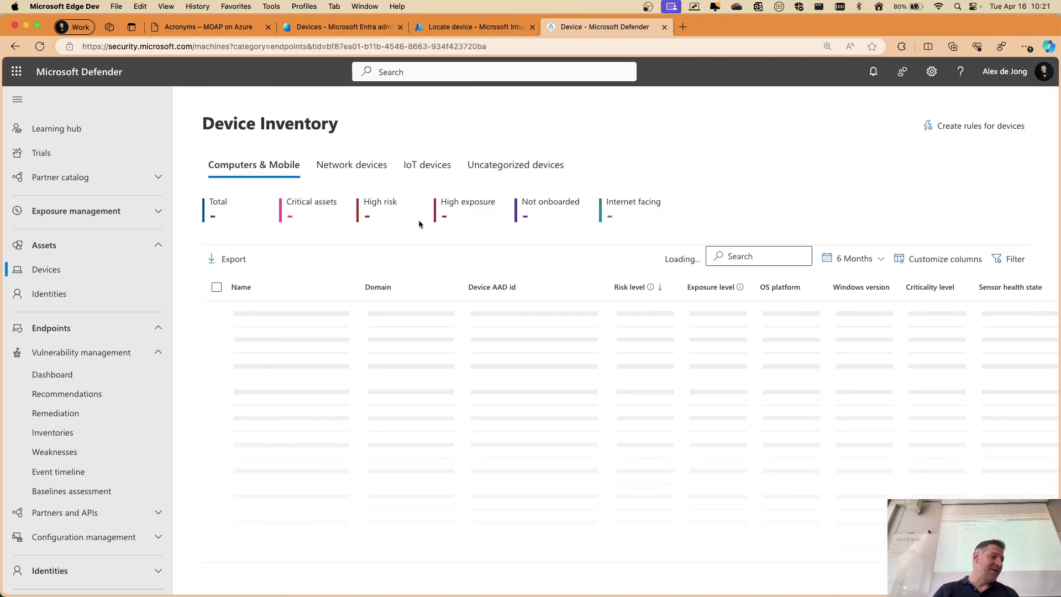
Show the 7 Network devices with the time range set to 6 Months
click(340, 227)
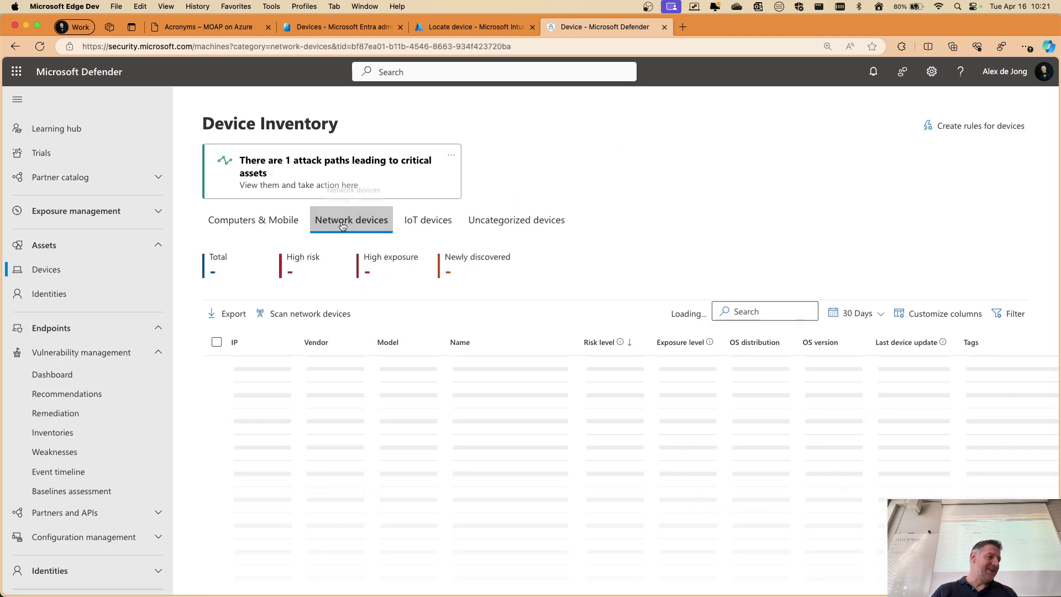
click(437, 221)
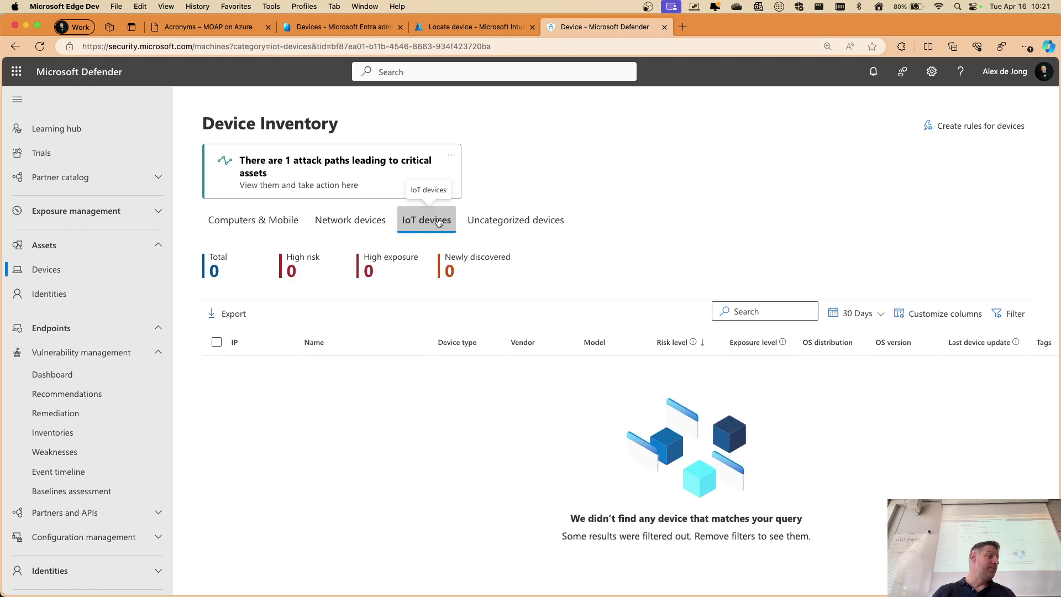
click(351, 220)
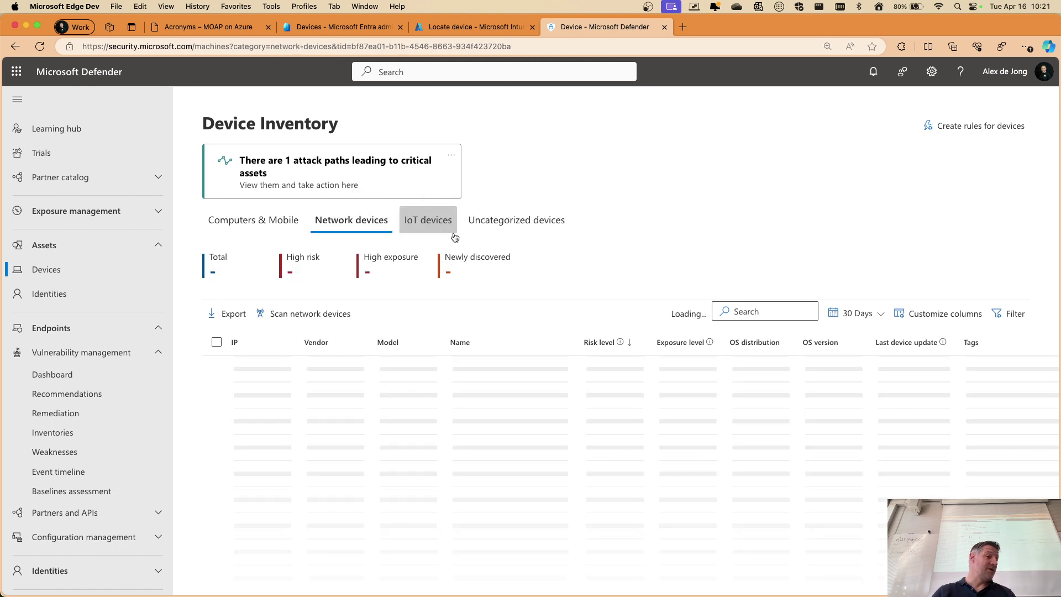
click(880, 315)
click(862, 424)
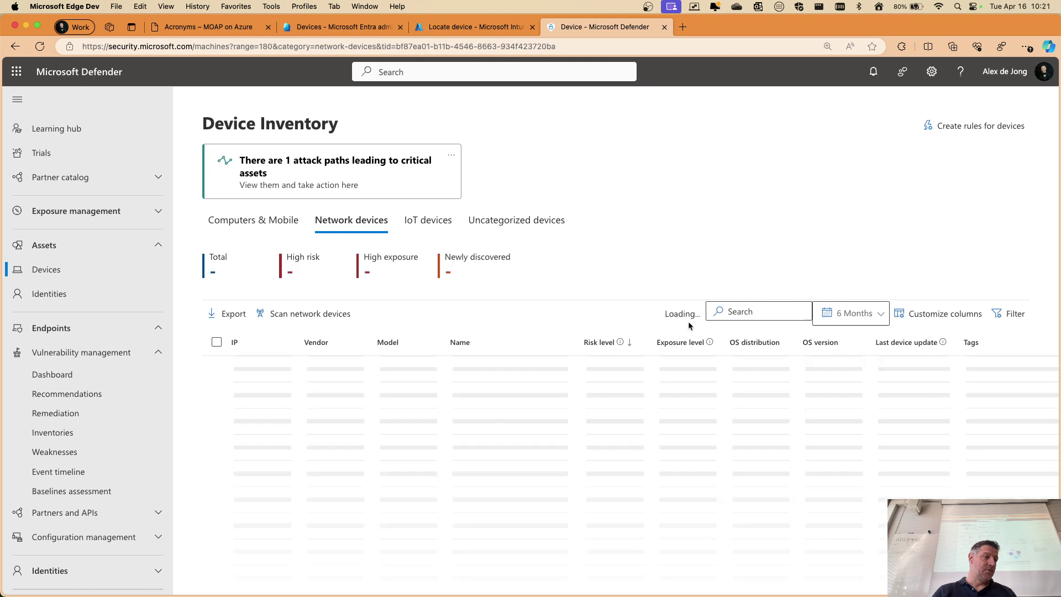
Review the HP M277dw printer under IoT devices and the empty Uncategorized devices tab
click(436, 225)
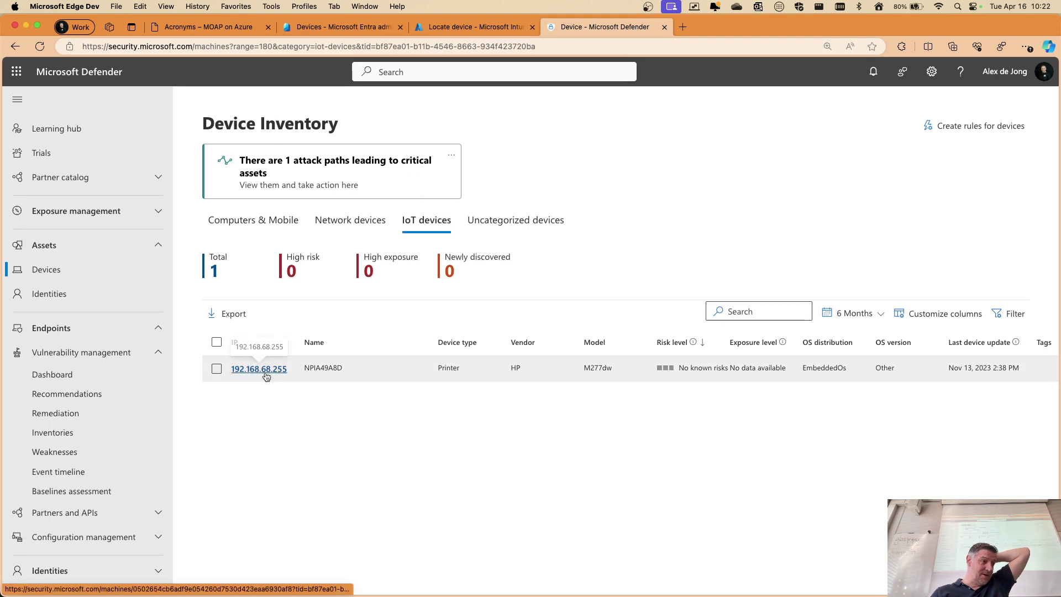
scroll(245, 379, up, 5)
scroll(337, 388, right, 1)
scroll(682, 363, right, 15)
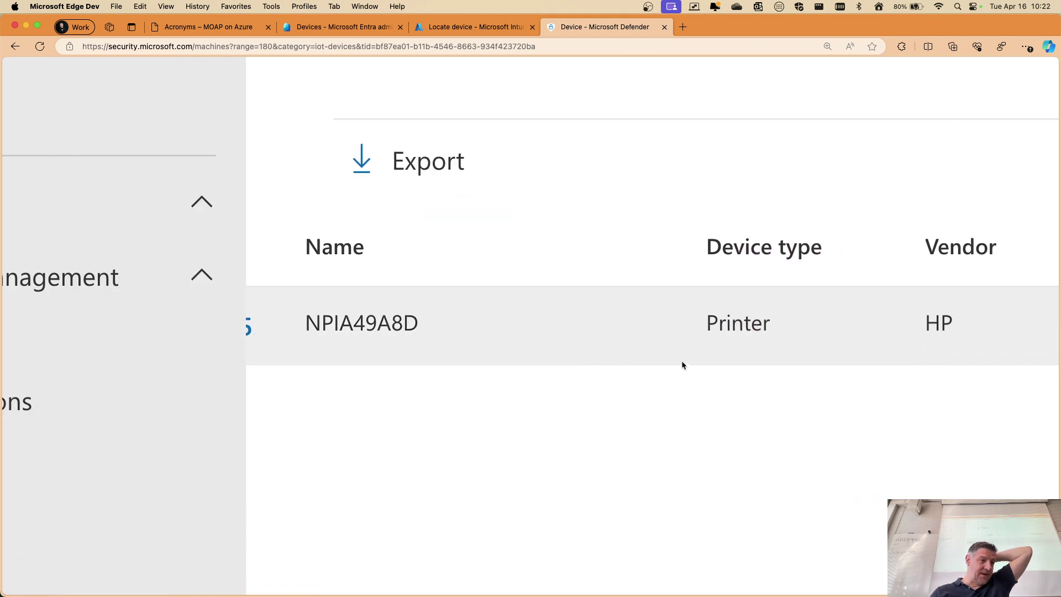
scroll(682, 364, right, 4)
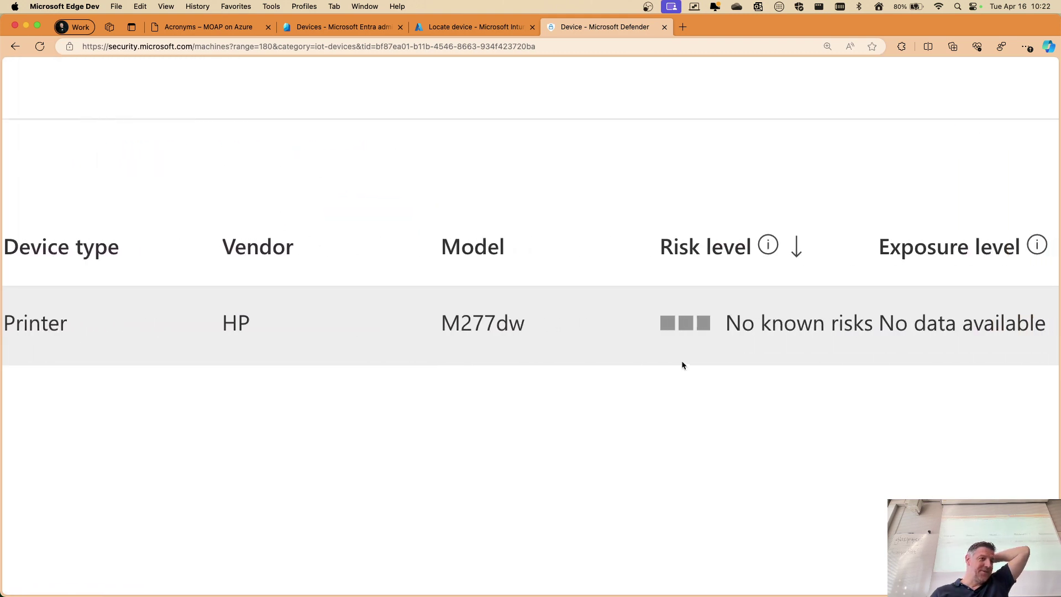
scroll(674, 362, left, 10)
scroll(621, 360, down, 5)
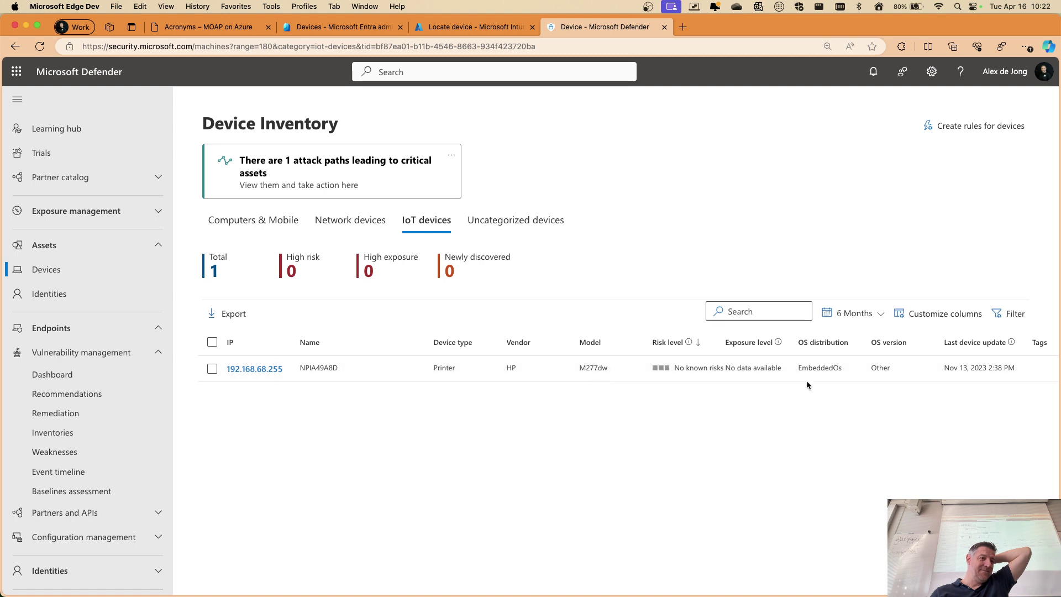
click(524, 219)
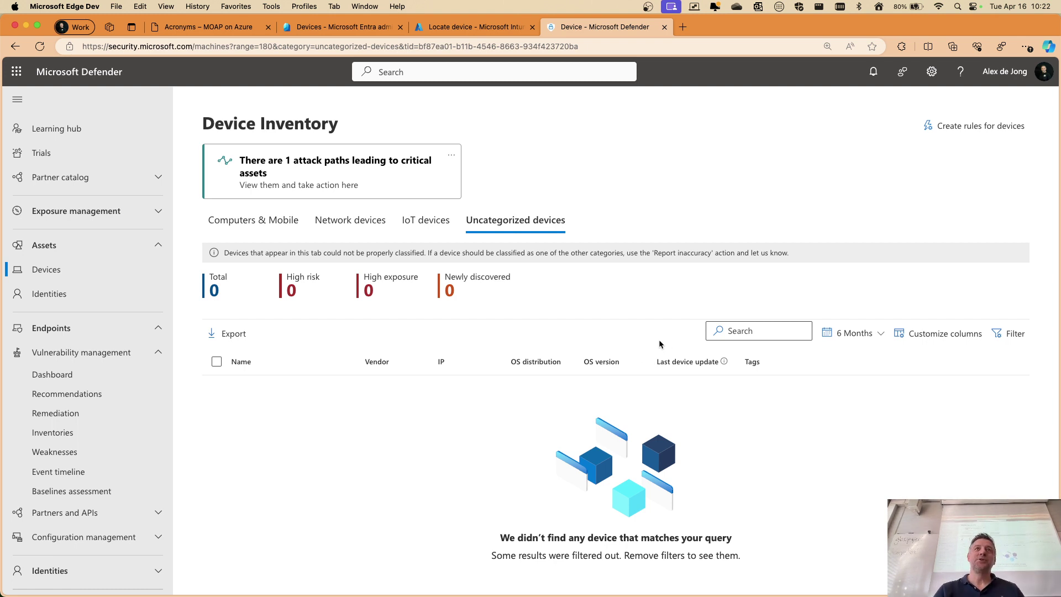
Return to the 12 Computers & Mobile devices and open laptopjolie's device page
click(250, 220)
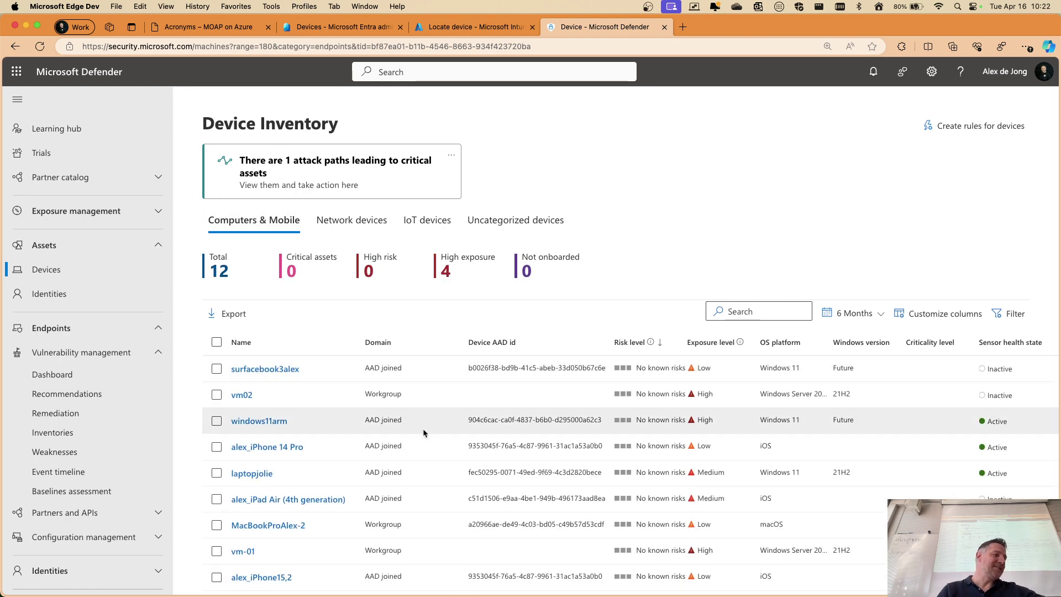
scroll(420, 428, down, 3)
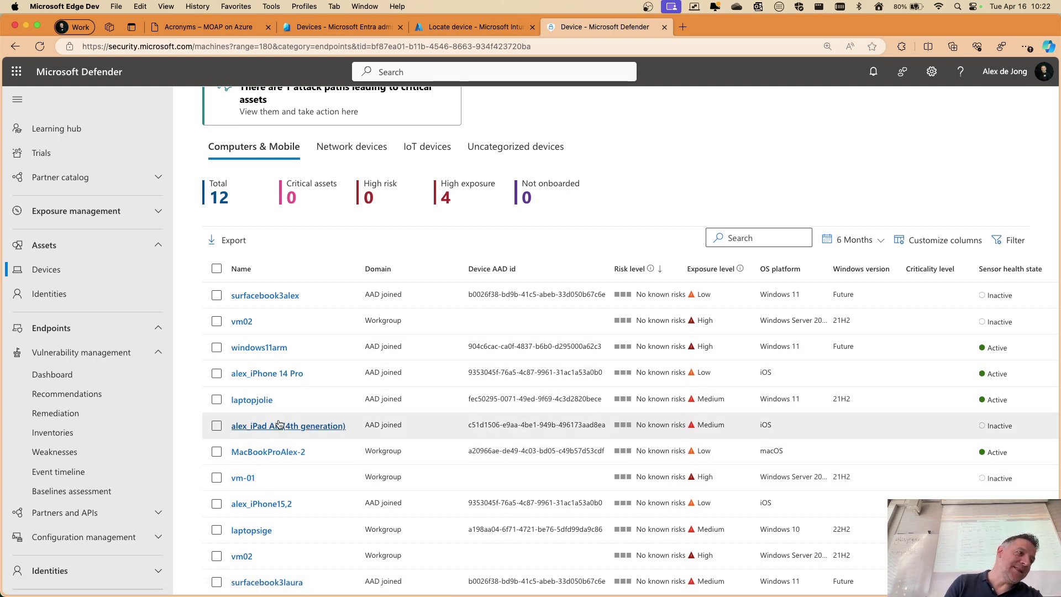
click(255, 400)
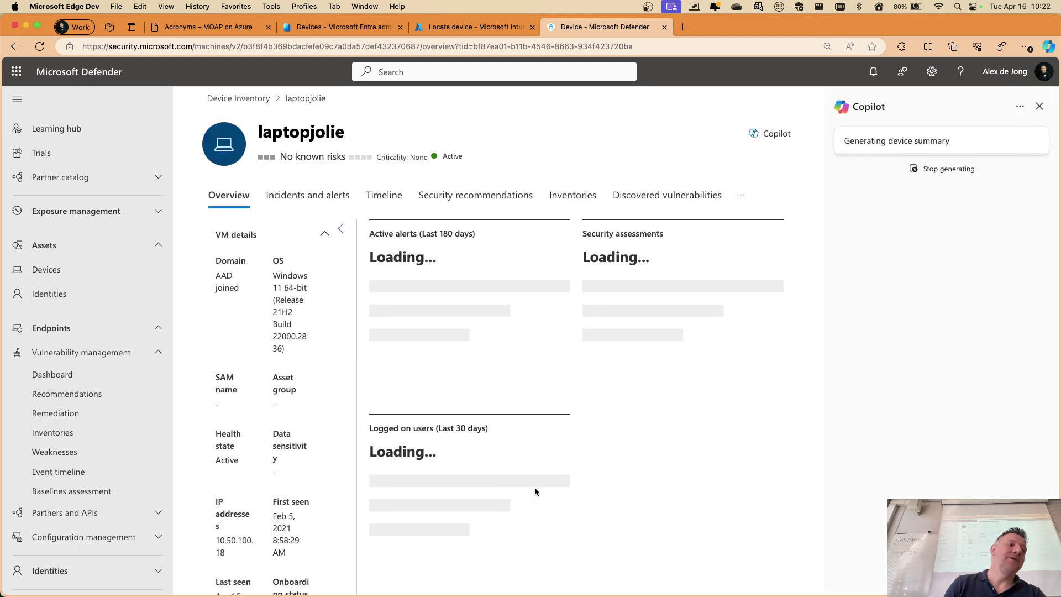
Check laptopjolie's Inventories and 136 Discovered vulnerabilities, then show its two Missing KBs
click(496, 196)
click(575, 202)
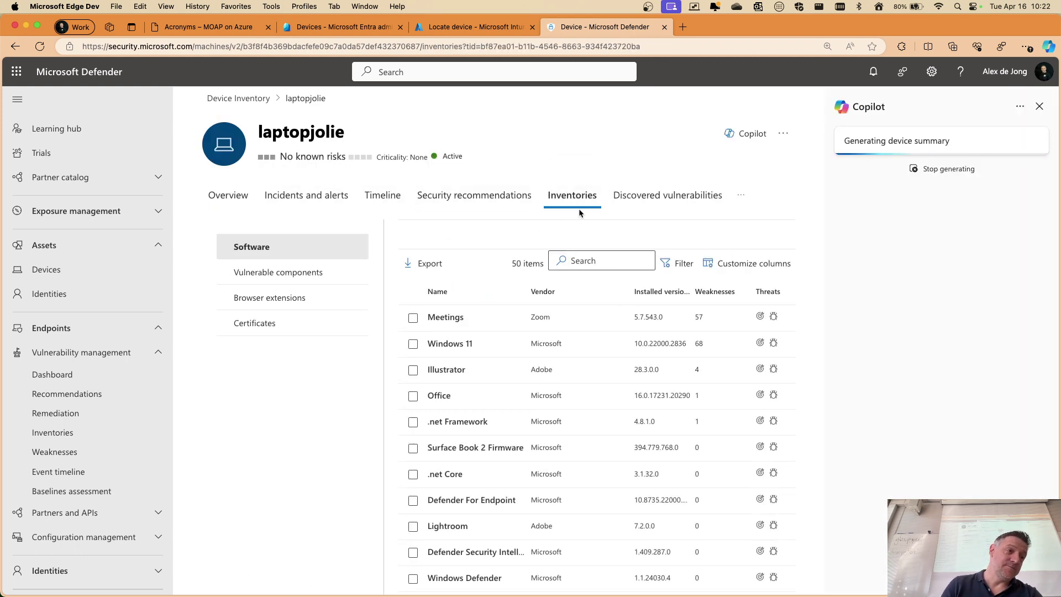
click(663, 194)
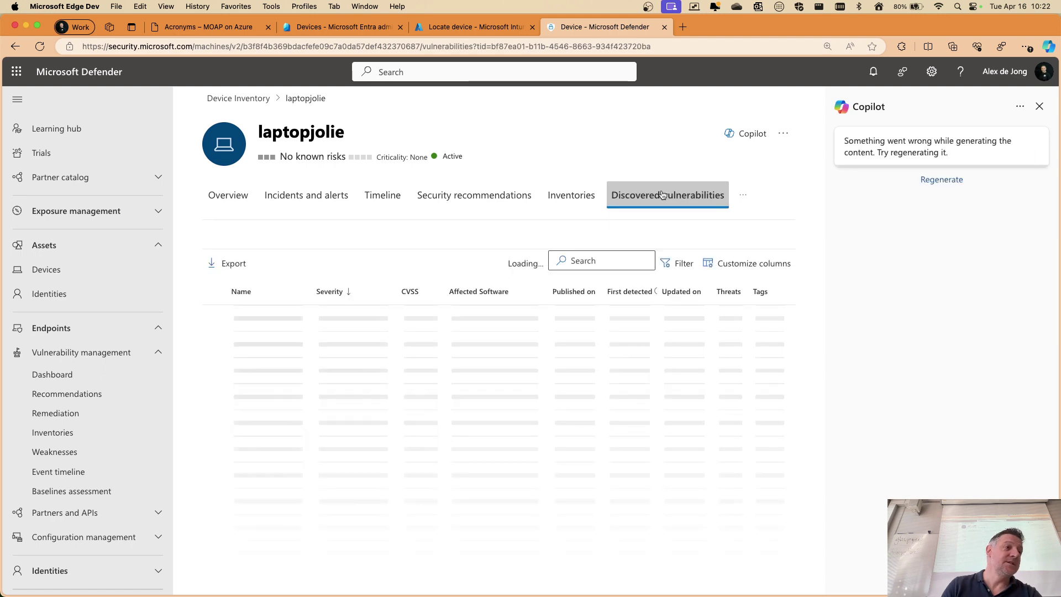
click(743, 194)
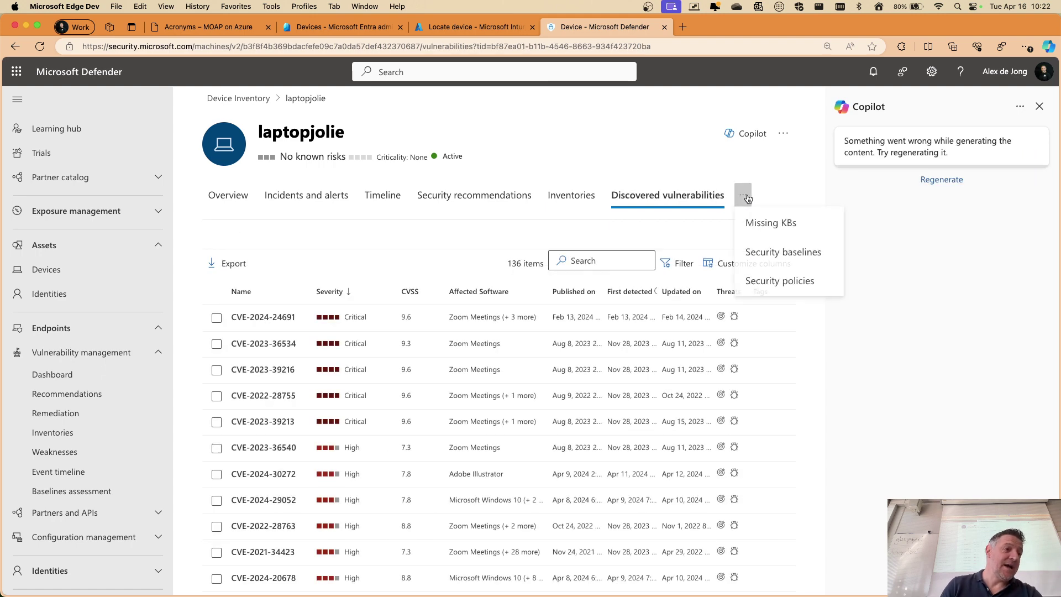
click(768, 225)
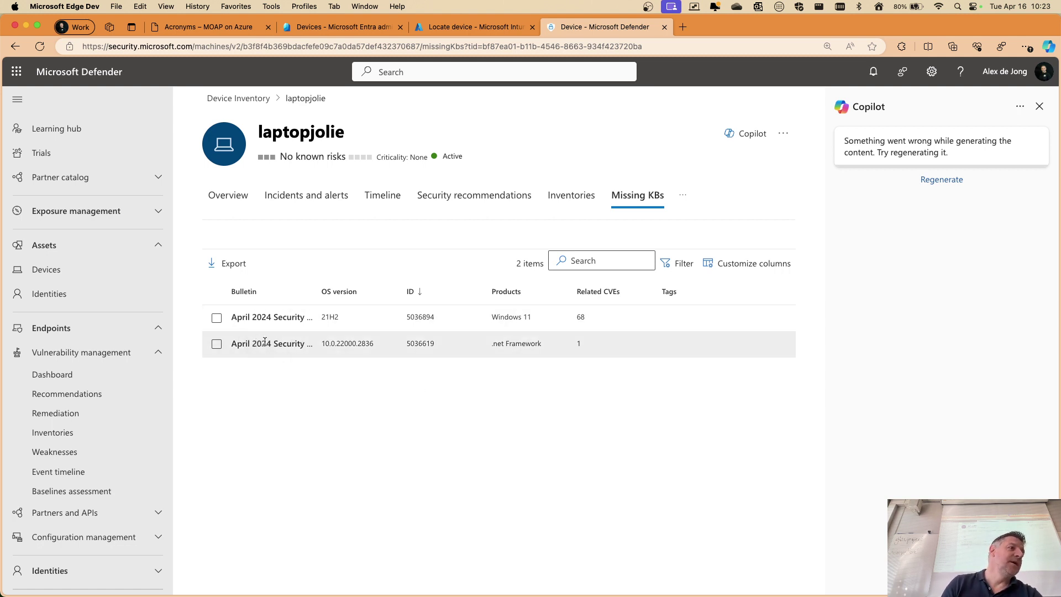
Scroll through laptopjolie's 40 active security recommendations with the Copilot pane closed
click(683, 197)
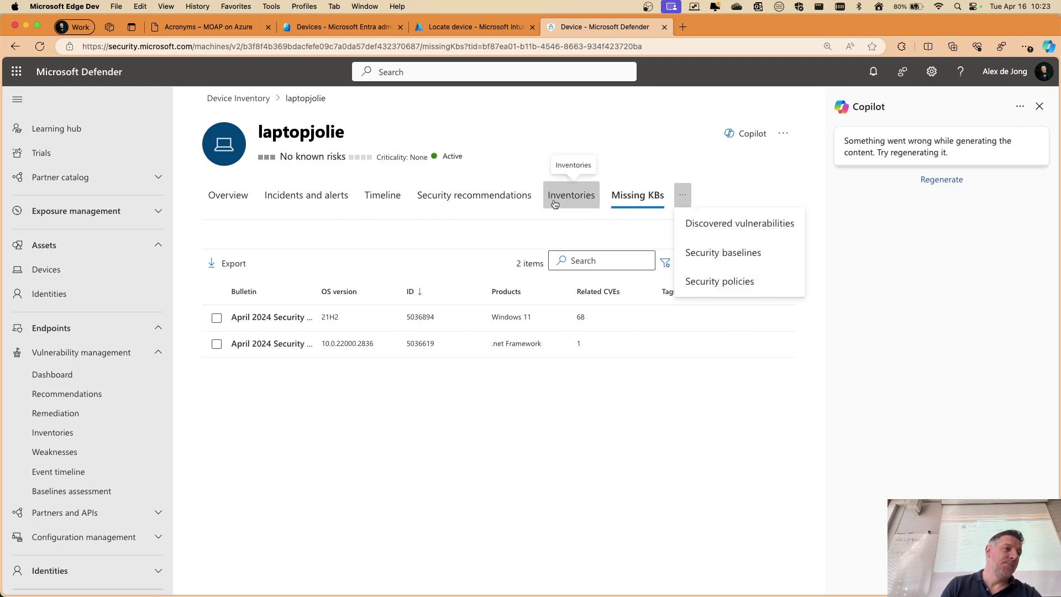
click(470, 200)
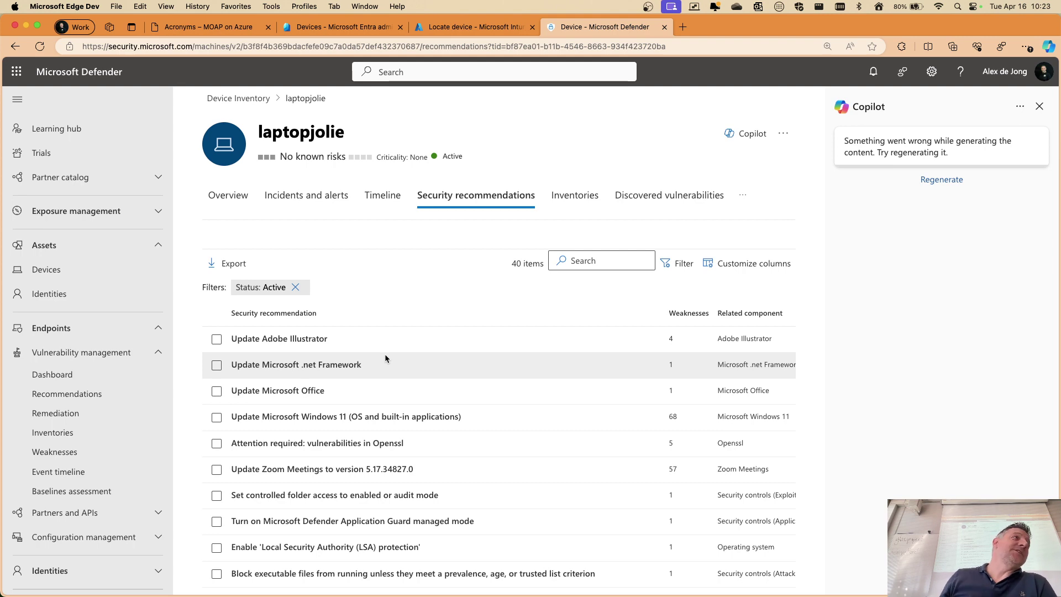
scroll(334, 404, down, 10)
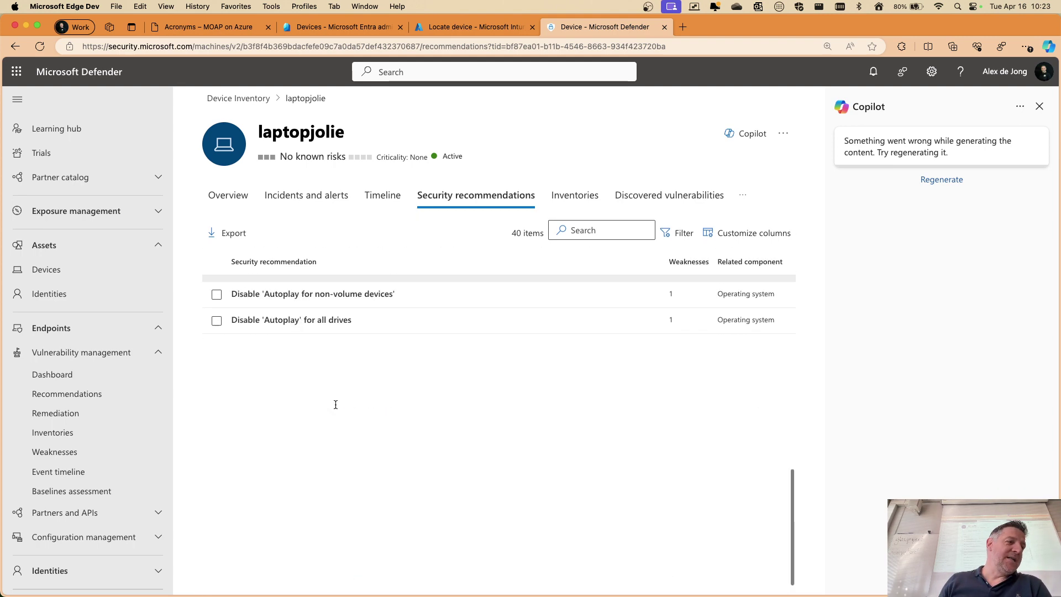
scroll(336, 408, up, 10)
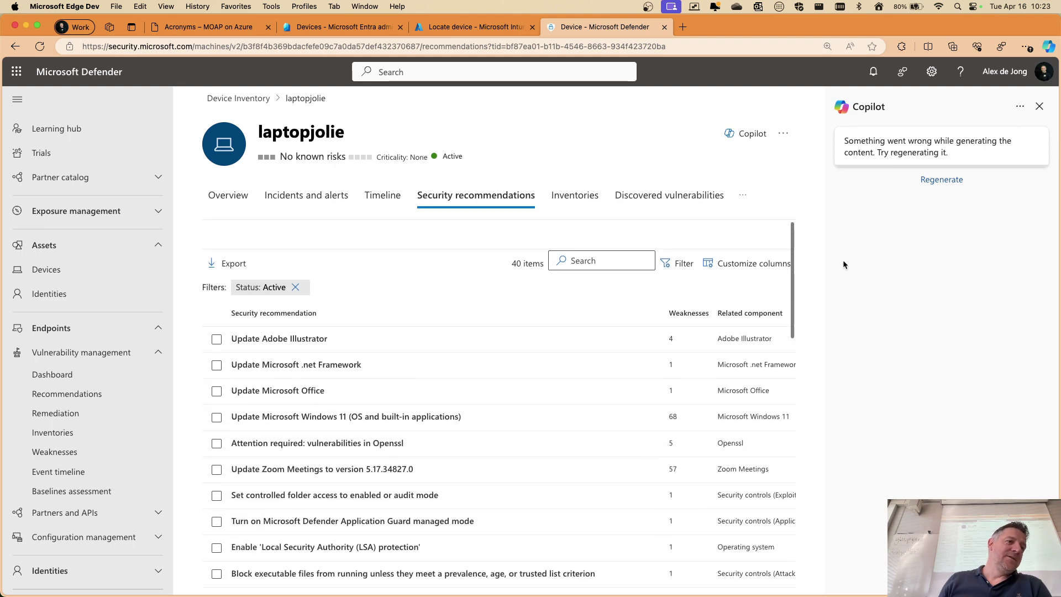
click(1040, 105)
scroll(337, 398, down, 2)
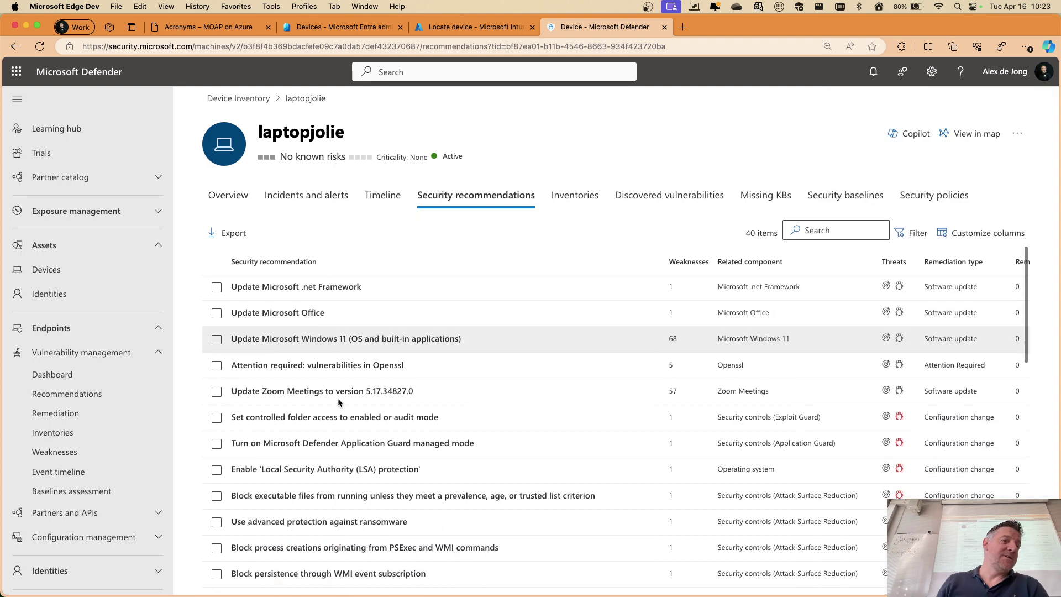
scroll(336, 397, up, 2)
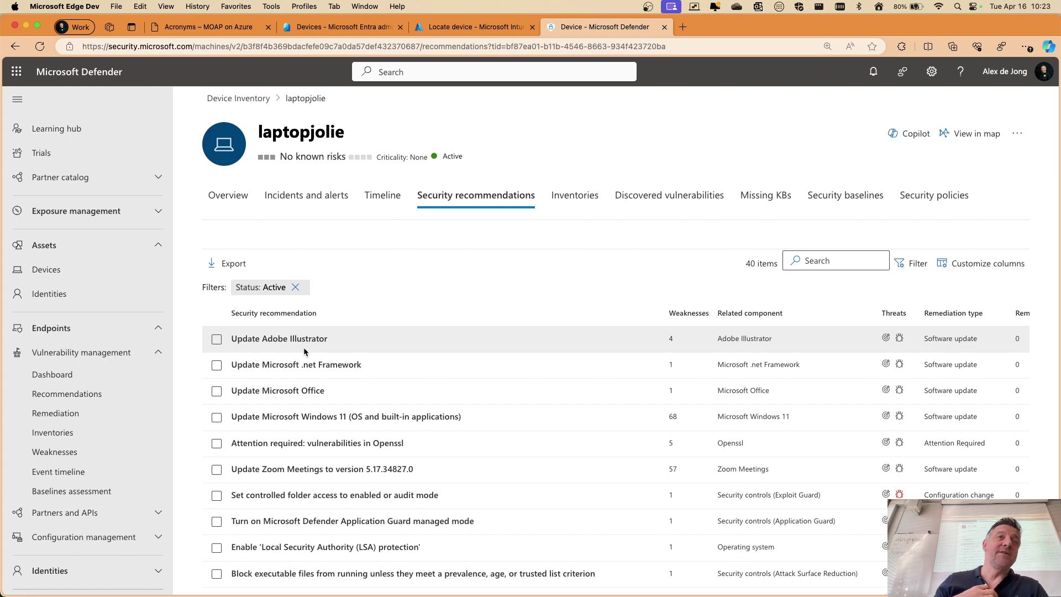
scroll(310, 359, down, 5)
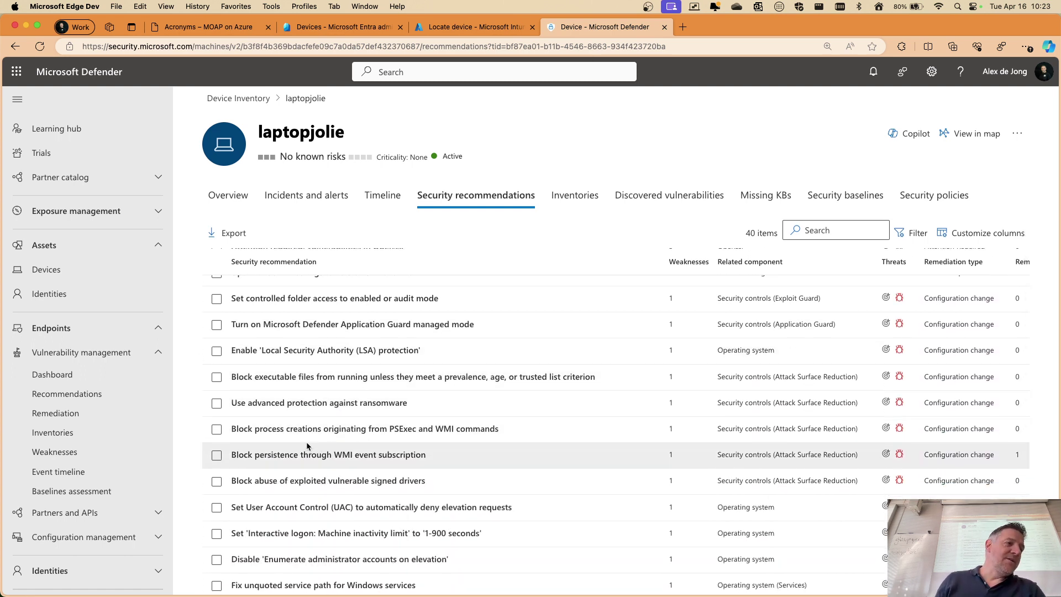
Read the 'Use advanced protection against ransomware' recommendation's General and Remediation options tabs
scroll(307, 442, down, 1)
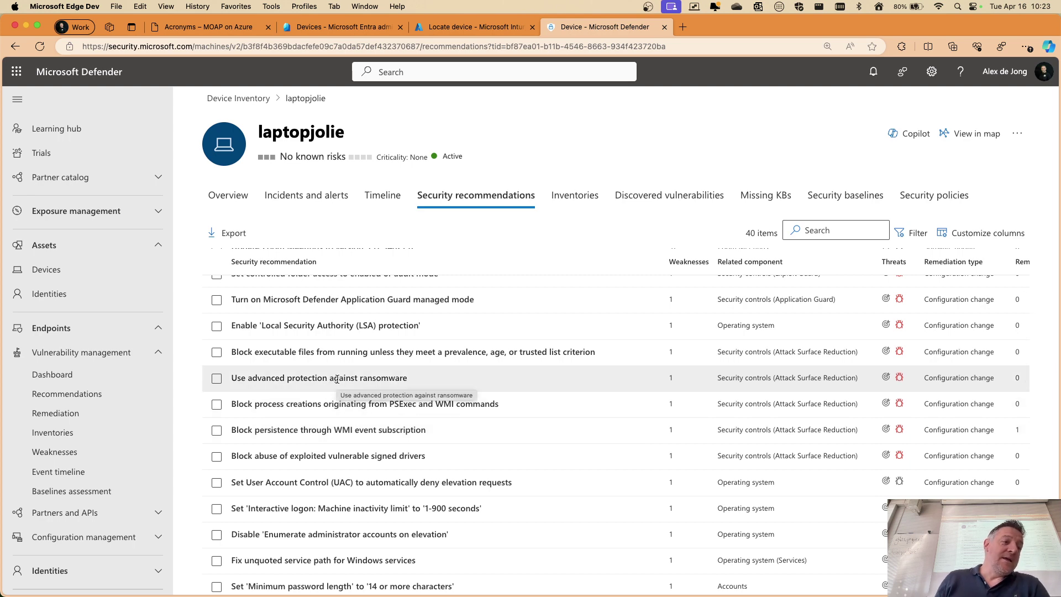
click(337, 379)
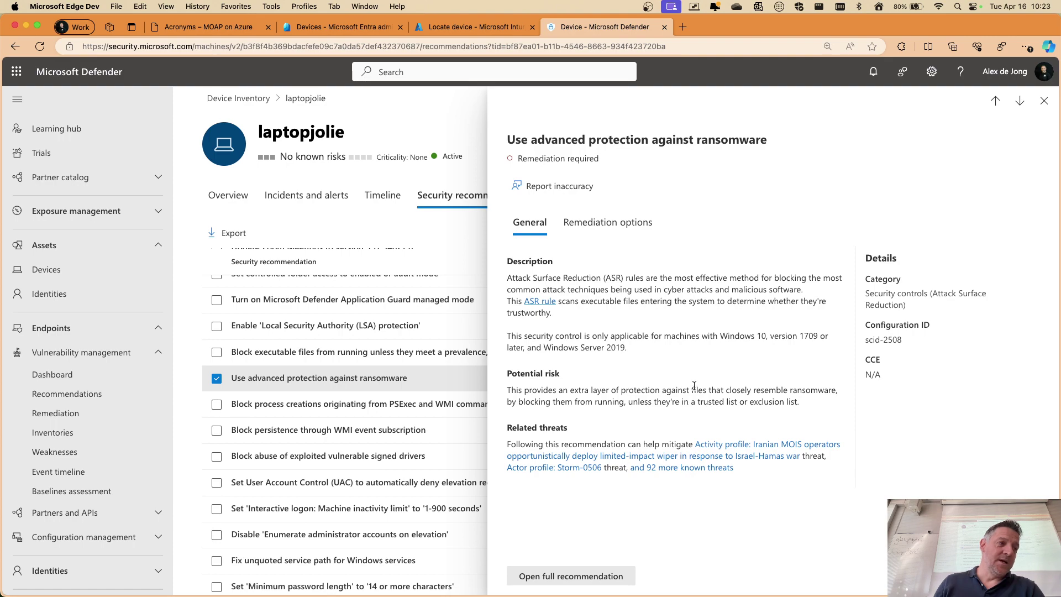
scroll(719, 358, up, 5)
scroll(658, 362, up, 2)
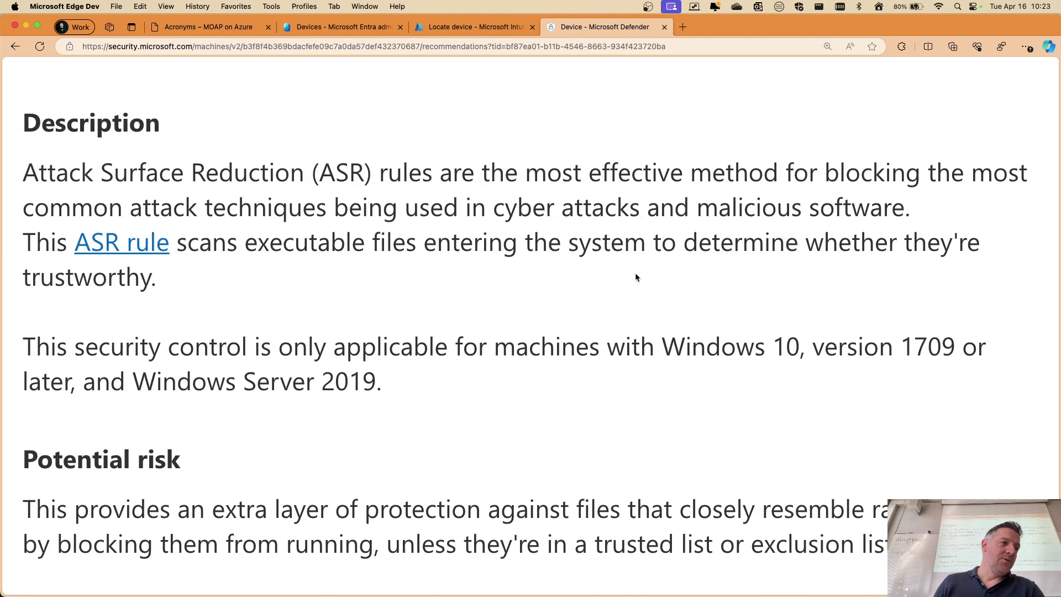
scroll(636, 277, down, 7)
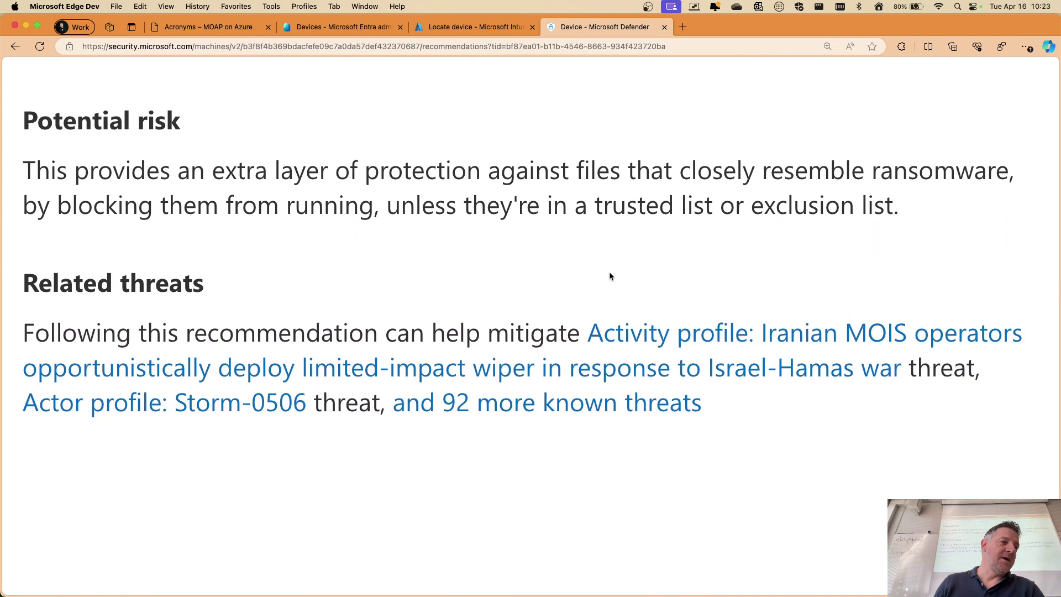
scroll(609, 271, up, 12)
scroll(609, 271, down, 5)
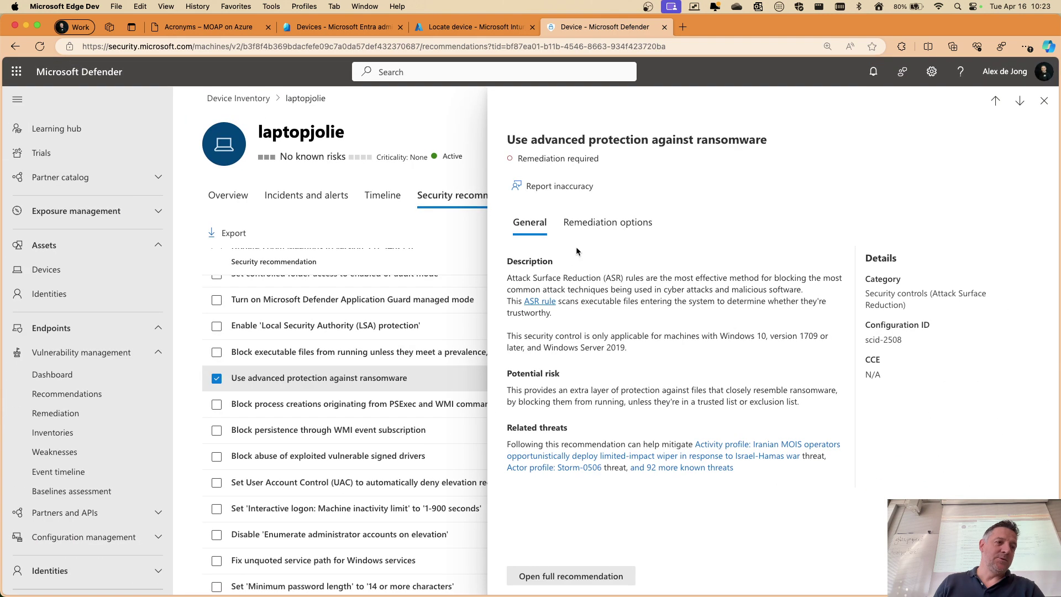
click(605, 223)
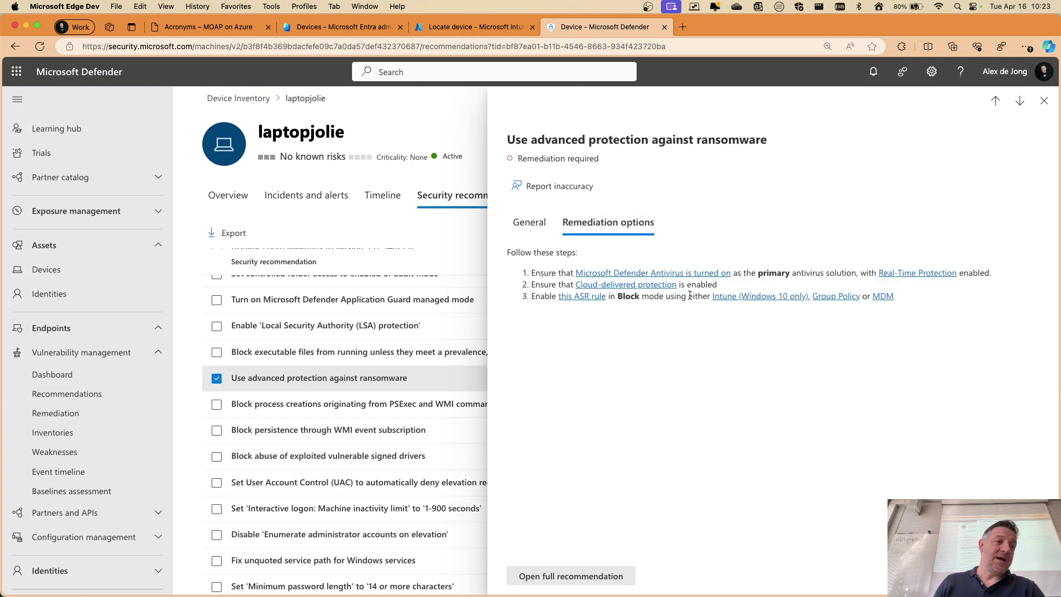
click(530, 223)
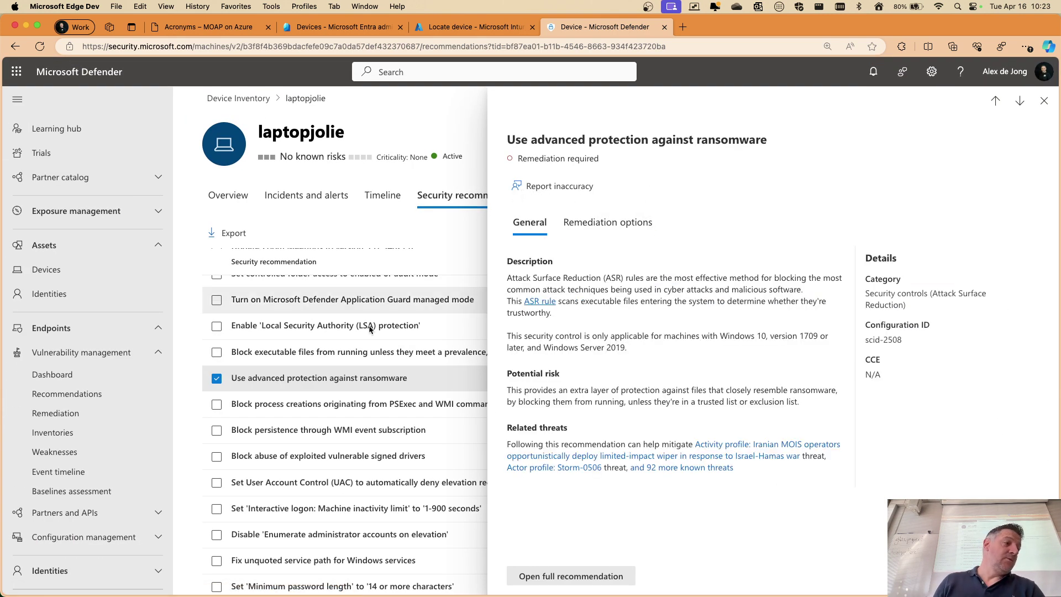
Close the recommendation, clear its row selection, and switch to the Intune admin center
click(1042, 103)
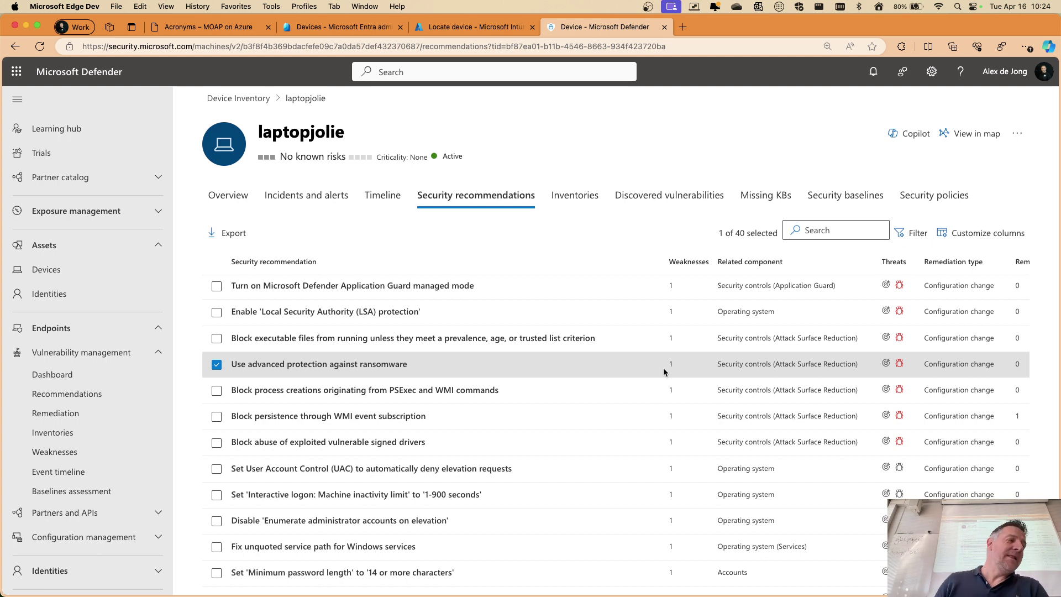
click(213, 364)
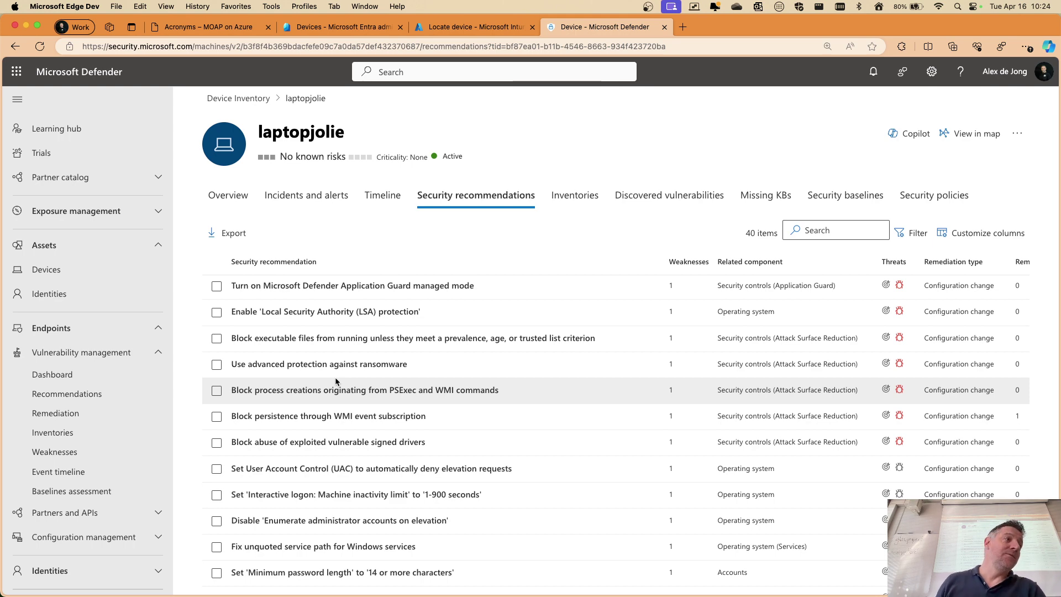
click(468, 29)
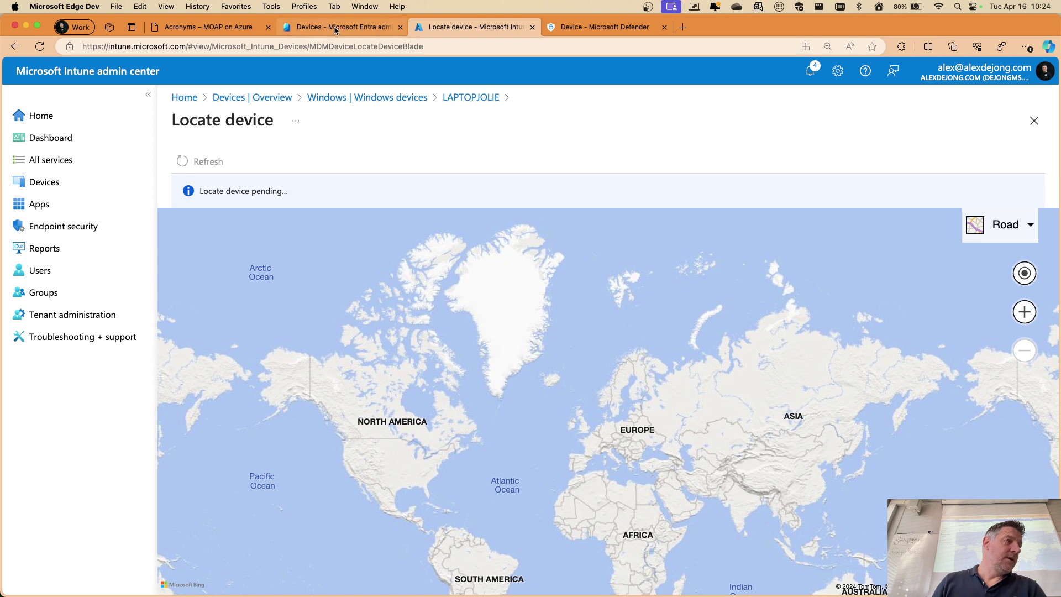
Look over Endpoint security's Attack surface reduction policies, then list the five Security baselines
click(60, 228)
scroll(246, 398, down, 1)
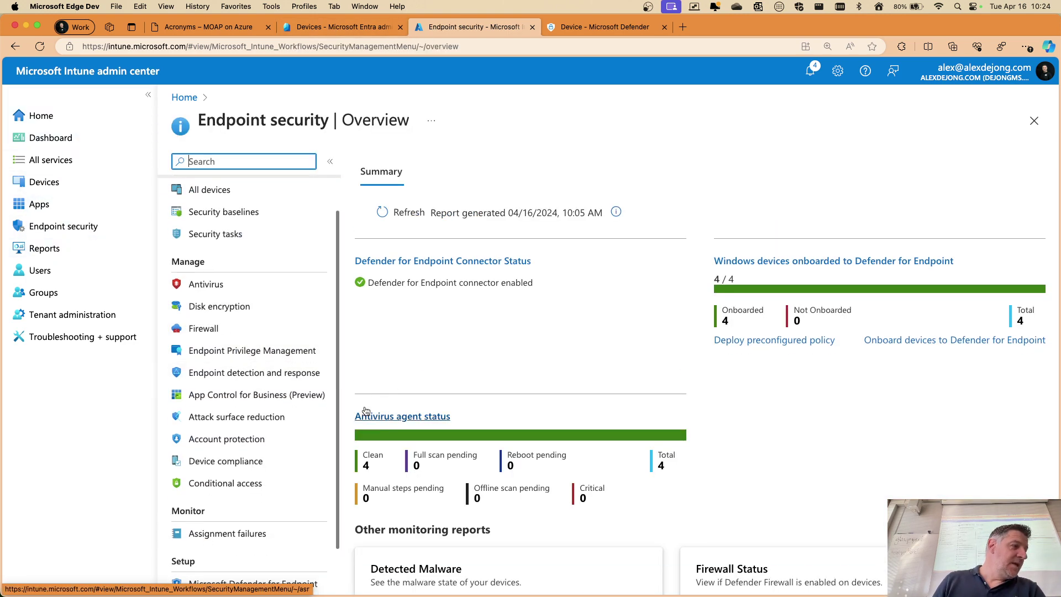
click(241, 418)
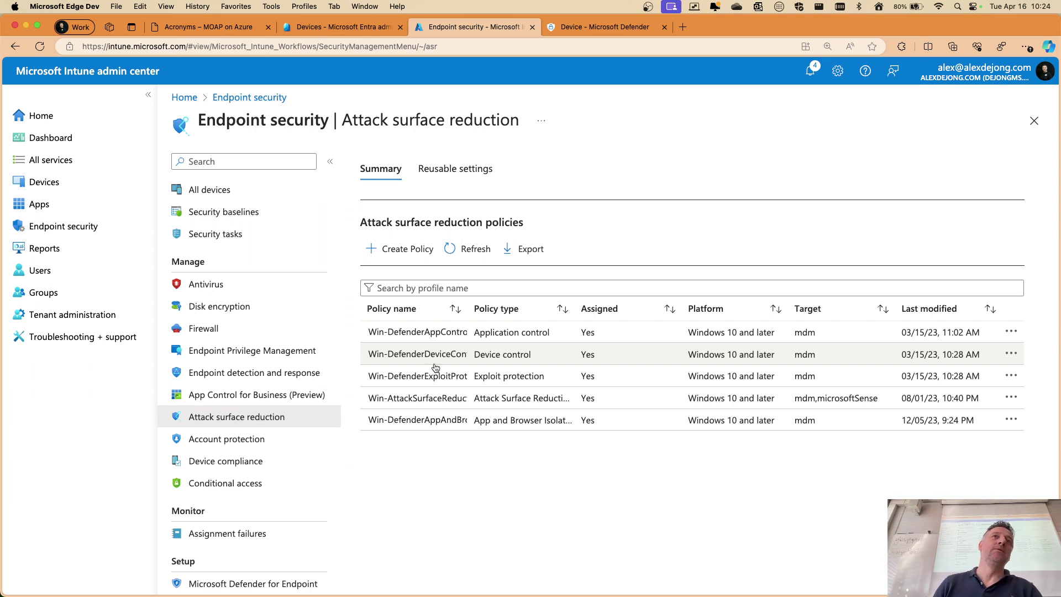
scroll(191, 243, up, 1)
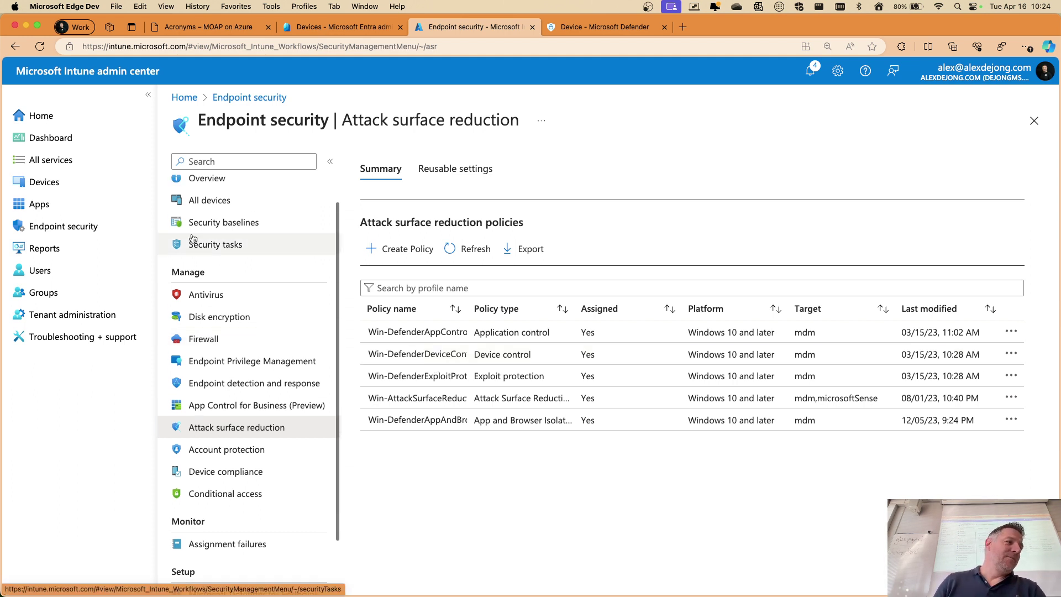
click(220, 223)
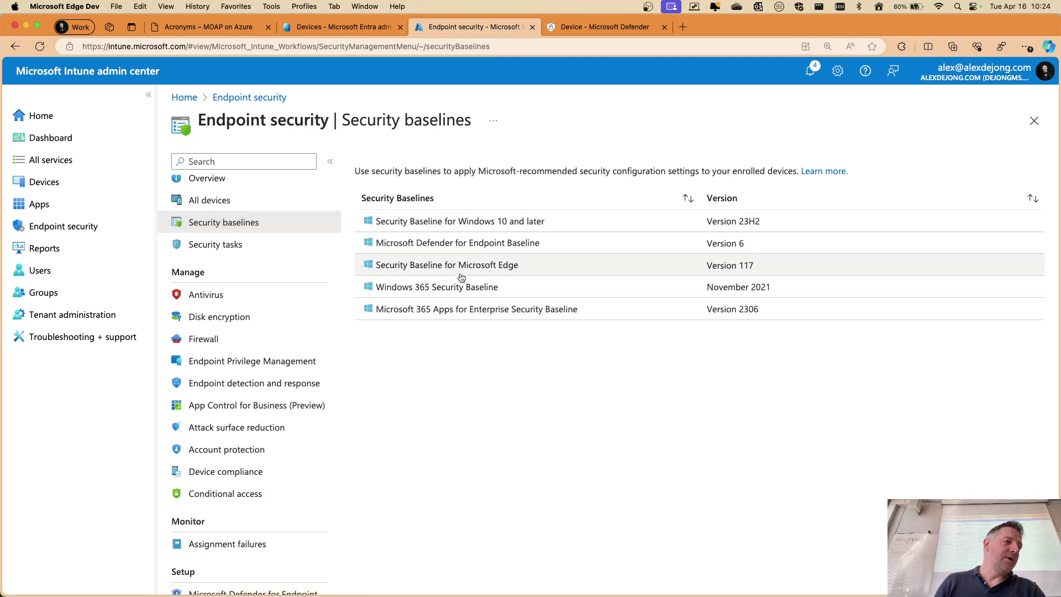
Create a Microsoft Defender for Endpoint Baseline profile named 'asdfasdf' and advance to Configuration settings
click(479, 252)
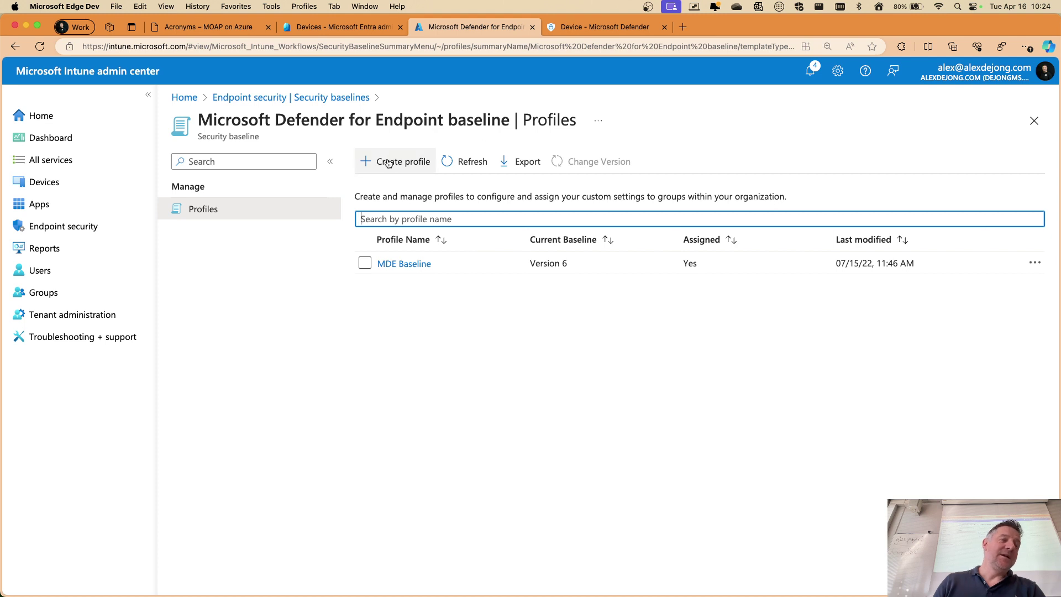
click(388, 163)
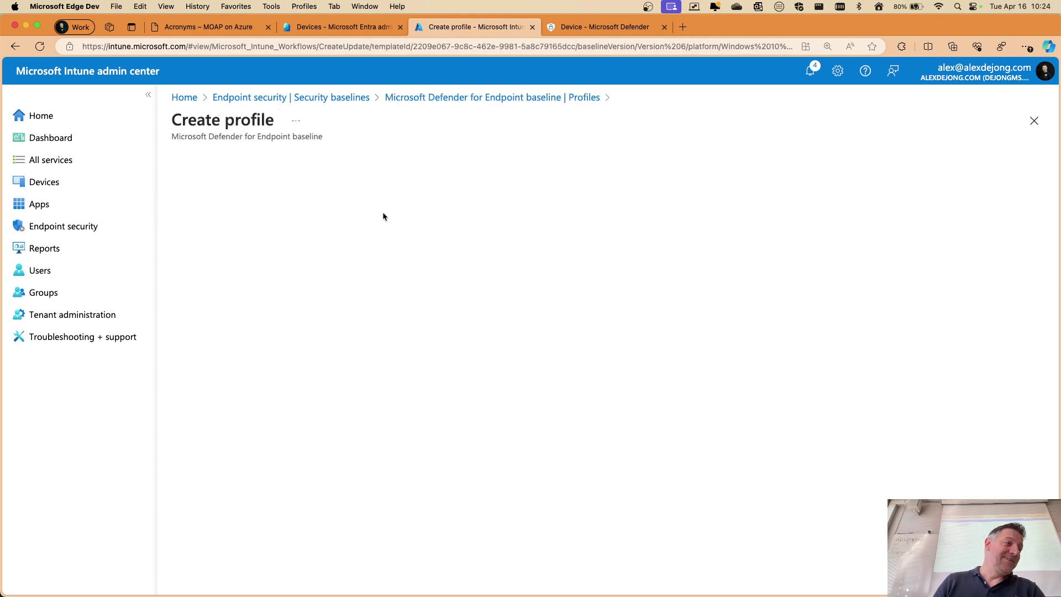
click(414, 210)
text(asdfasdf)
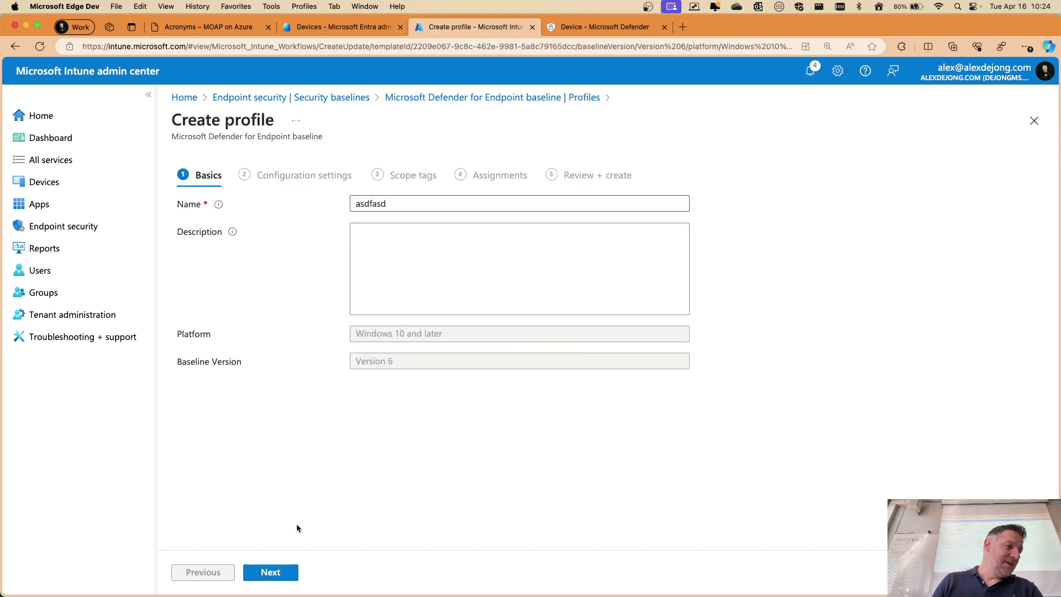
click(277, 575)
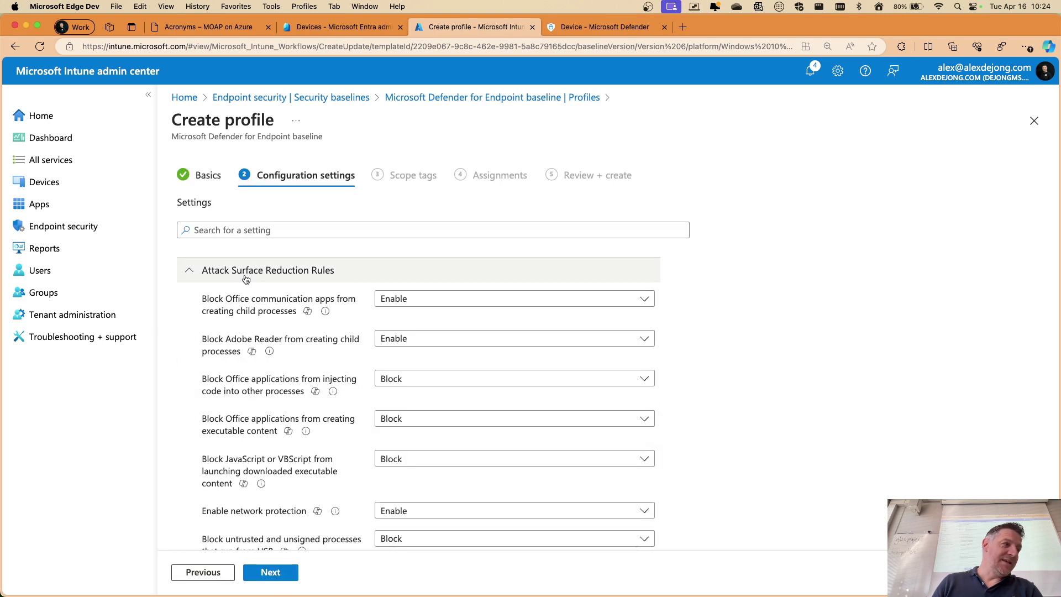
Review the Attack Surface Reduction rules preset to Enable or Block
scroll(264, 290, down, 2)
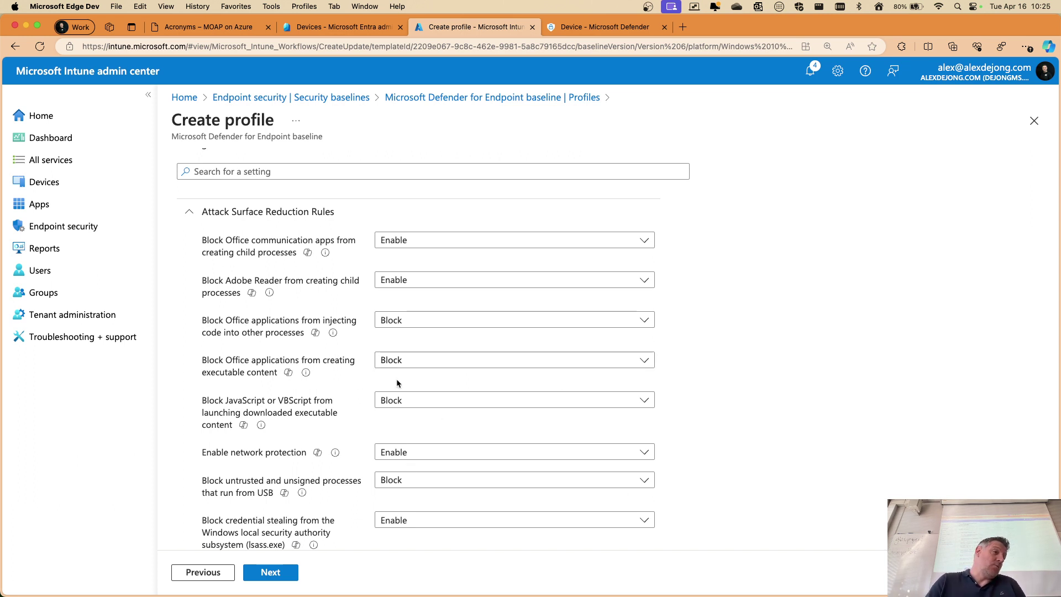
scroll(360, 384, down, 3)
scroll(360, 383, up, 2)
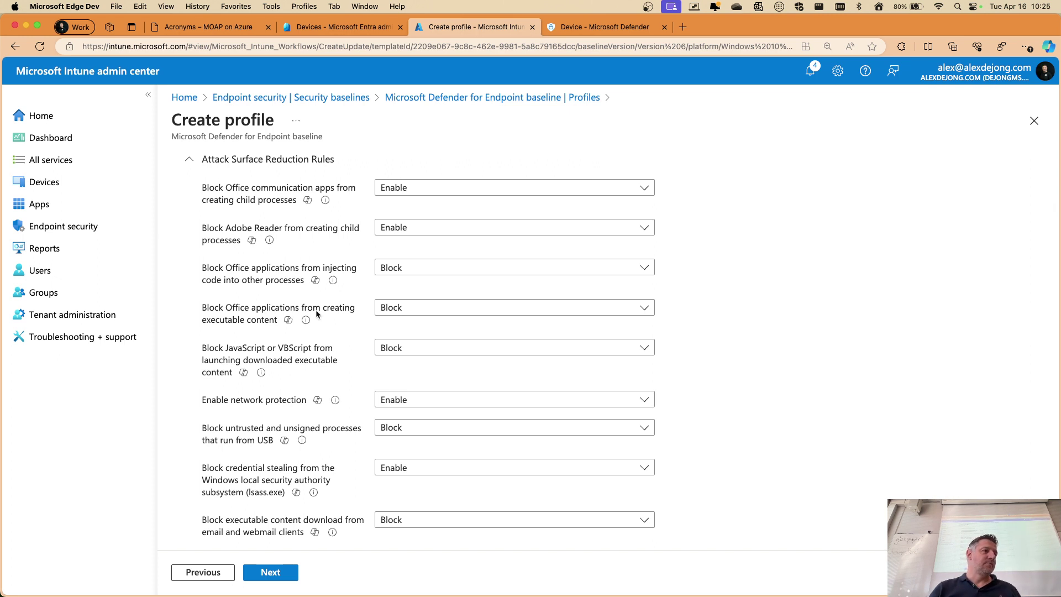
click(252, 240)
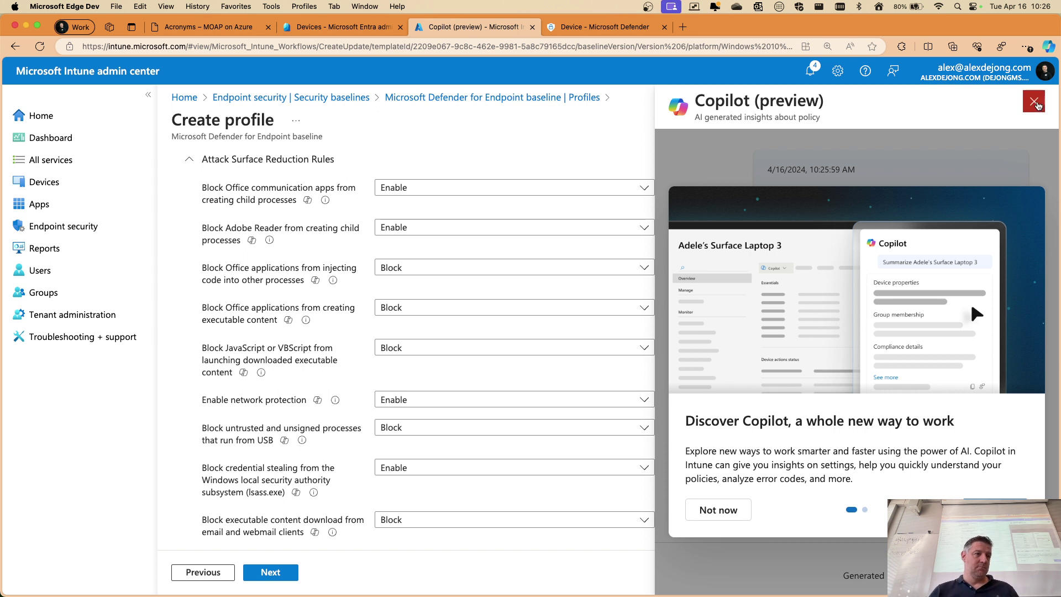
click(1035, 103)
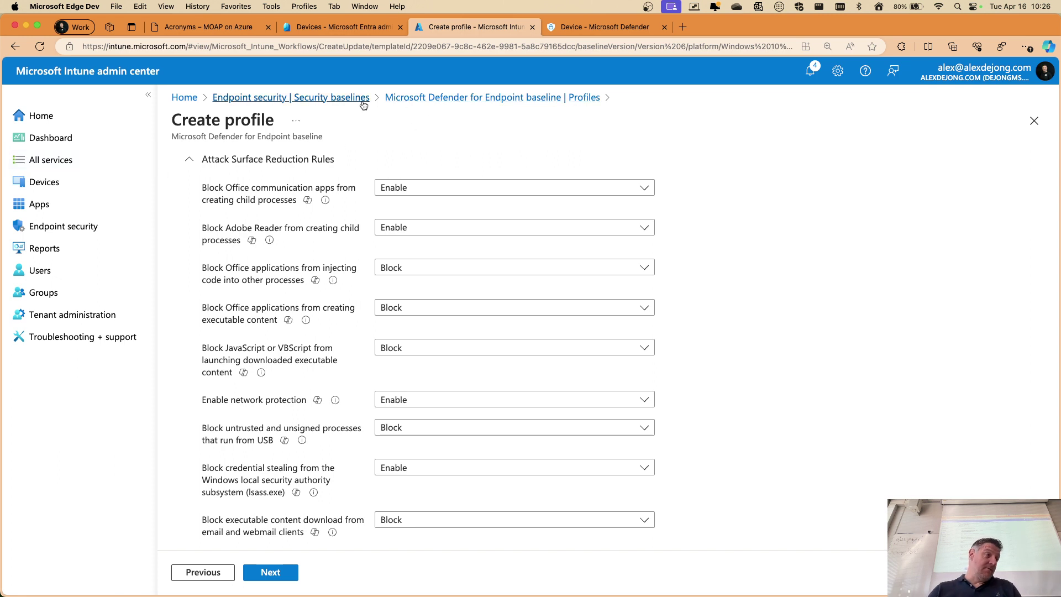
Go back to Security baselines and create a Microsoft 365 Apps for Enterprise Security Baseline profile
click(308, 98)
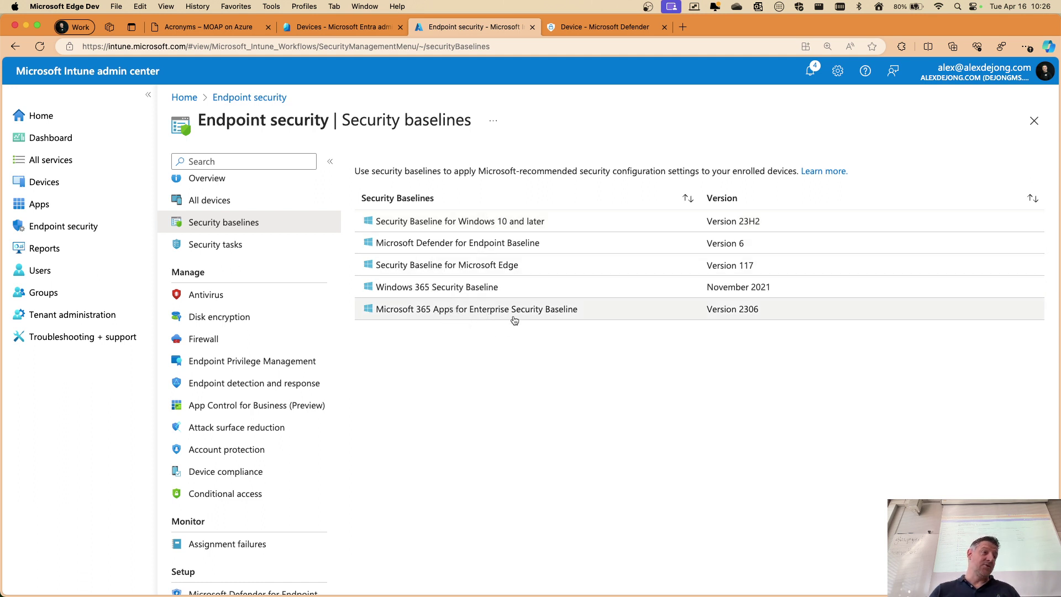
click(471, 316)
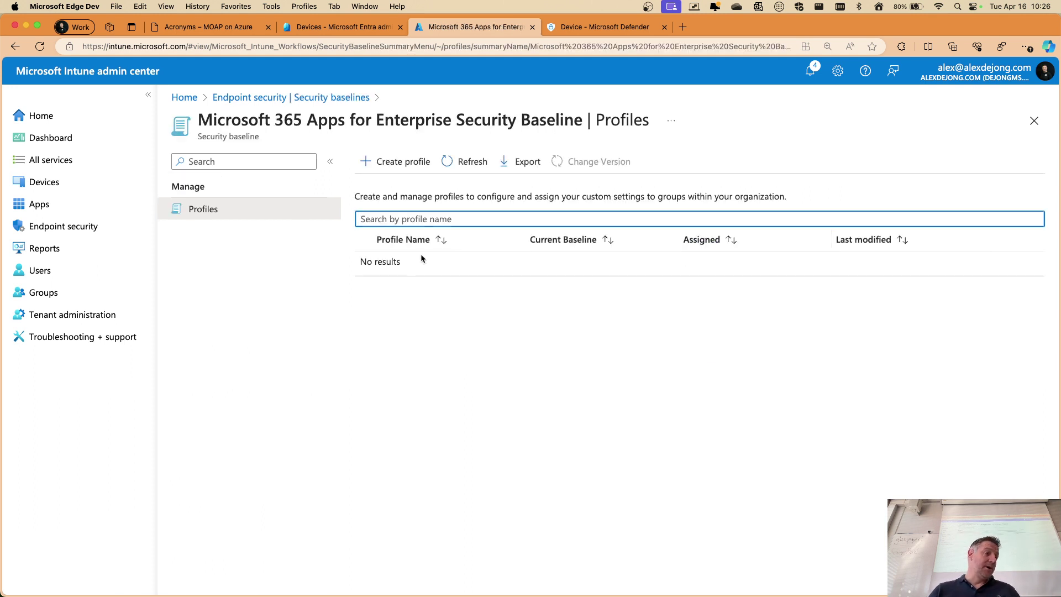
click(415, 162)
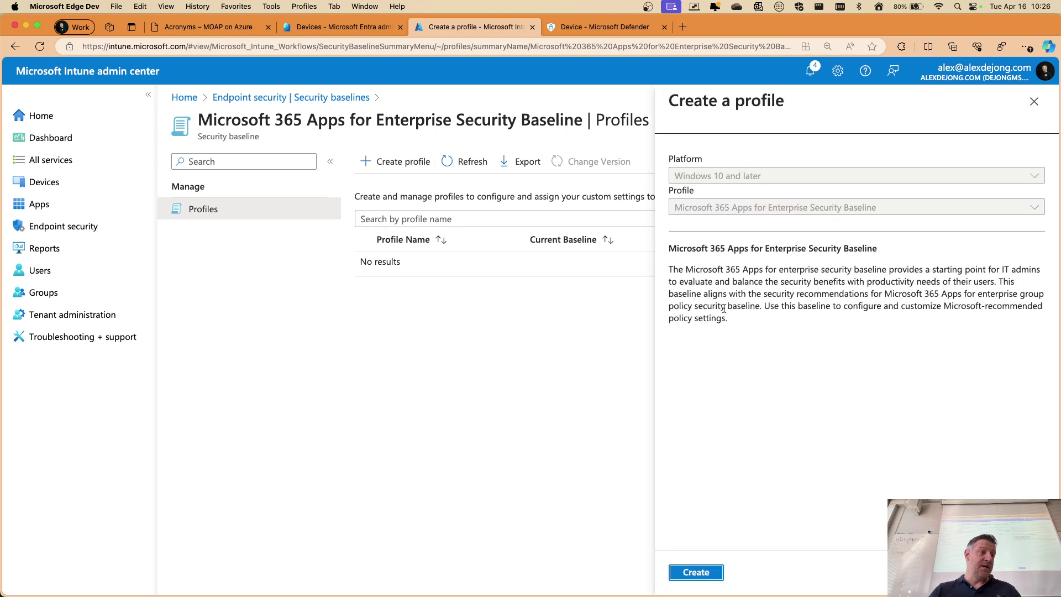
click(695, 573)
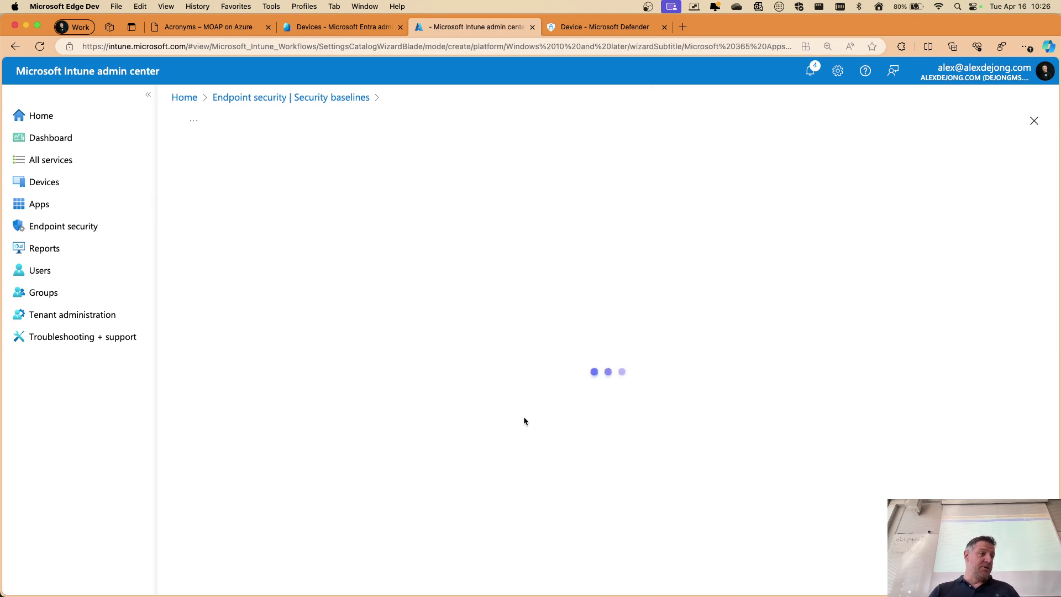
Name the new baseline profile 'test' and advance to configuration settings
click(426, 204)
text(te)
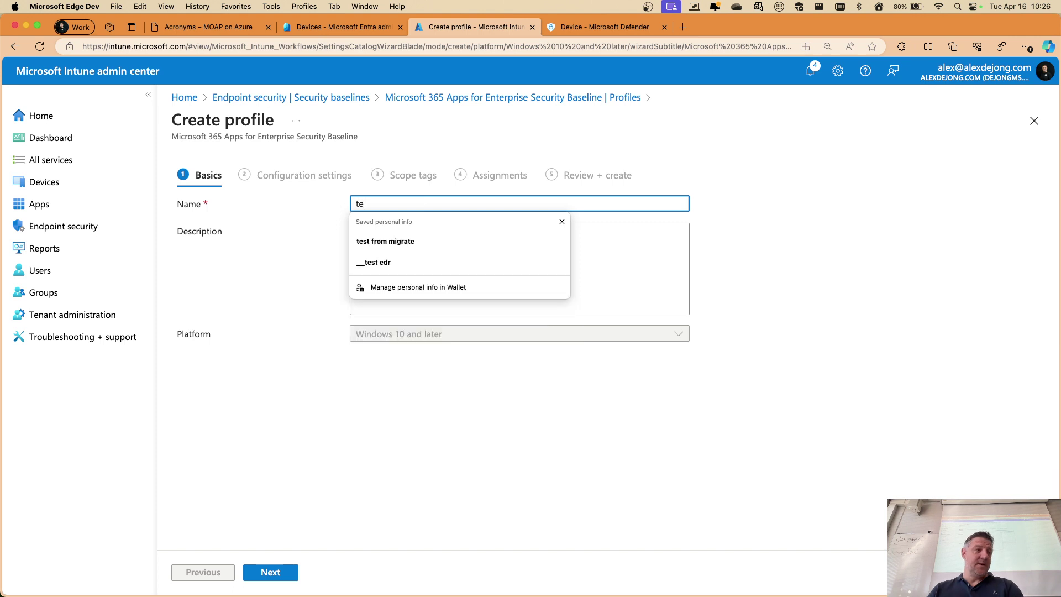
text(st)
click(273, 573)
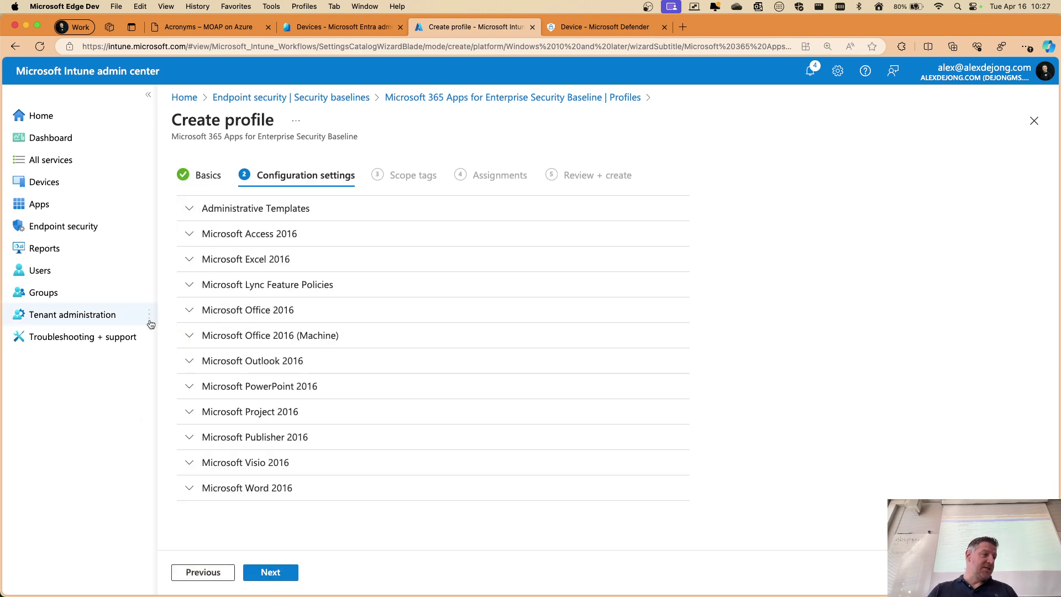
Expand and review the Excel 2016 and Outlook 2016 settings, then return to Defender recommendations
click(208, 265)
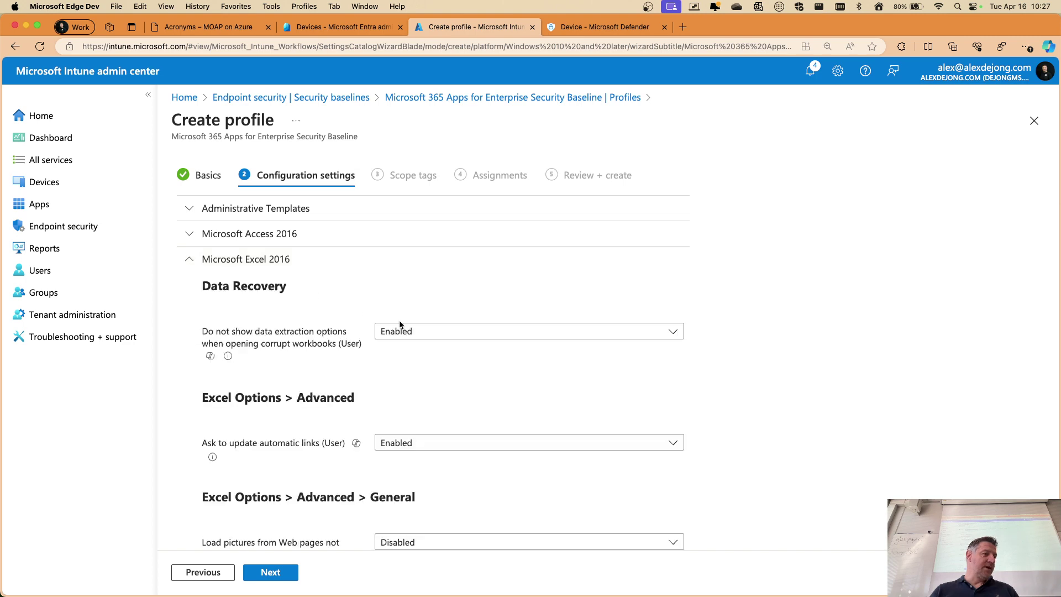
scroll(486, 340, down, 15)
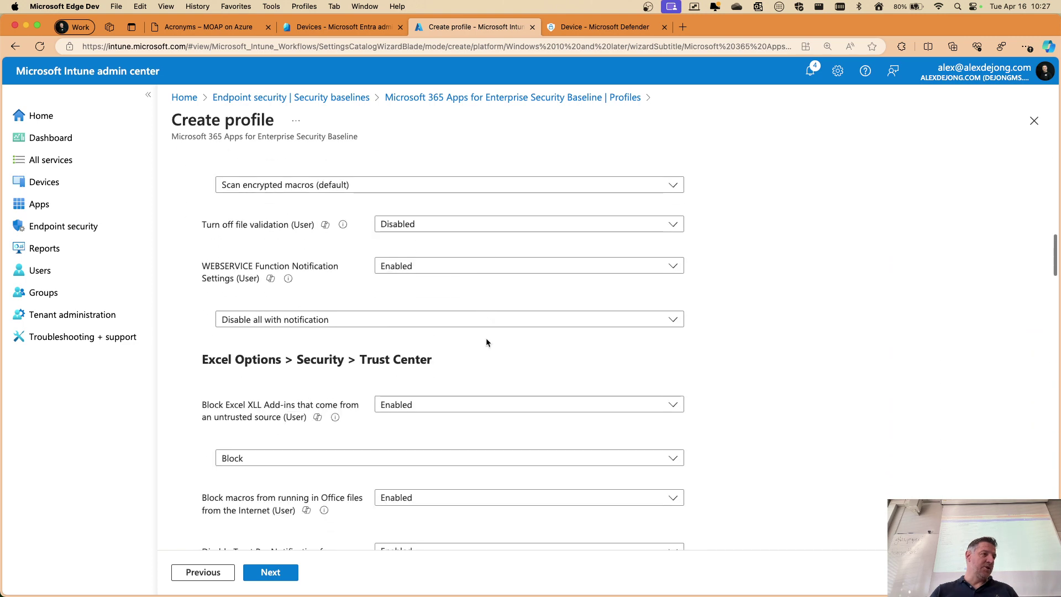
scroll(487, 342, down, 4)
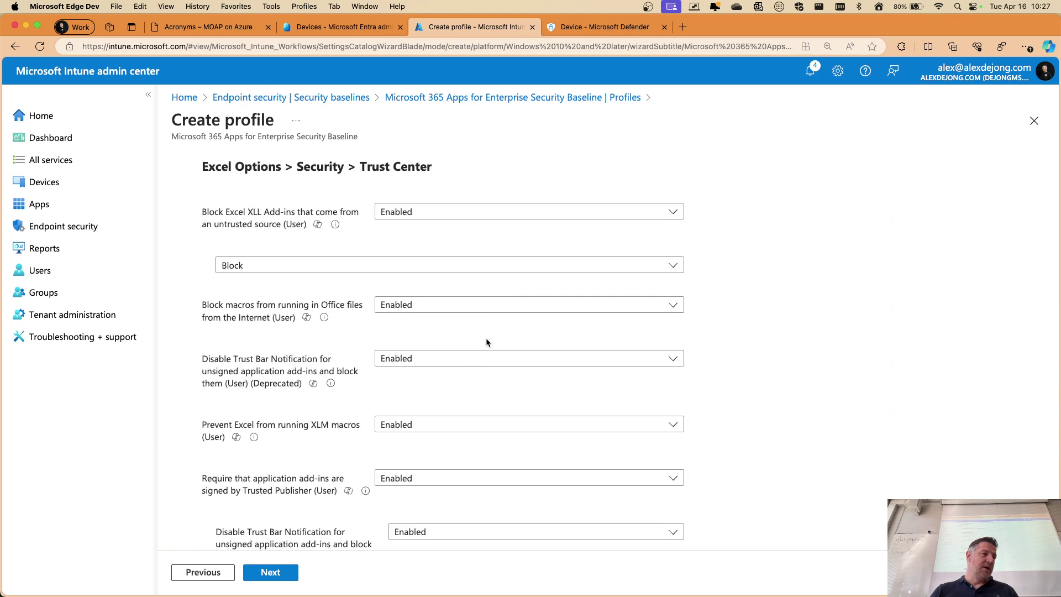
scroll(487, 341, down, 15)
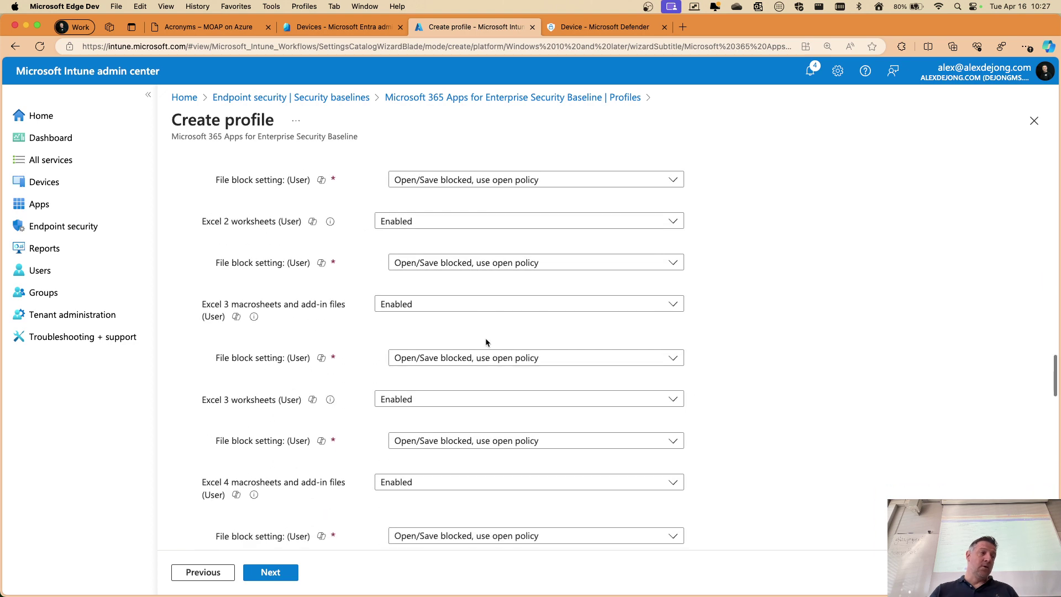
scroll(486, 342, down, 15)
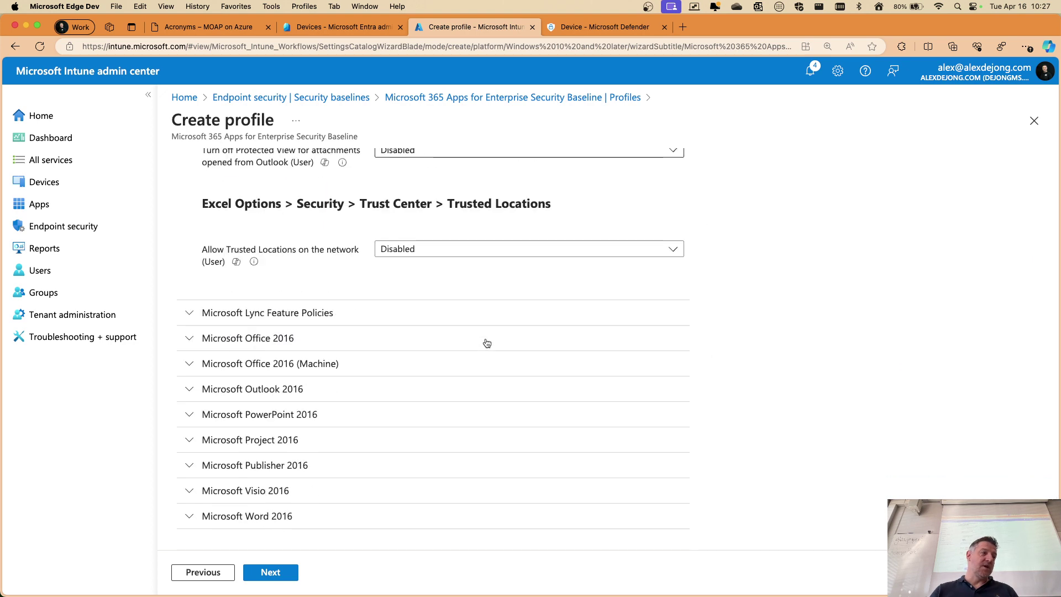
click(192, 392)
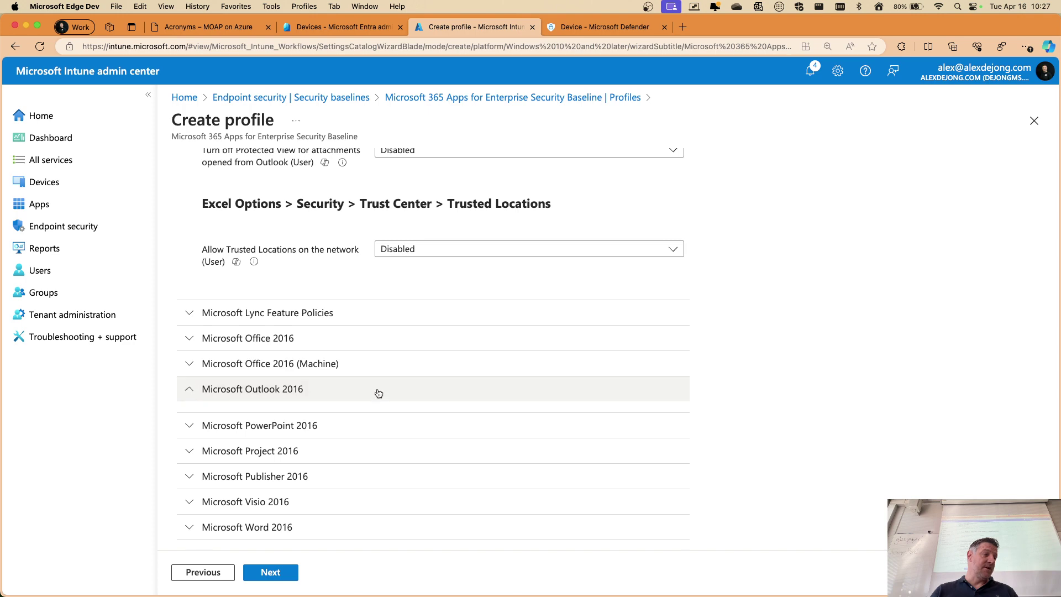
scroll(403, 389, down, 2)
scroll(504, 382, down, 10)
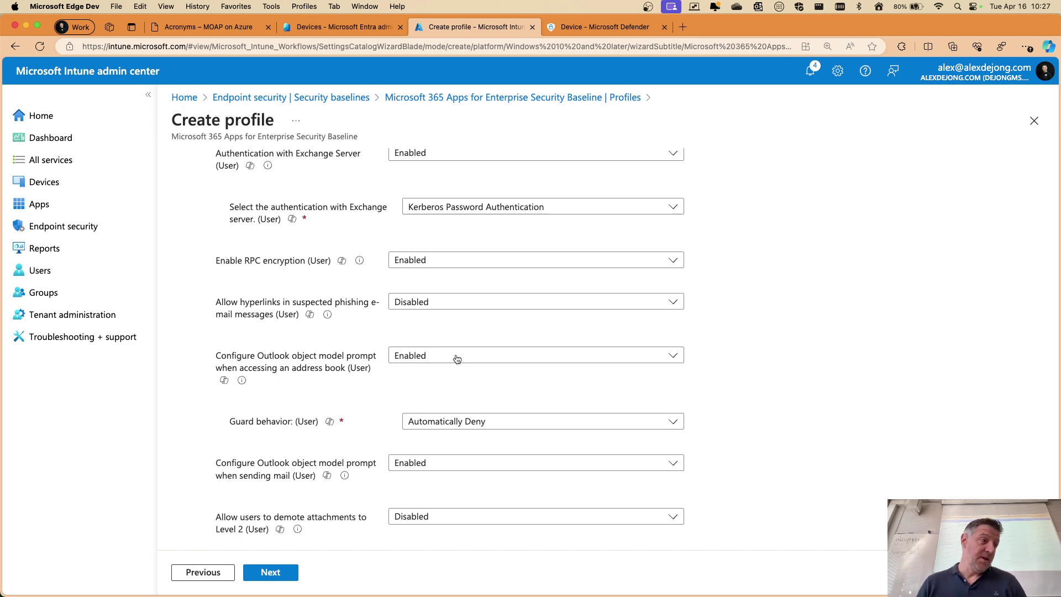
scroll(455, 360, down, 15)
scroll(365, 402, up, 15)
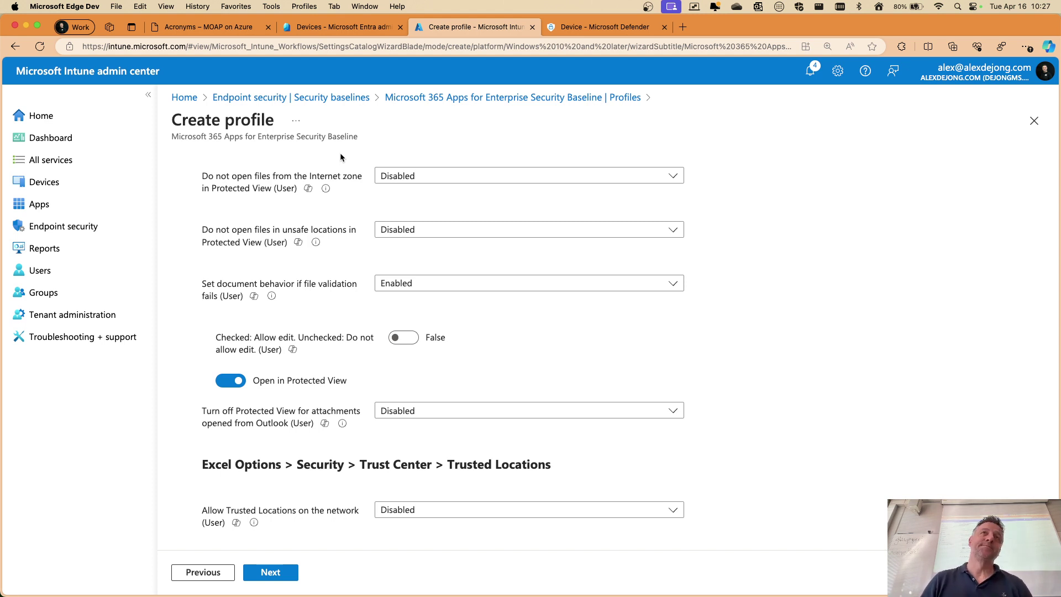
scroll(384, 204, down, 5)
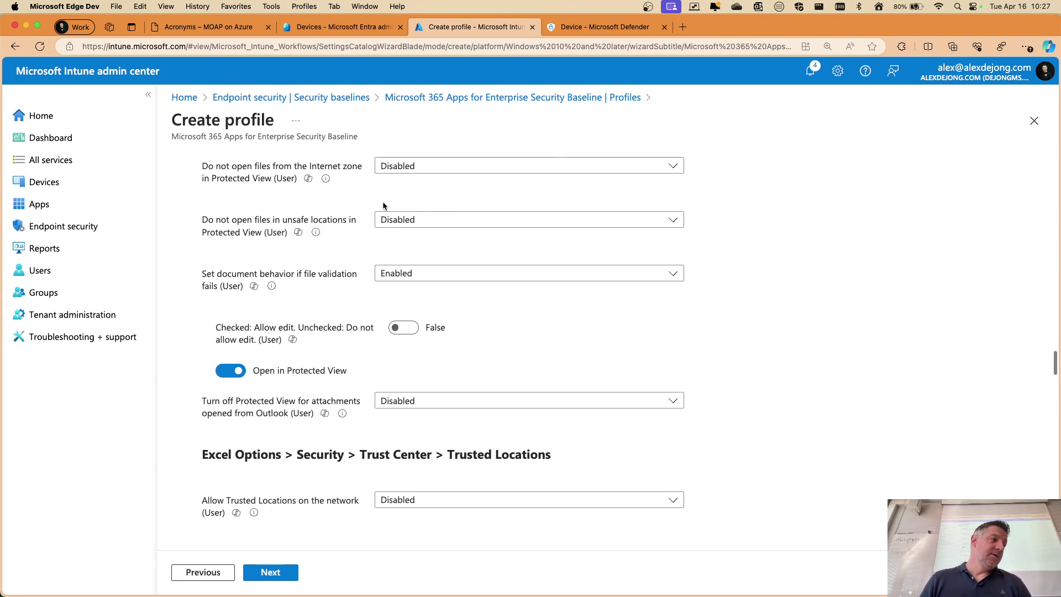
scroll(384, 205, up, 10)
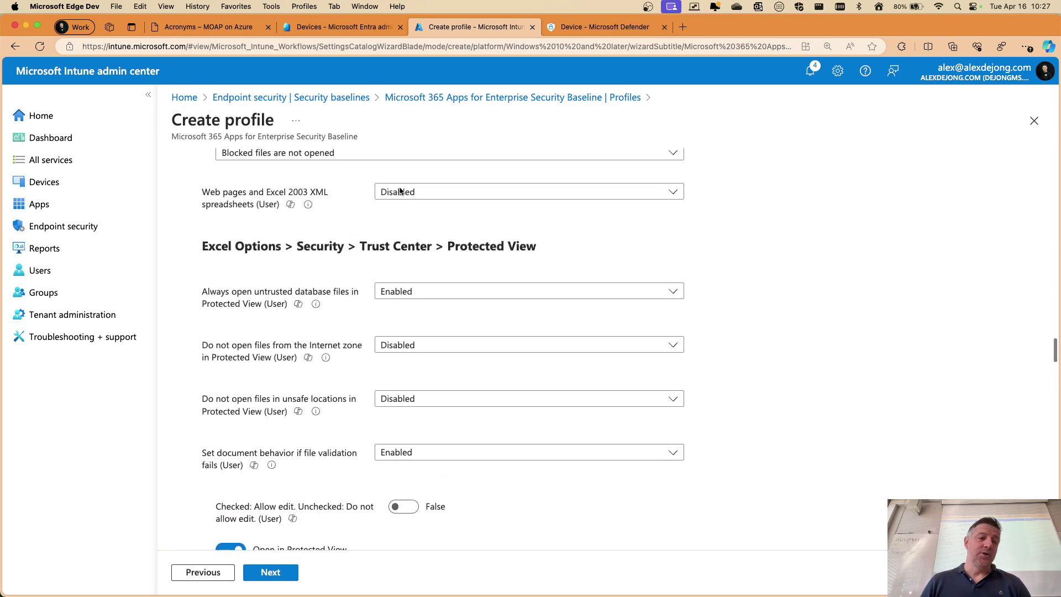
click(599, 27)
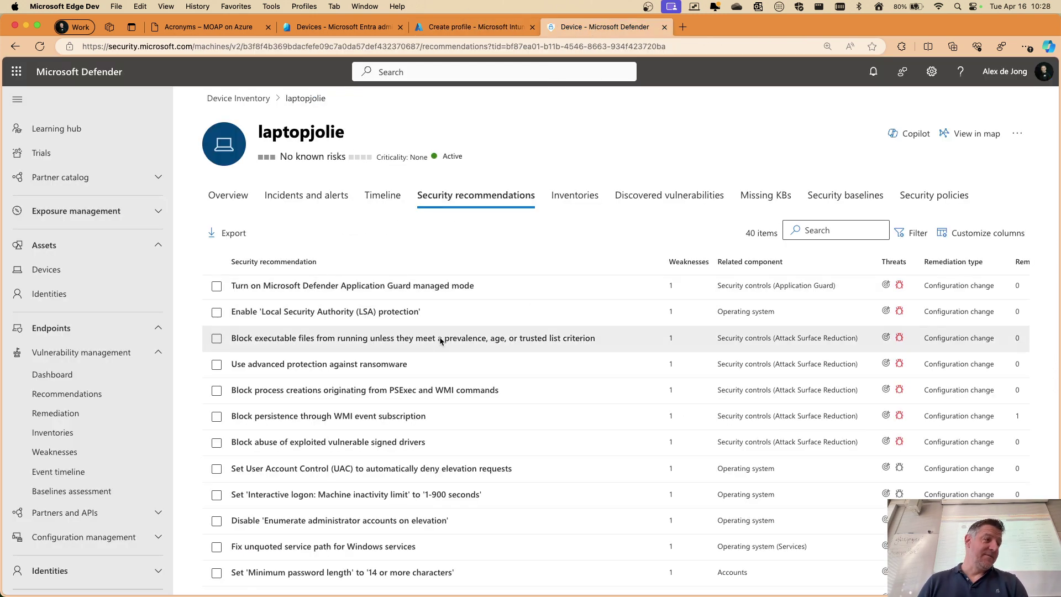